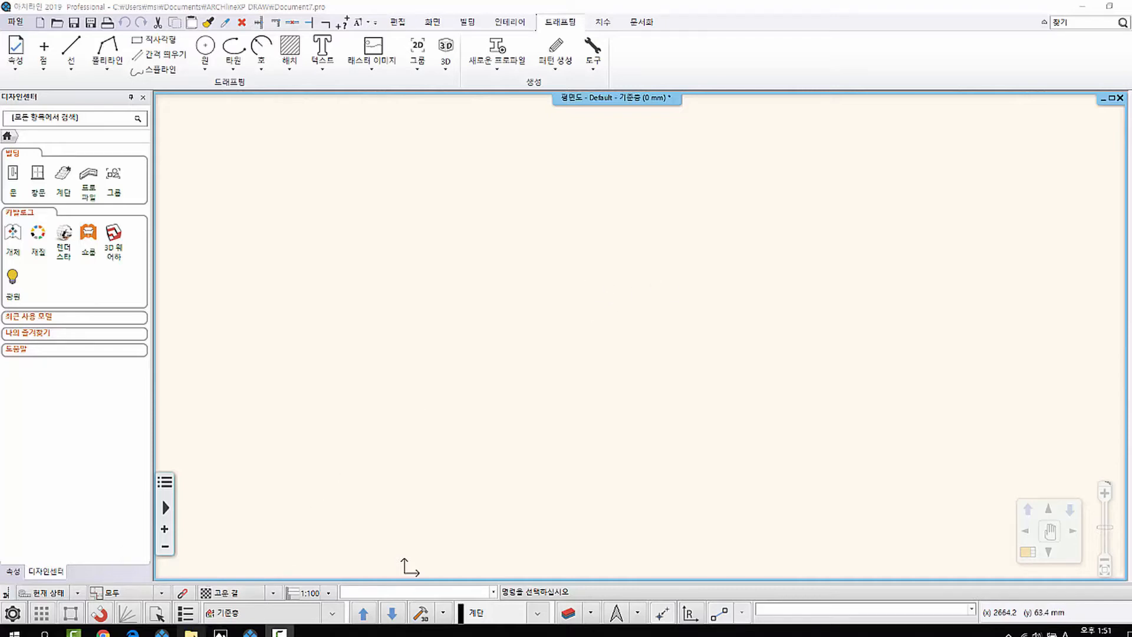
Switch to the 2d group folder and preview the chair.jpg image, closing the preview when done.
click(191, 632)
drag(788, 263, 828, 188)
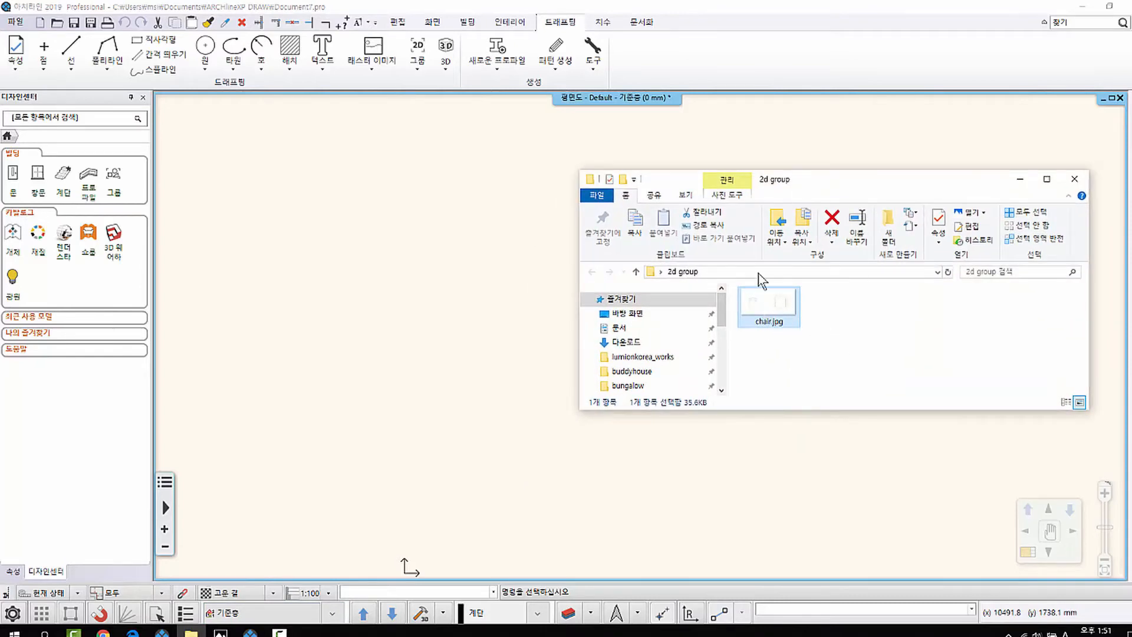
double_click(758, 310)
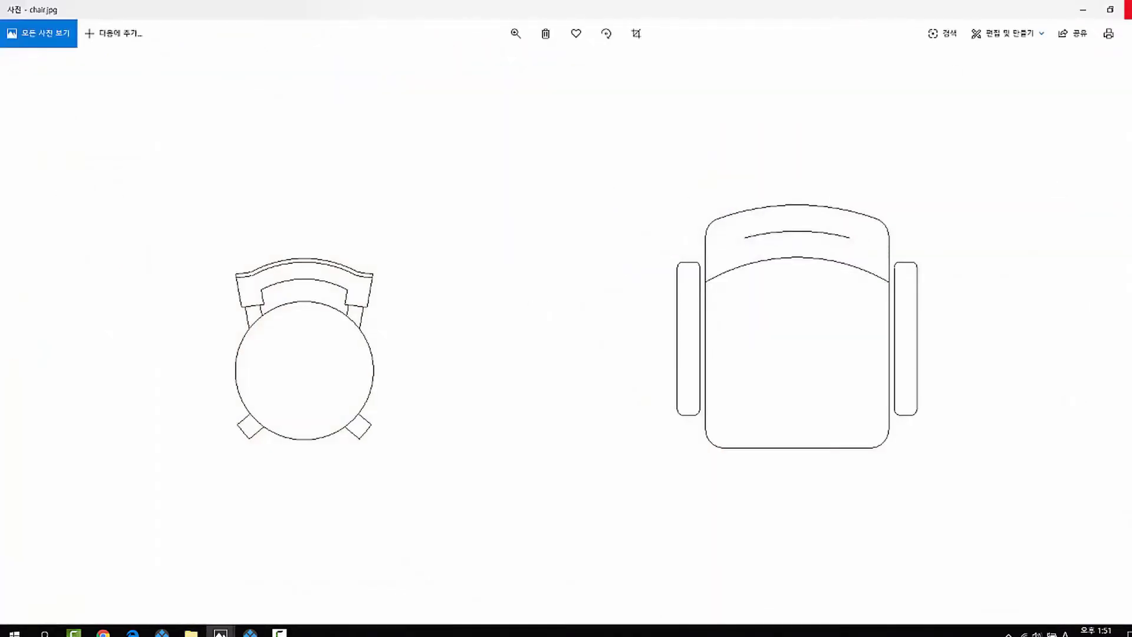
click(1127, 9)
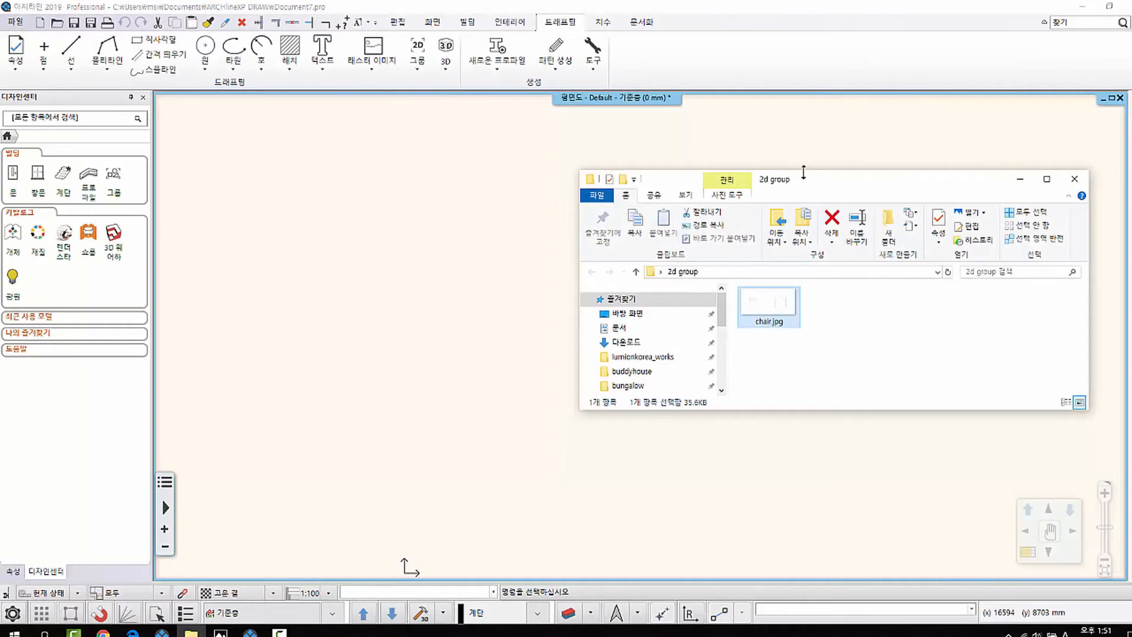
Insert chair.jpg from the 2d group folder into the floor plan near the origin as a raster image about 7307 mm wide.
drag(821, 177, 876, 247)
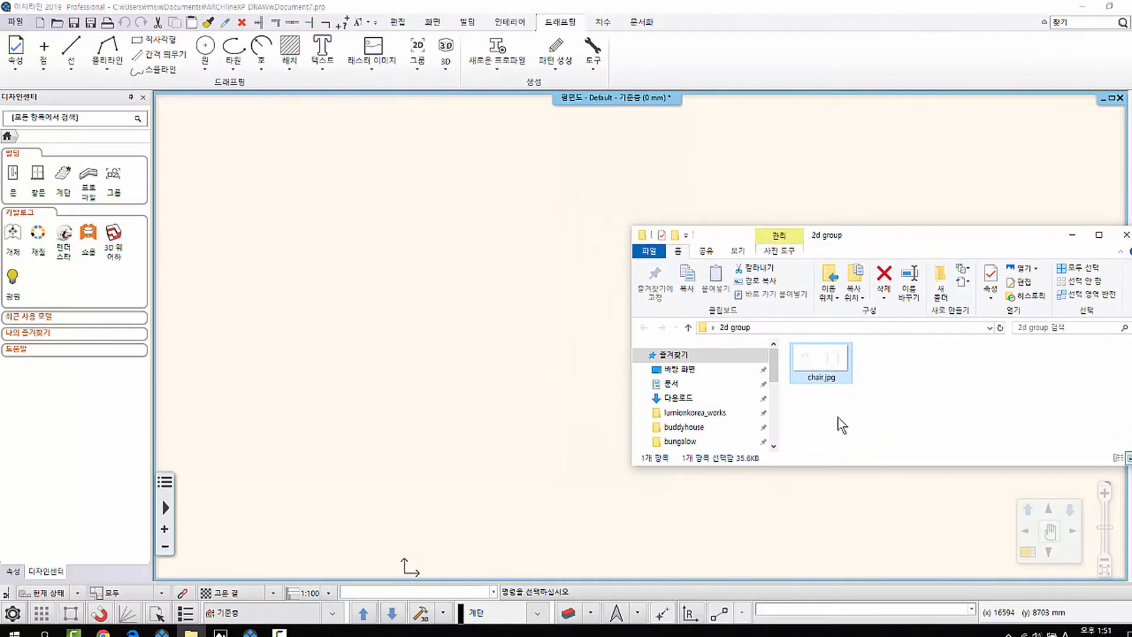
click(1071, 239)
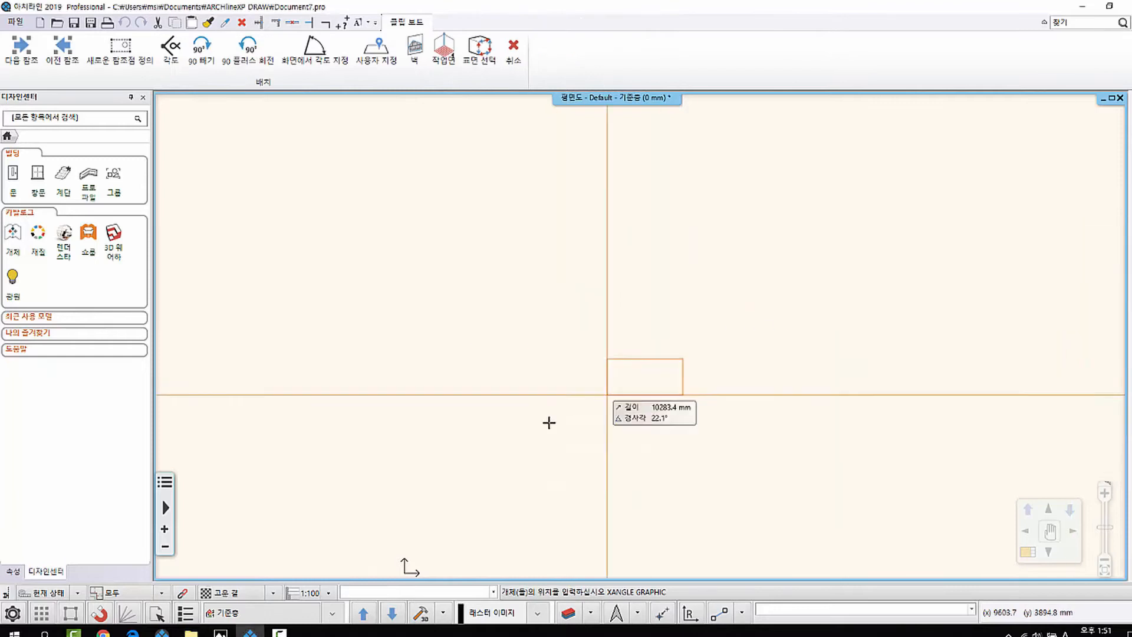
click(423, 554)
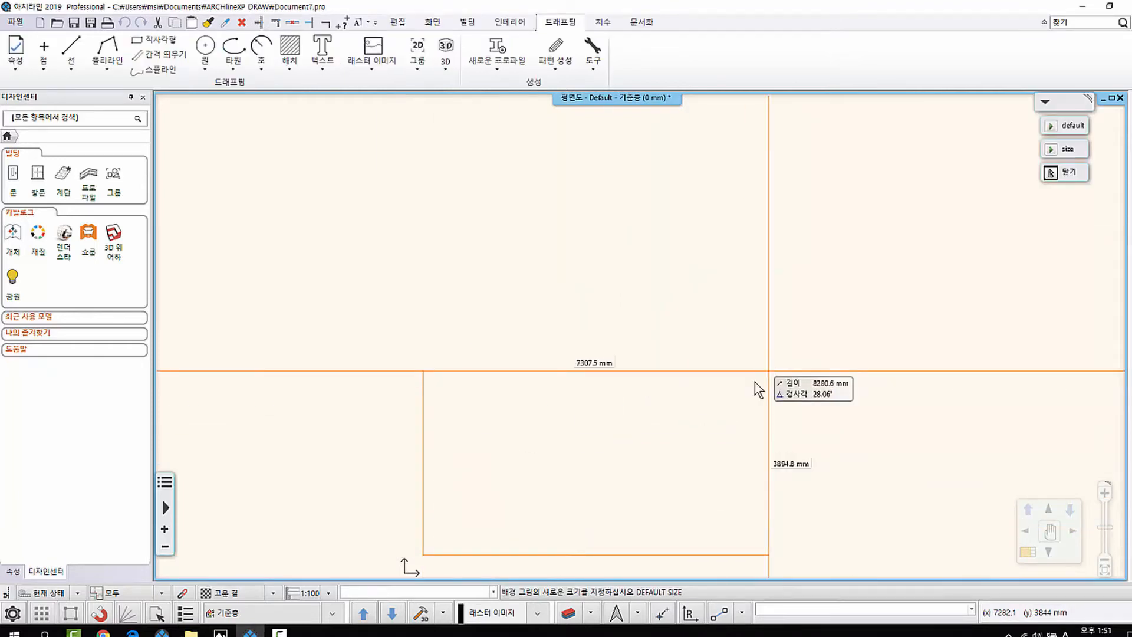
click(758, 389)
scroll(563, 310, up, 4)
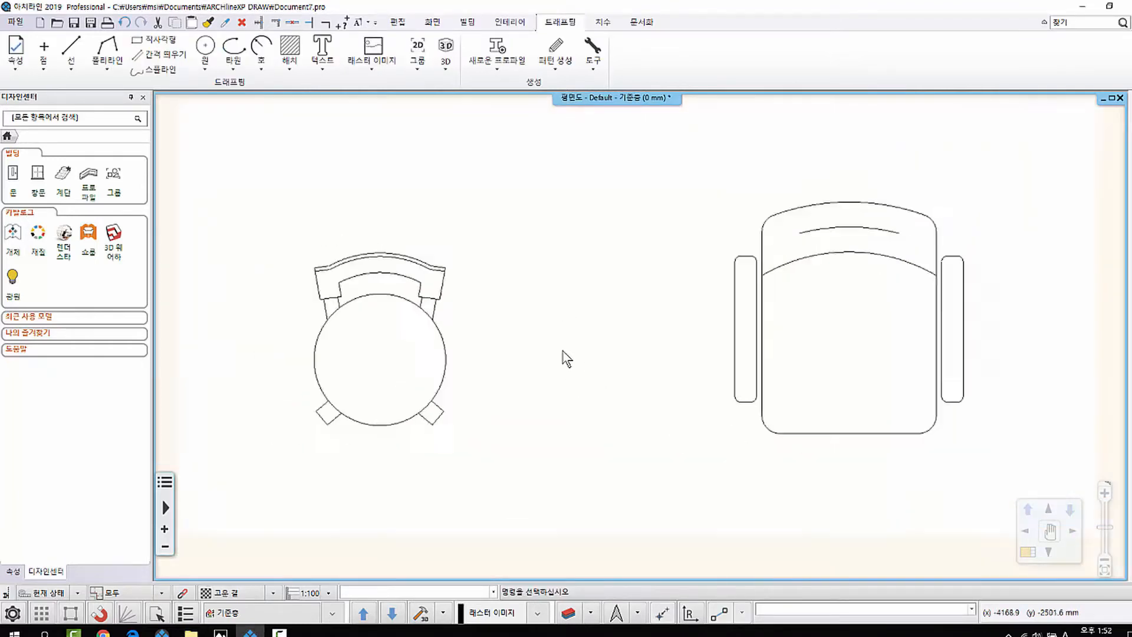
scroll(548, 364, down, 1)
Rescale the chair image with the adjust command (조정하기), giving the real distance between the leftmost and rightmost points of the round seat.
click(448, 301)
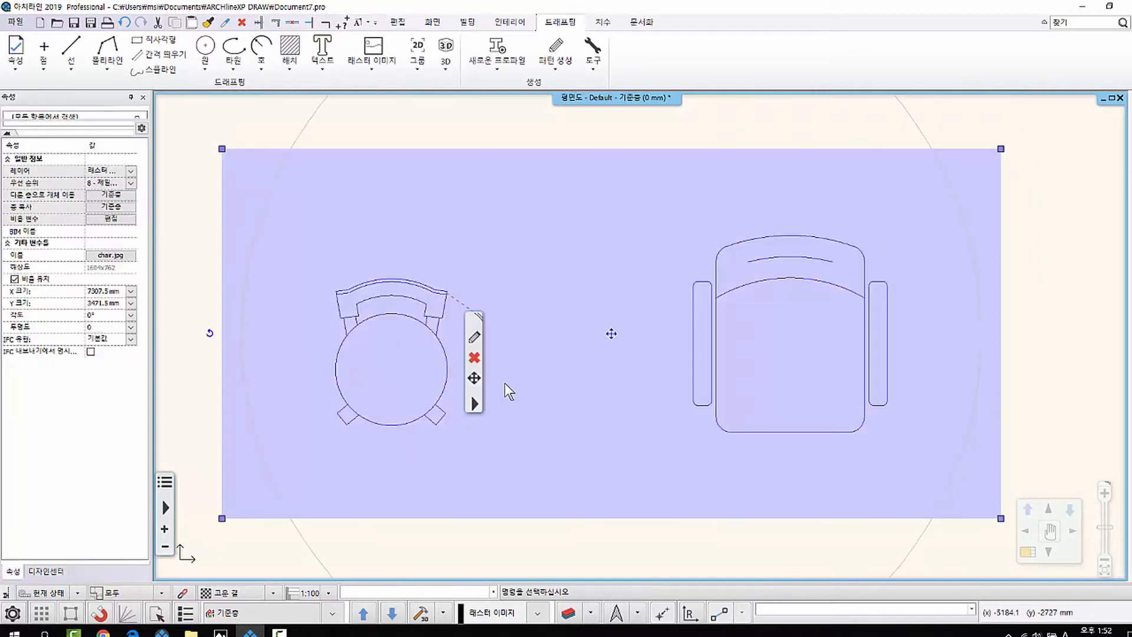
scroll(421, 317, up, 3)
scroll(442, 371, up, 2)
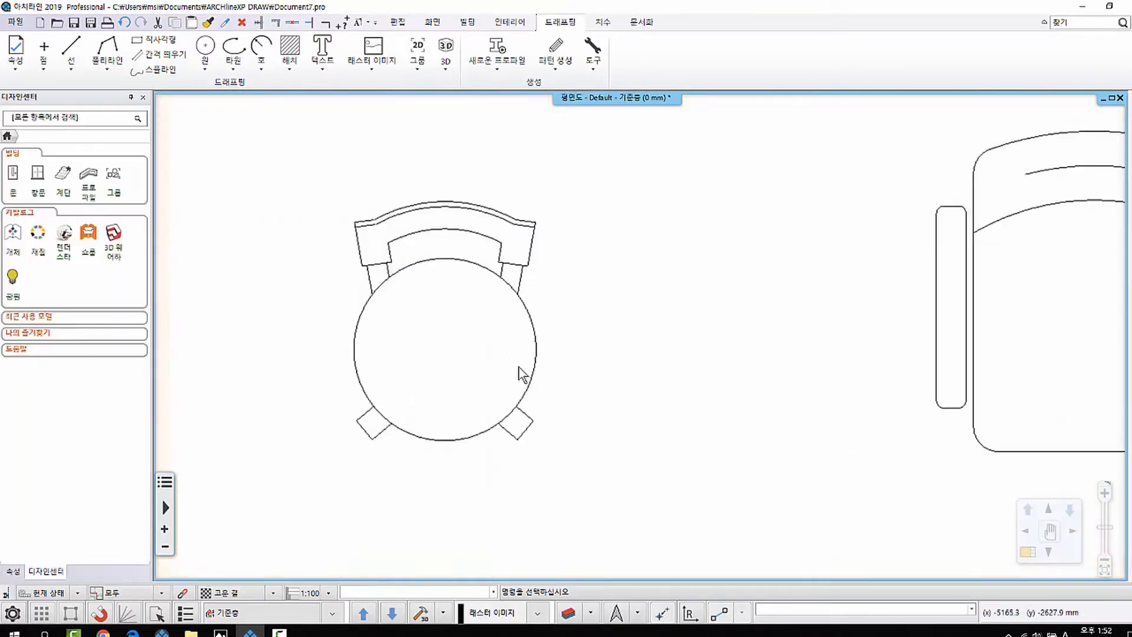
click(550, 474)
right_click(557, 436)
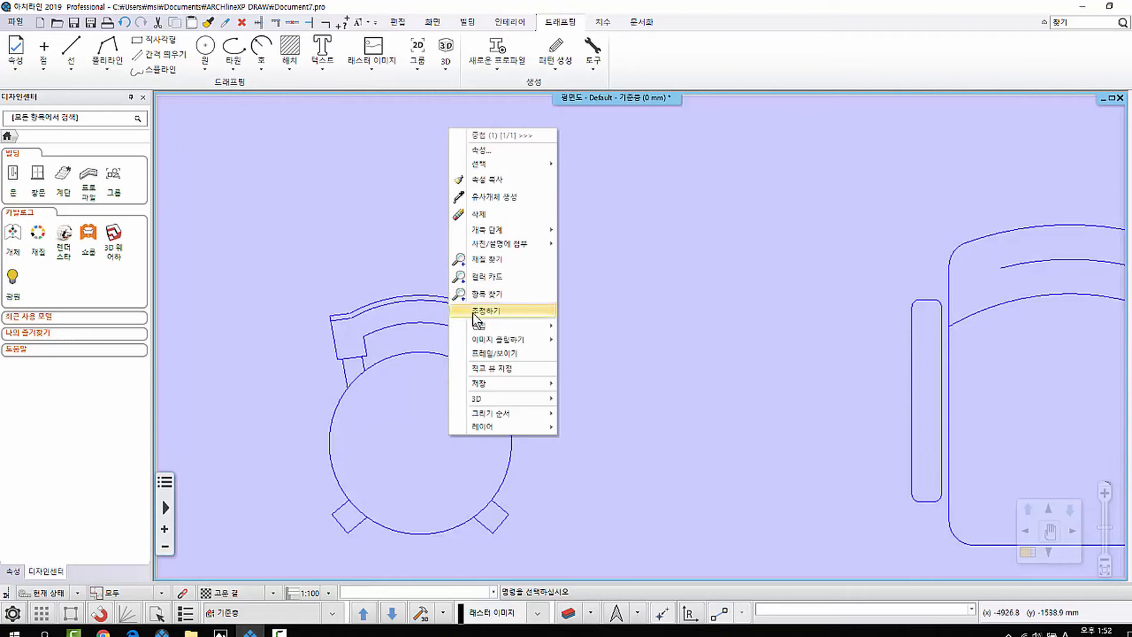
click(498, 311)
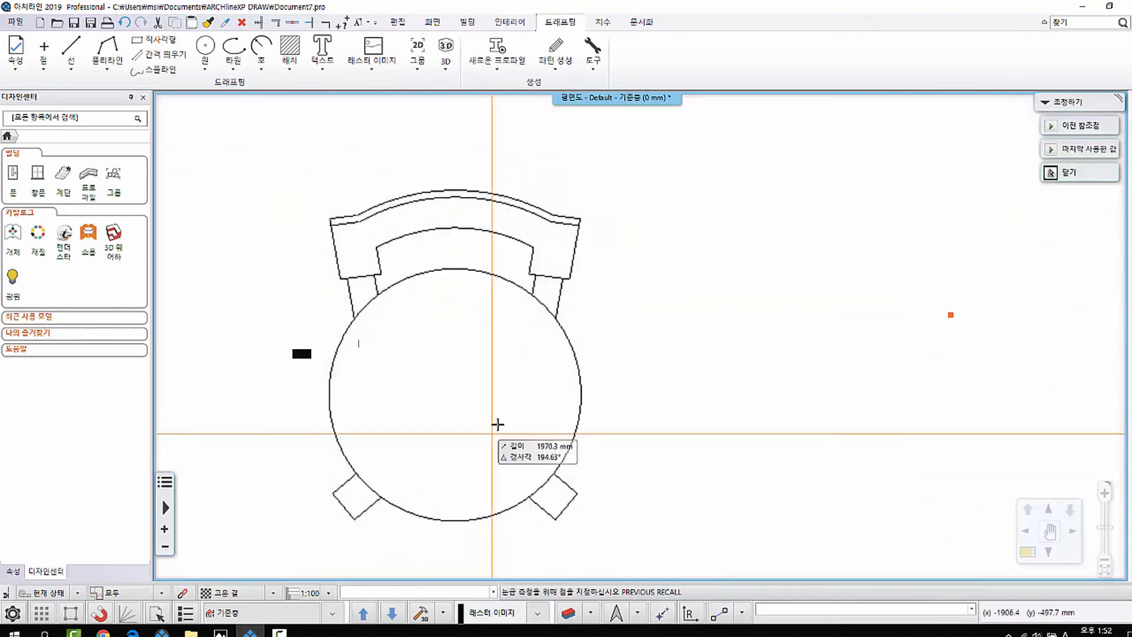
click(329, 393)
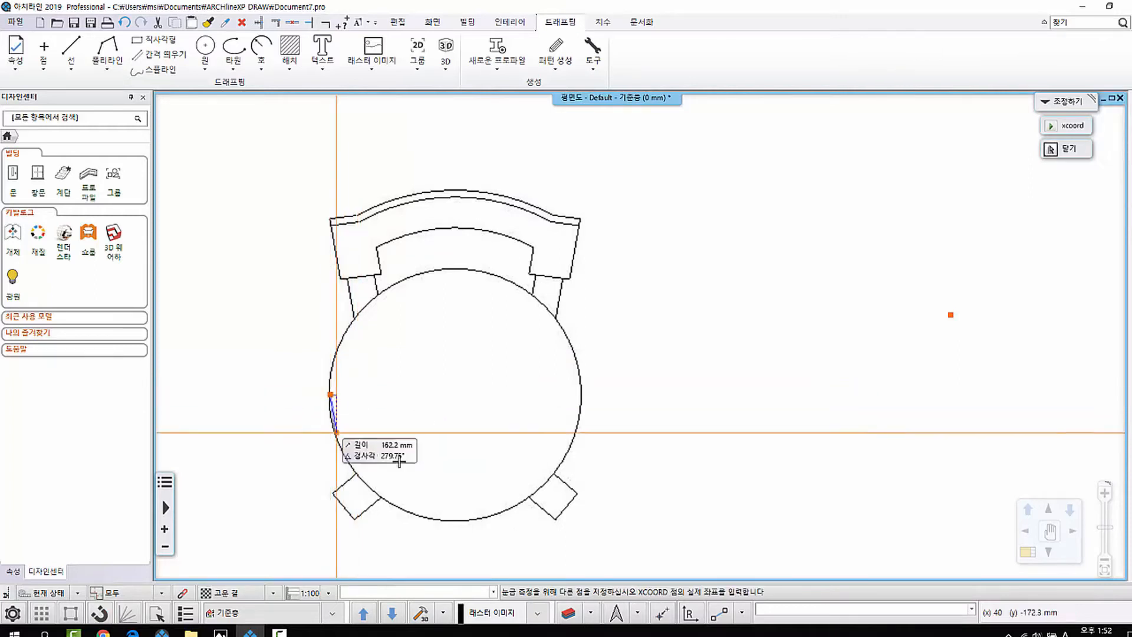
click(580, 391)
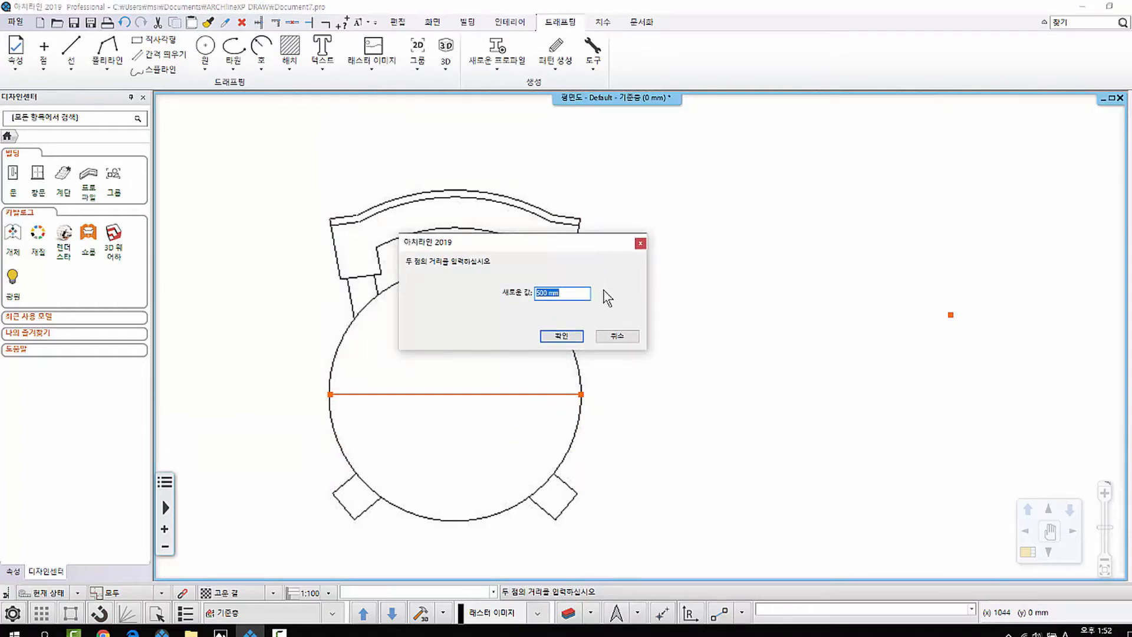
key(Return)
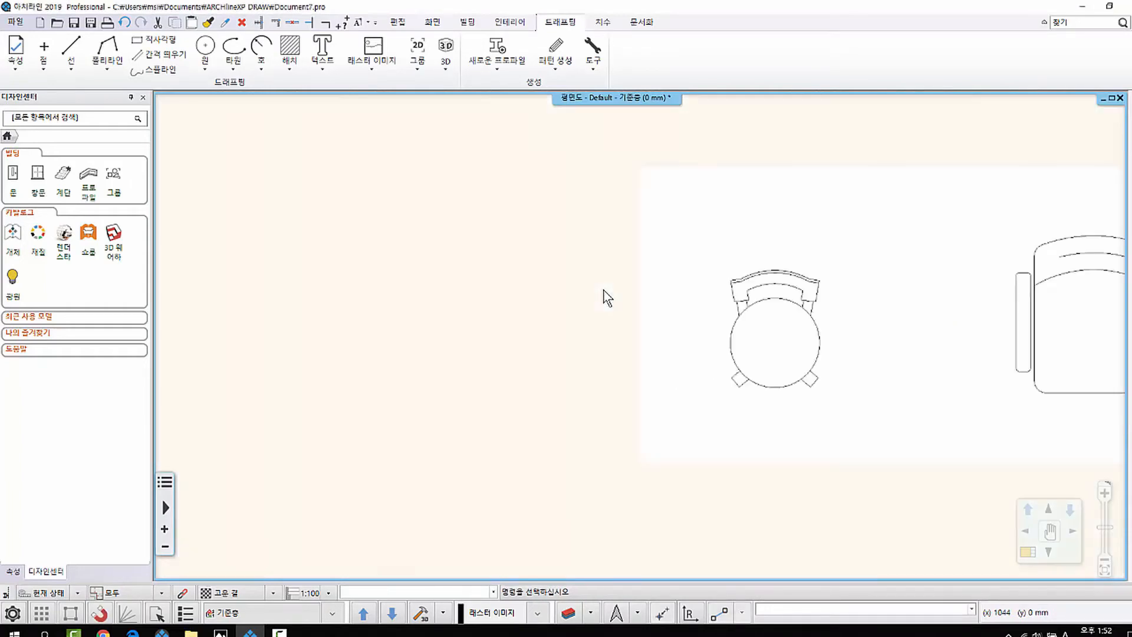
Dimension the width of the round seat with an aligned length dimension to check the image scale.
scroll(657, 362, up, 3)
middle_drag(744, 359, 518, 375)
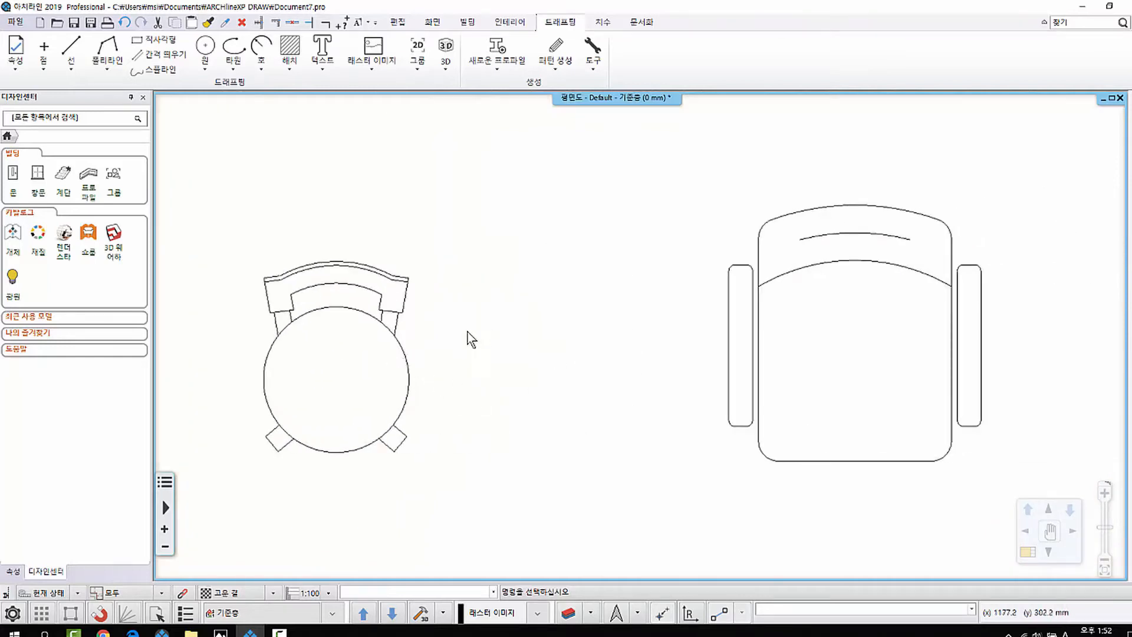
click(603, 21)
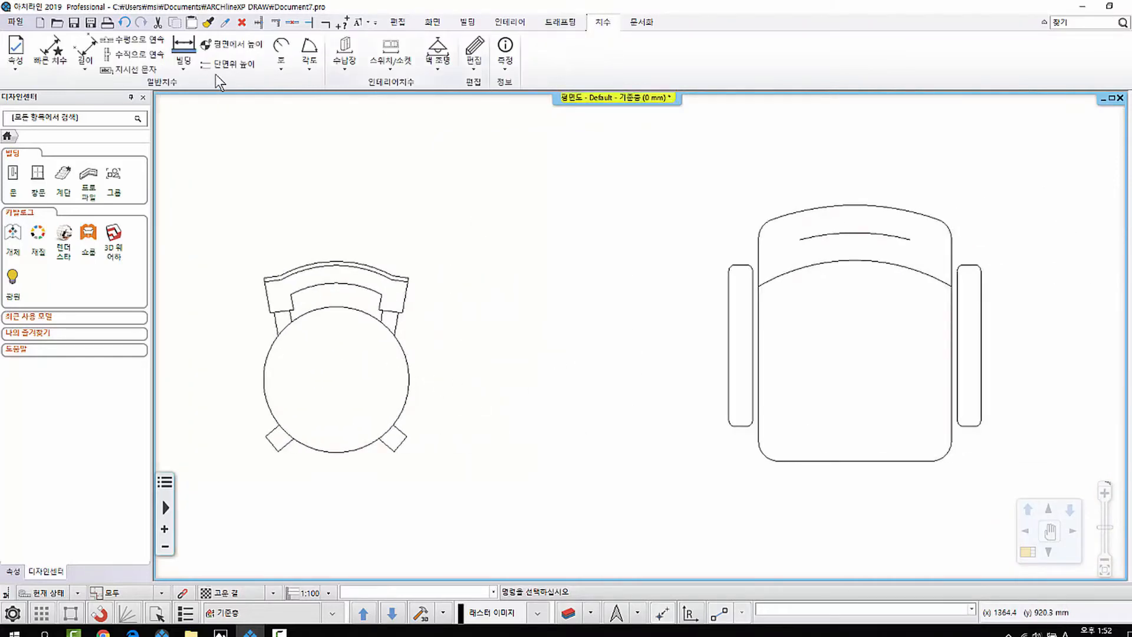
click(86, 69)
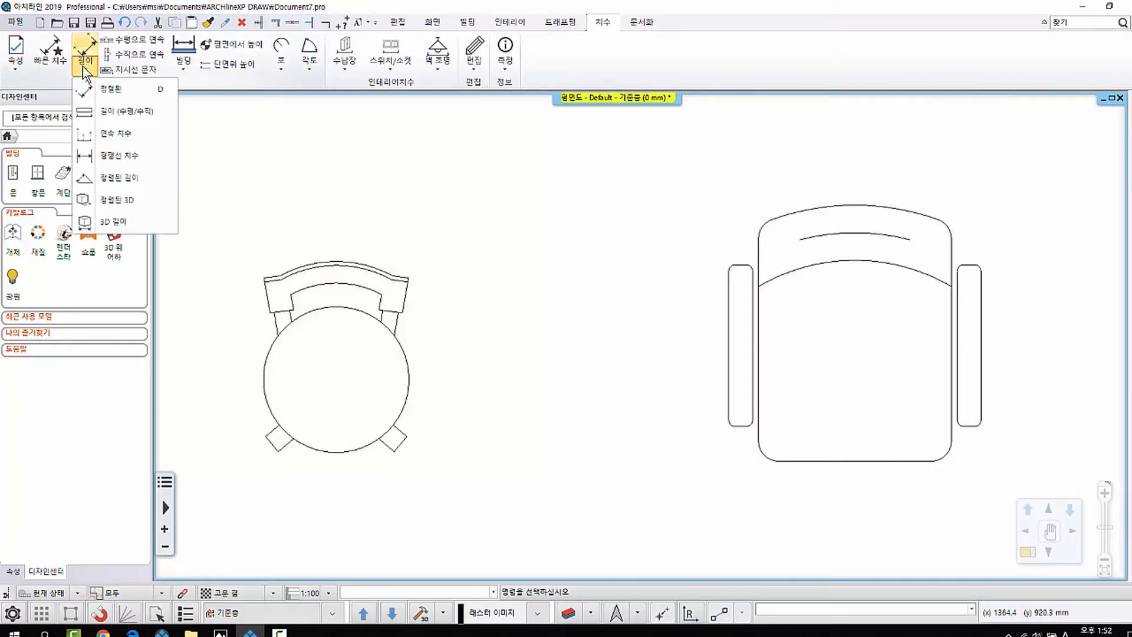
click(98, 87)
scroll(320, 367, up, 3)
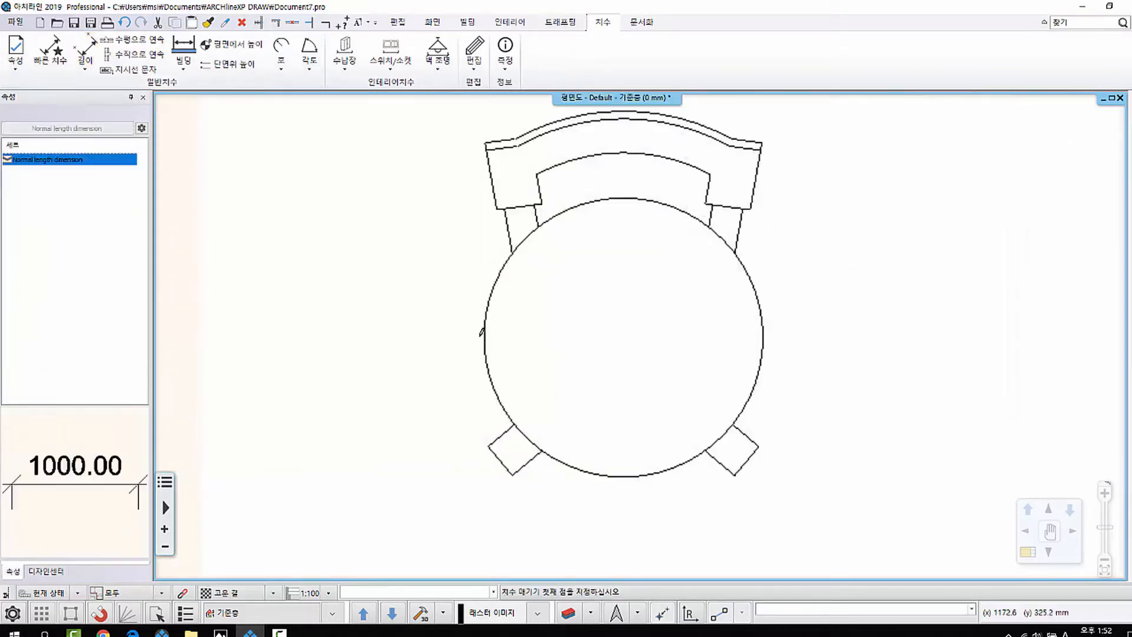
click(485, 334)
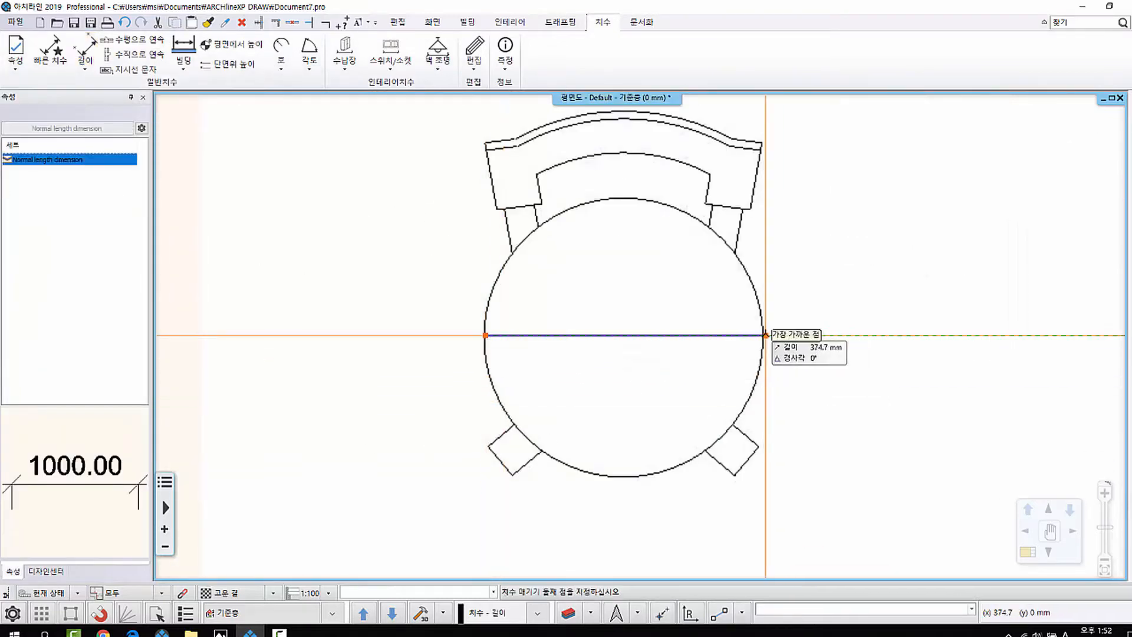
click(763, 335)
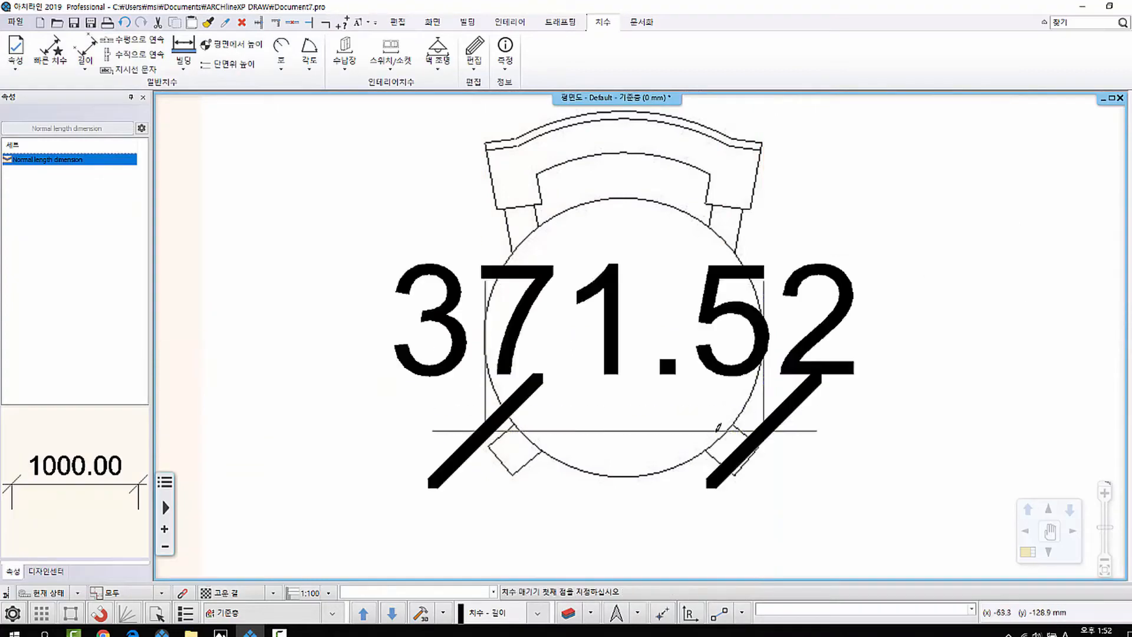
key(Escape)
scroll(639, 348, down, 3)
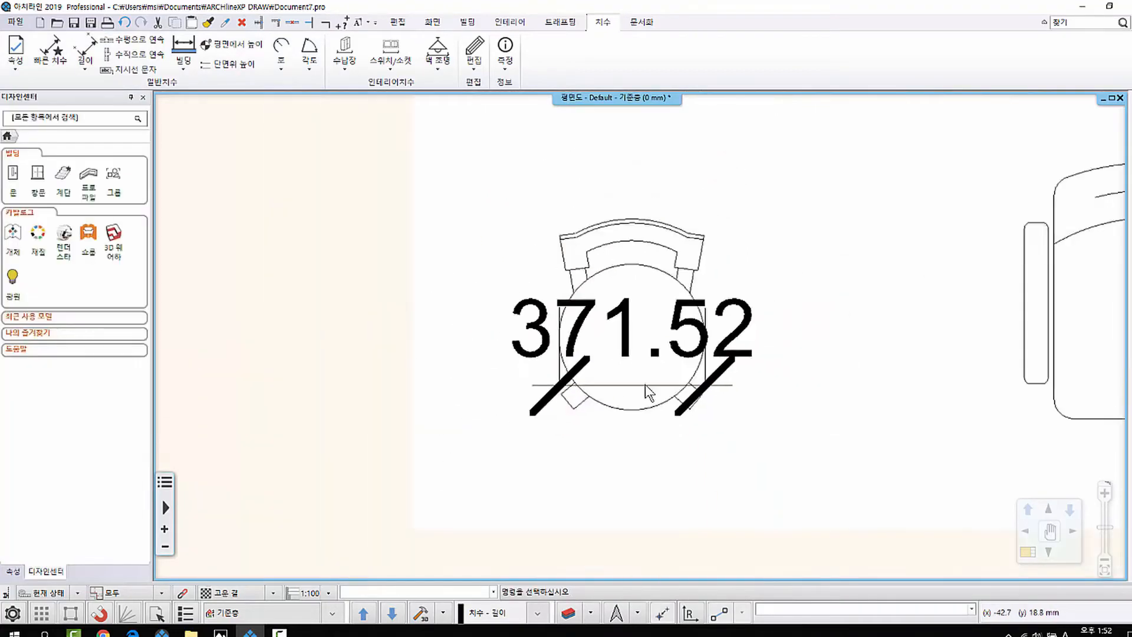
Undo the length dimension placed across the round seat.
middle_drag(644, 384, 480, 376)
text(z)
key(Escape)
middle_drag(496, 319, 457, 329)
scroll(581, 379, down, 5)
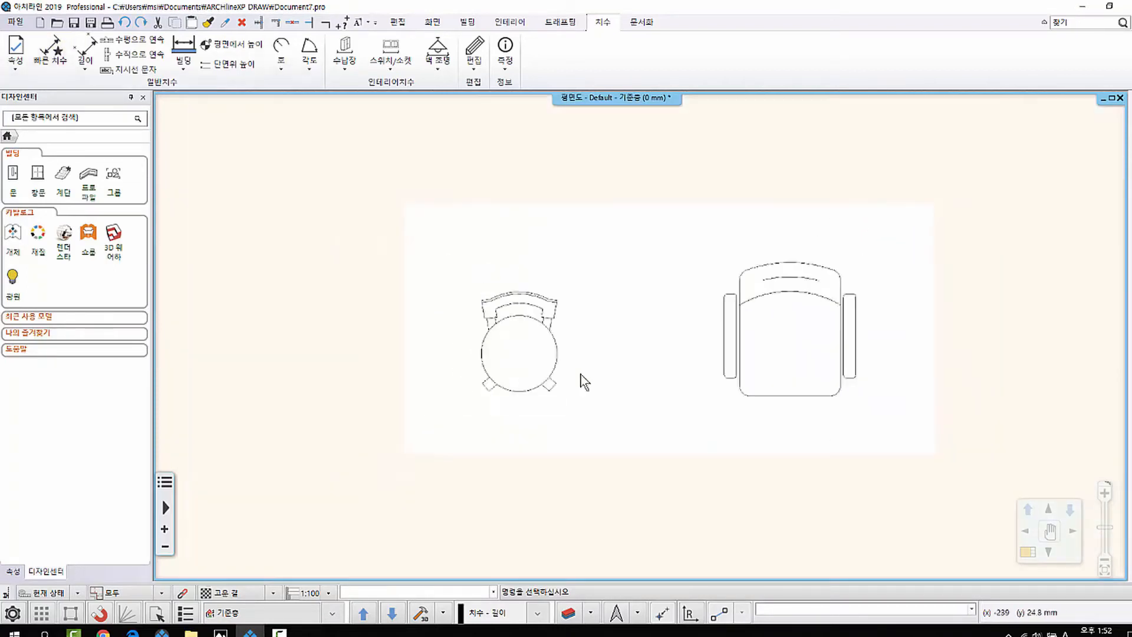
Select the chair image and set its transparency (투명도) to 250.
click(542, 322)
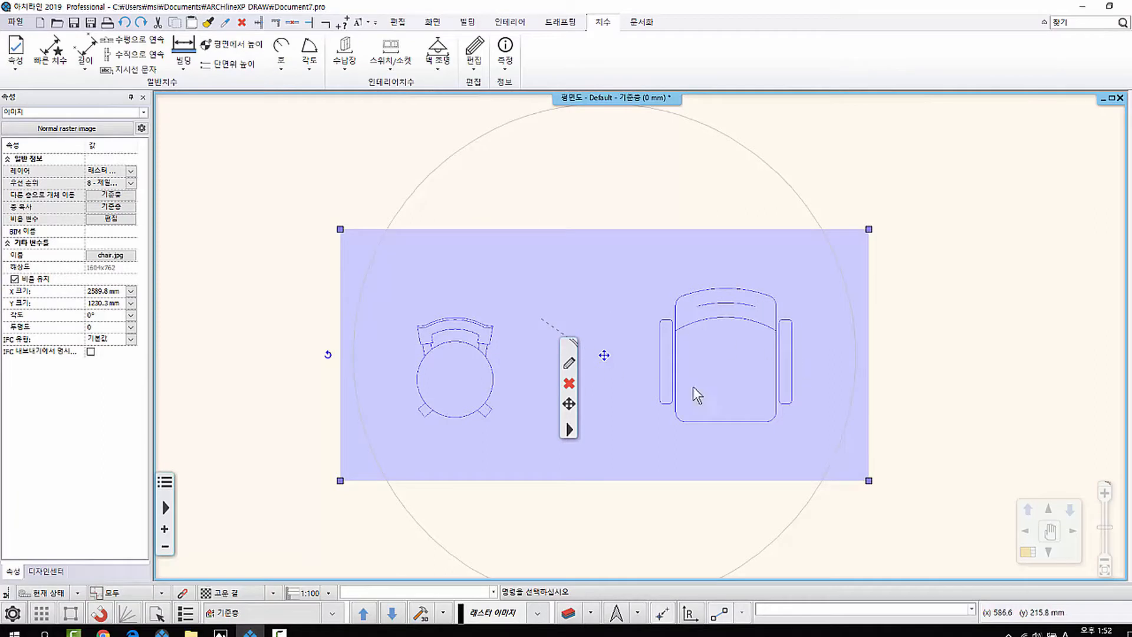
middle_drag(613, 365, 521, 359)
scroll(462, 330, up, 3)
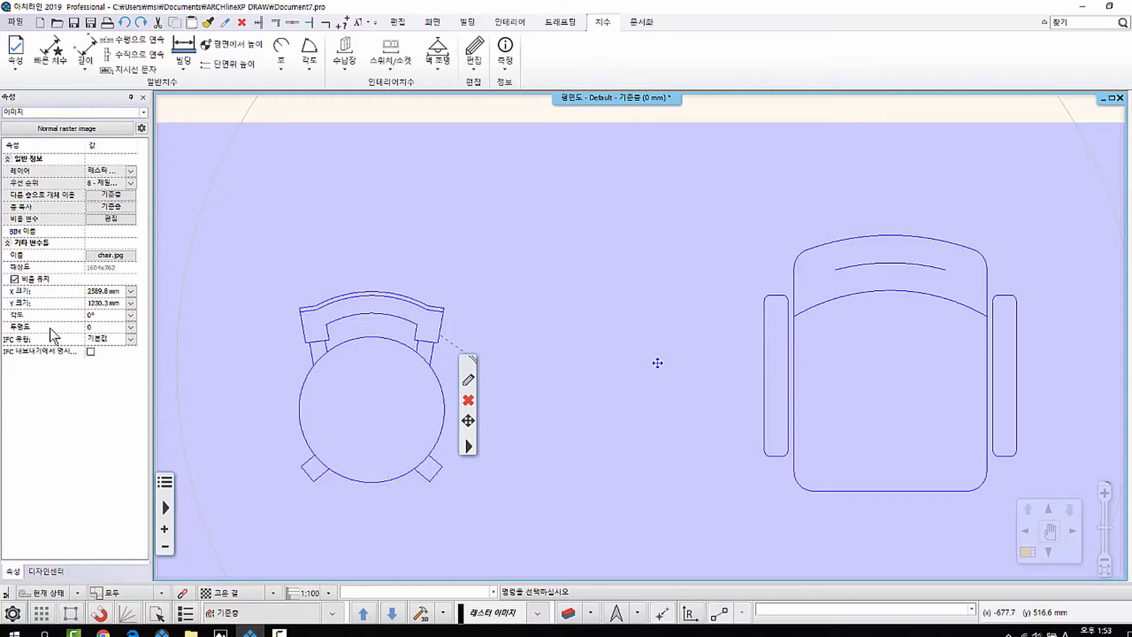
click(130, 326)
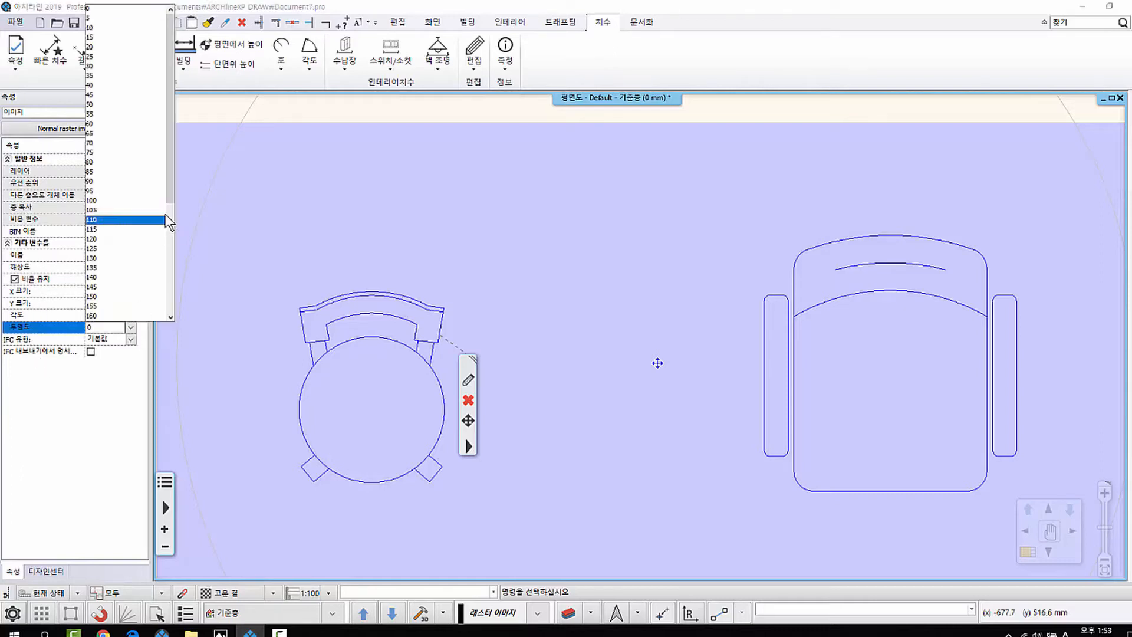
drag(172, 185, 95, 320)
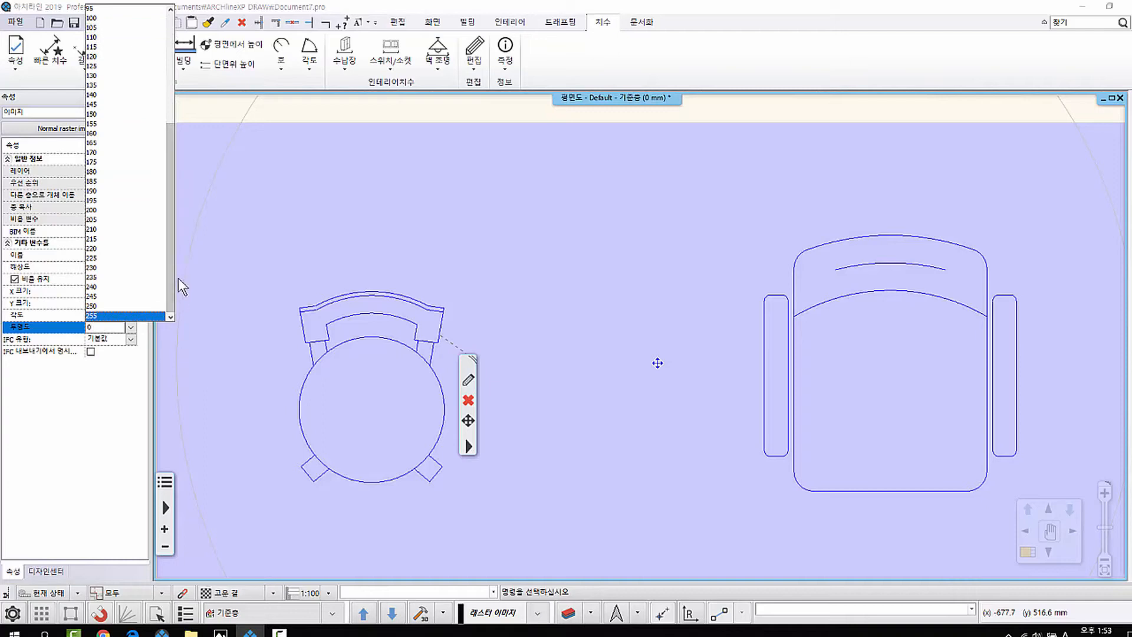
click(118, 306)
Set the chair image's transparency (투명도) to 200 and deselect the image.
click(130, 327)
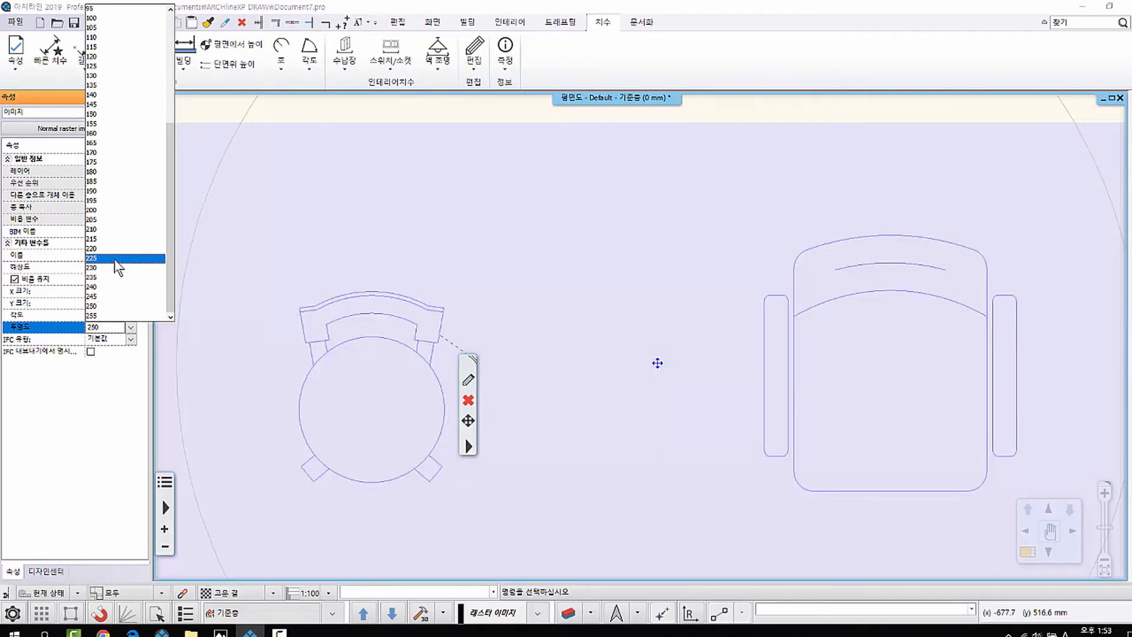
click(81, 380)
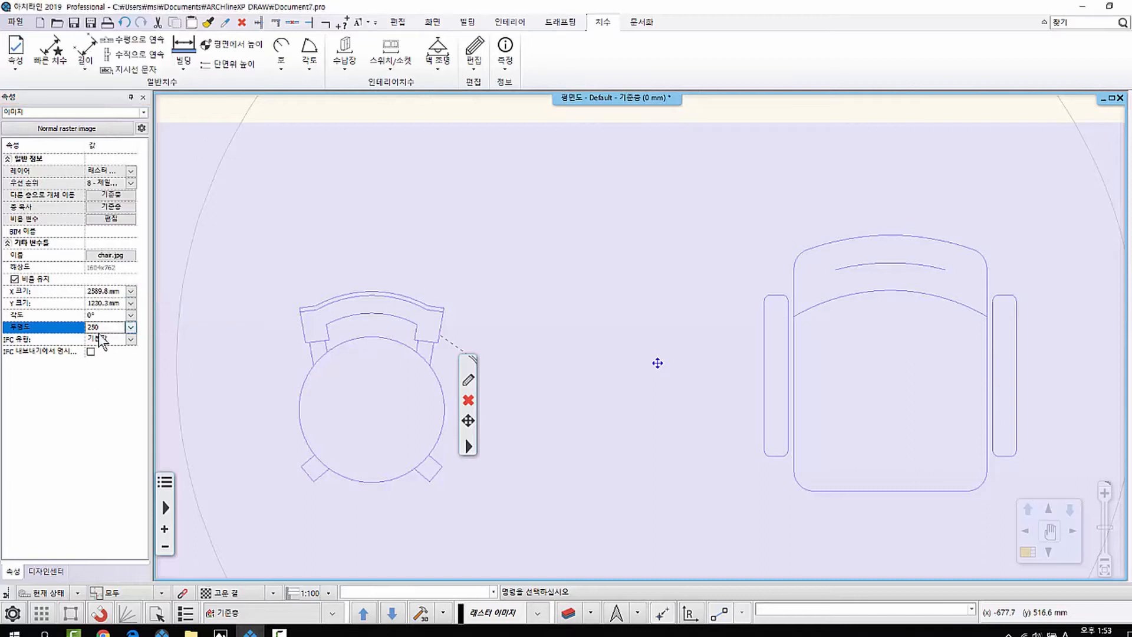
click(106, 325)
key(Return)
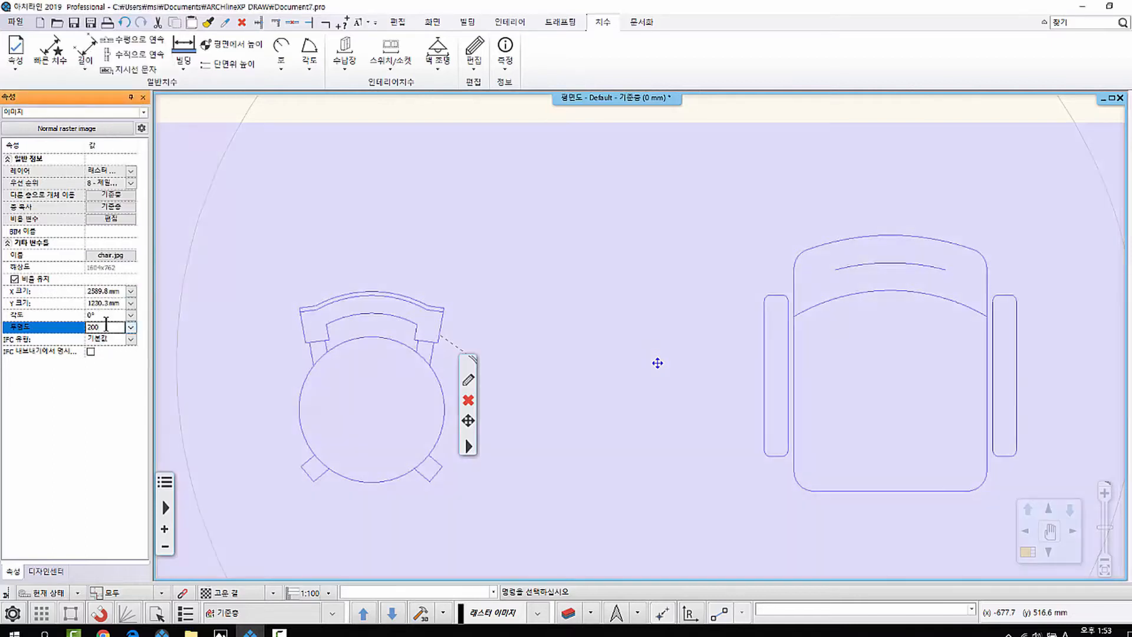
scroll(654, 269, up, 1)
middle_drag(661, 262, 607, 284)
key(Escape)
scroll(569, 351, down, 2)
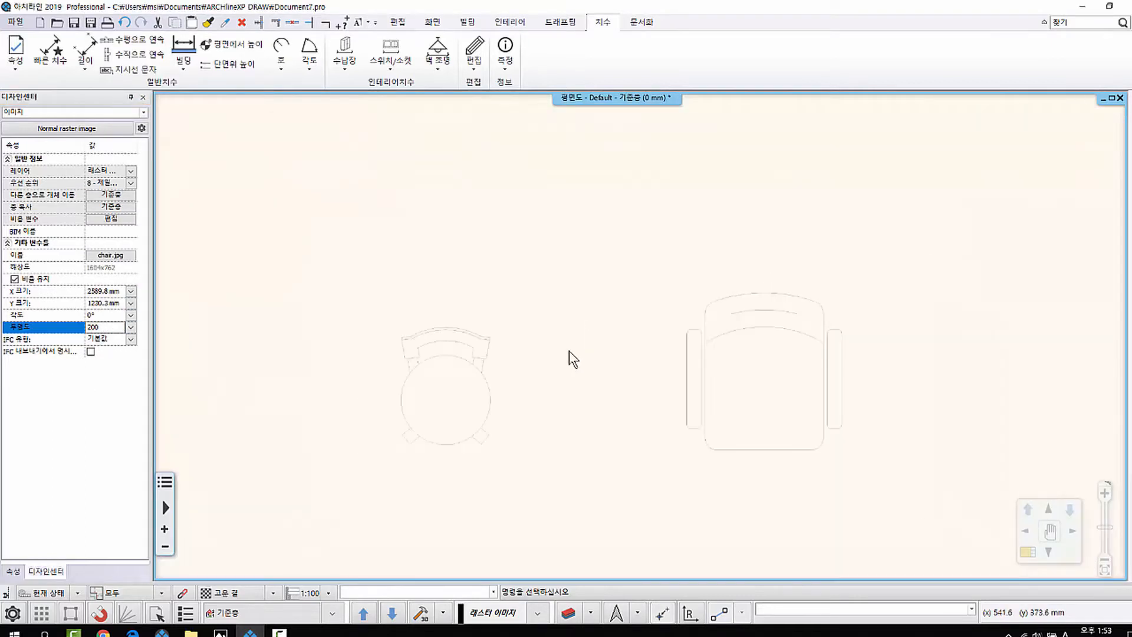
scroll(600, 362, up, 3)
middle_drag(428, 380, 457, 369)
scroll(647, 375, down, 2)
scroll(457, 370, up, 1)
scroll(457, 369, down, 1)
middle_drag(519, 351, 452, 322)
click(448, 316)
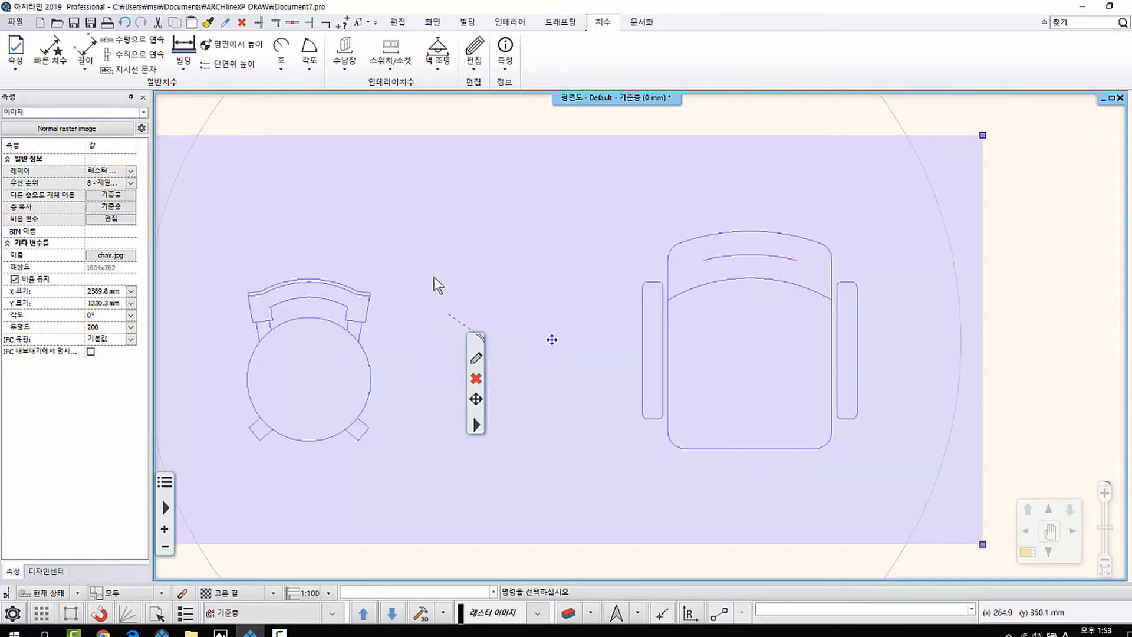
scroll(412, 290, down, 1)
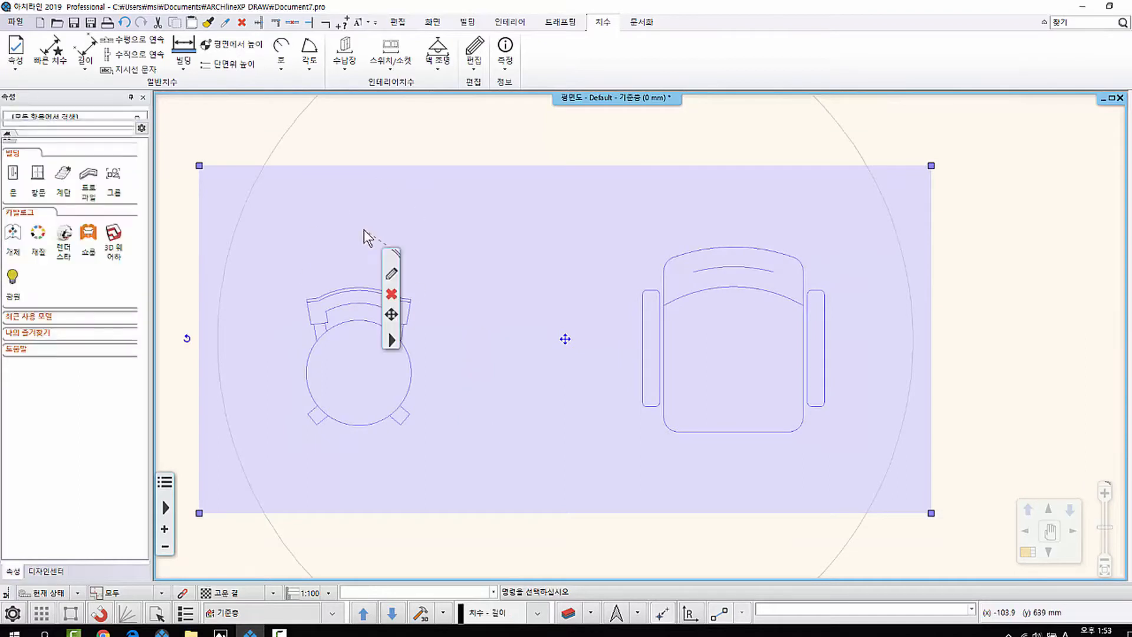
key(Escape)
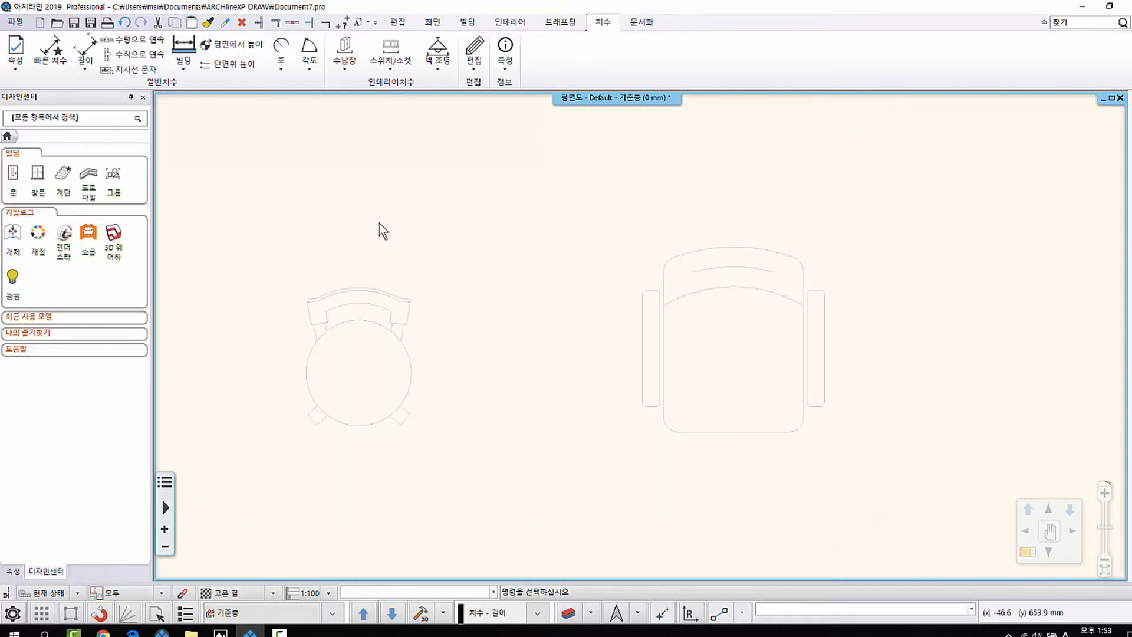
click(383, 233)
middle_drag(509, 461, 518, 424)
key(Escape)
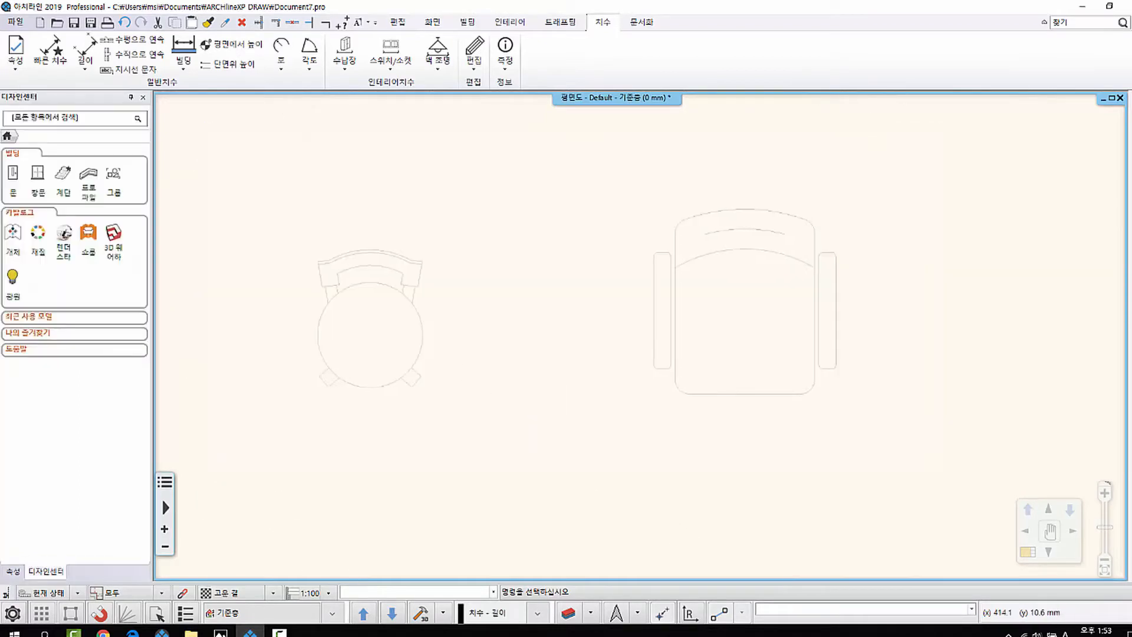
Filter the layer manager to used layers (사용된 레이어) and lock the raster image layer (래스터 이미지).
click(567, 613)
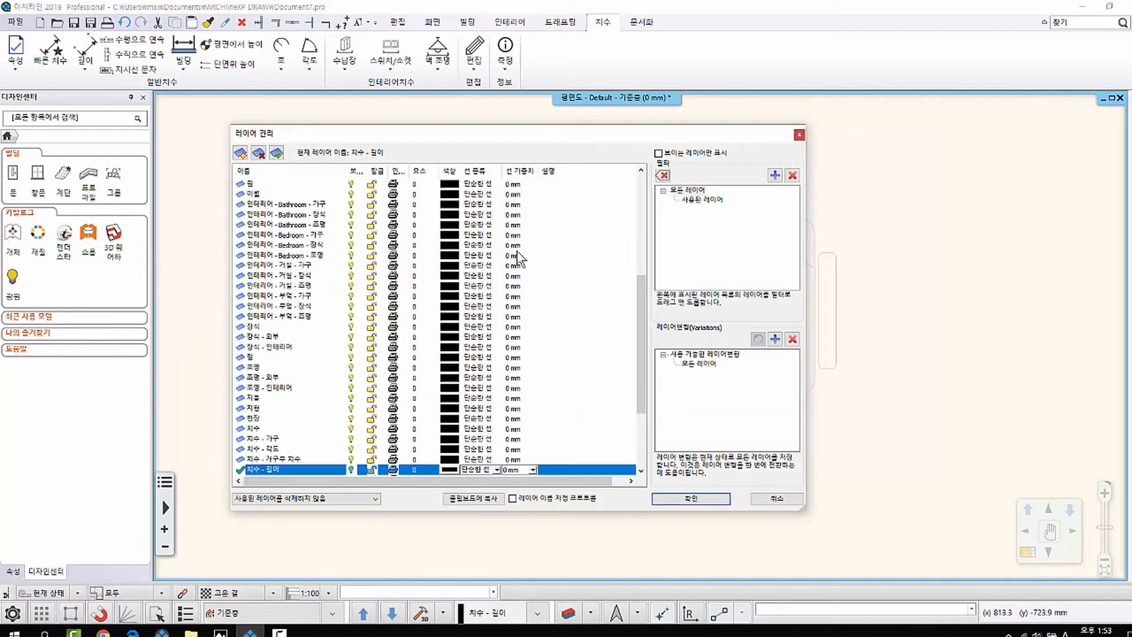
drag(519, 98, 521, 99)
click(719, 167)
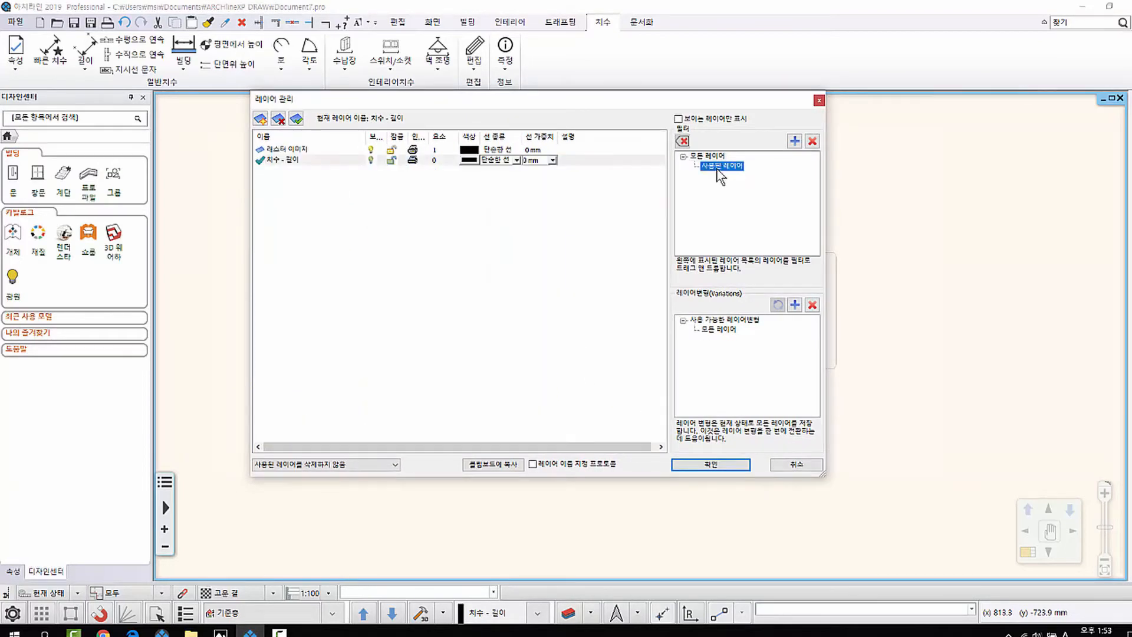
click(310, 151)
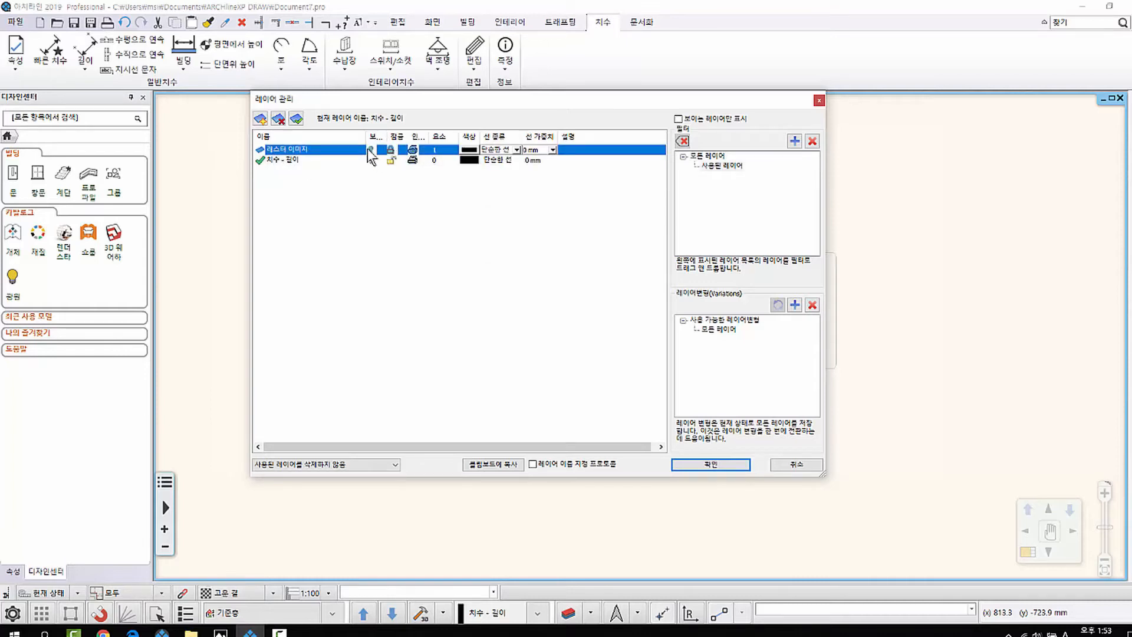
mouse_move(386, 98)
mouse_down()
mouse_move(596, 109)
mouse_move(556, 113)
mouse_up()
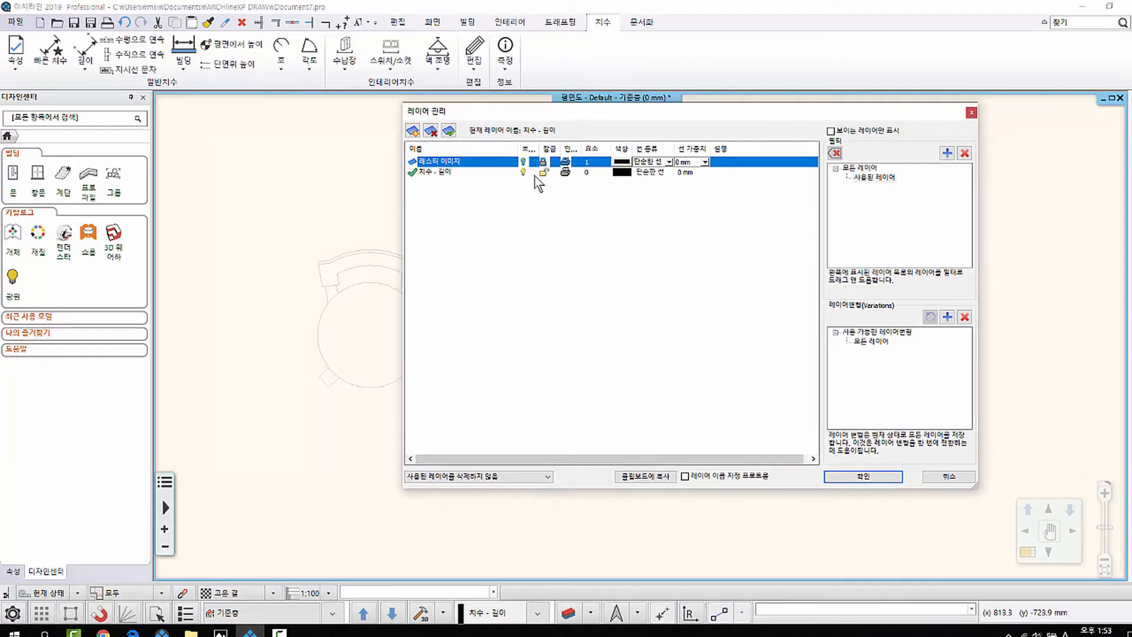
click(544, 162)
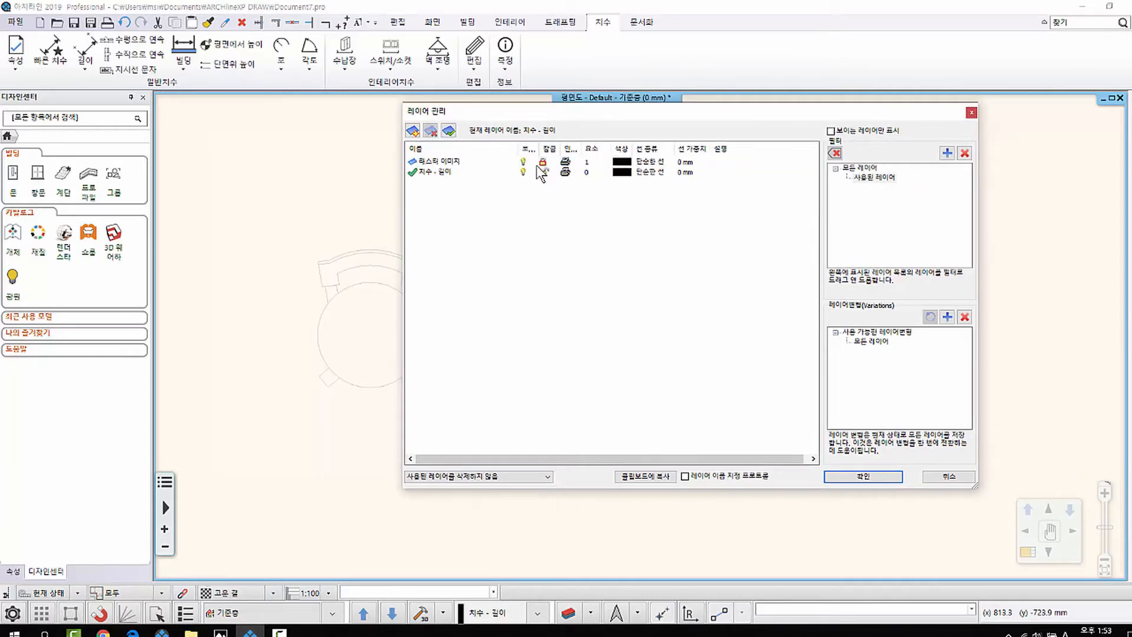
click(840, 475)
Try to select the chair image with selection windows to check that its layer is locked.
drag(488, 169, 330, 331)
mouse_move(533, 192)
mouse_down()
mouse_move(377, 361)
mouse_move(458, 176)
mouse_move(231, 338)
mouse_up()
drag(231, 336, 446, 318)
scroll(447, 319, up, 2)
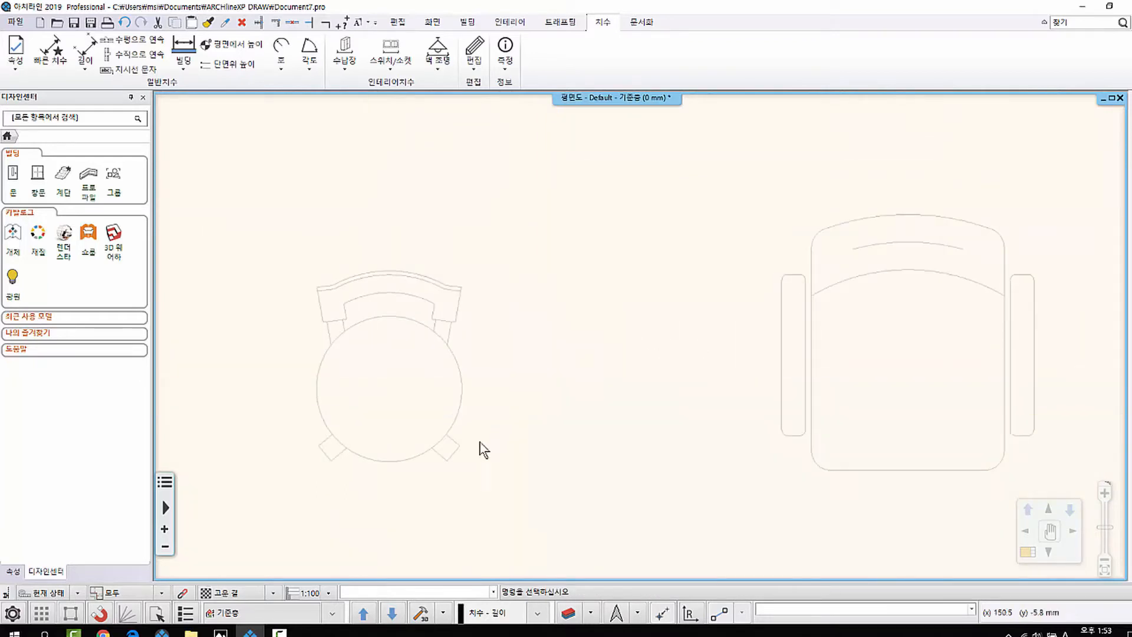
middle_drag(480, 443, 479, 424)
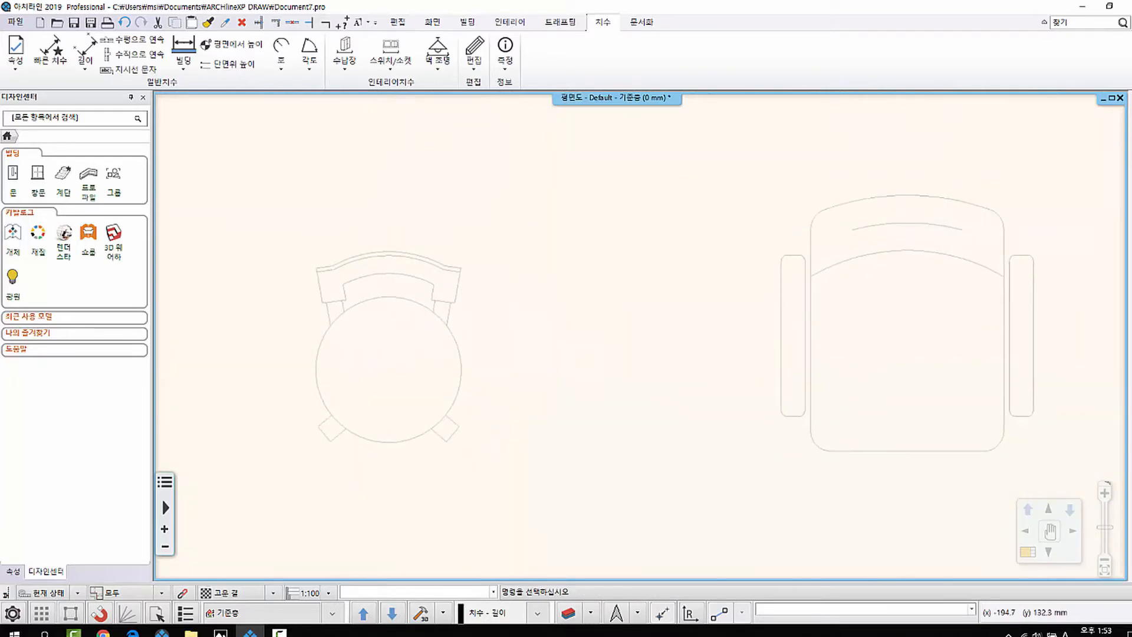
click(558, 24)
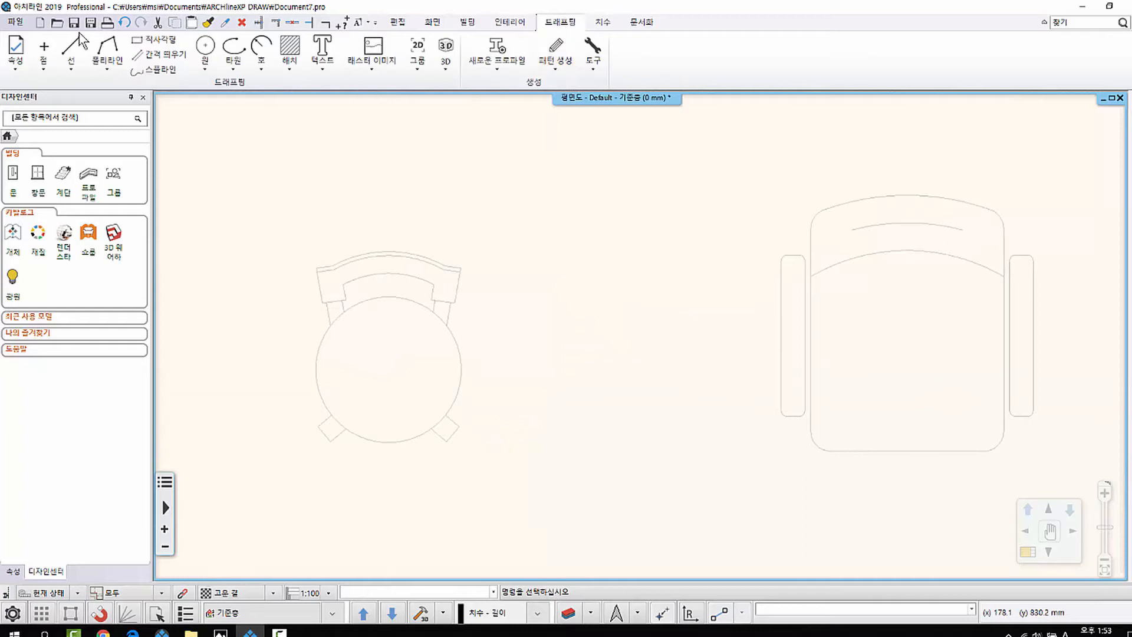
middle_drag(465, 339, 439, 316)
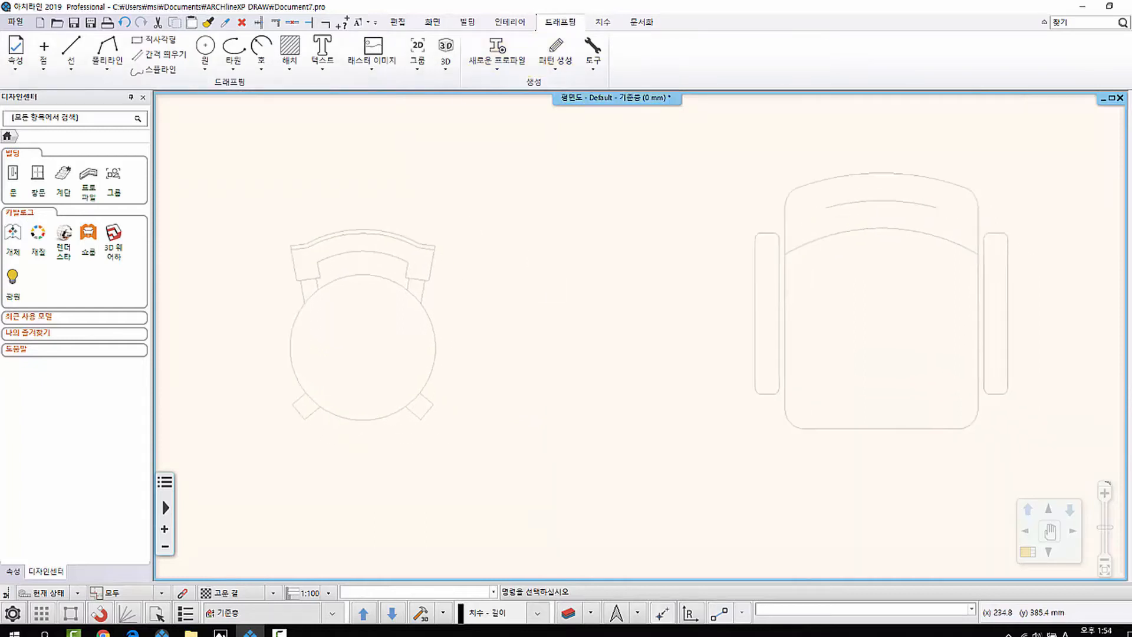
scroll(439, 315, up, 5)
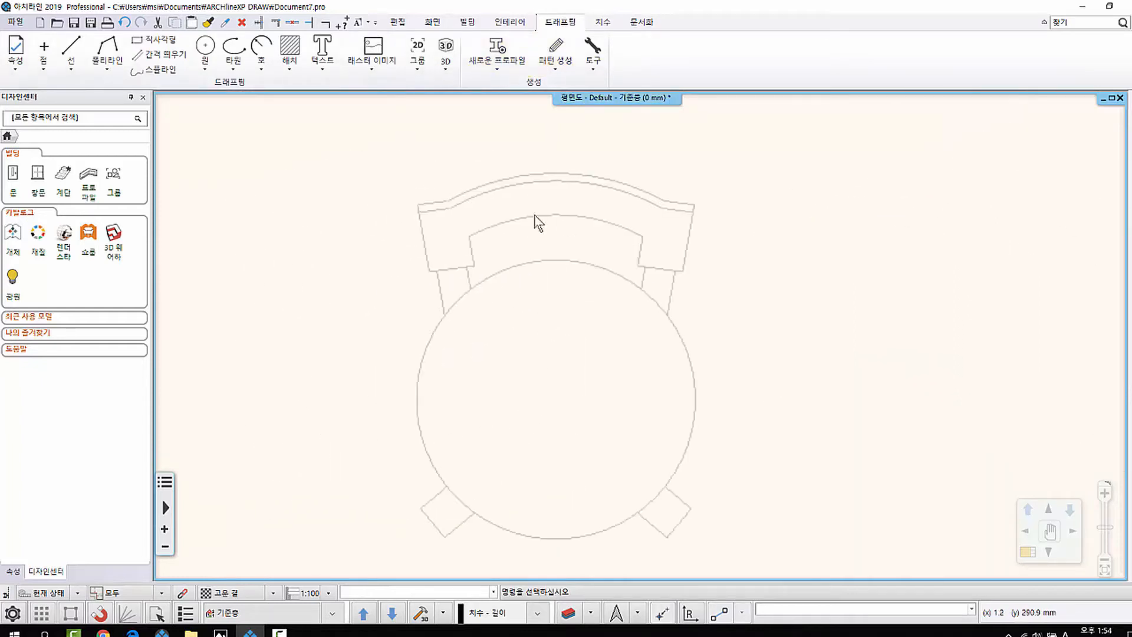
mouse_move(414, 433)
middle_down()
mouse_move(335, 412)
mouse_move(394, 405)
middle_up()
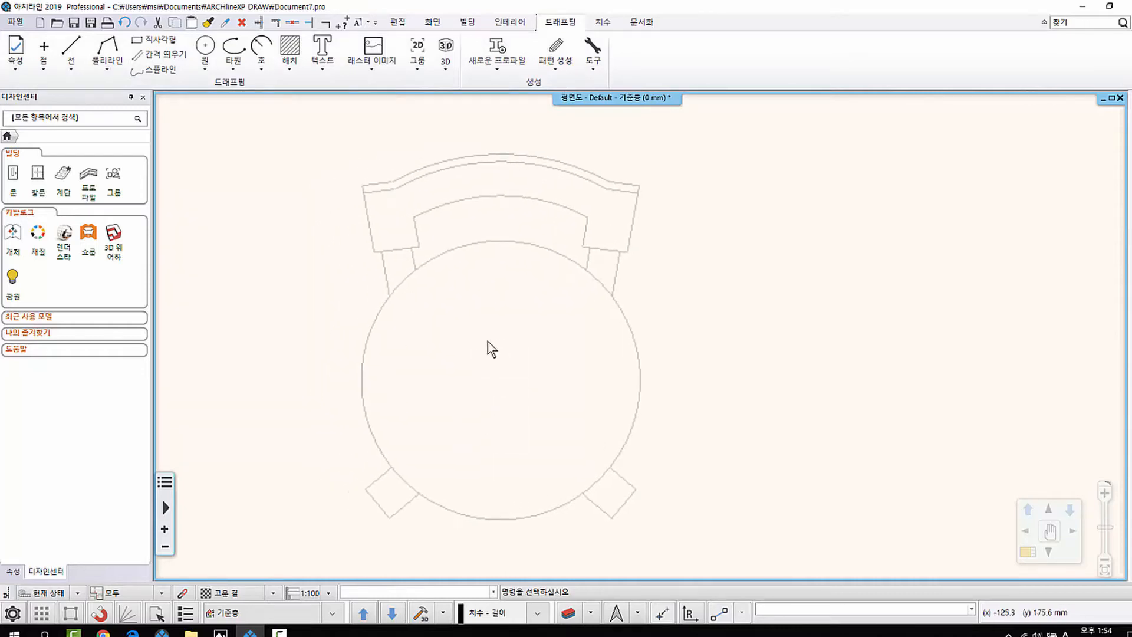
click(206, 69)
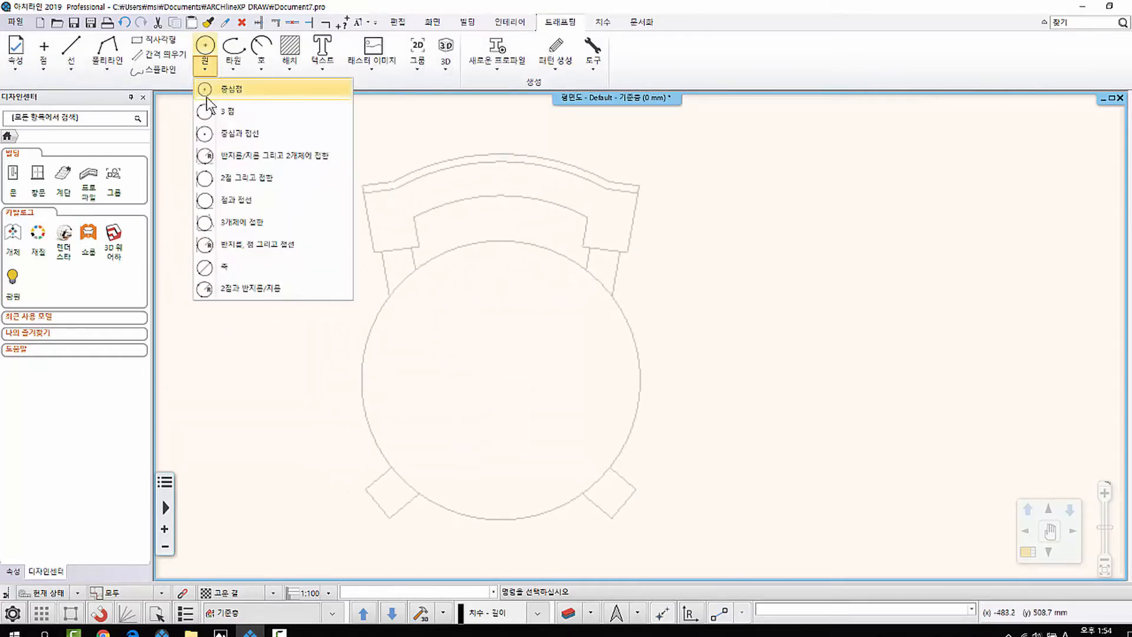
click(236, 88)
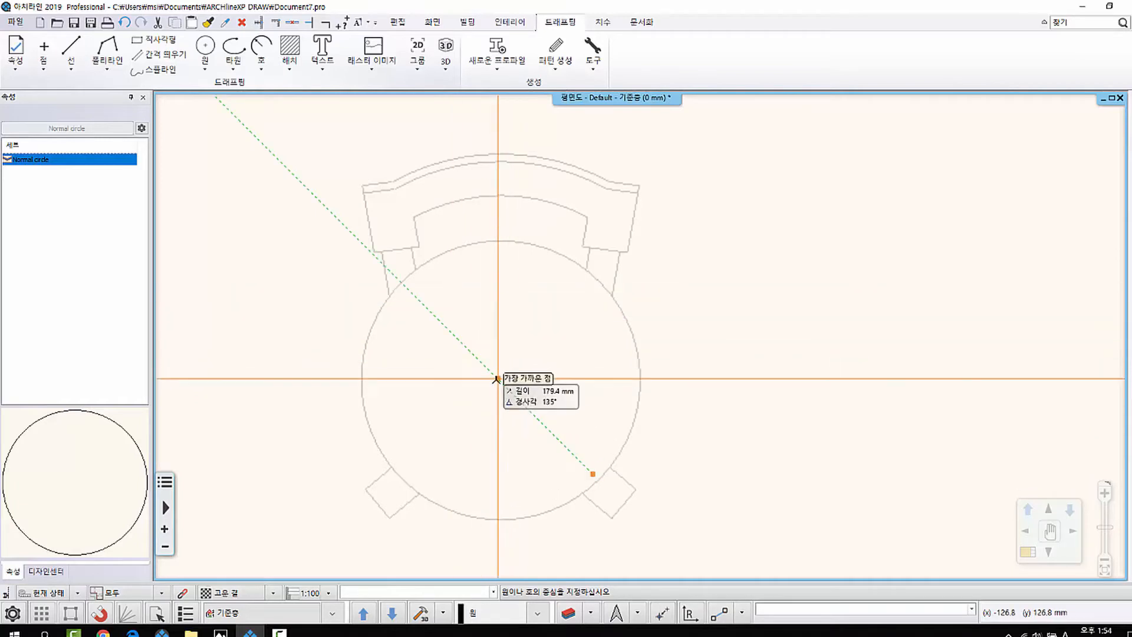
key(Escape)
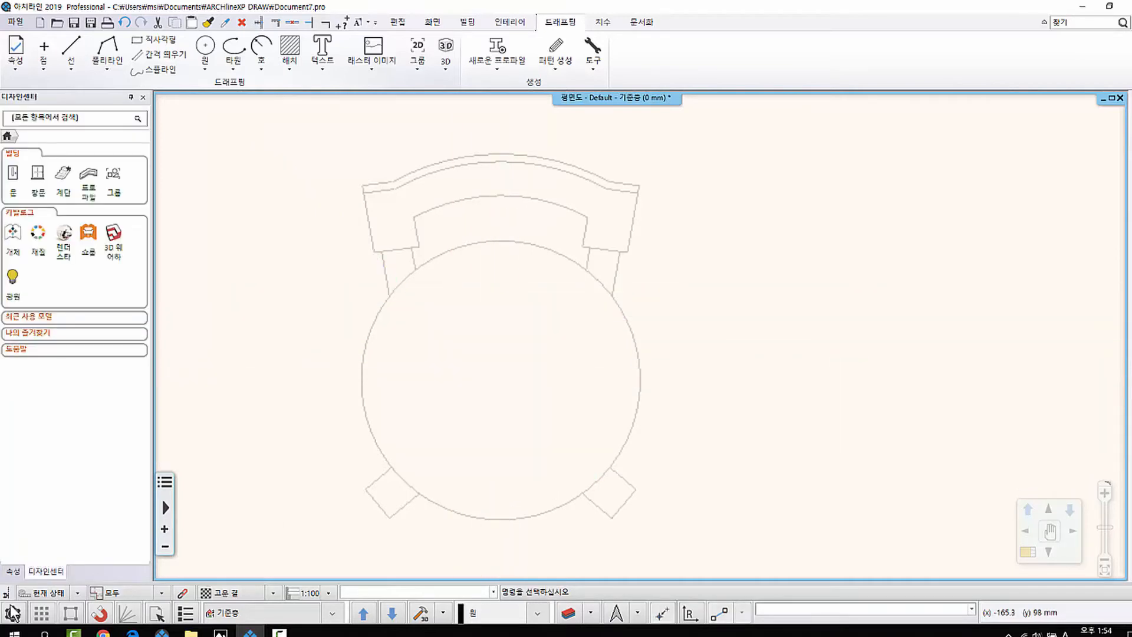
Examine the 2D display settings around the long crosshair option (긴 십자표시) and close the settings.
click(12, 613)
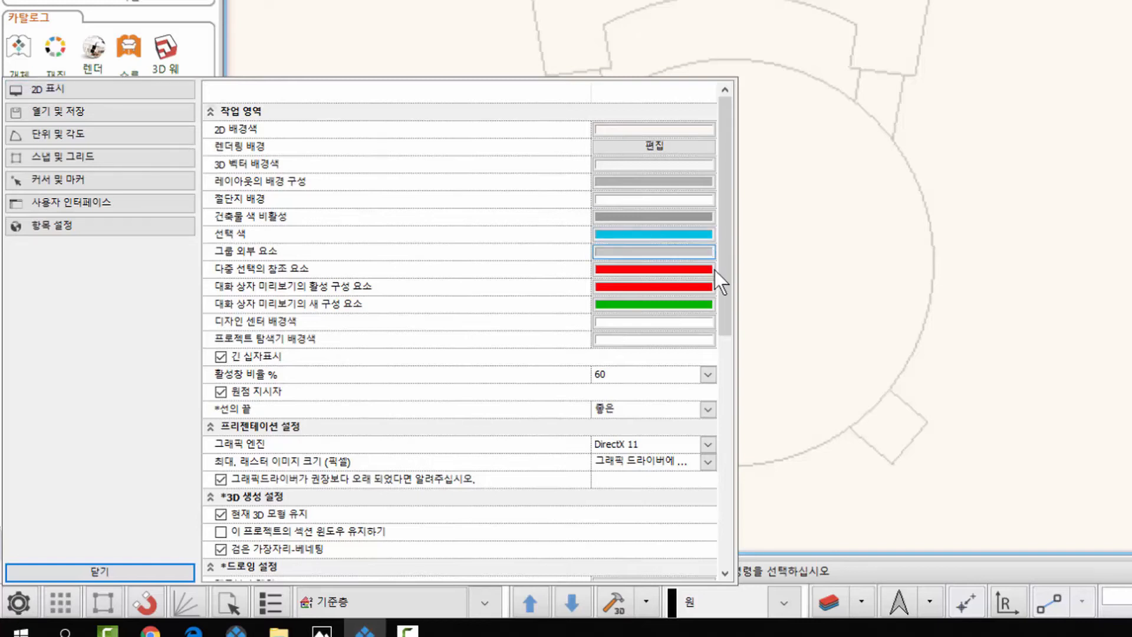
drag(729, 307, 733, 369)
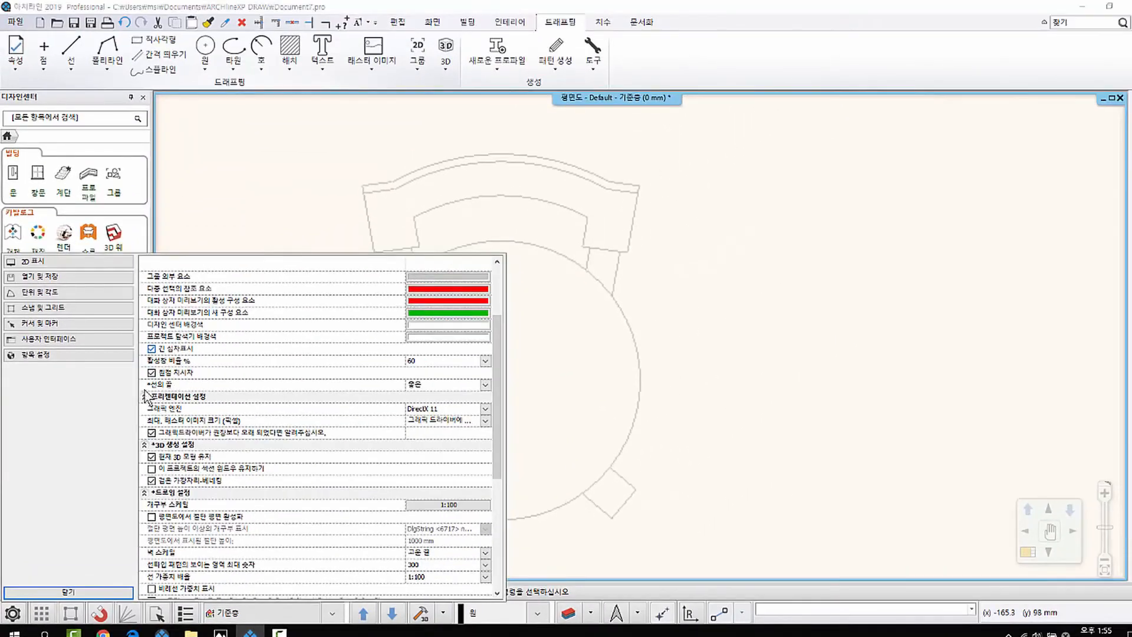
click(67, 593)
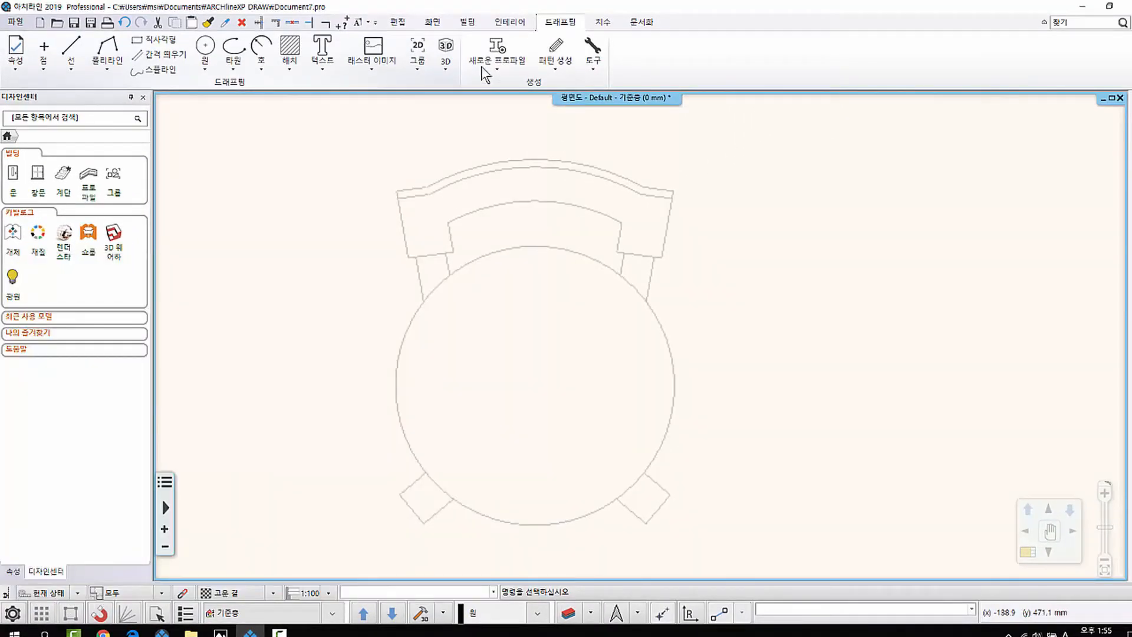
Draw a centre-point (중심점) circle with a radius of 185 mm over the round seat in the chair image.
click(206, 60)
click(230, 89)
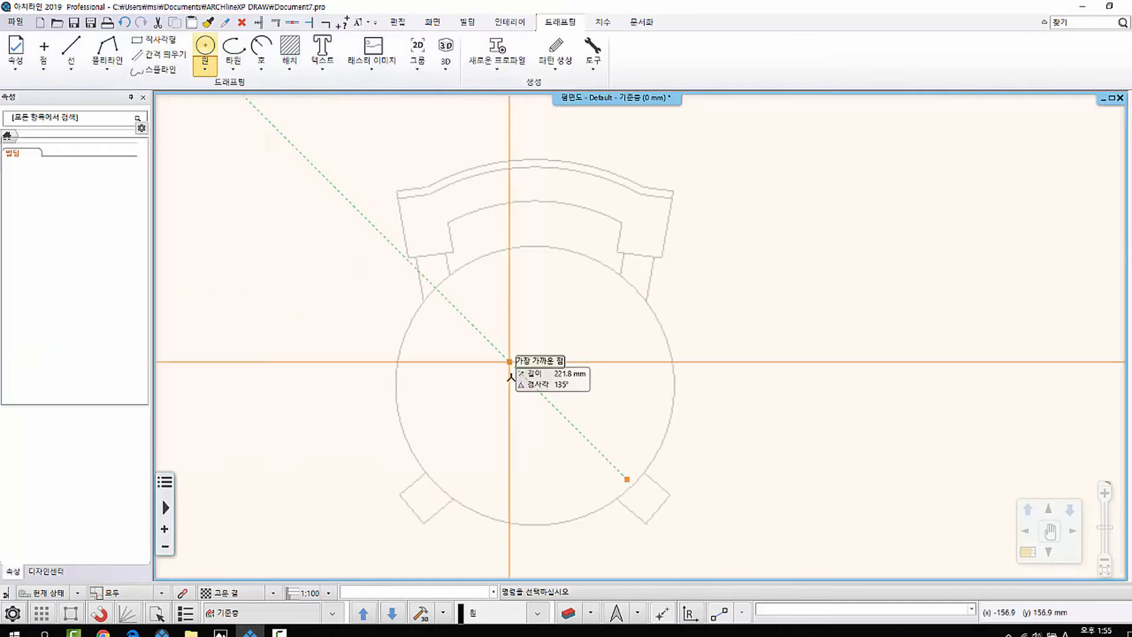
scroll(590, 352, up, 3)
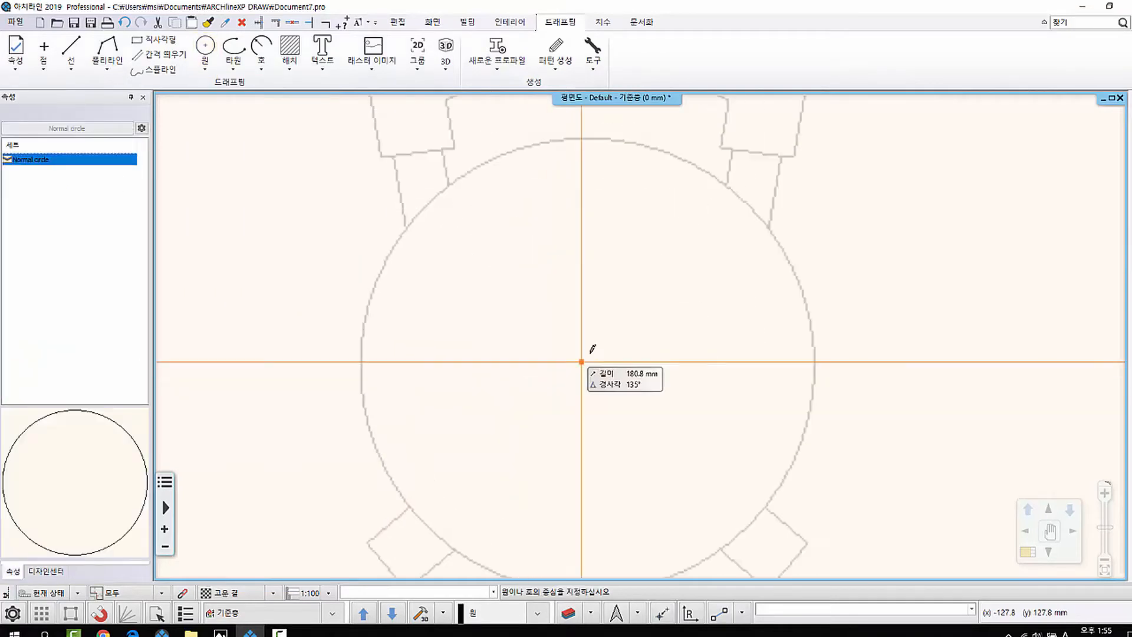
click(582, 361)
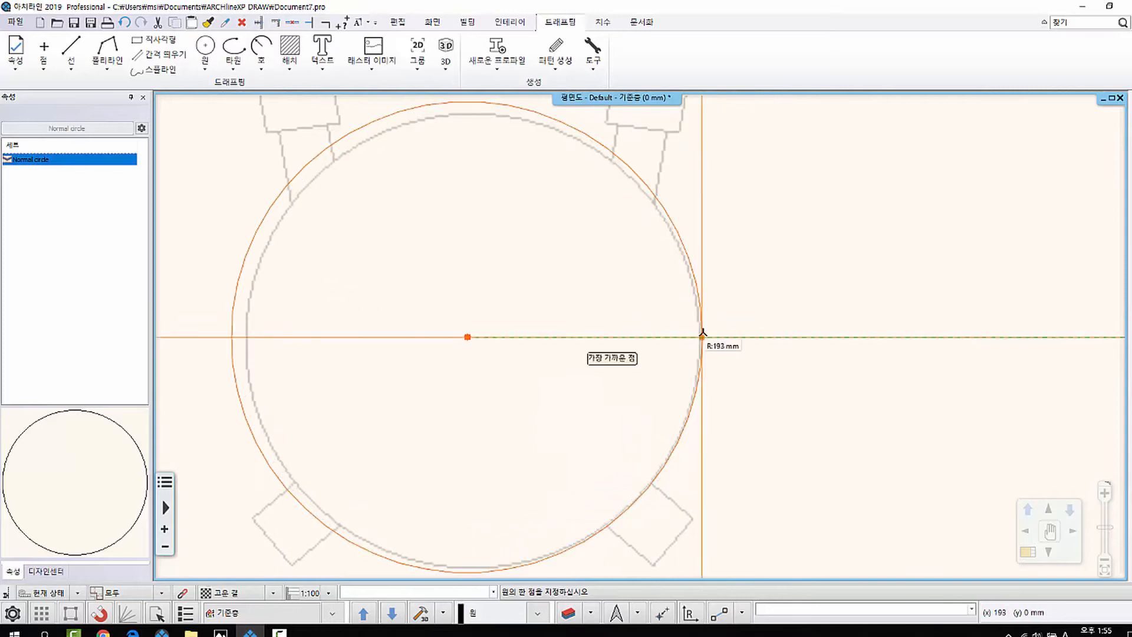
middle_drag(318, 311, 418, 309)
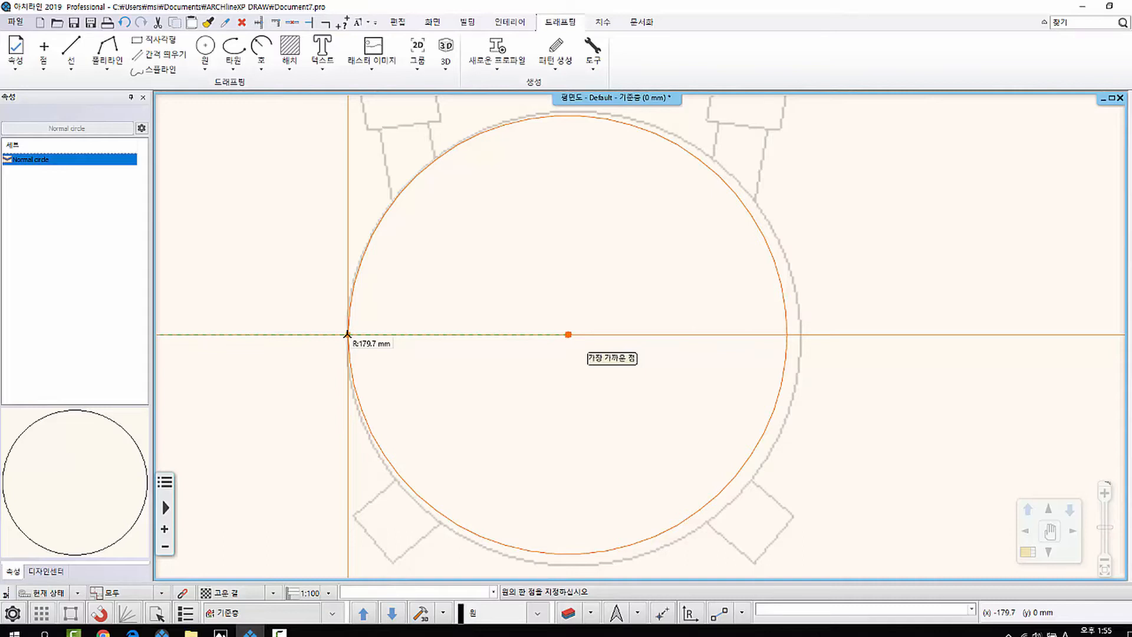
text(ㅊ)
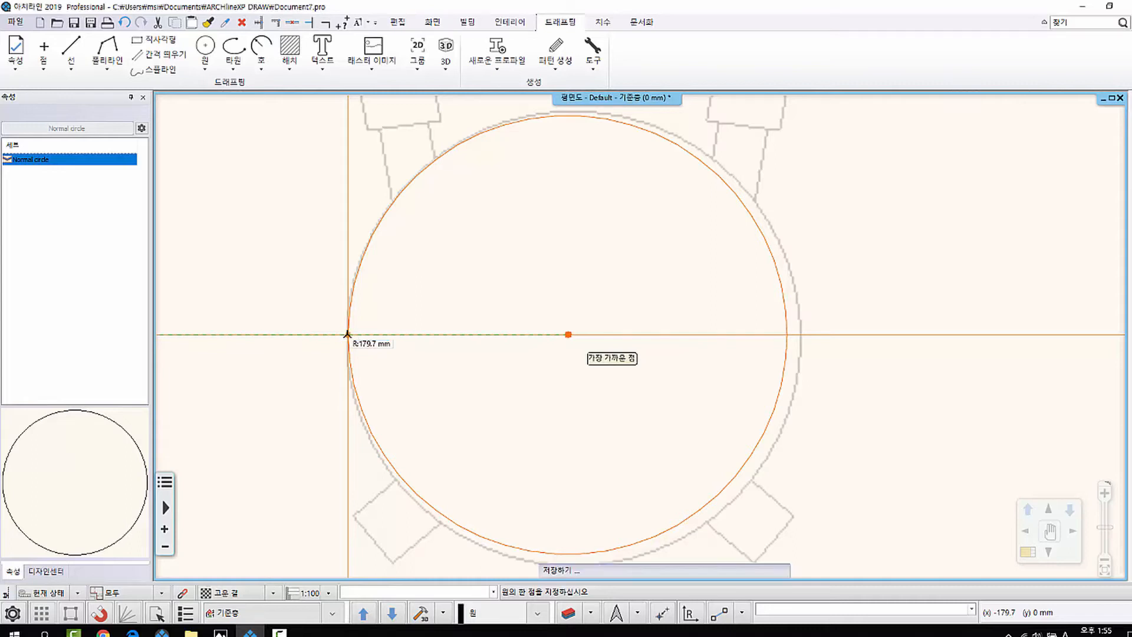
click(343, 334)
key(Escape)
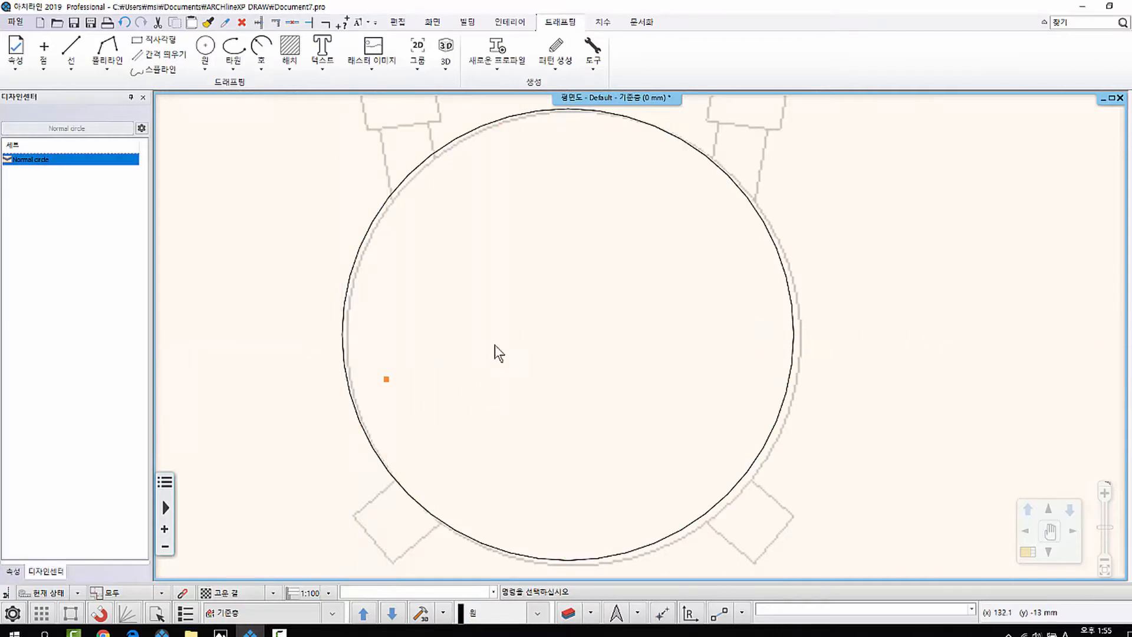
Select the circle to check its diameter and radius, and deselect it.
middle_drag(495, 345, 392, 339)
click(246, 268)
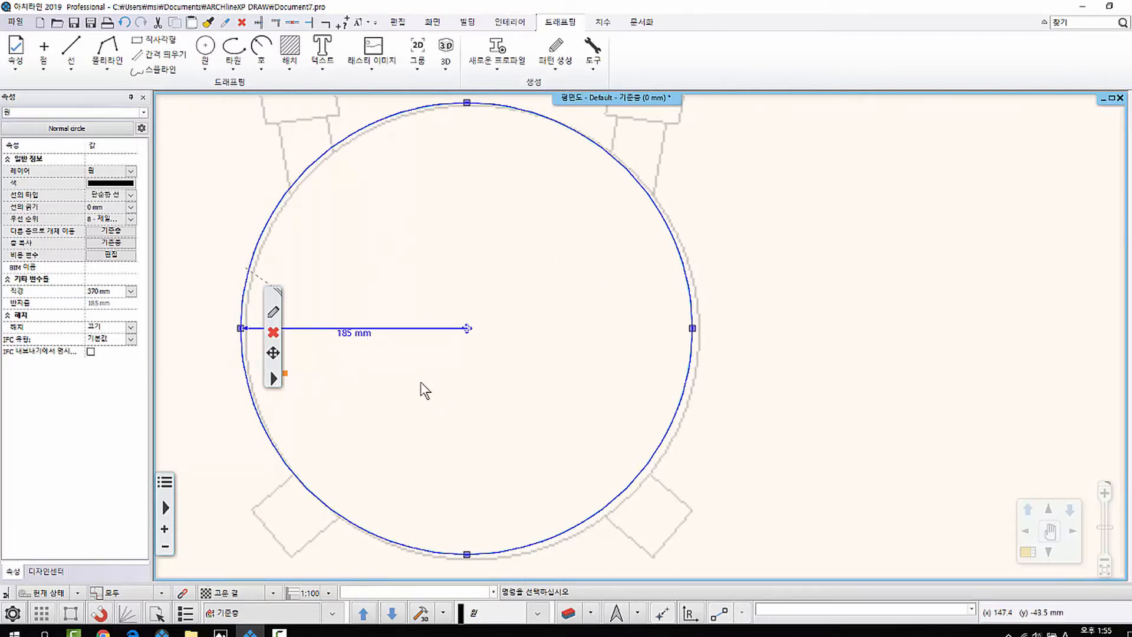
key(Escape)
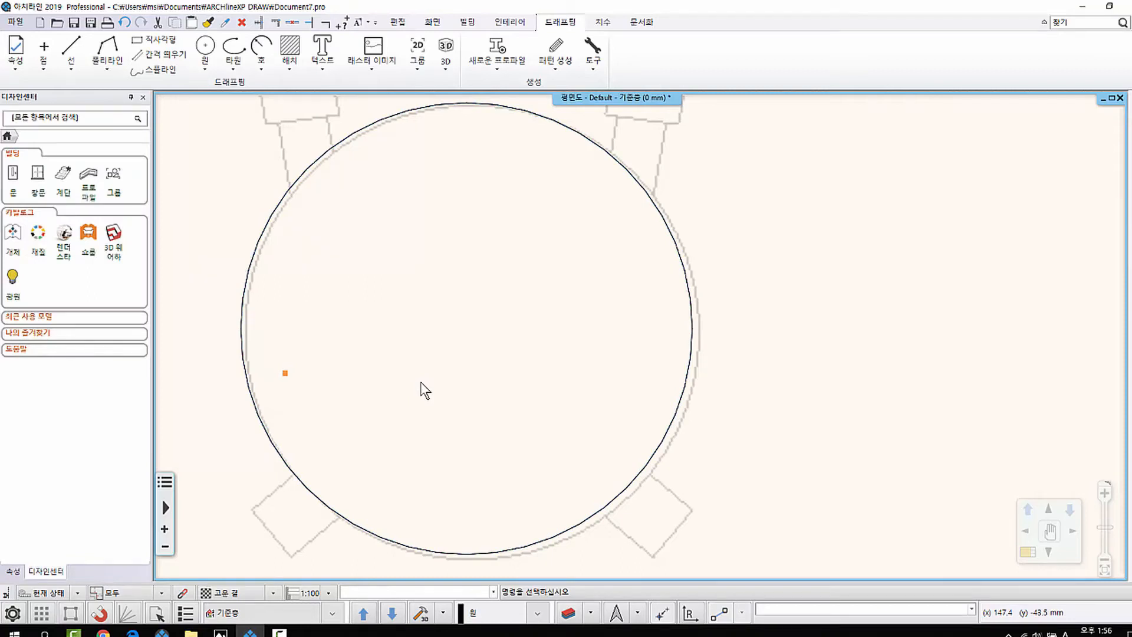
Move the circle from its centre point so that it lines up with the round seat's outline in the image.
middle_drag(382, 246, 357, 285)
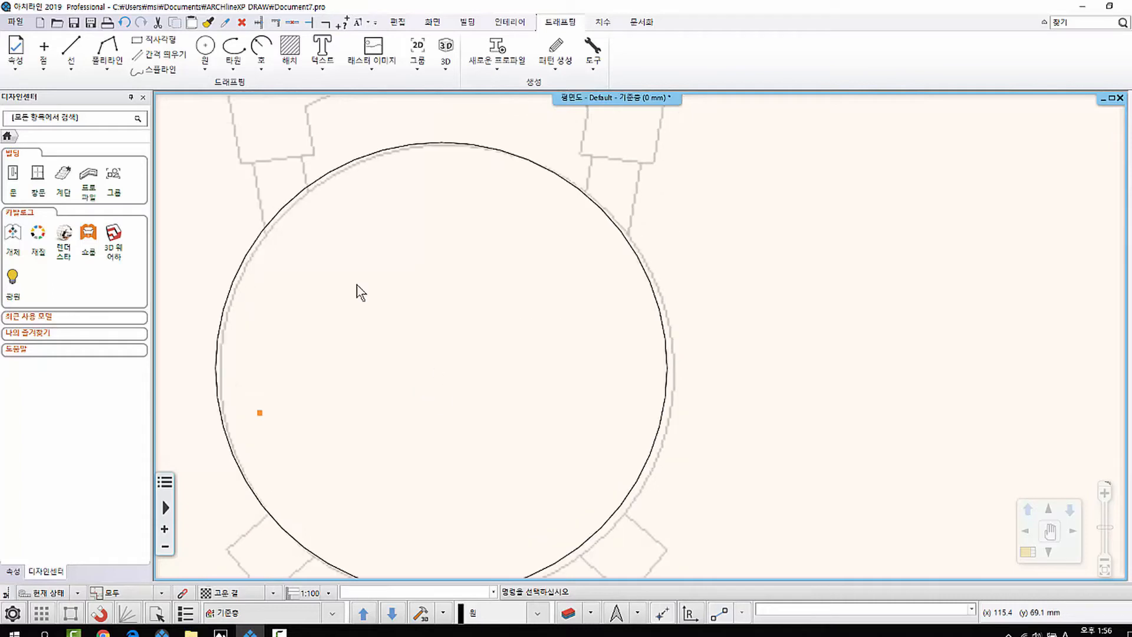
scroll(475, 360, down, 2)
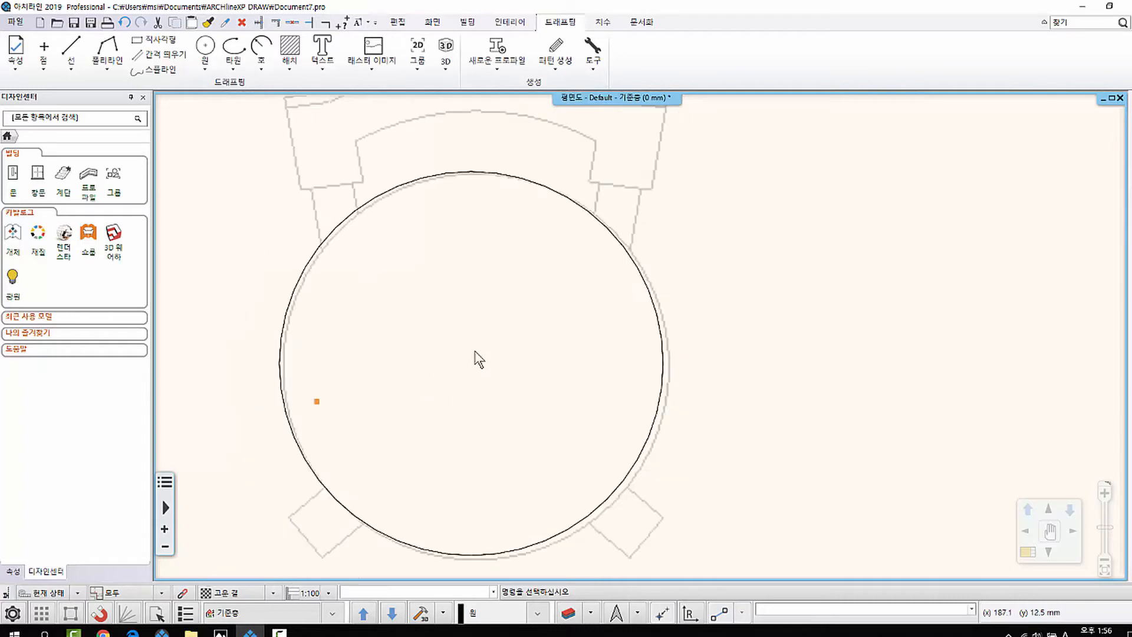
click(433, 171)
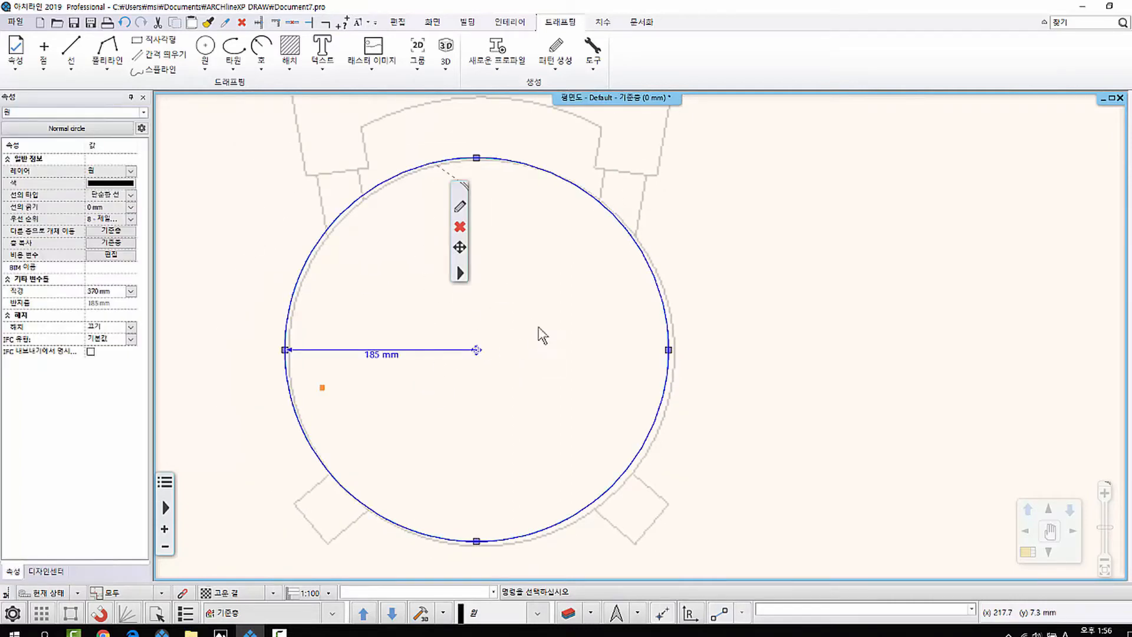
scroll(551, 323, up, 1)
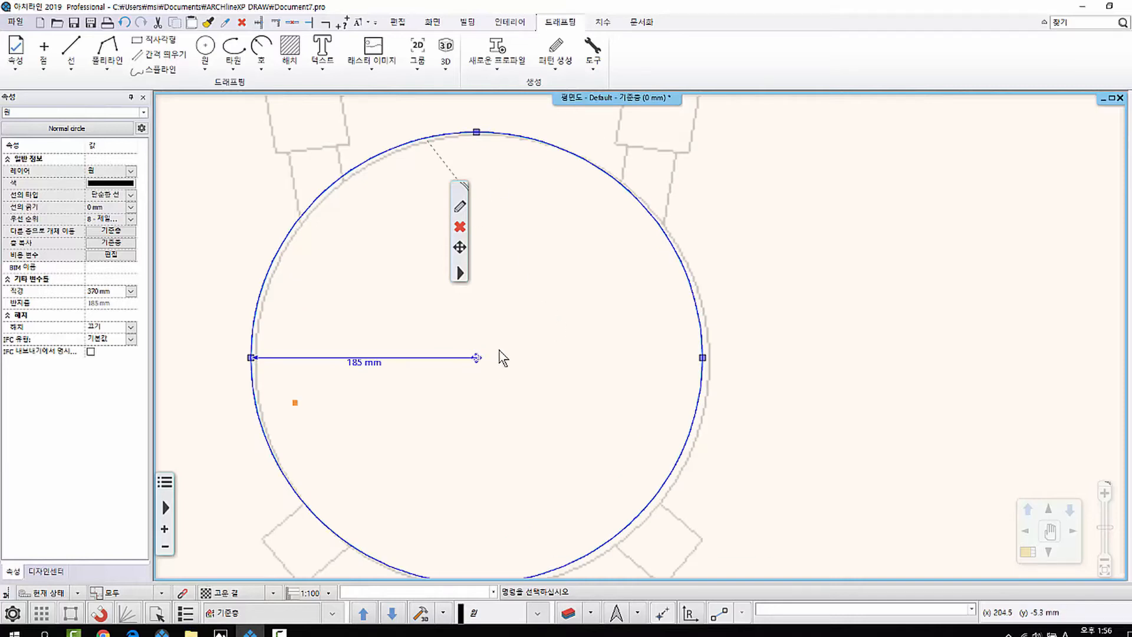
scroll(503, 357, up, 1)
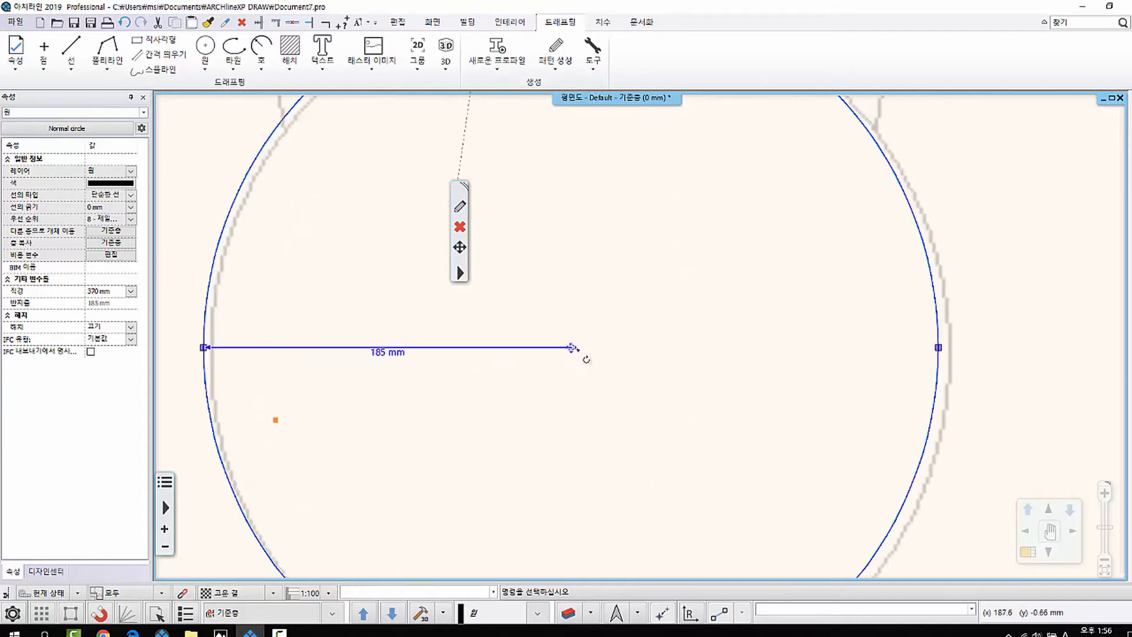
scroll(560, 347, down, 1)
scroll(619, 303, down, 2)
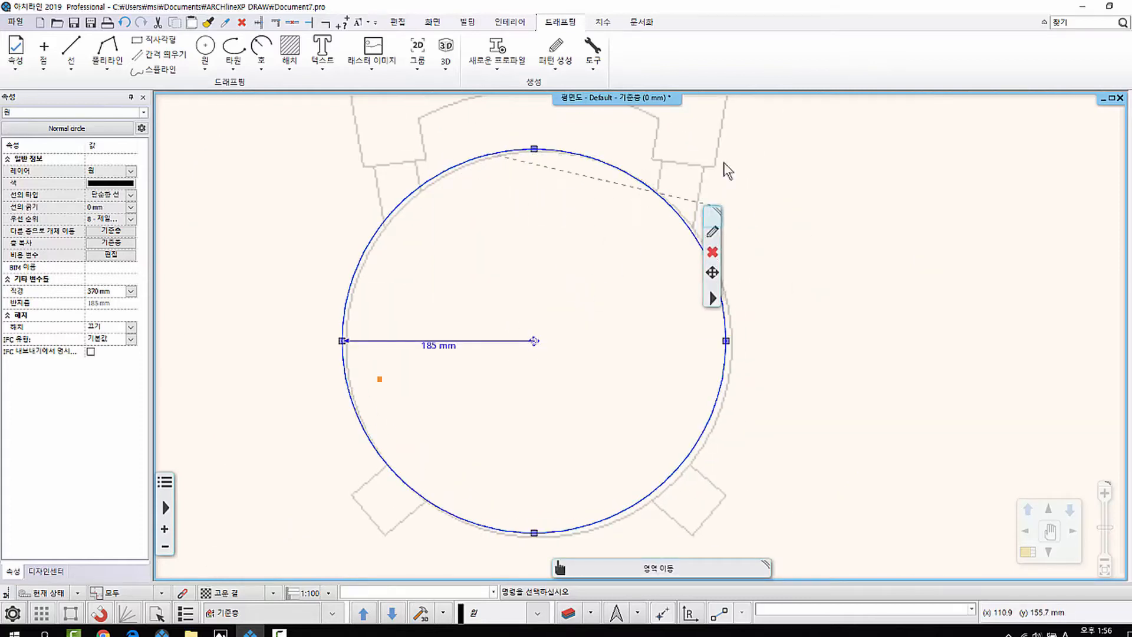
click(562, 249)
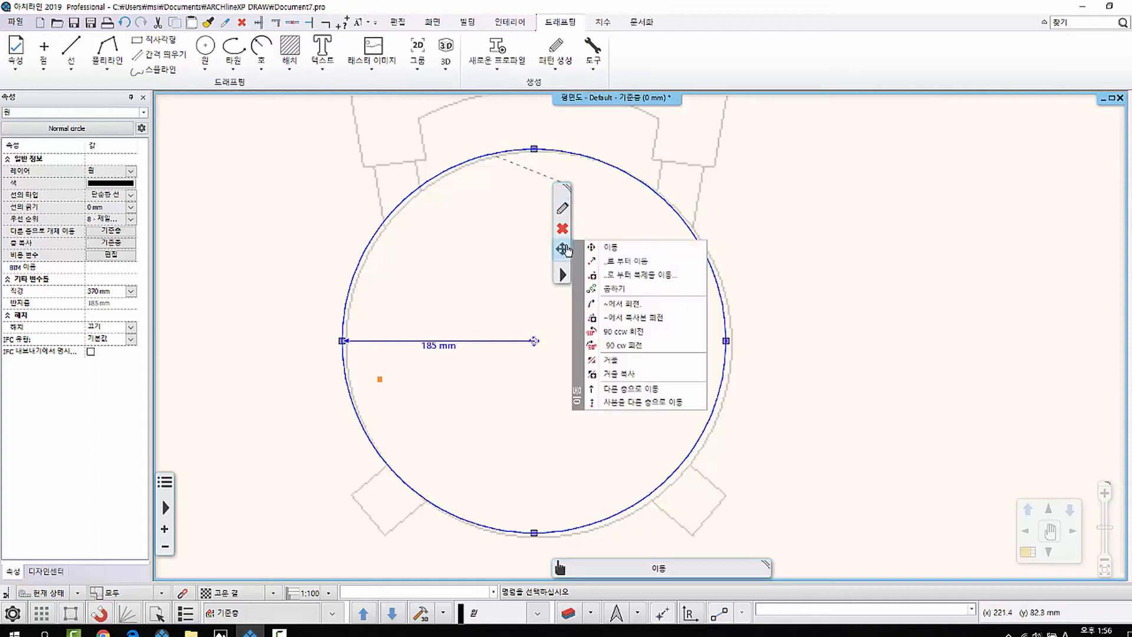
click(604, 248)
click(534, 340)
scroll(540, 340, up, 3)
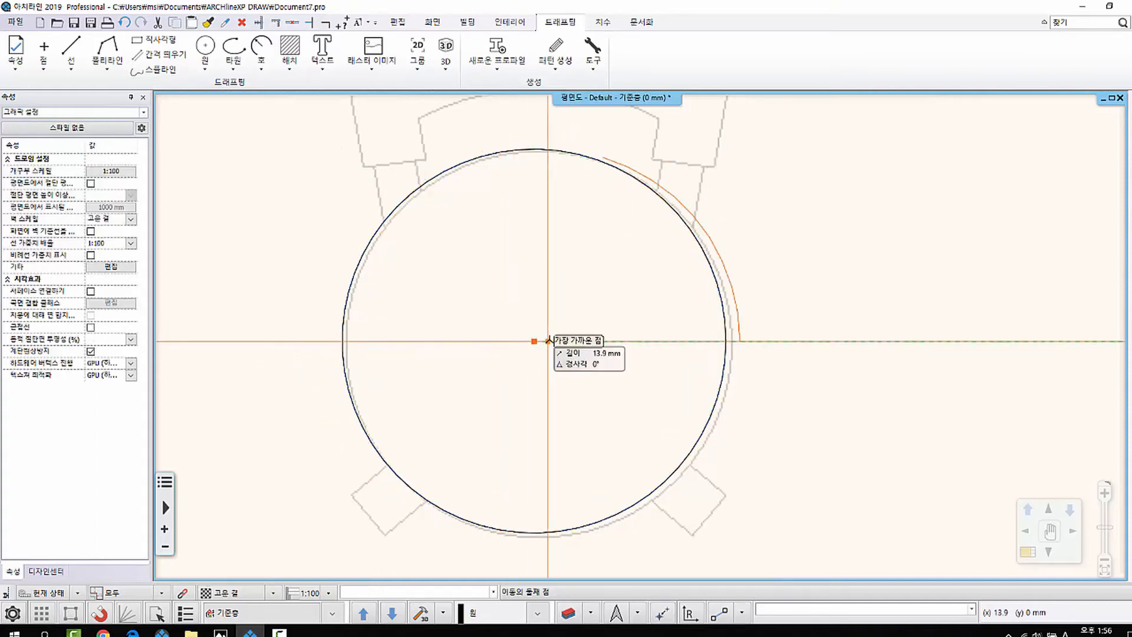
middle_drag(558, 340, 532, 364)
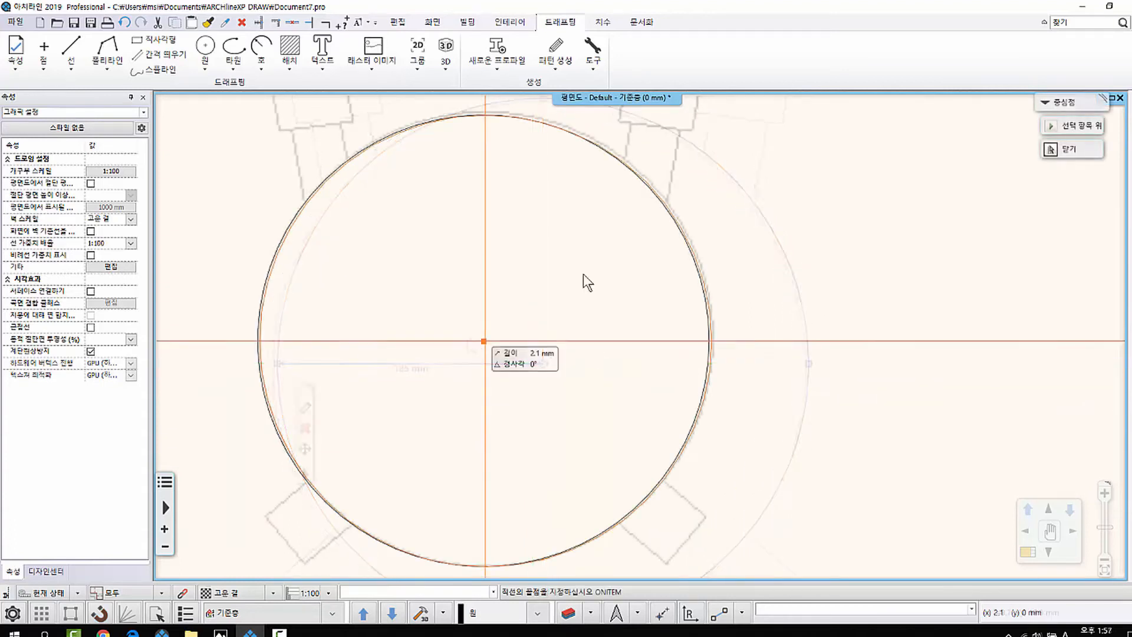
key(Return)
key(Escape)
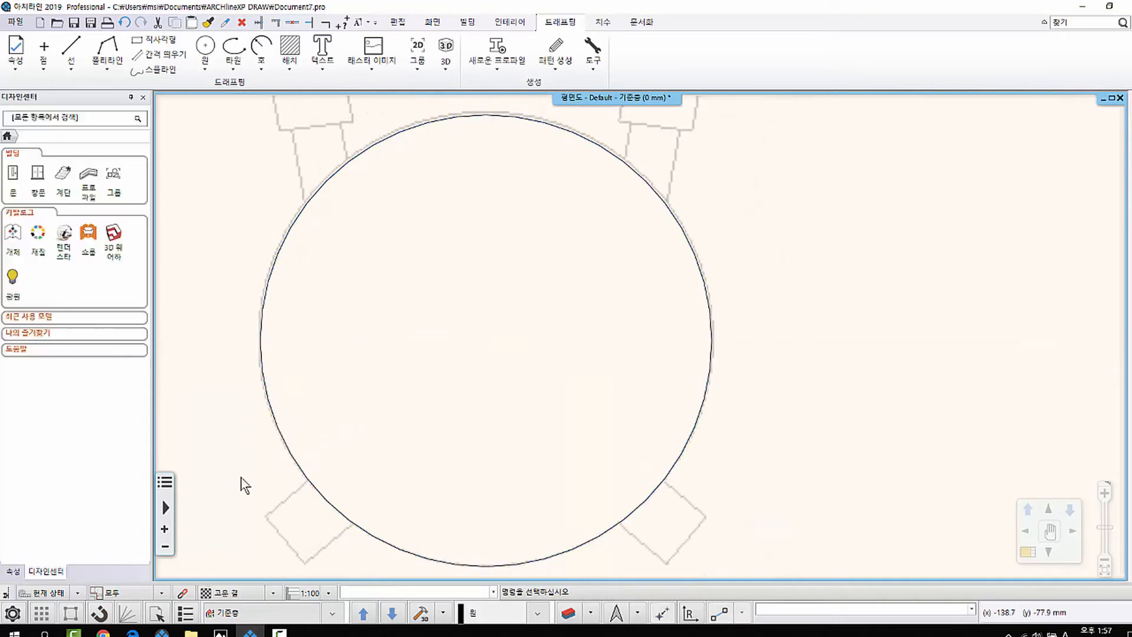
Draw a vertical line about 411 mm long upward from the seat circle's centre past the chair back.
middle_drag(419, 361, 483, 420)
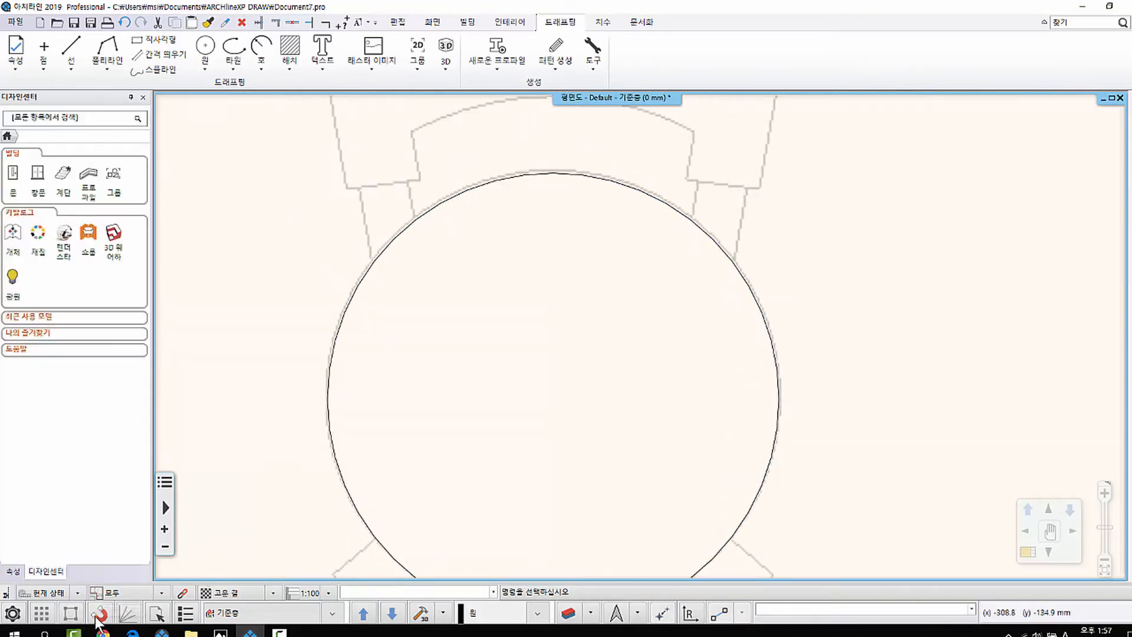
scroll(536, 369, down, 3)
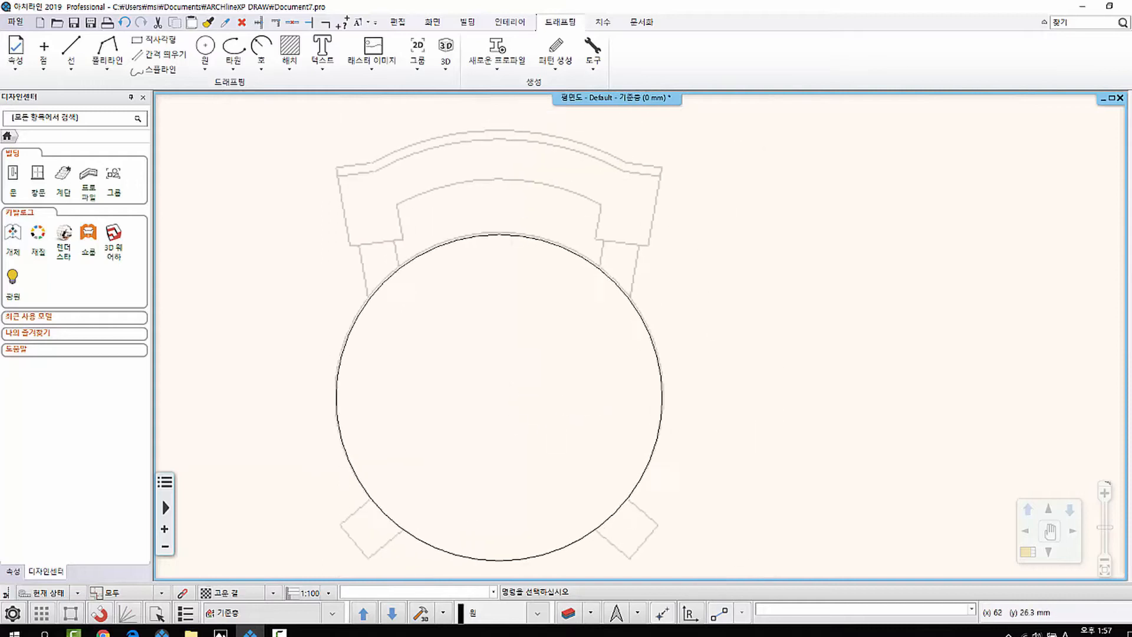
mouse_move(594, 371)
middle_down()
mouse_move(598, 346)
mouse_move(550, 365)
middle_up()
scroll(549, 156, down, 2)
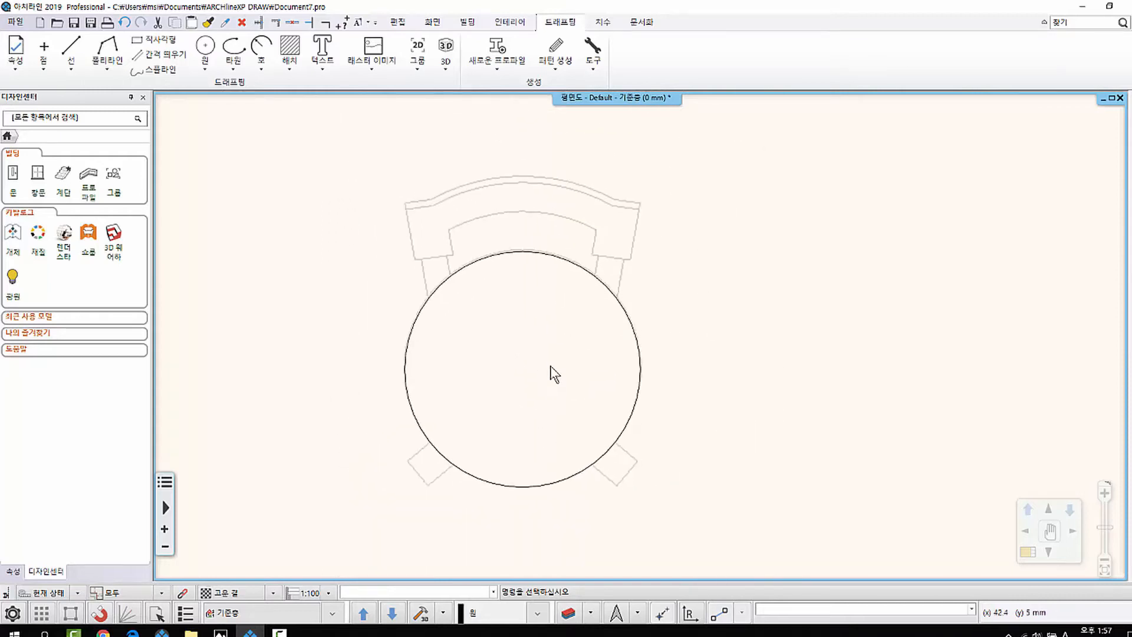
click(72, 66)
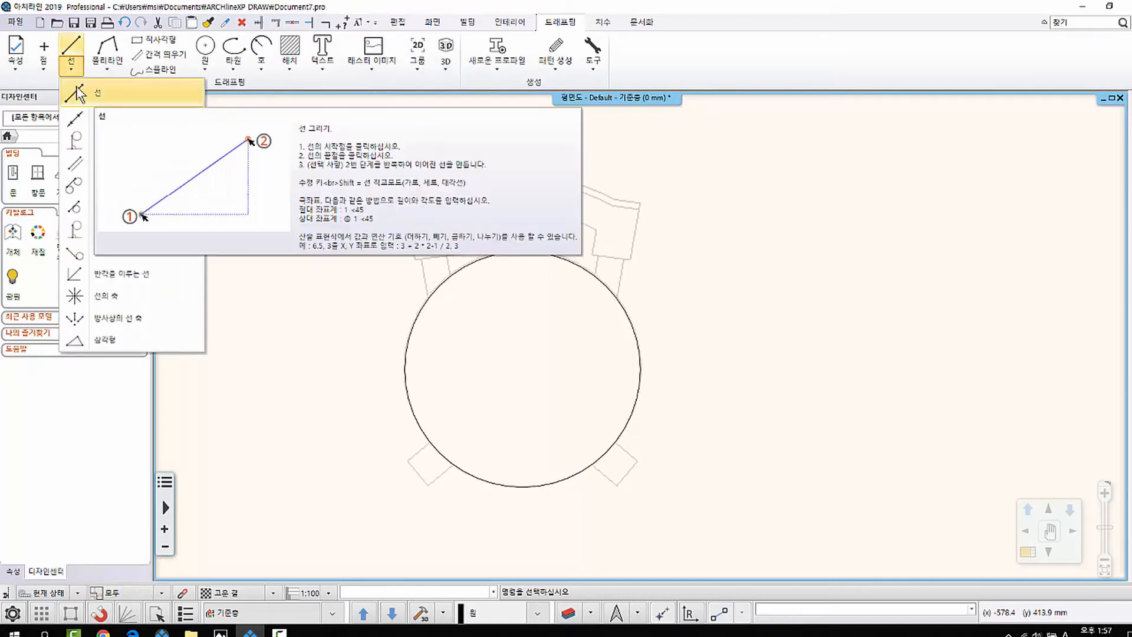
click(75, 85)
click(522, 370)
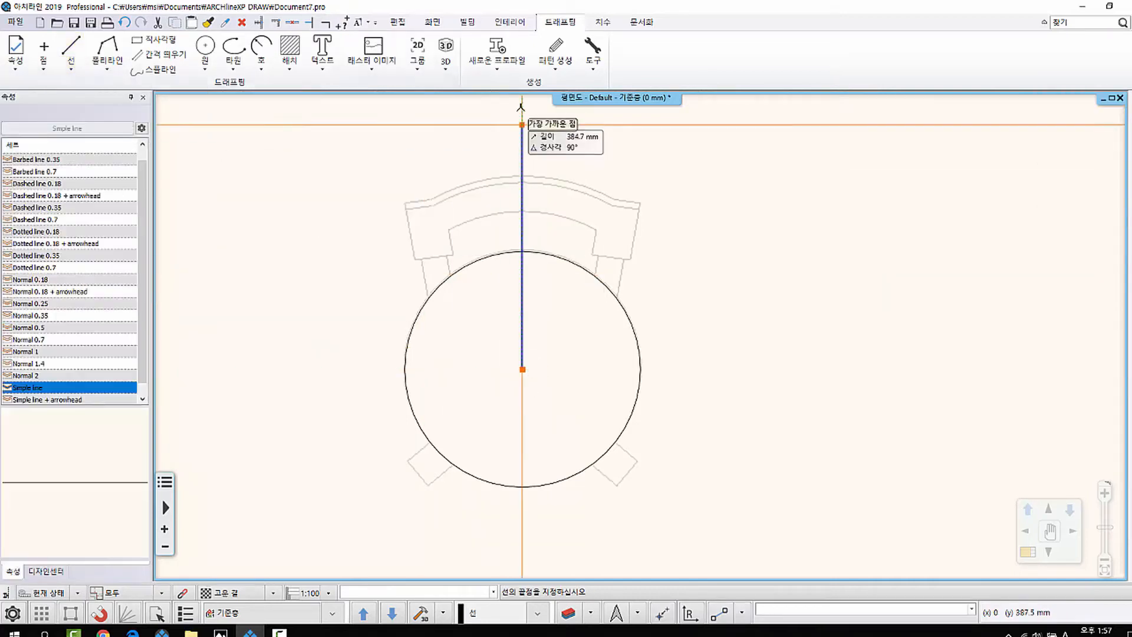
click(522, 107)
key(Escape)
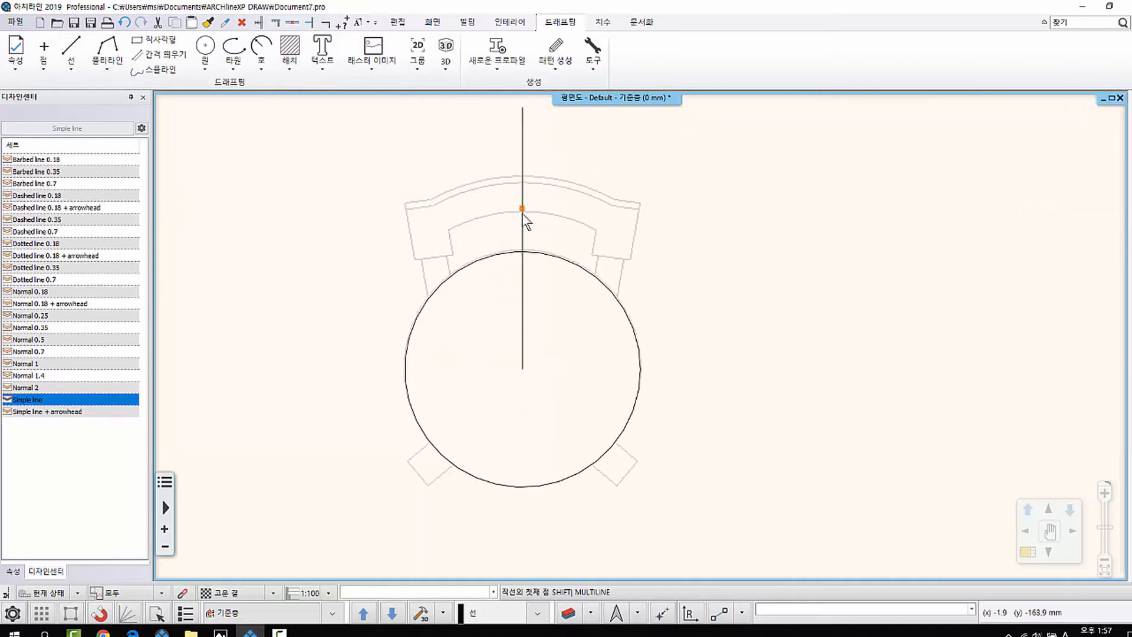
Stretch the vertical line's lower endpoint straight down below the seat circle, and undo both the stretch and the line.
click(522, 353)
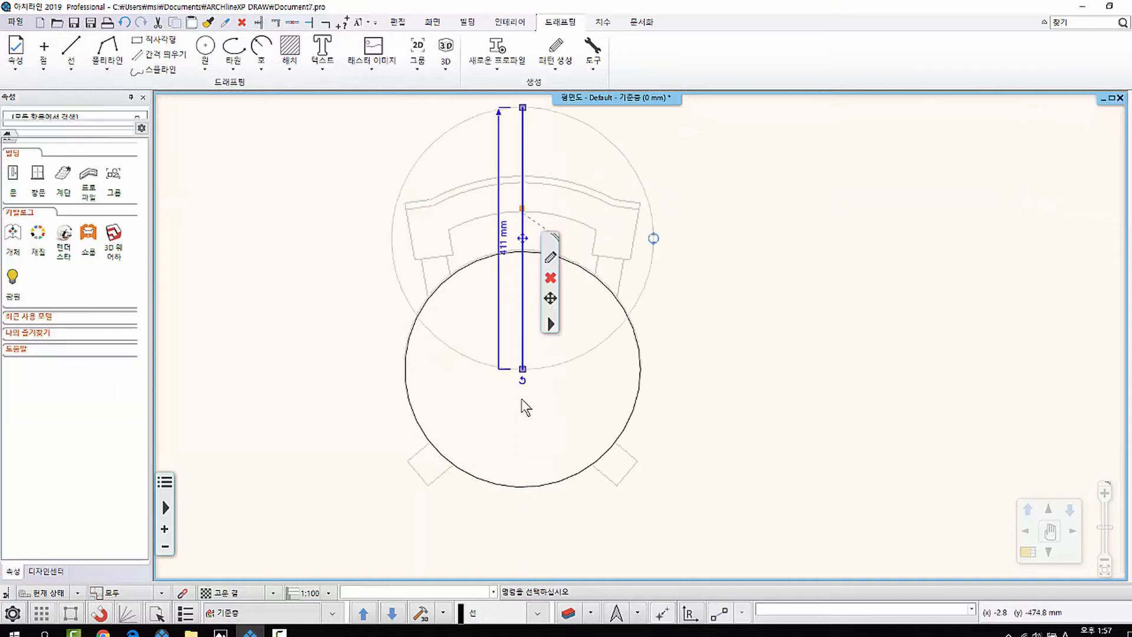
click(523, 369)
click(566, 378)
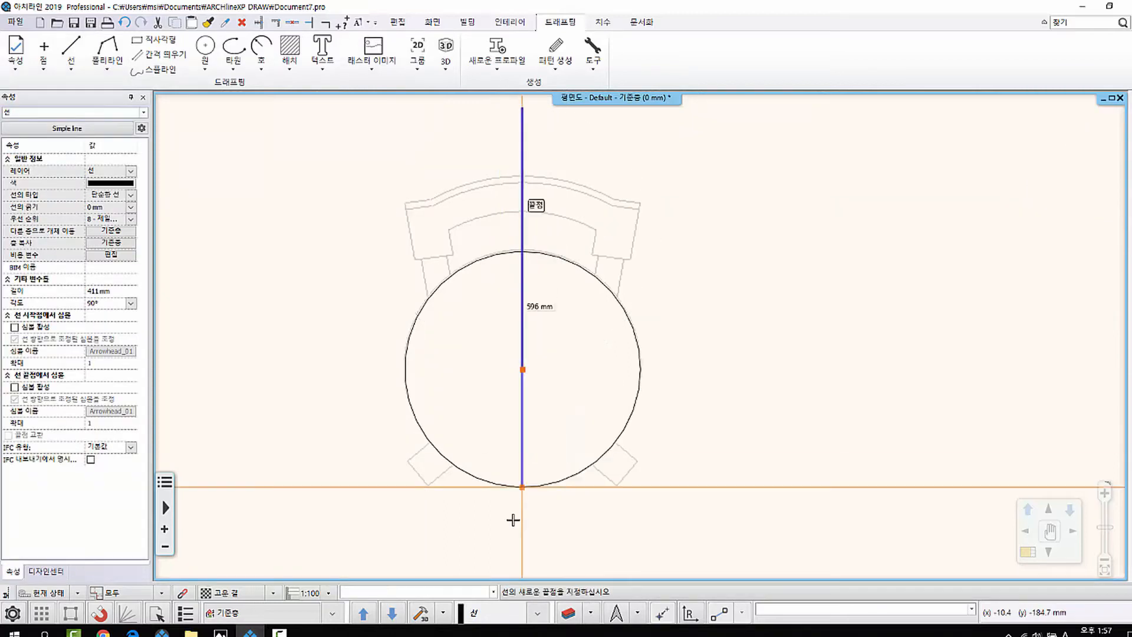
click(521, 567)
scroll(589, 397, down, 1)
middle_drag(602, 318, 543, 326)
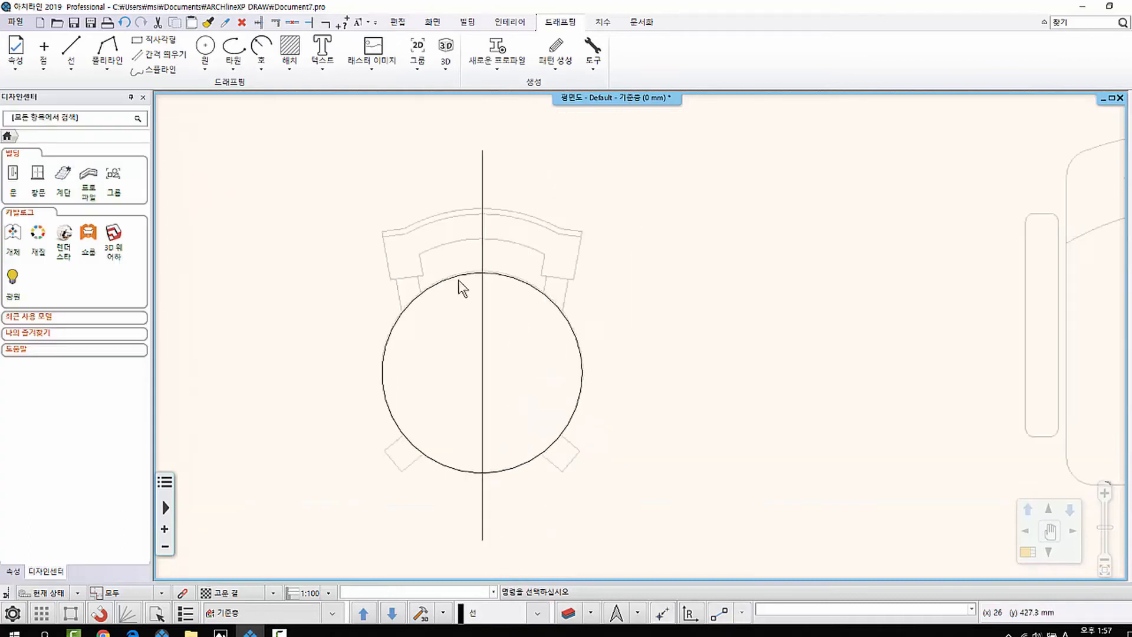
key(ctrl+z)
key(ctrl+z)
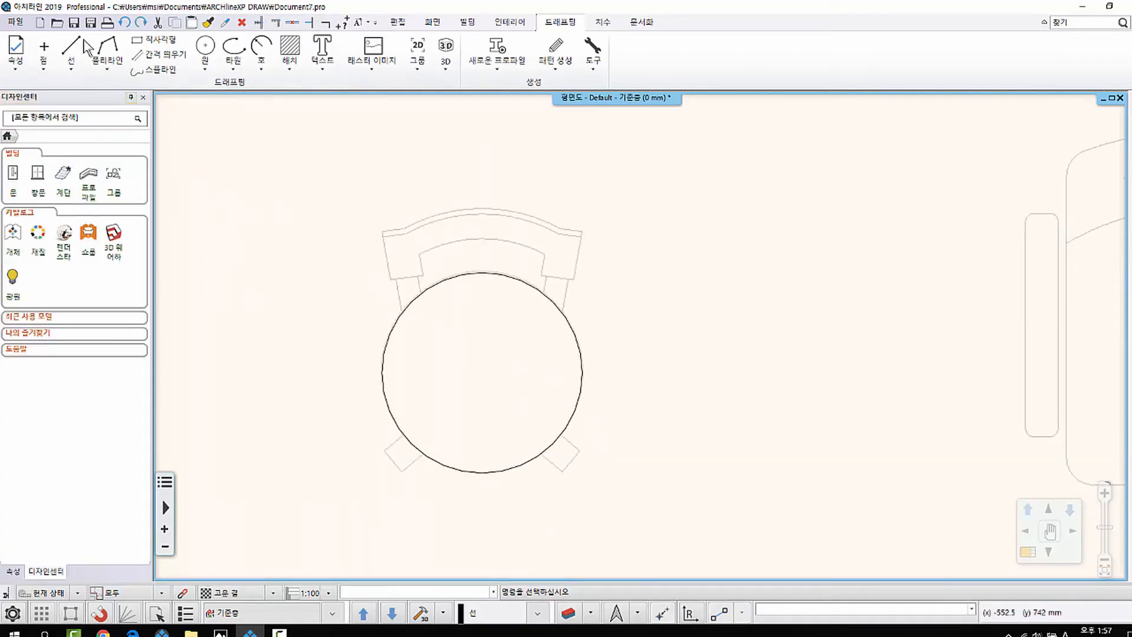
Draw a vertical axis line (선의 축) about 668 mm long, centred on the seat circle's centre.
click(70, 48)
click(71, 69)
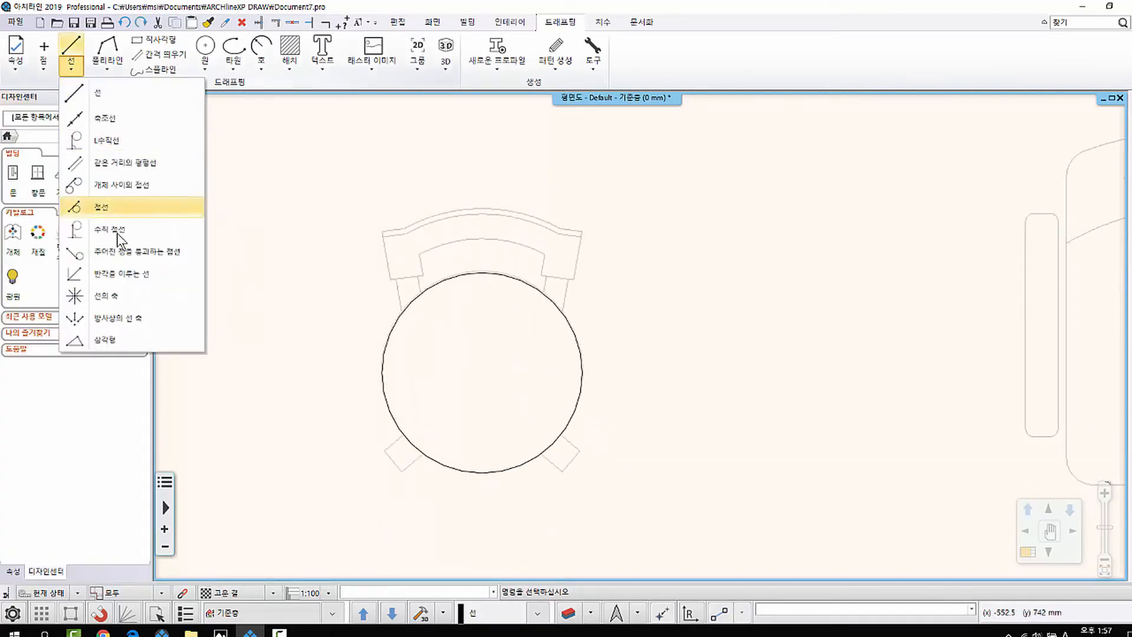
click(136, 296)
click(483, 373)
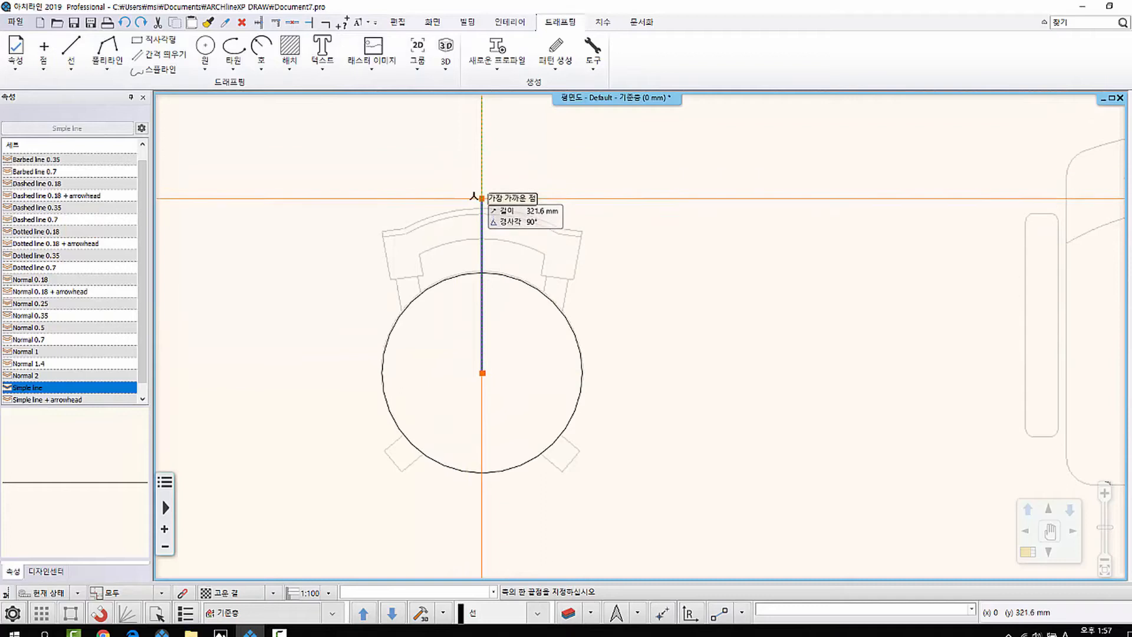
click(481, 193)
scroll(519, 343, down, 1)
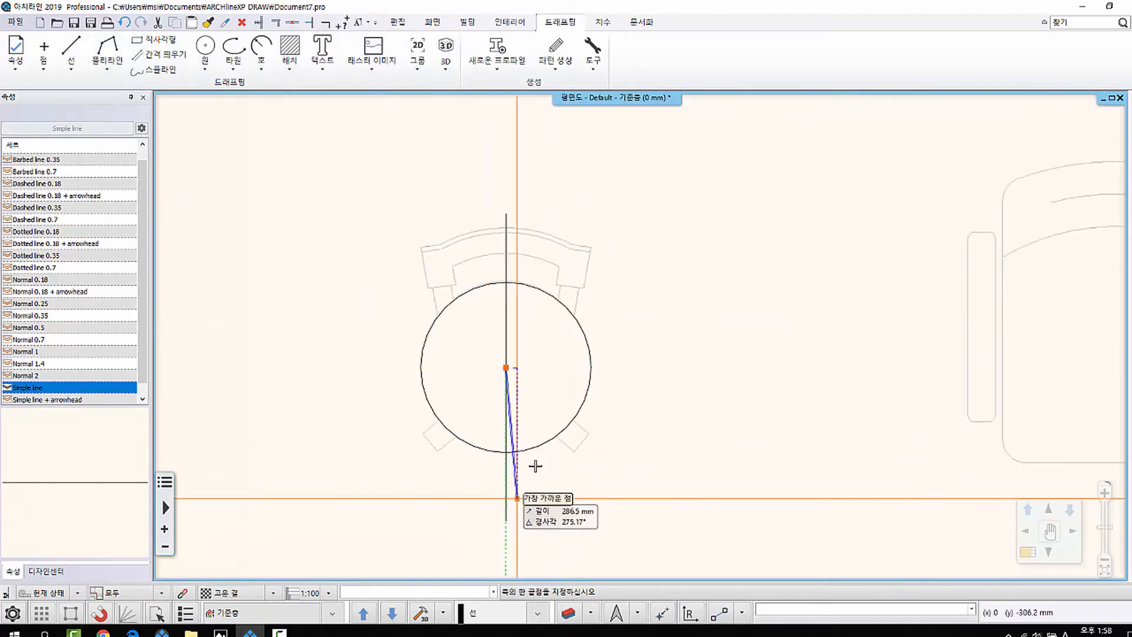
click(506, 484)
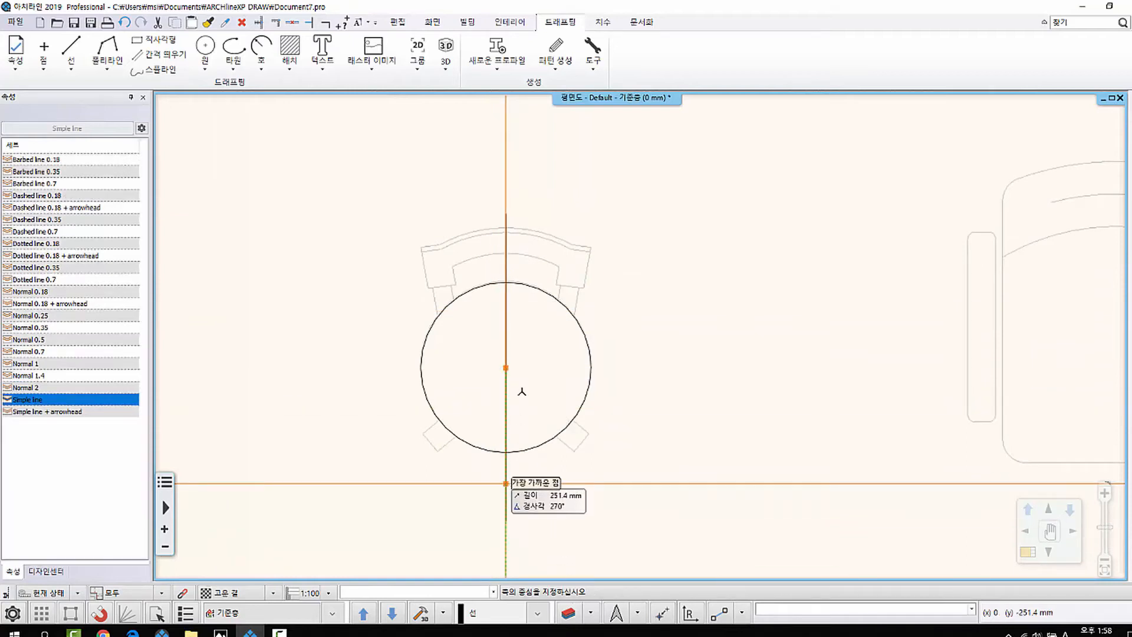
click(508, 336)
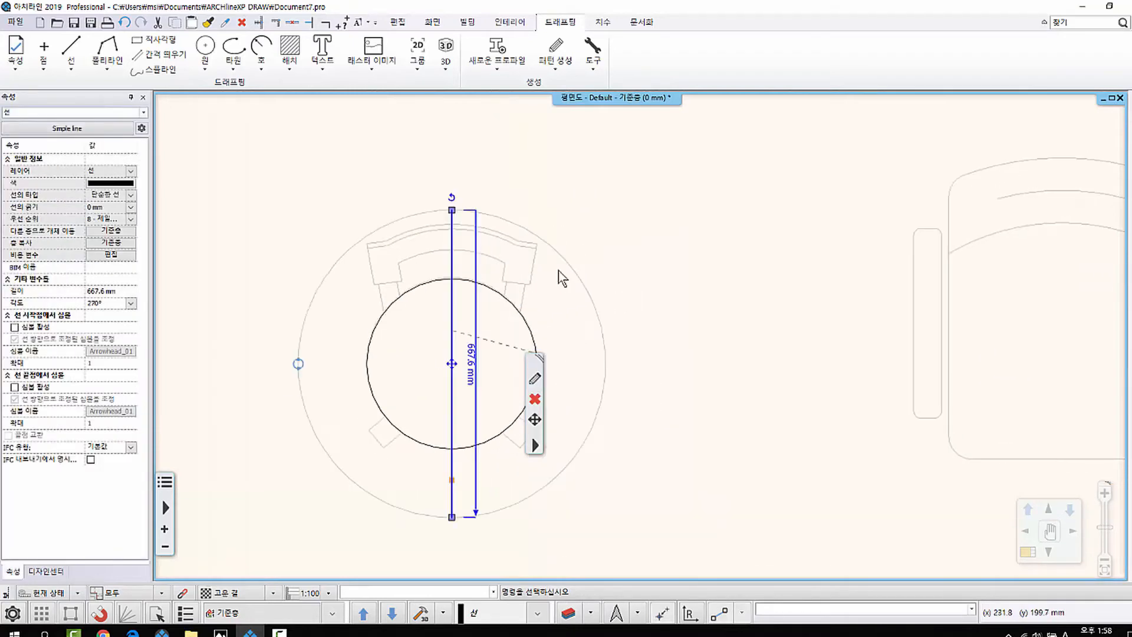
key(Escape)
Offset (간격 띄우기) the seat circle outward by about 61 mm to the chair back's innermost curve.
scroll(359, 303, up, 2)
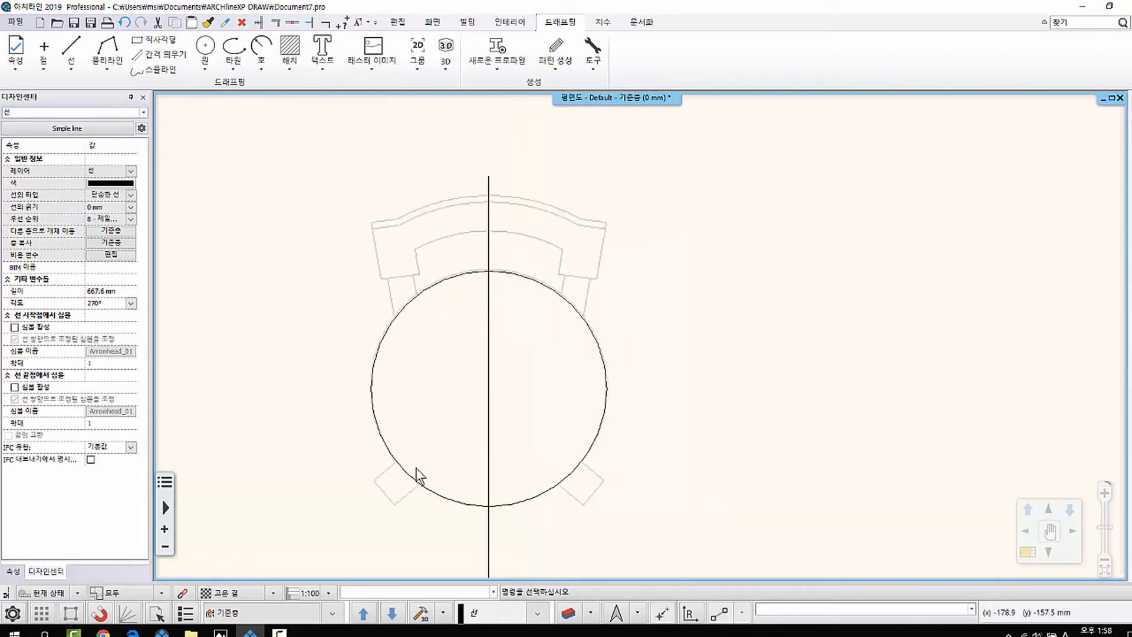
scroll(416, 463, up, 1)
mouse_move(553, 340)
middle_down()
mouse_move(593, 311)
mouse_move(554, 368)
middle_up()
scroll(512, 243, up, 3)
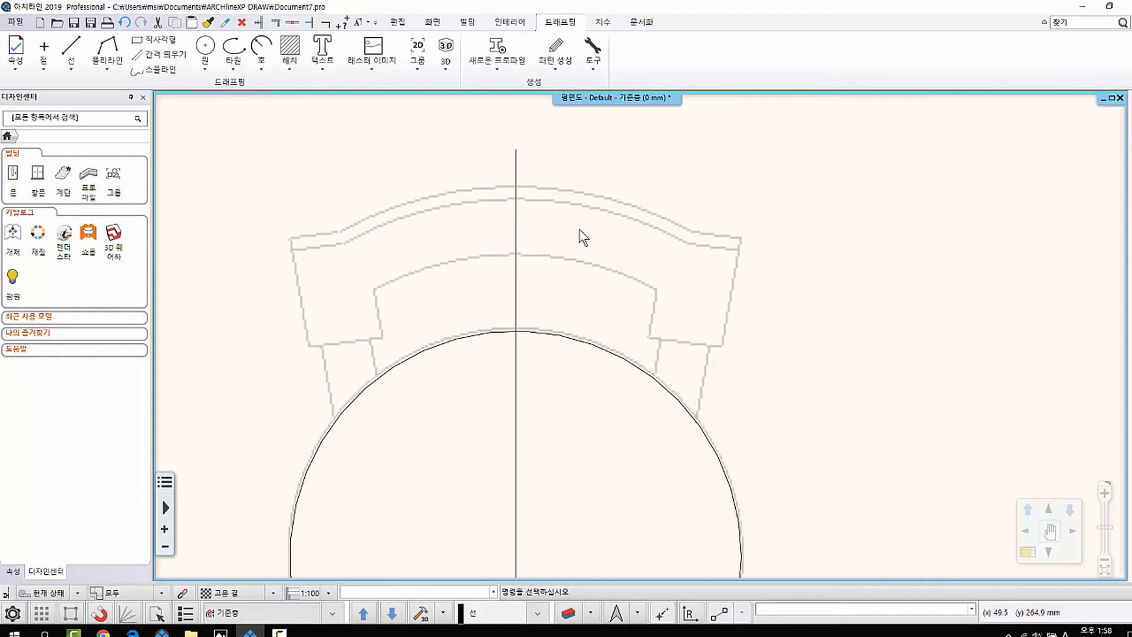
middle_drag(564, 238, 560, 248)
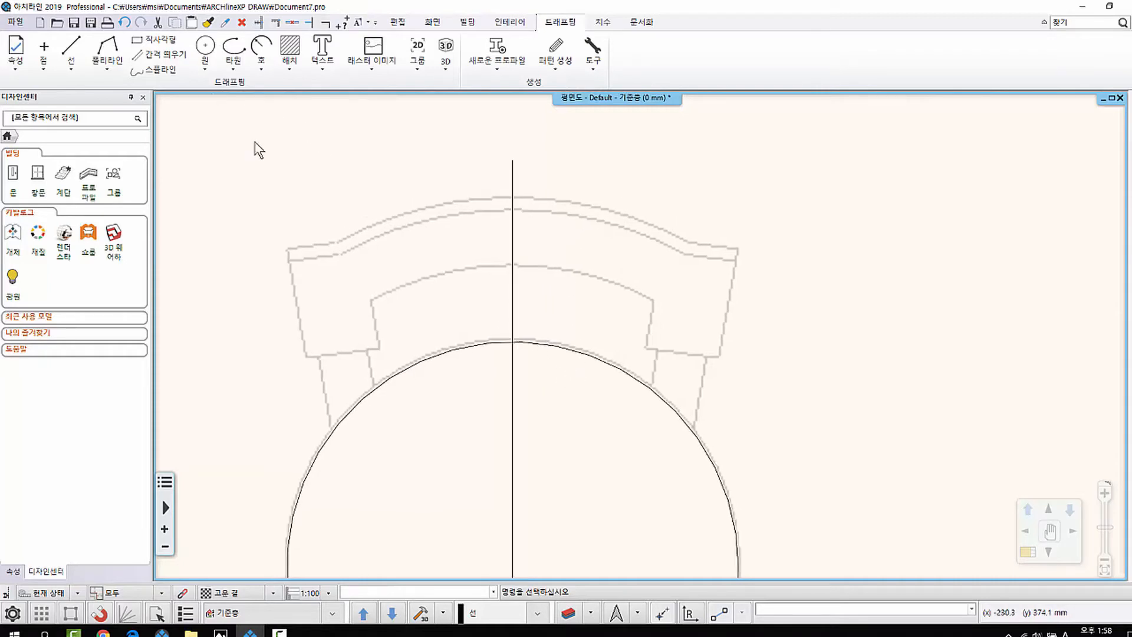
click(169, 59)
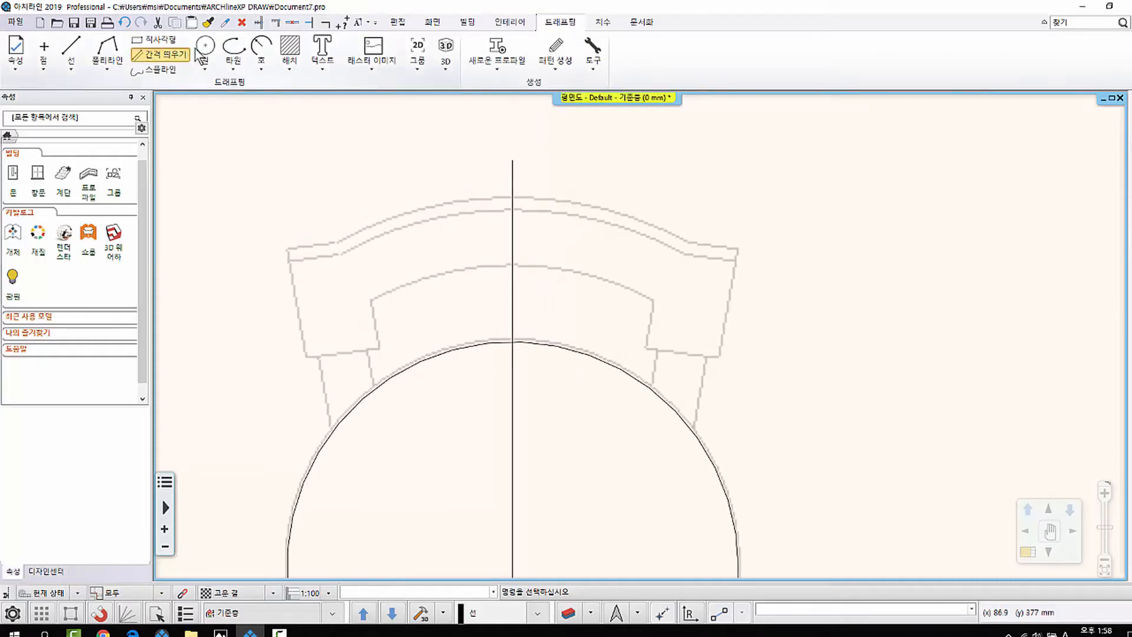
click(443, 351)
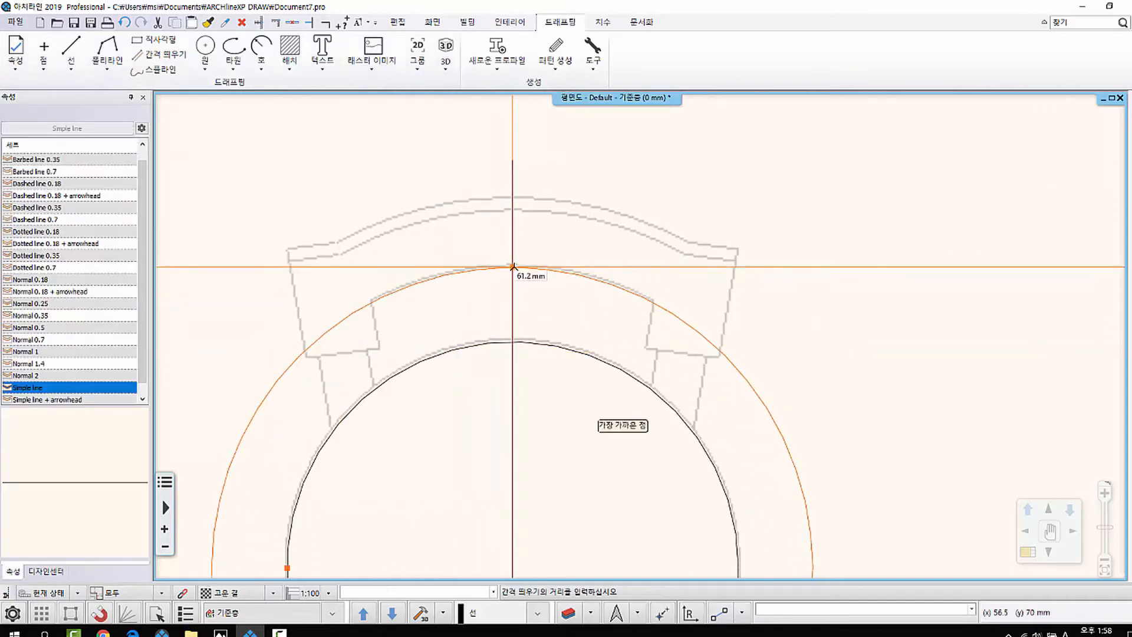
click(513, 266)
Offset the new circle outward to the chair back's middle curve, and offset that result to the outermost curve.
scroll(513, 265, up, 3)
click(572, 311)
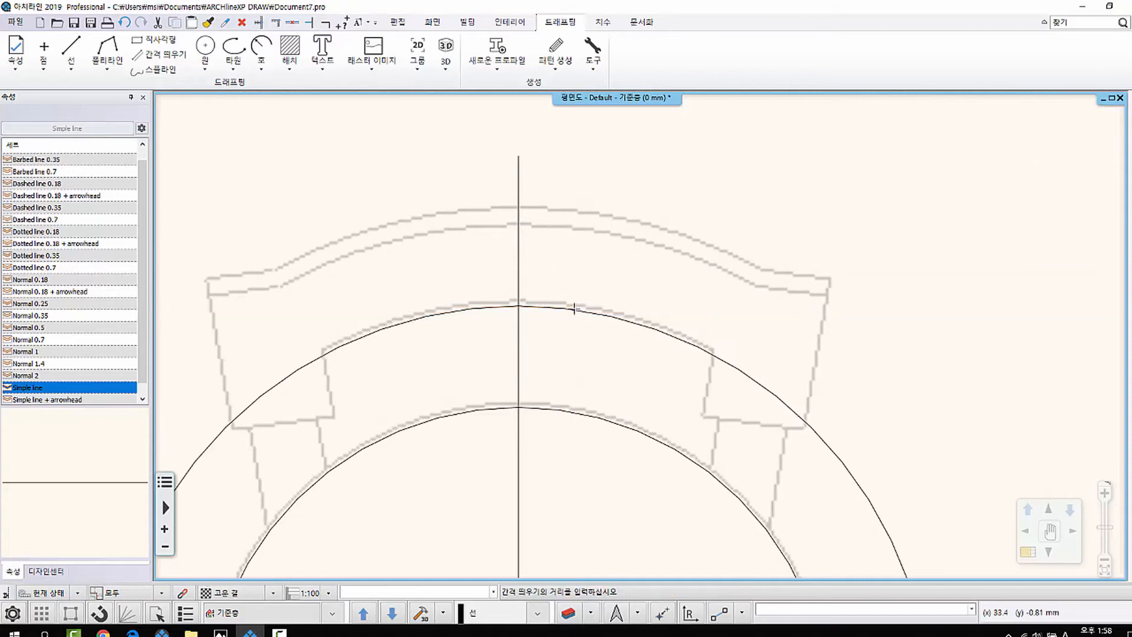
click(516, 221)
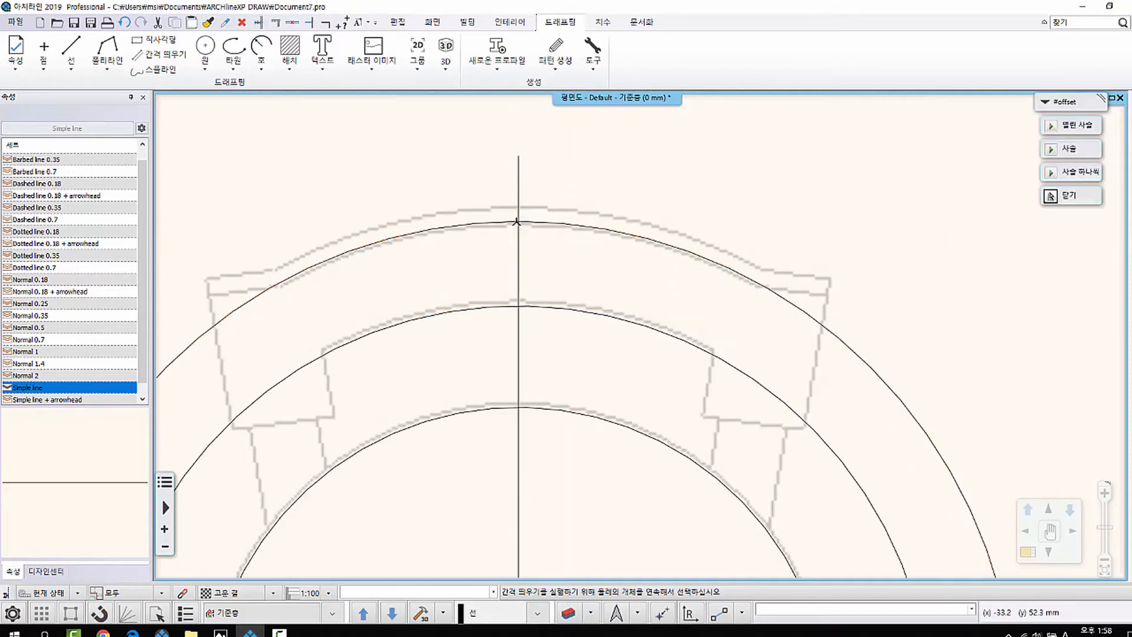
scroll(521, 294, up, 2)
click(519, 278)
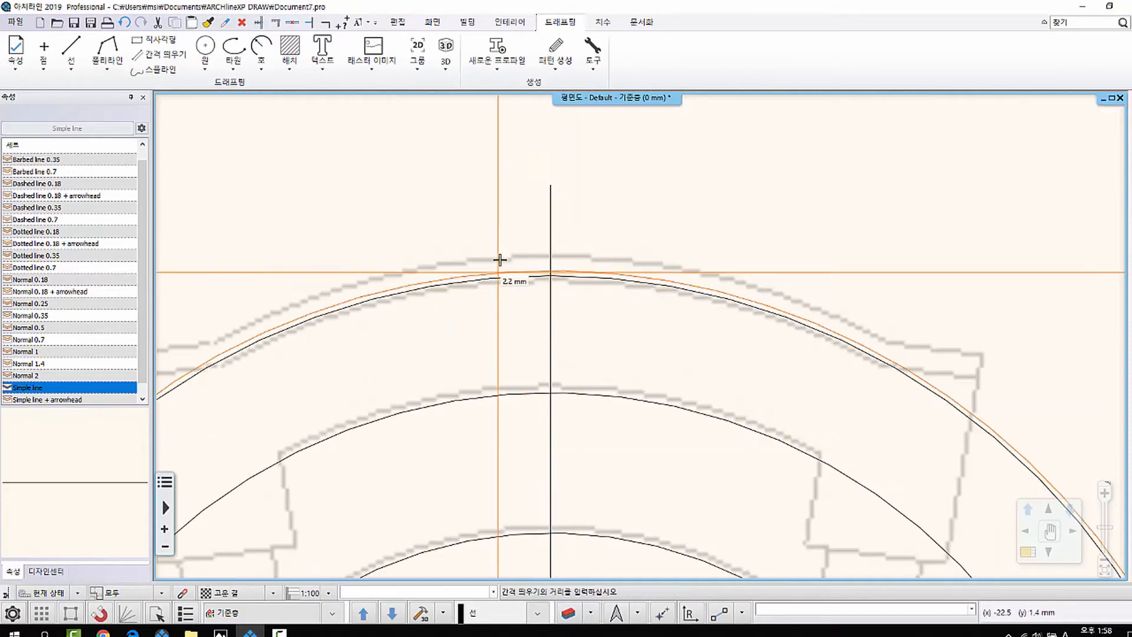
click(550, 252)
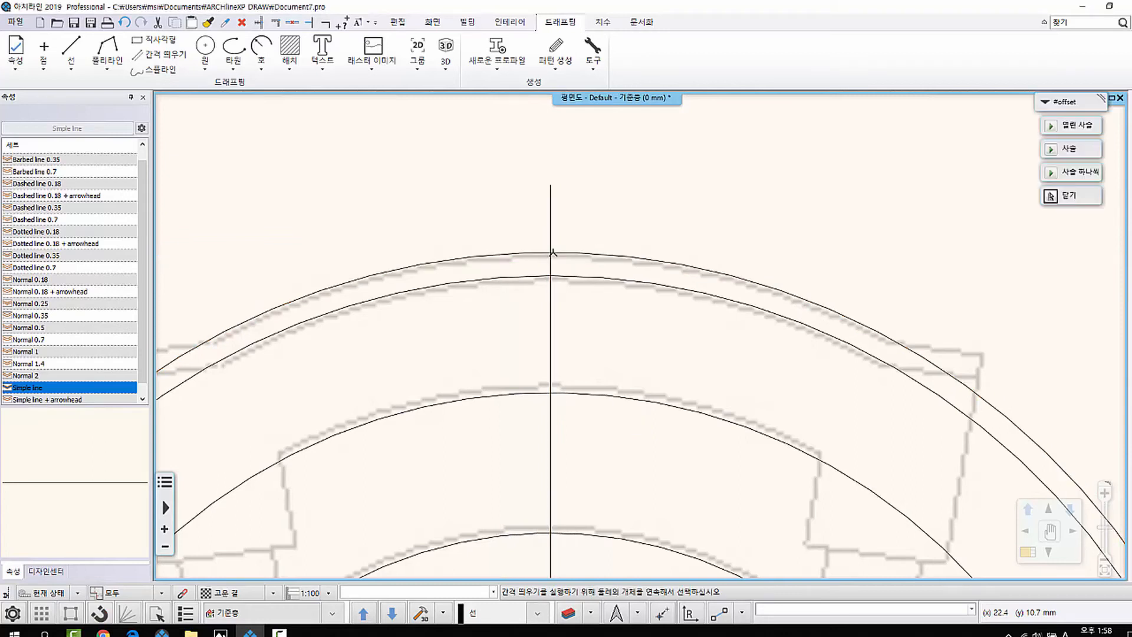
scroll(648, 419, down, 4)
middle_drag(623, 406, 570, 341)
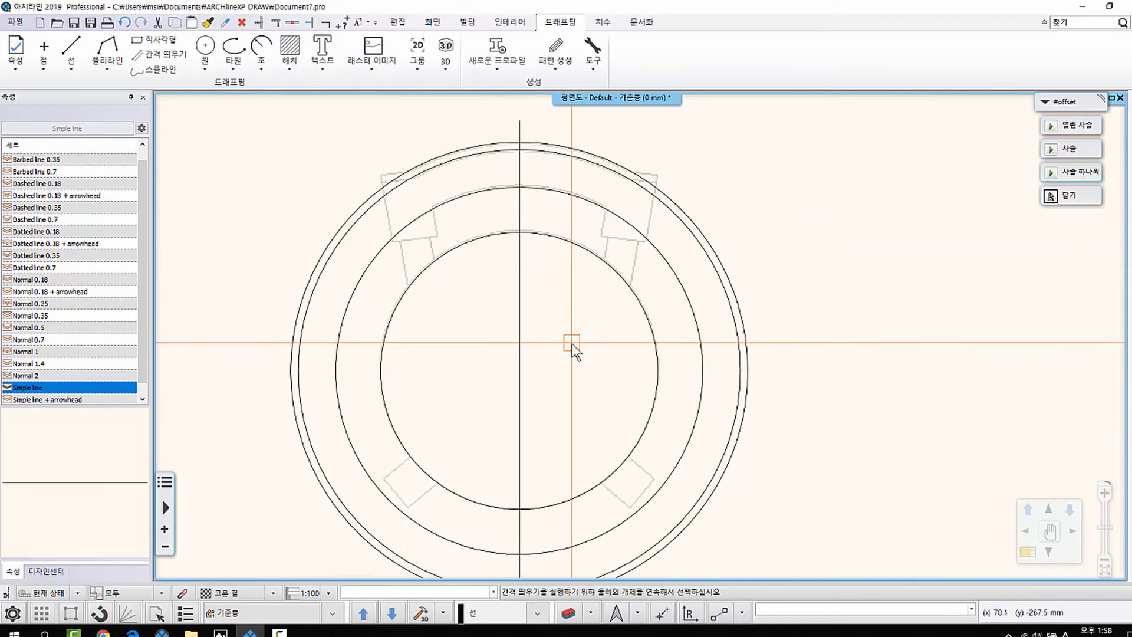
key(Escape)
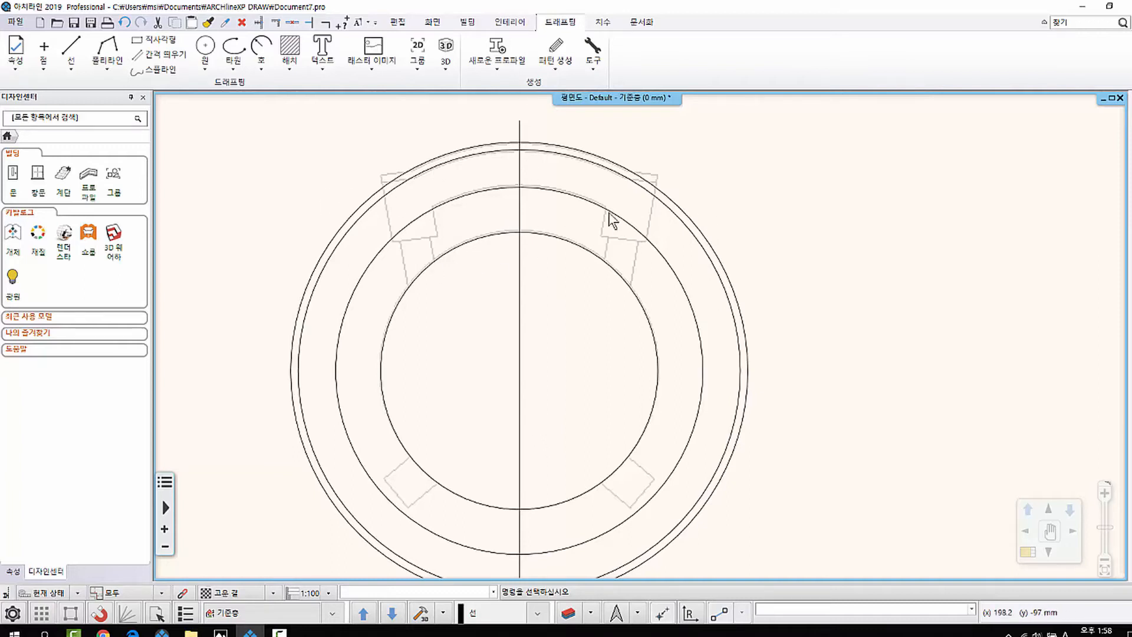
Remove the halves of the three offset circles to the right of the vertical axis with partial delete (부분 삭제).
scroll(489, 295, down, 2)
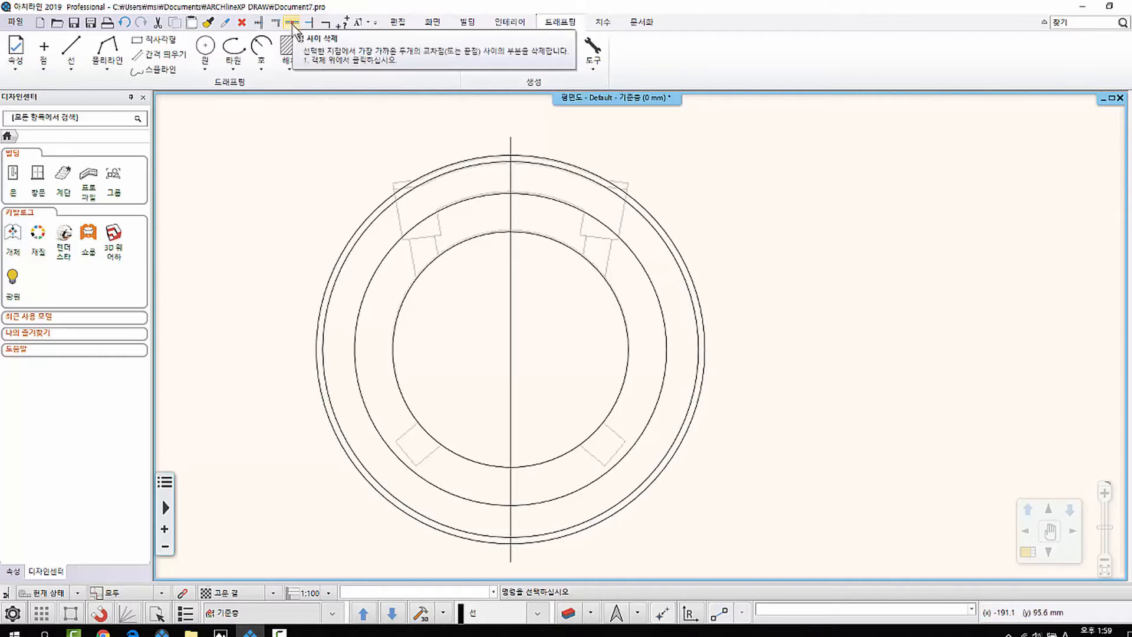
click(397, 22)
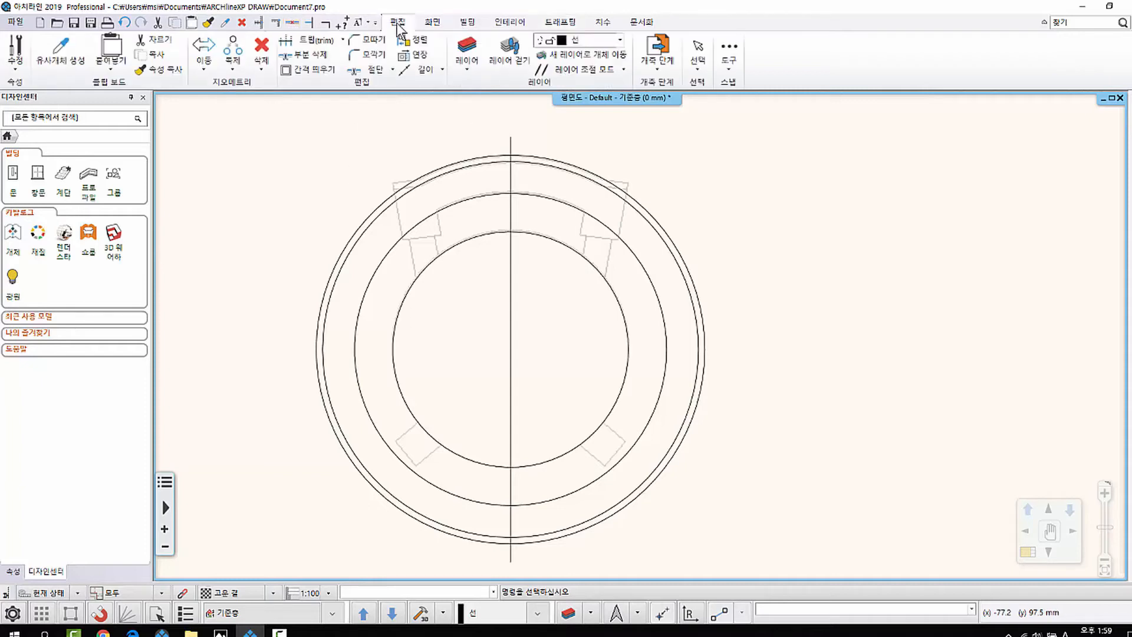
click(309, 54)
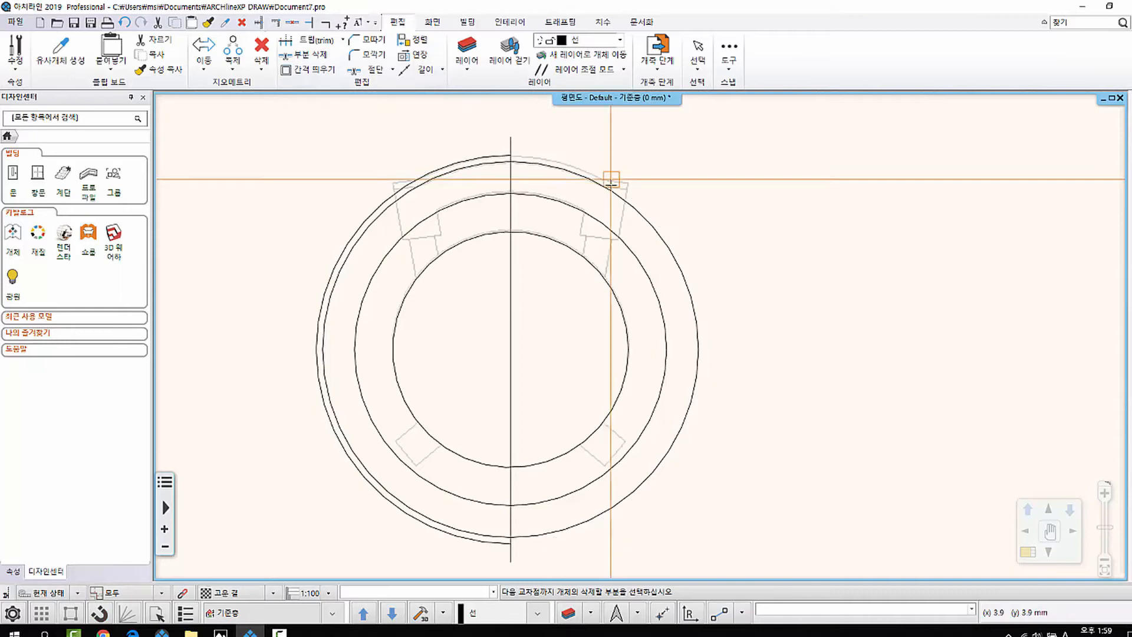
click(610, 187)
click(608, 238)
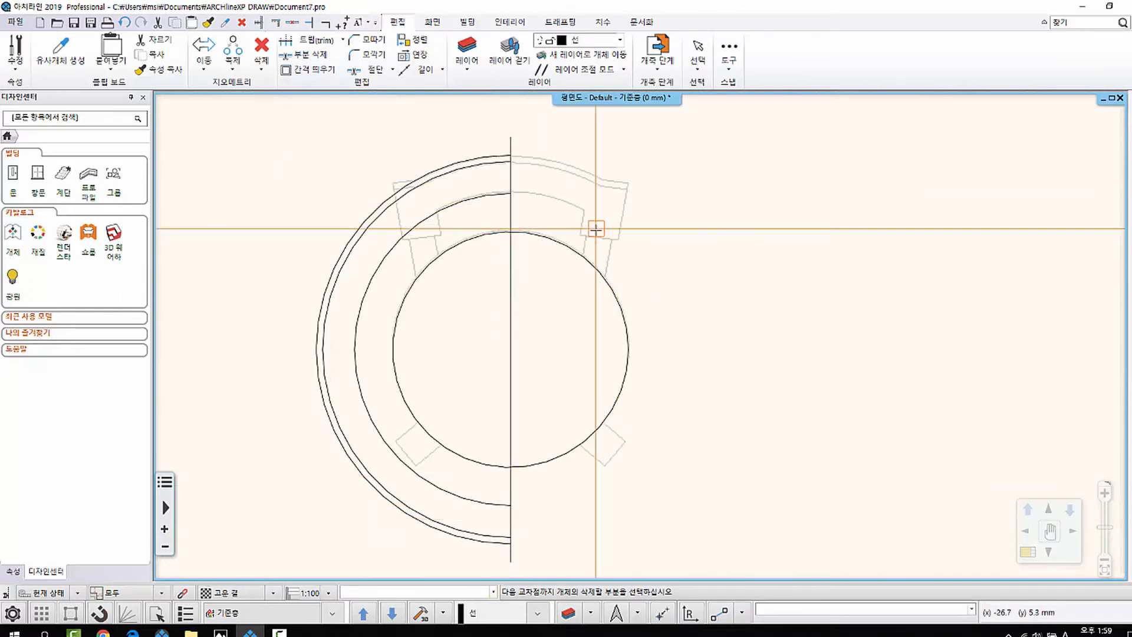
key(Escape)
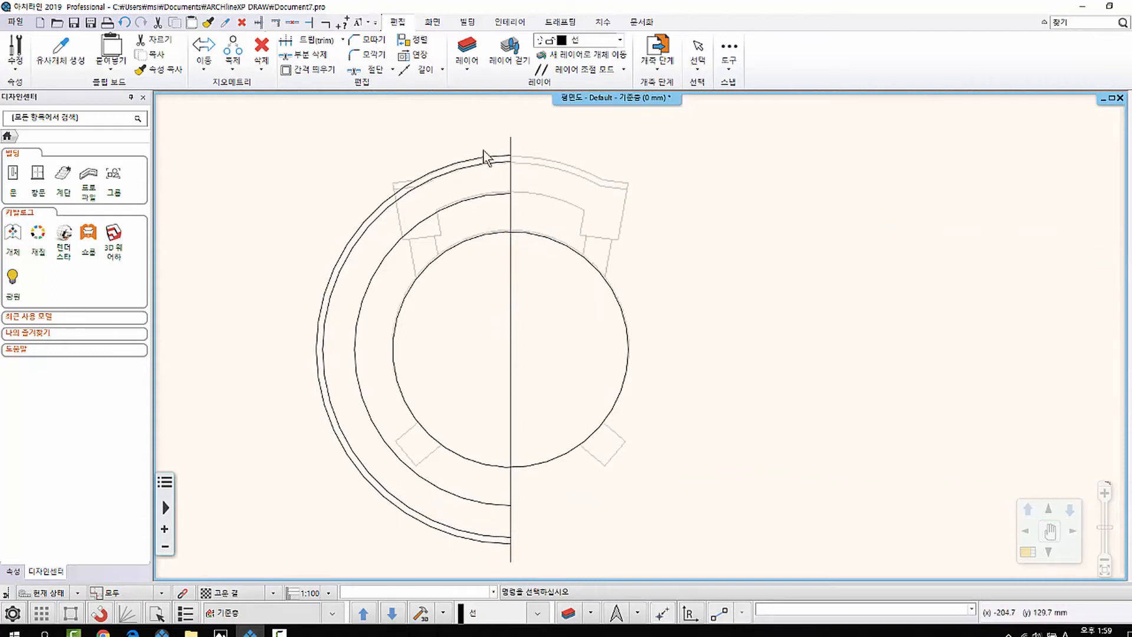
Assign the keyboard shortcut L to the Line (선) drafting command and check it in the line command list.
scroll(484, 209, up, 2)
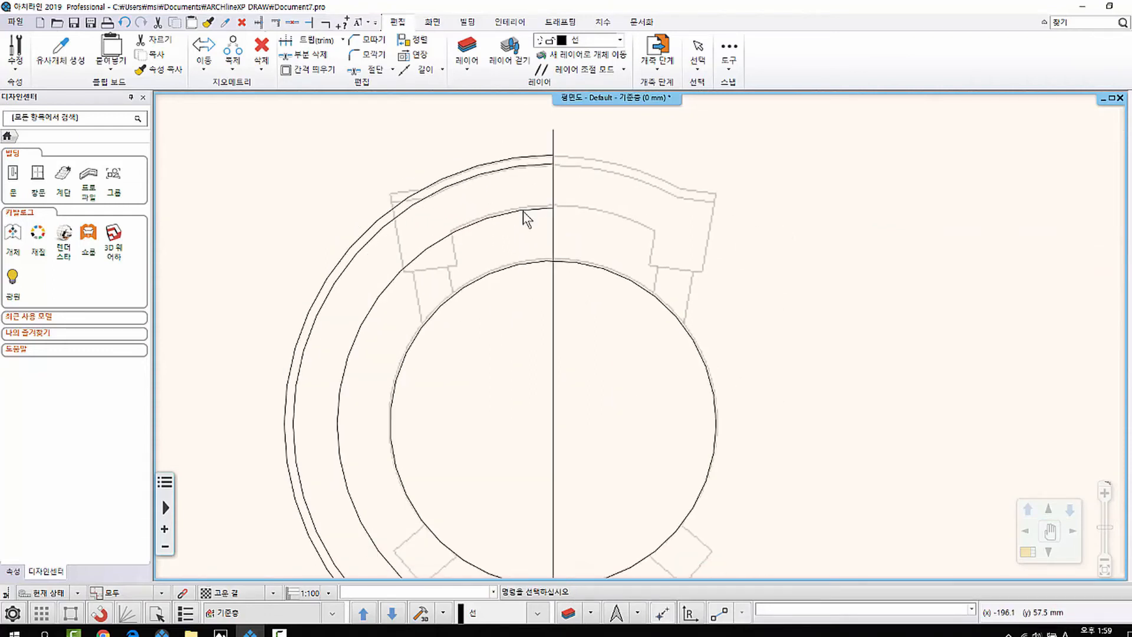
scroll(526, 219, up, 3)
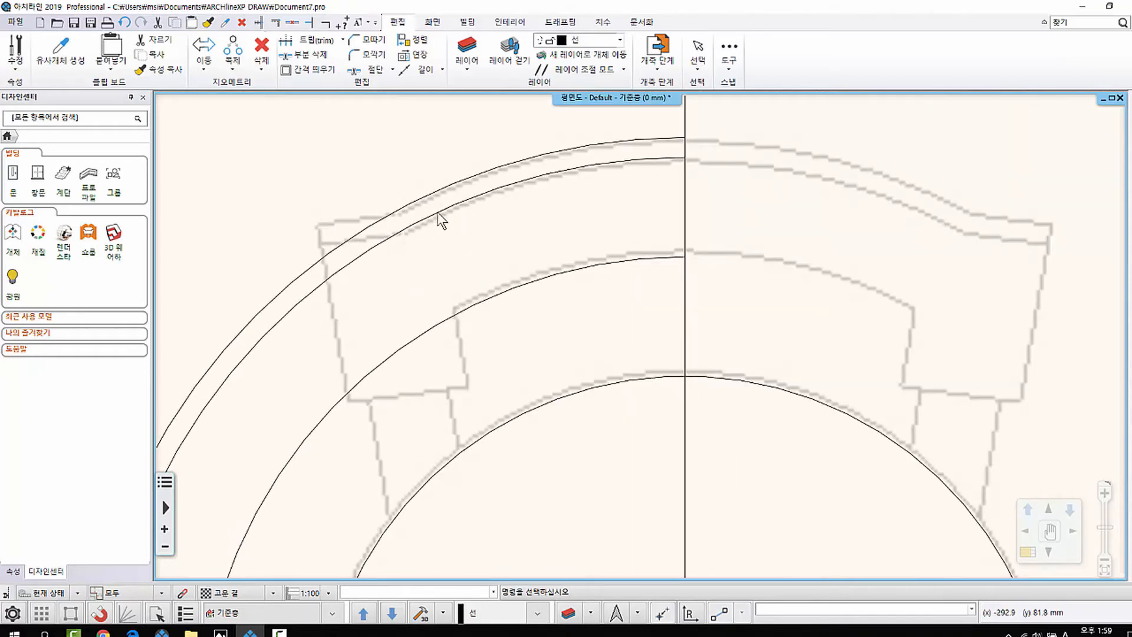
click(558, 22)
click(72, 70)
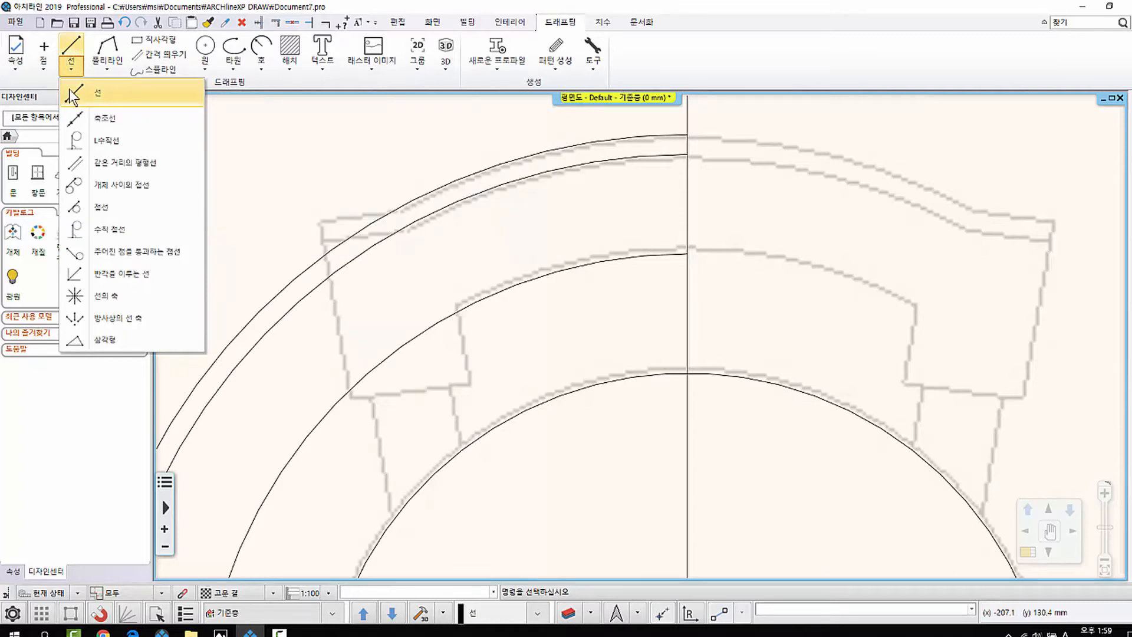
right_click(129, 93)
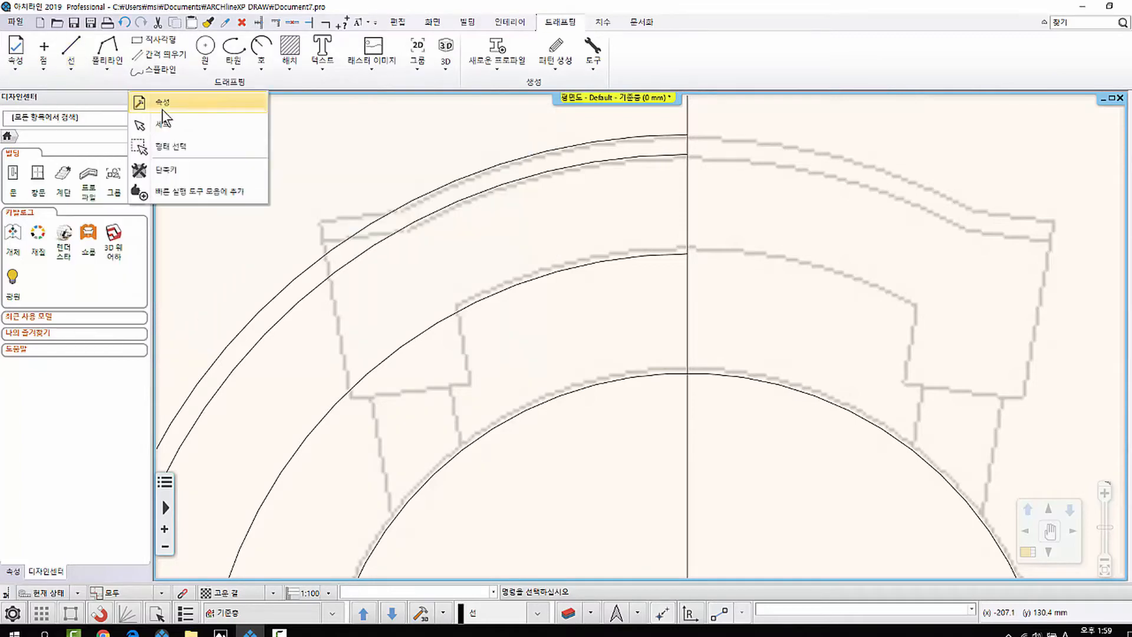
click(184, 169)
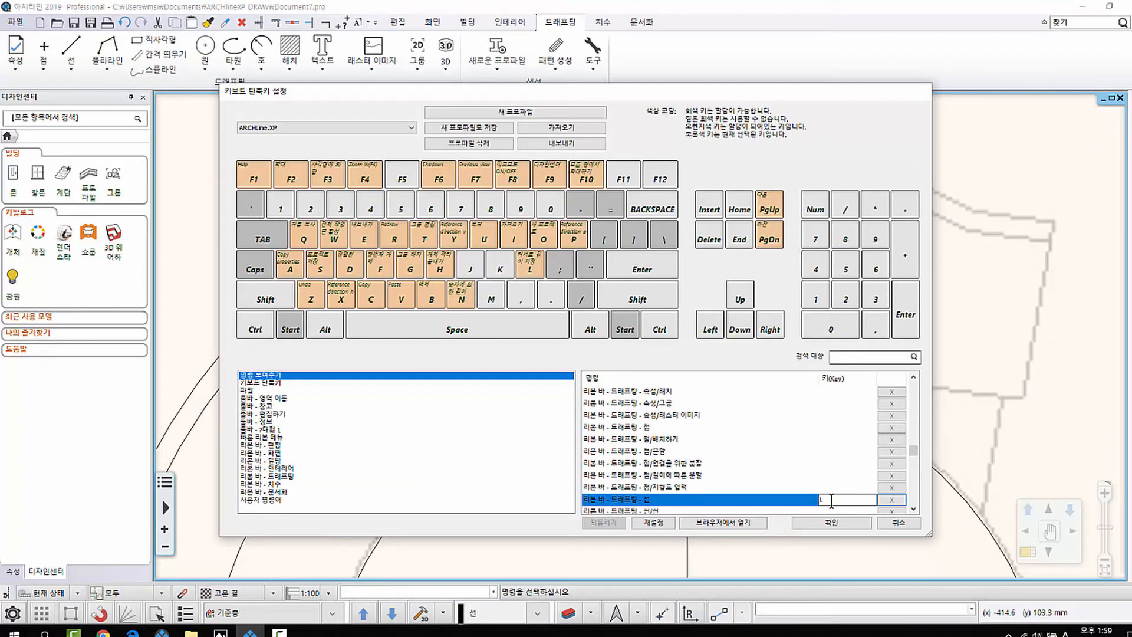
key(l)
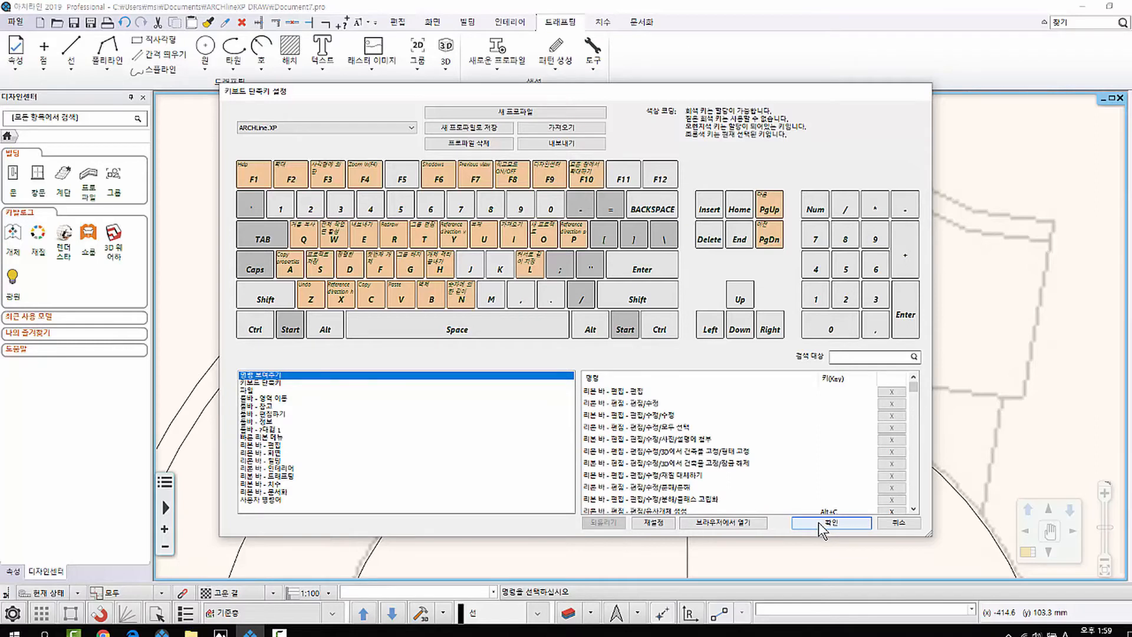
click(818, 522)
click(75, 69)
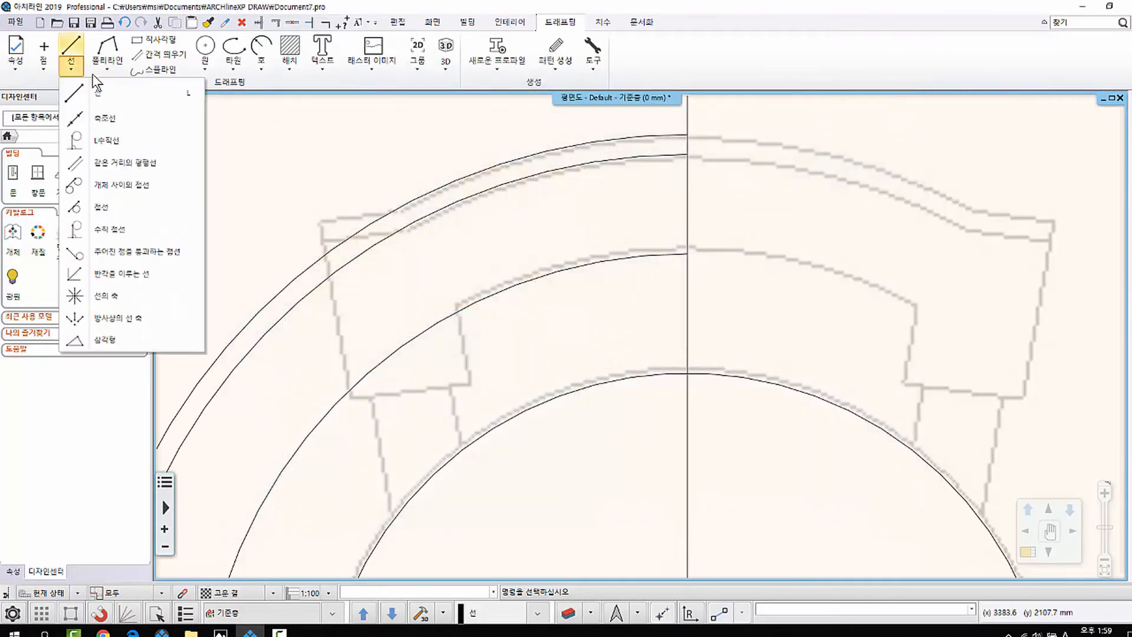
click(279, 157)
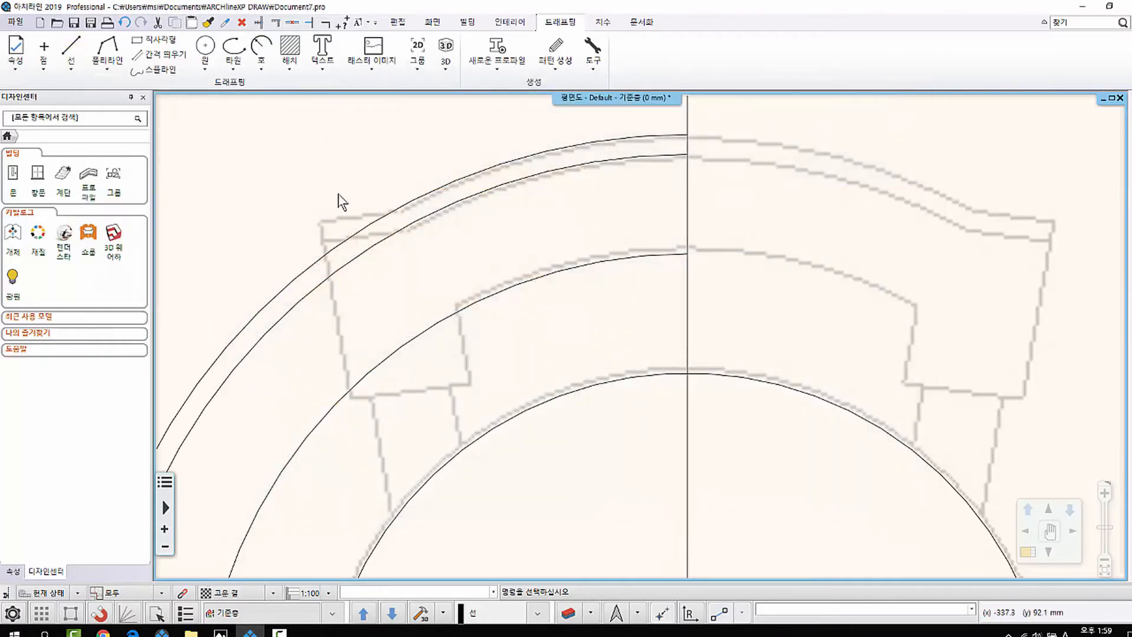
Draw a line at a 6° angle from the traced backrest's upper-left corner, extending past the two outer arcs.
key(l)
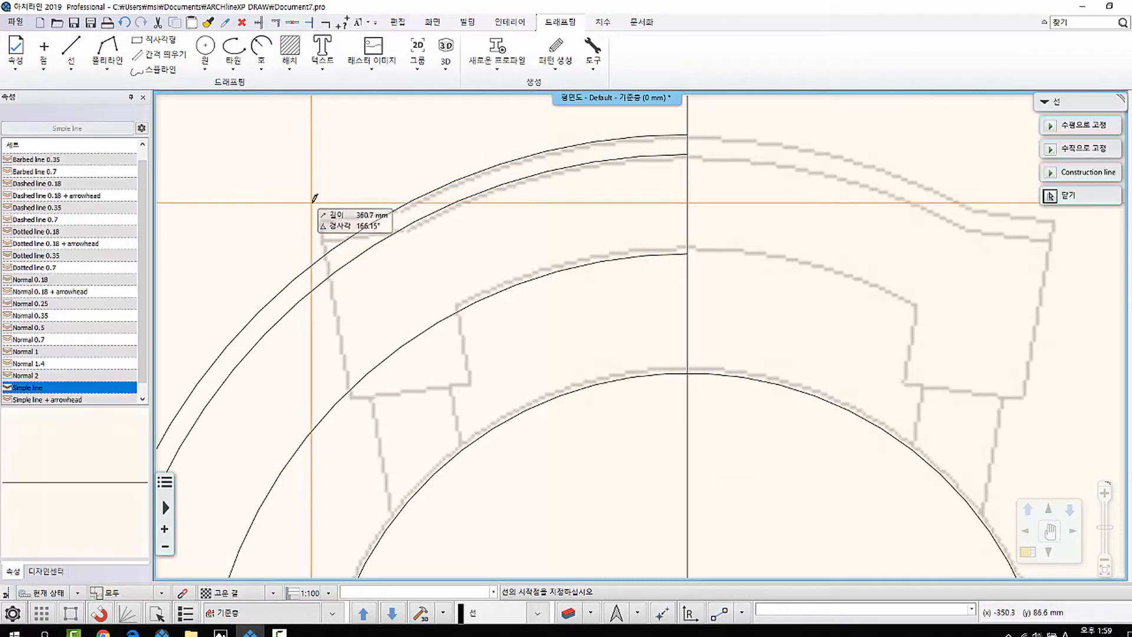
scroll(348, 207, up, 2)
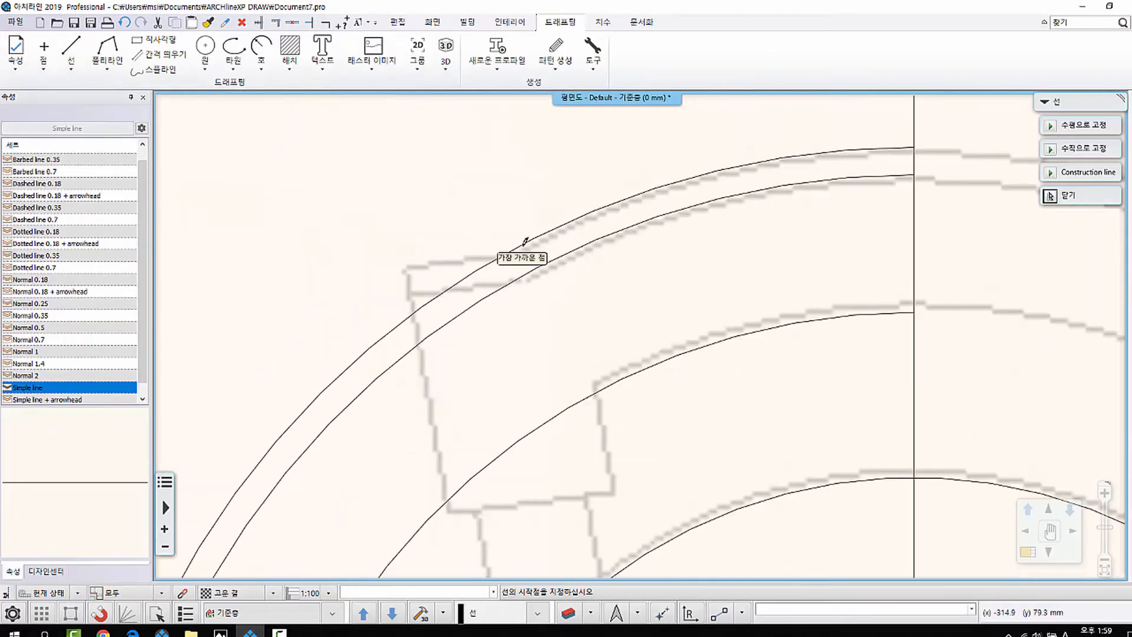
mouse_move(595, 308)
middle_down()
mouse_move(447, 336)
mouse_move(494, 322)
middle_up()
scroll(312, 284, up, 3)
middle_drag(318, 295, 394, 334)
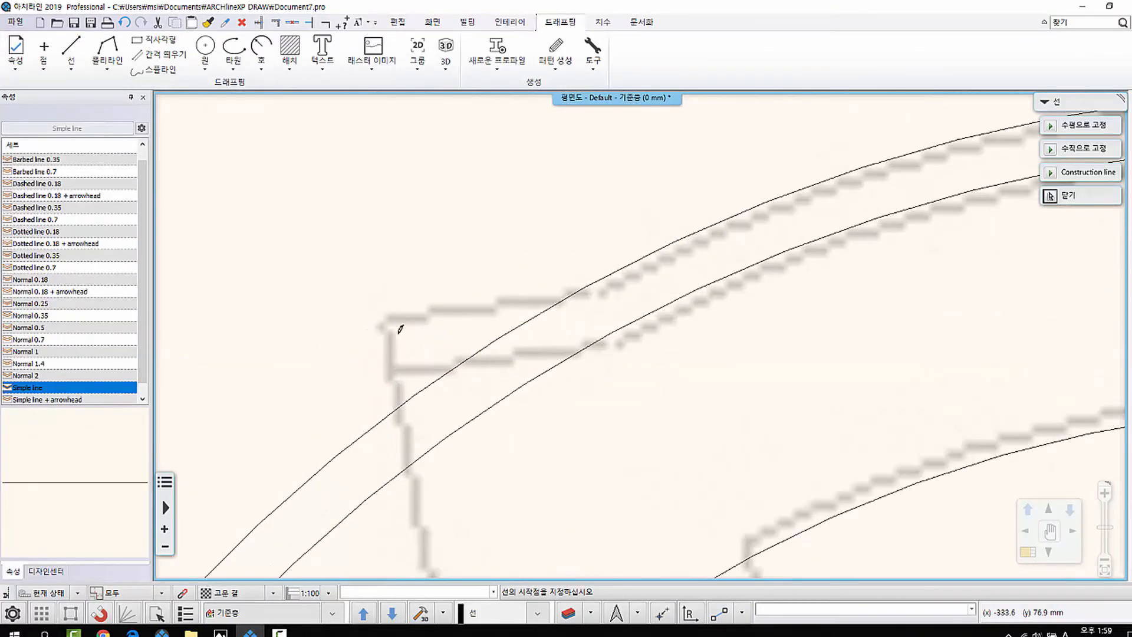
click(385, 315)
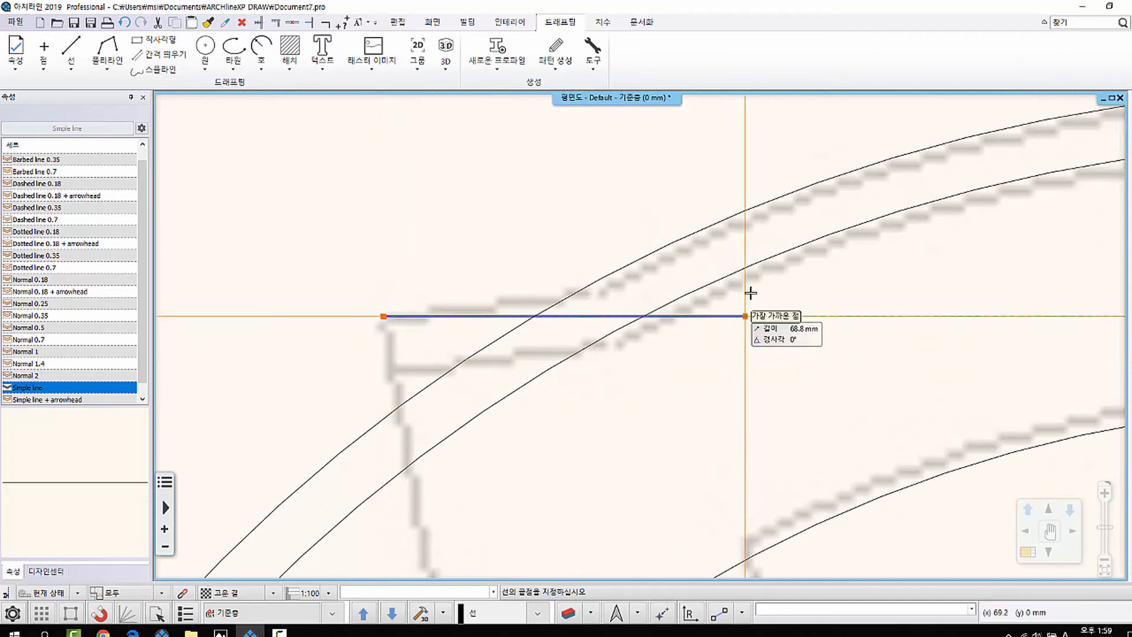
scroll(748, 316, down, 3)
middle_drag(859, 348, 813, 349)
middle_drag(902, 332, 825, 331)
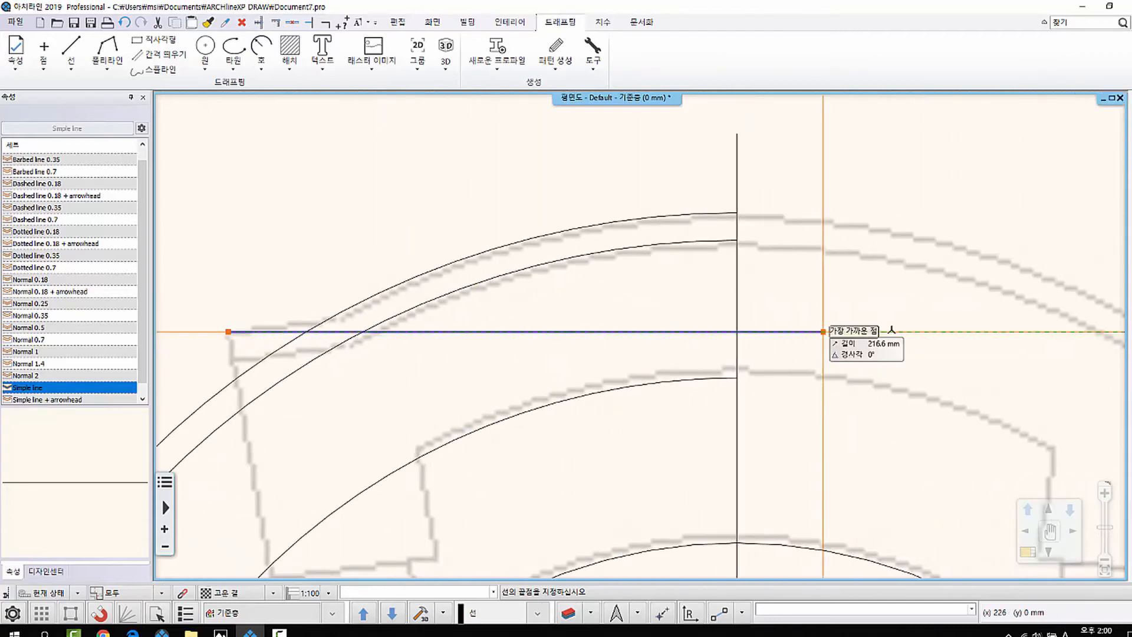
scroll(414, 297, up, 1)
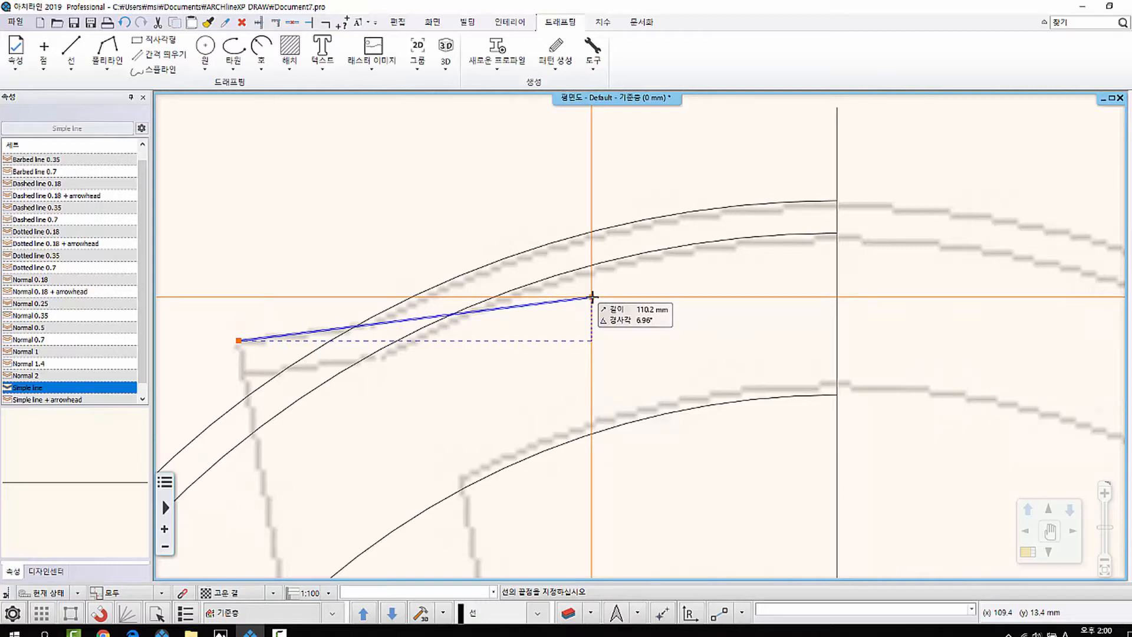
key(Tab)
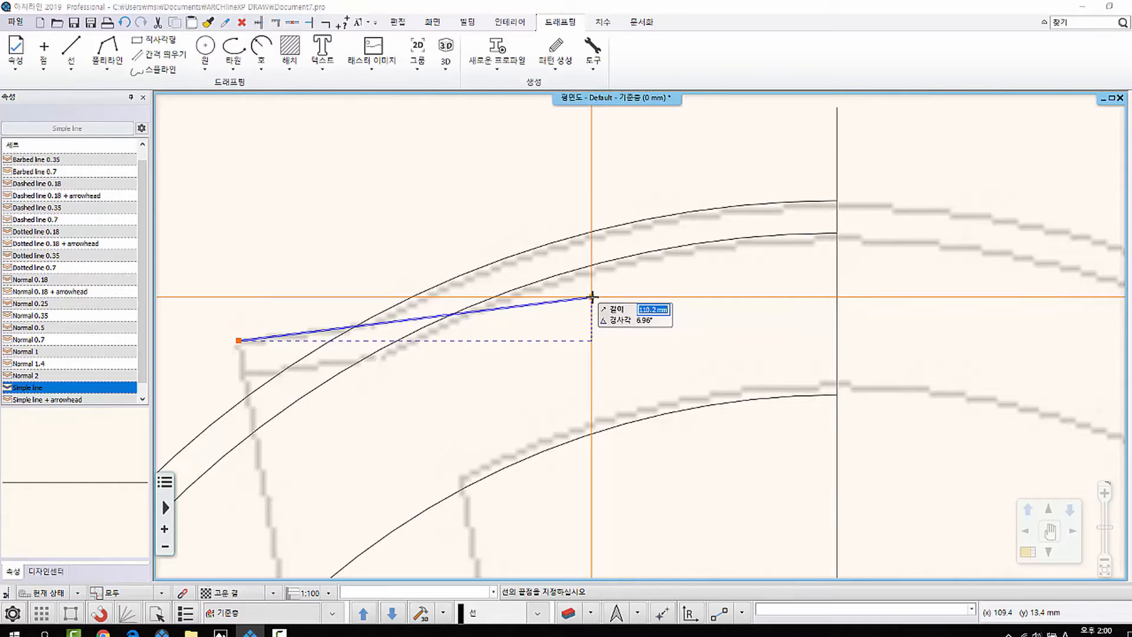
key(Tab)
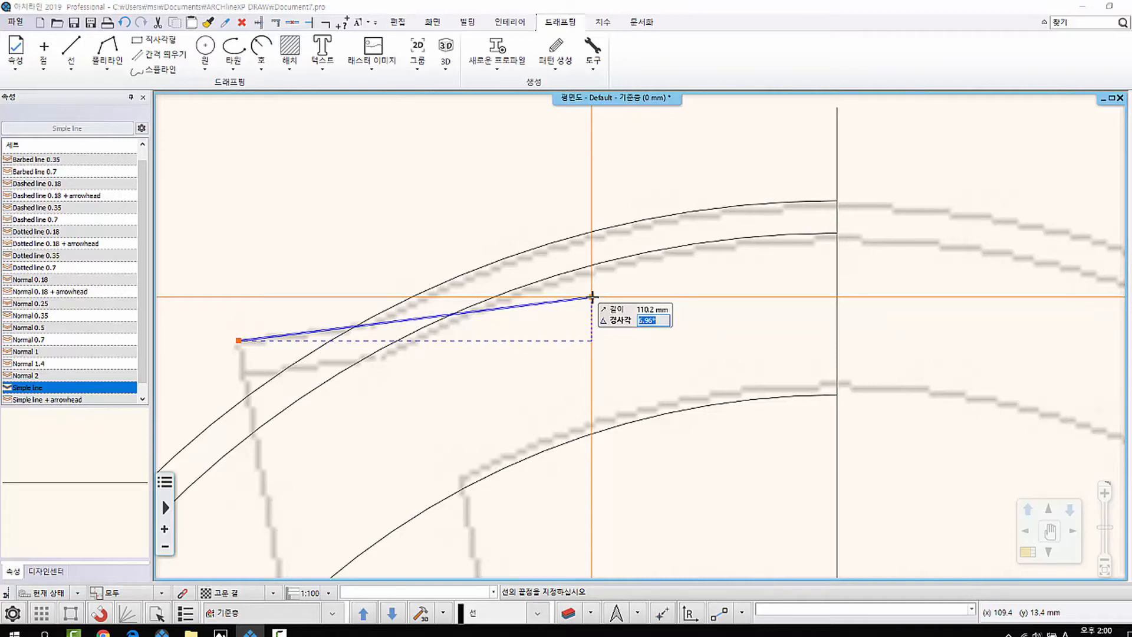
text(6)
key(Return)
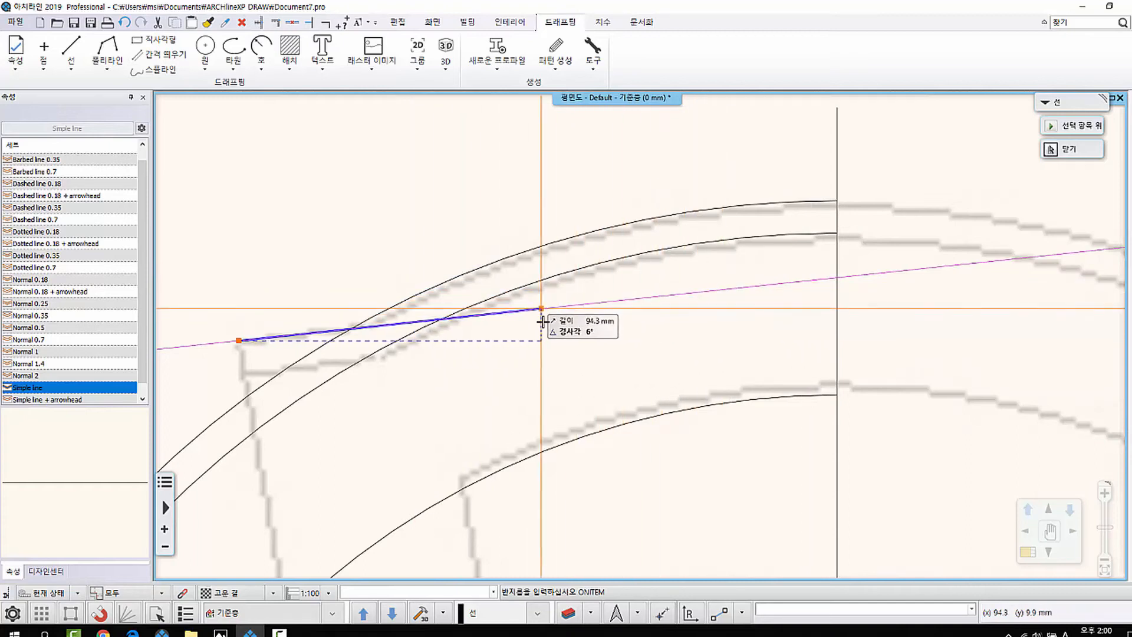
click(683, 293)
key(Escape)
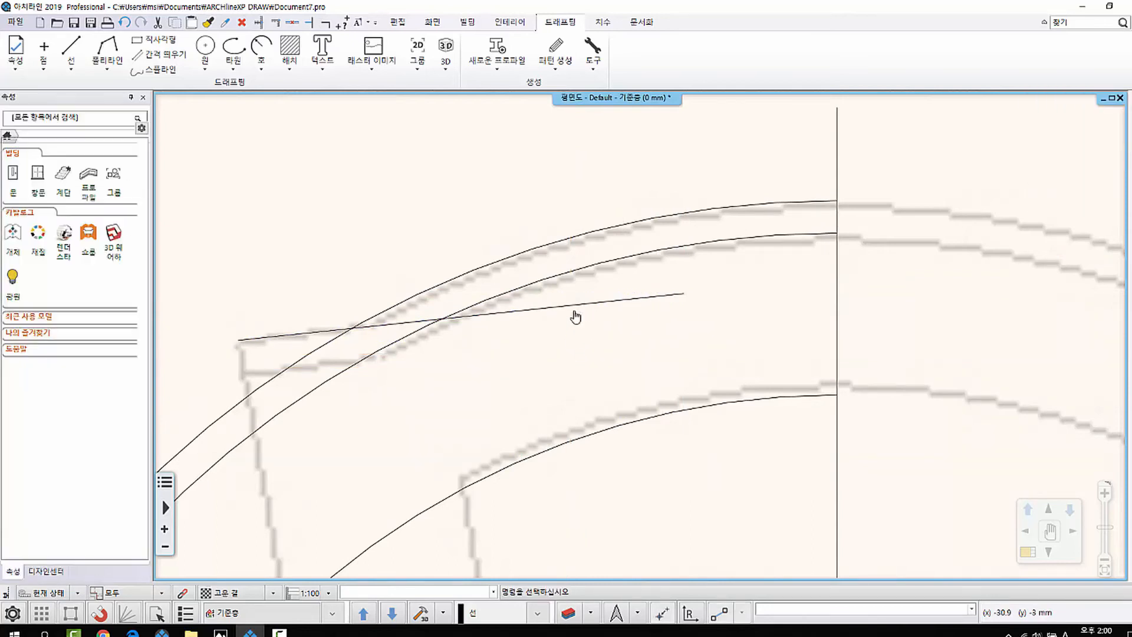
click(575, 312)
mouse_move(440, 350)
middle_down()
mouse_move(501, 289)
mouse_move(577, 275)
middle_up()
key(Escape)
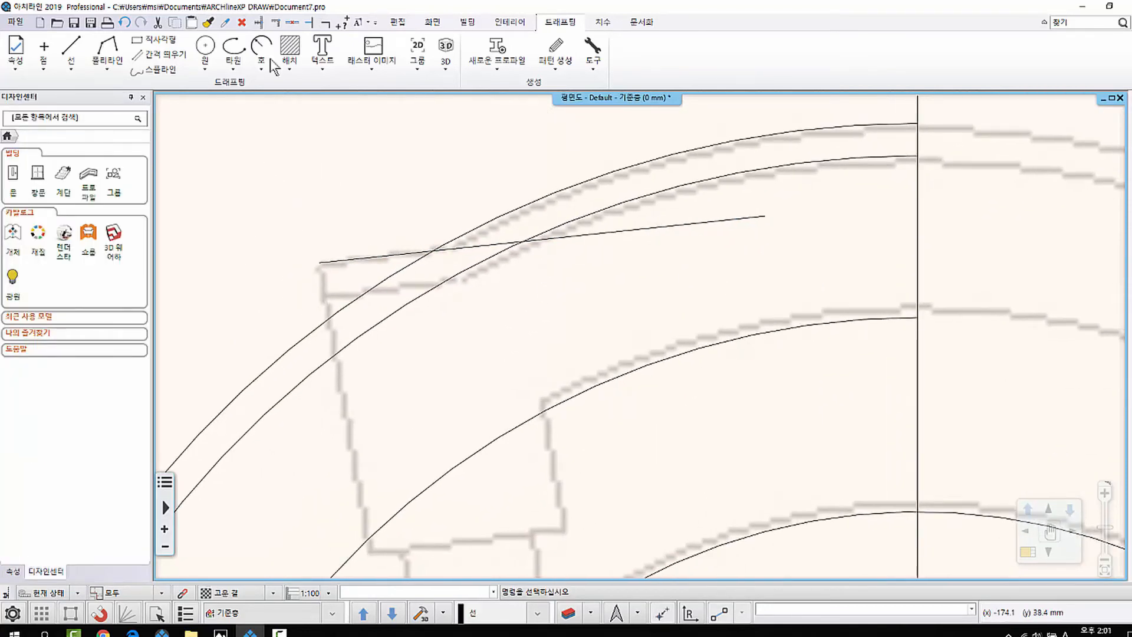
Assign the keyboard shortcut F to the drafting Offset (간격 띄우기) command.
right_click(164, 55)
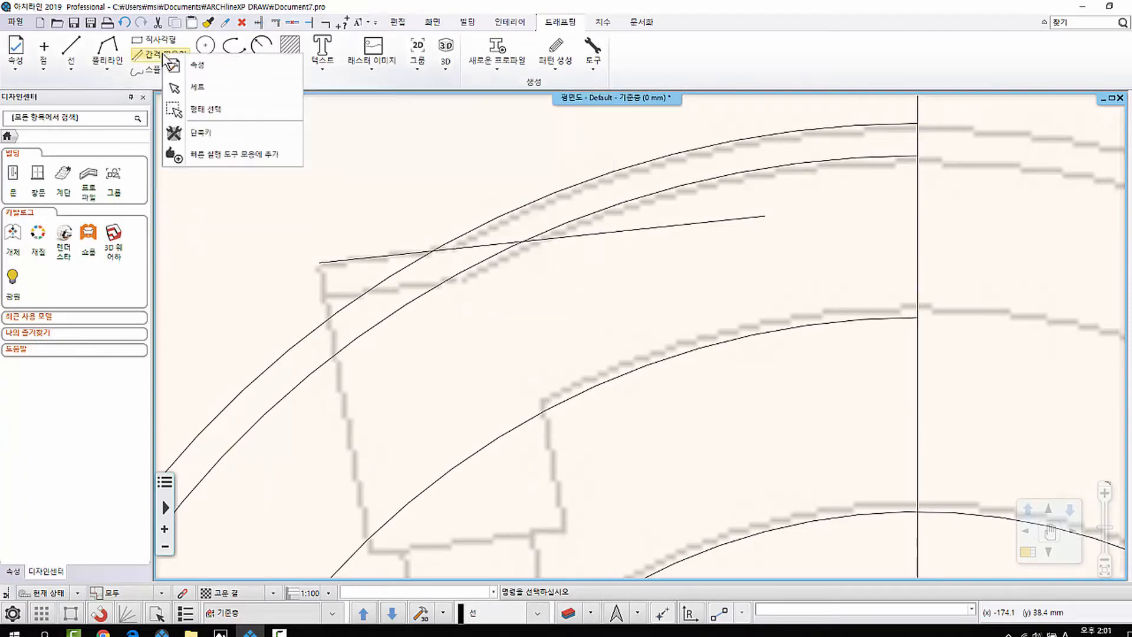
click(195, 132)
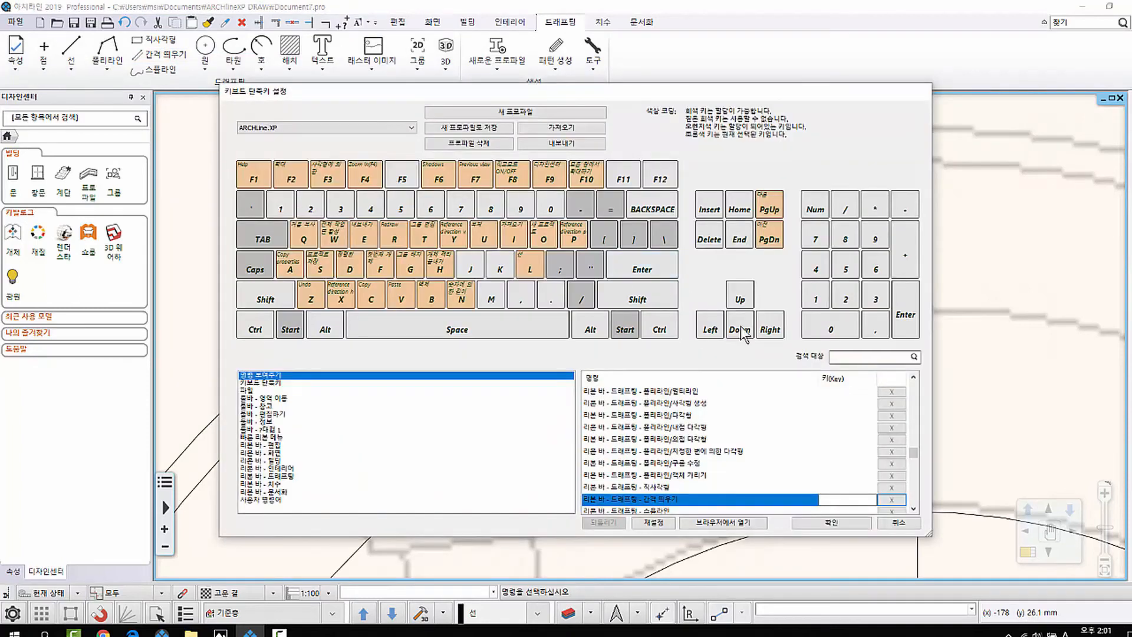
click(845, 500)
key(f)
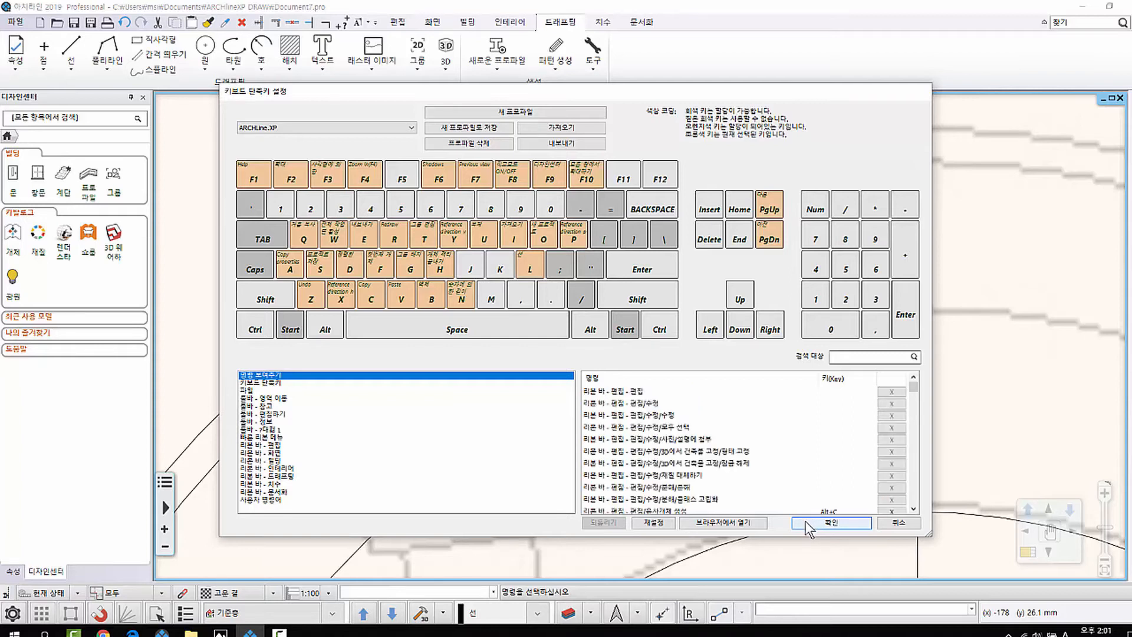
click(805, 521)
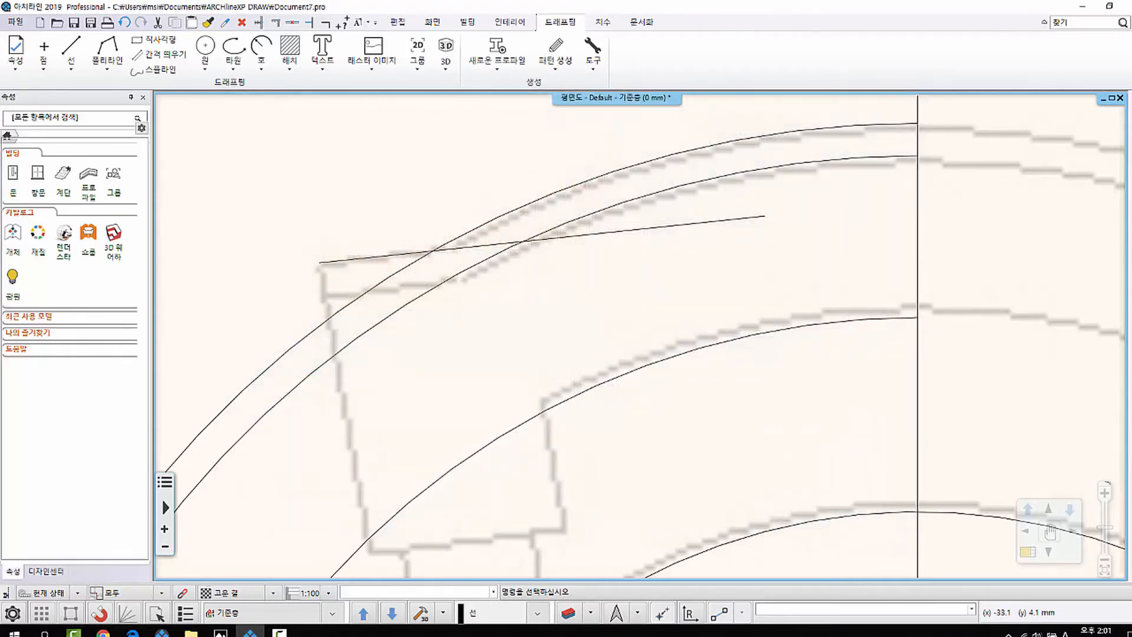
click(804, 521)
Offset the 6° line downward by about 11.3 mm to the backrest end's lower traced edge.
middle_drag(442, 283, 388, 273)
key(f)
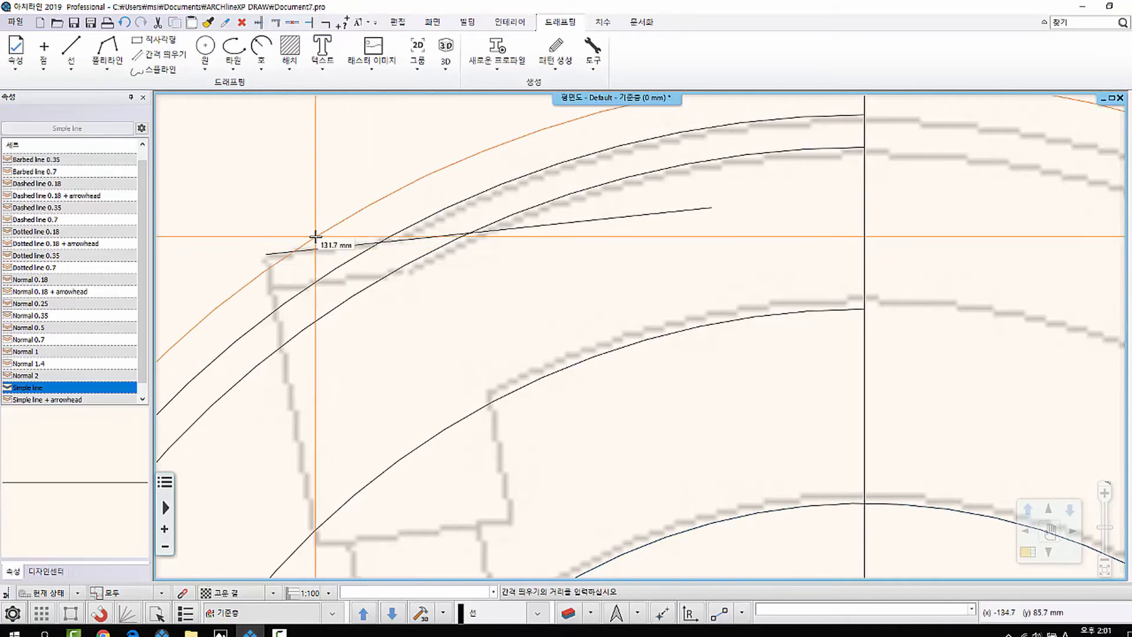
key(Escape)
middle_drag(337, 242, 351, 243)
key(f)
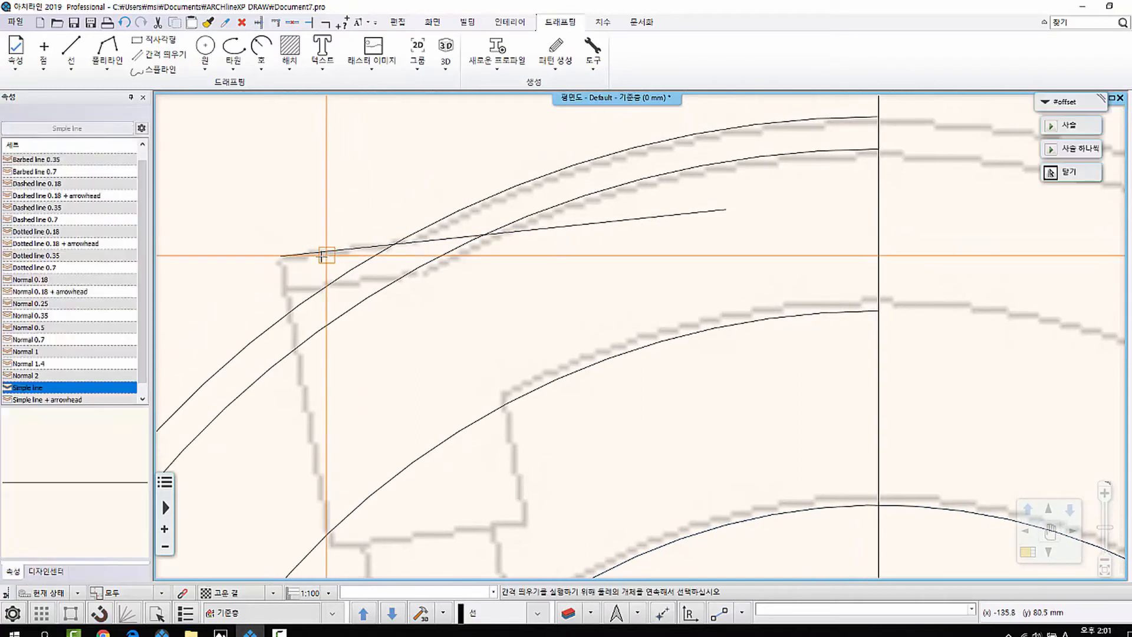
click(326, 254)
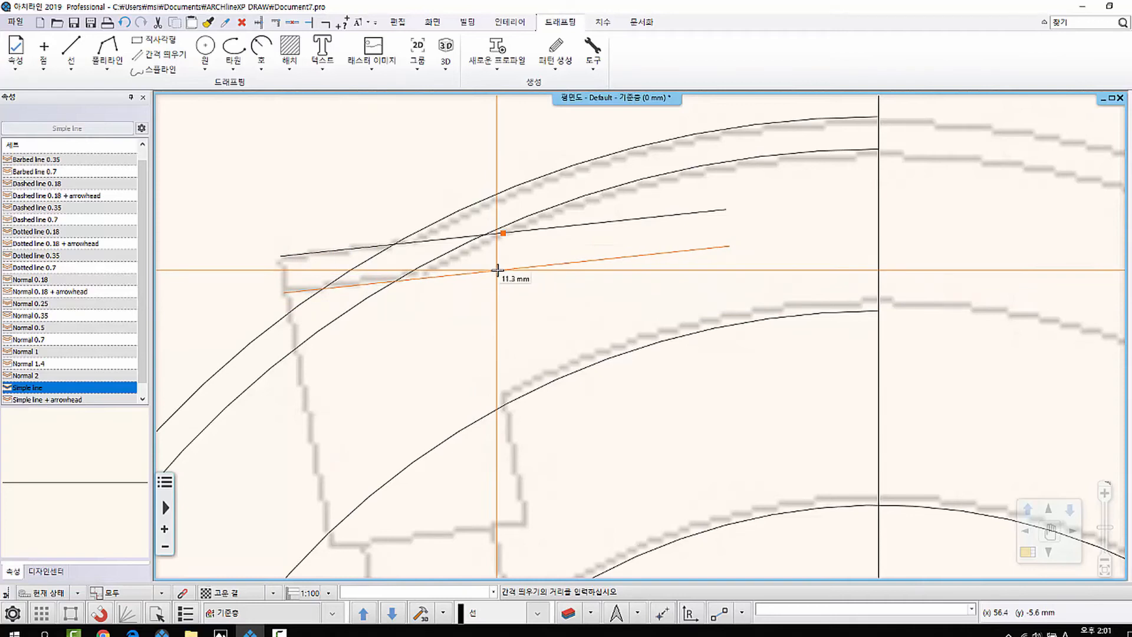
click(497, 270)
scroll(488, 271, down, 2)
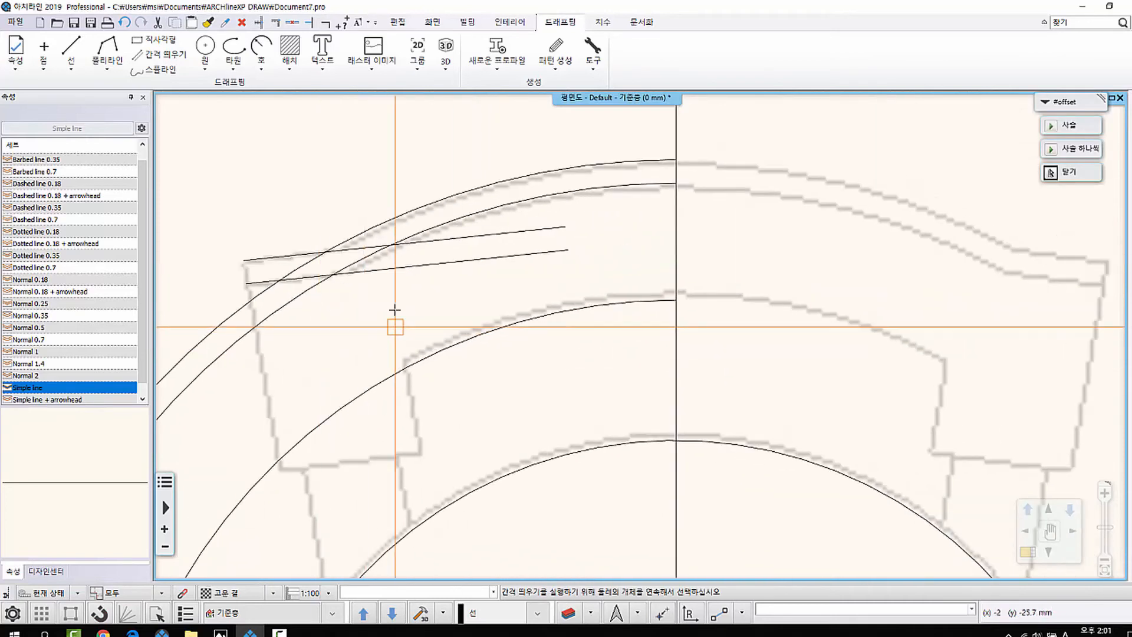
key(Escape)
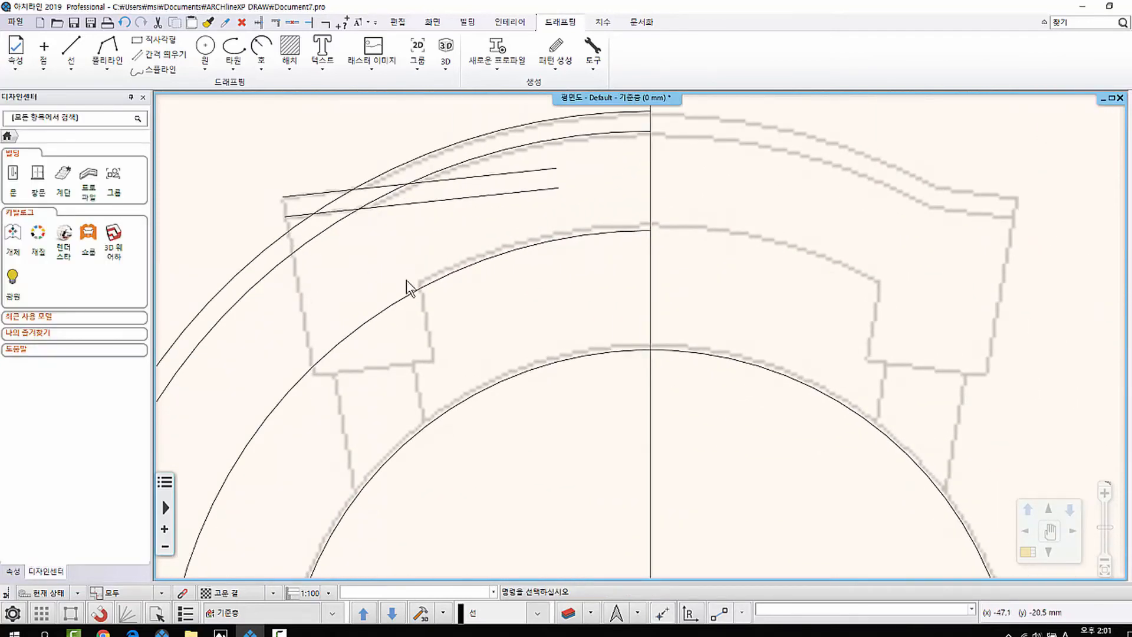
Draw a line at a 280° angle from the traced backrest's upper-left corner, running down past the backrest's lower traced corner.
middle_drag(372, 239, 403, 229)
key(l)
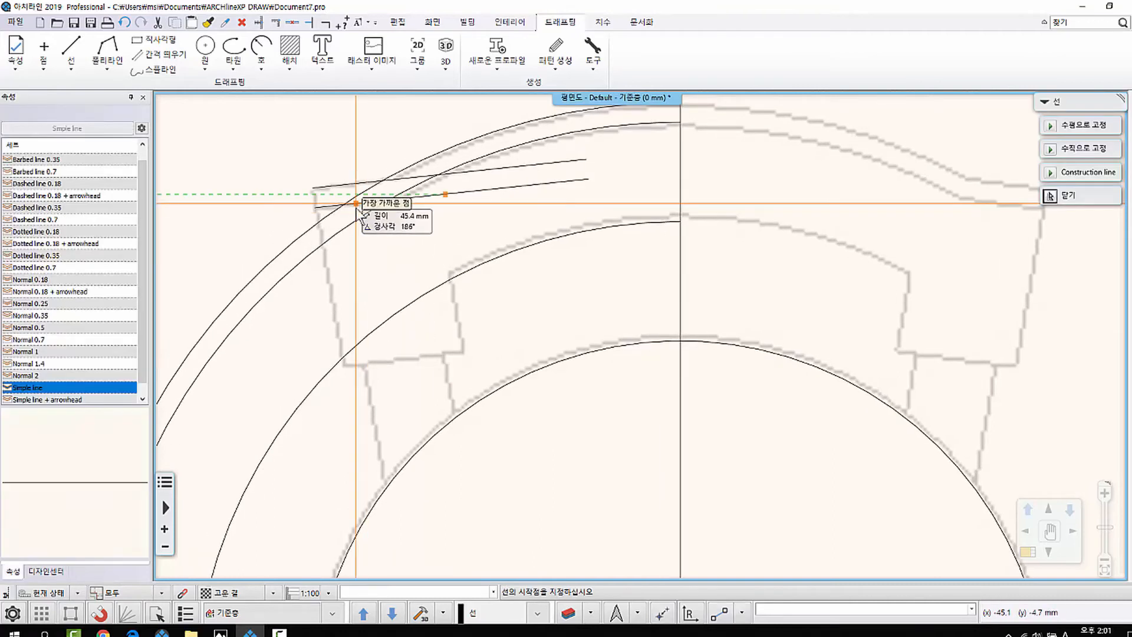
click(313, 189)
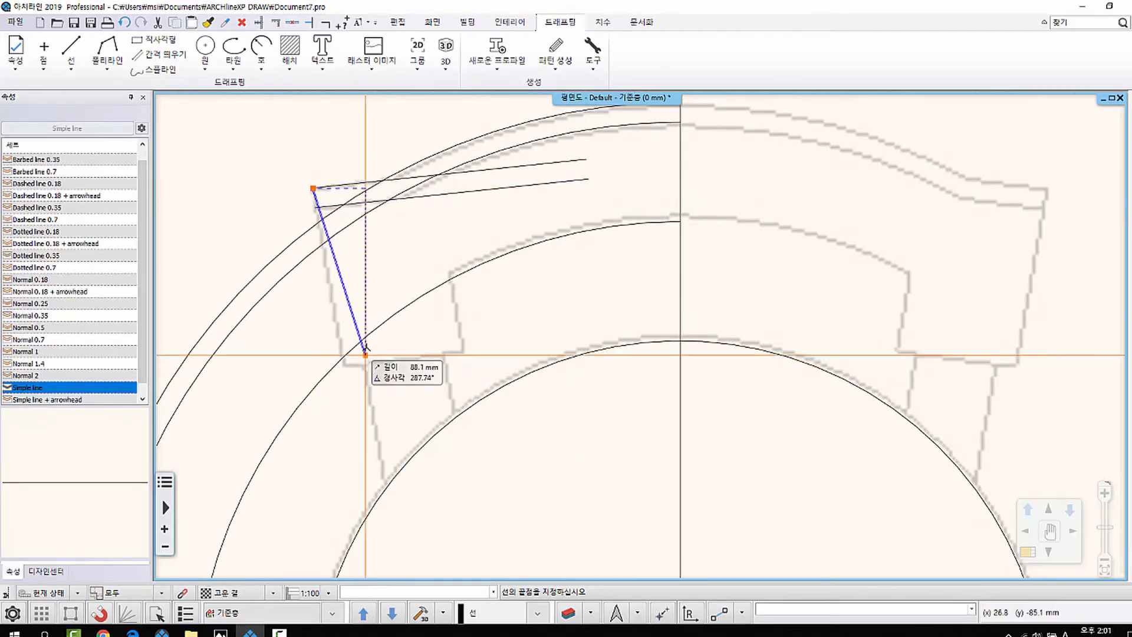
scroll(365, 348, up, 2)
middle_drag(444, 270, 422, 342)
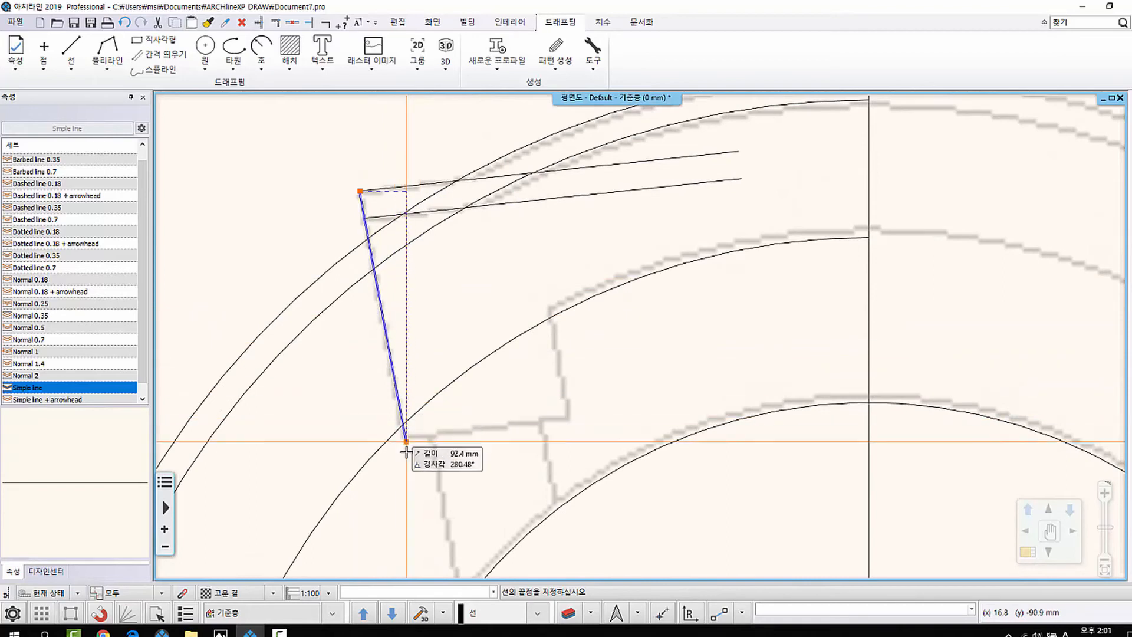
middle_drag(413, 478, 399, 437)
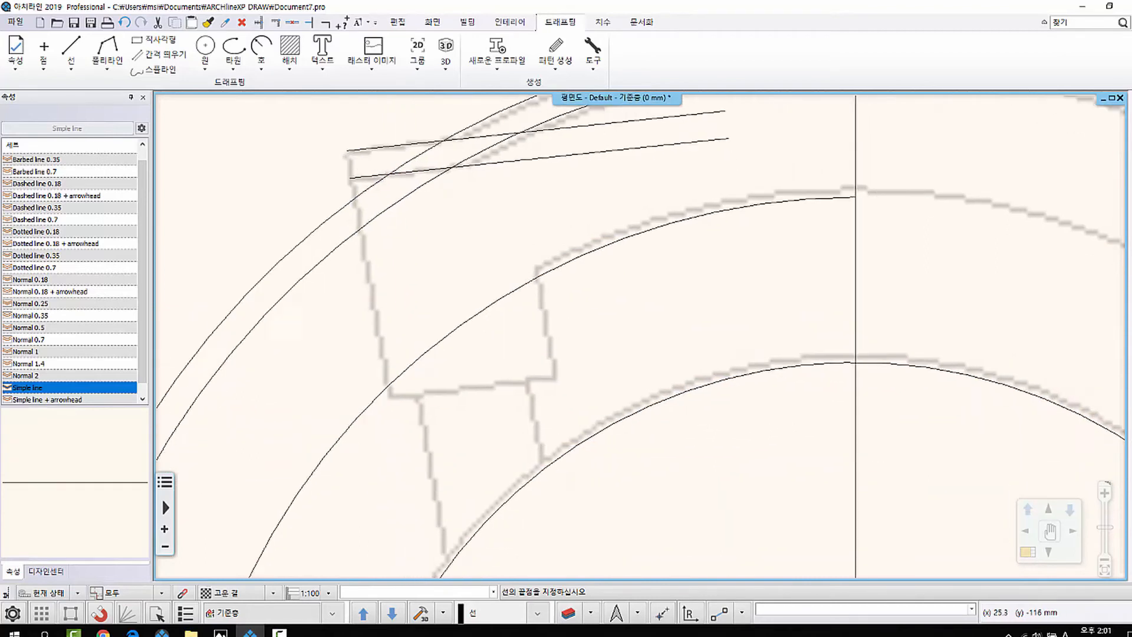
middle_drag(414, 501, 405, 460)
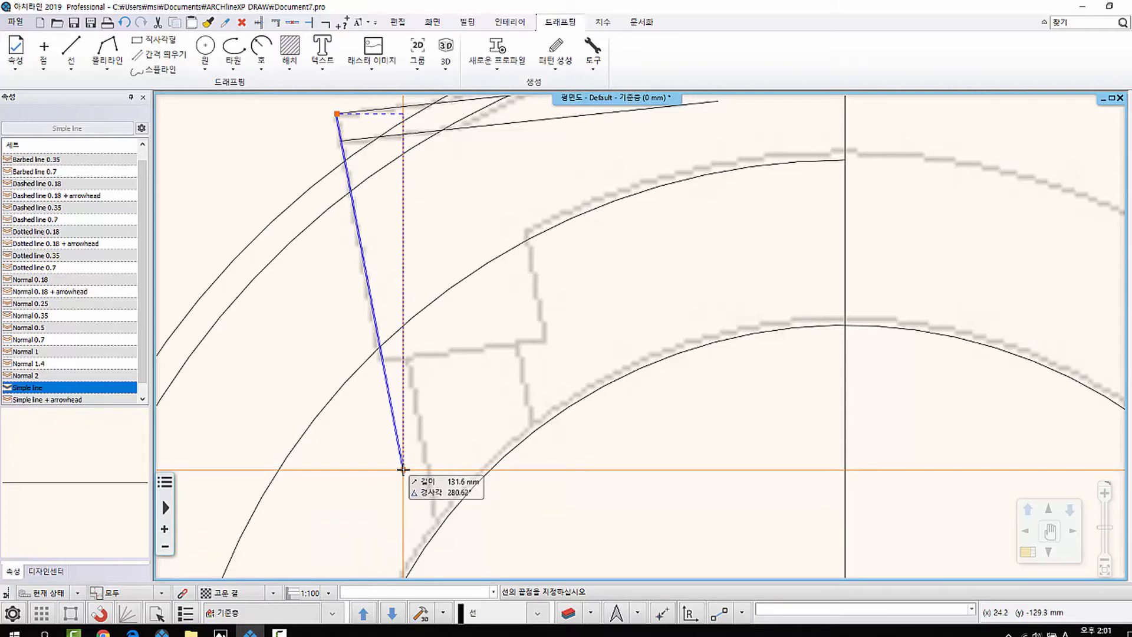
key(Tab)
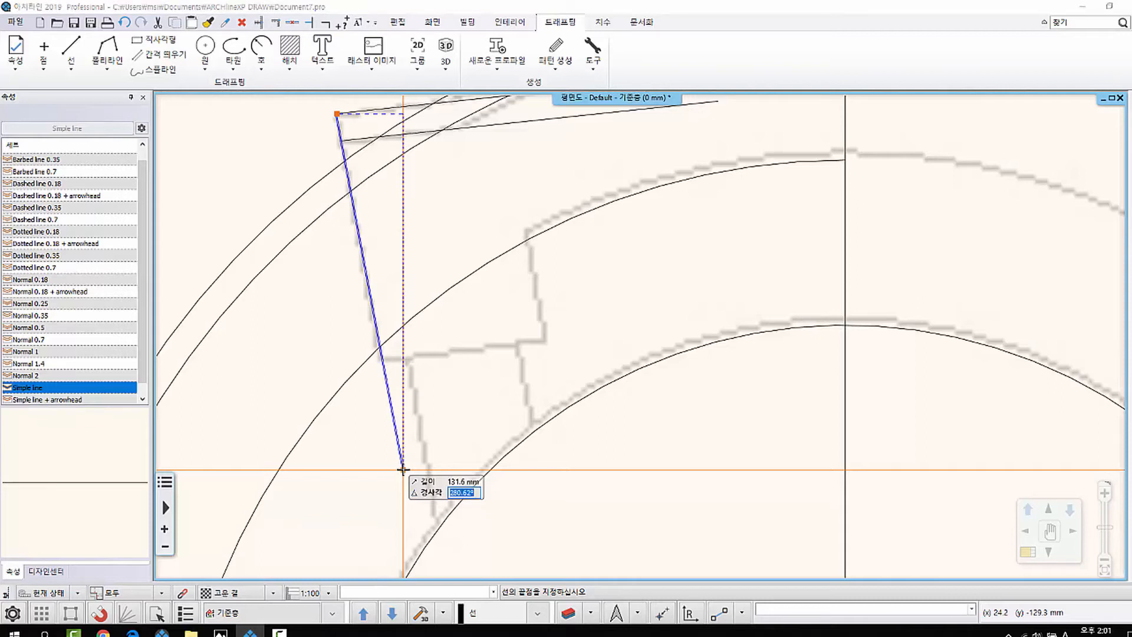
text(280)
key(Return)
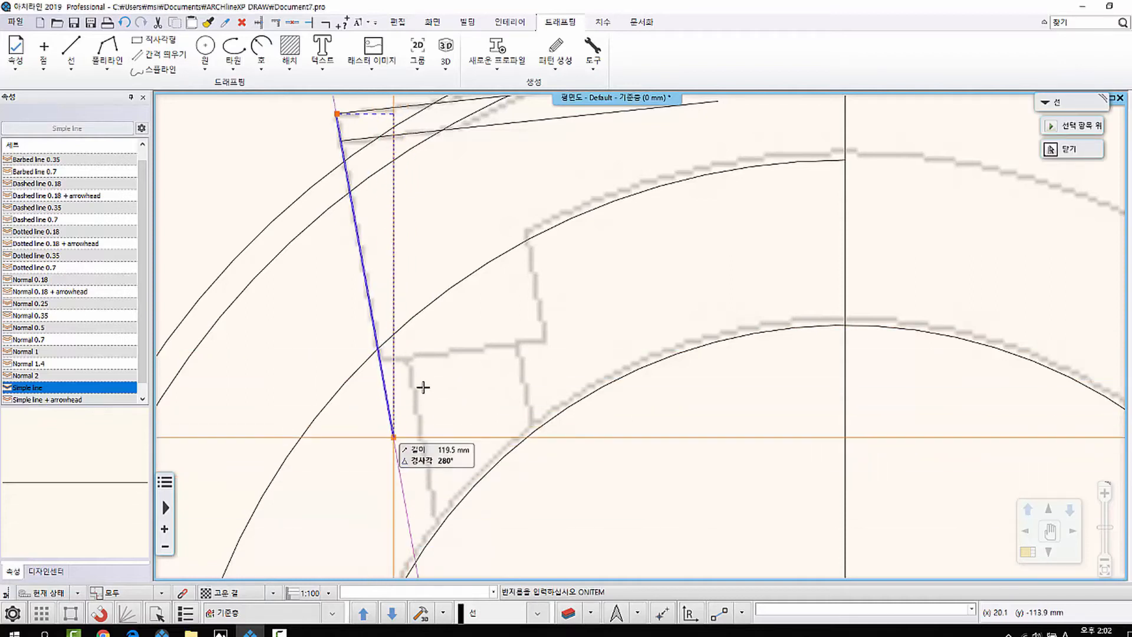
click(403, 492)
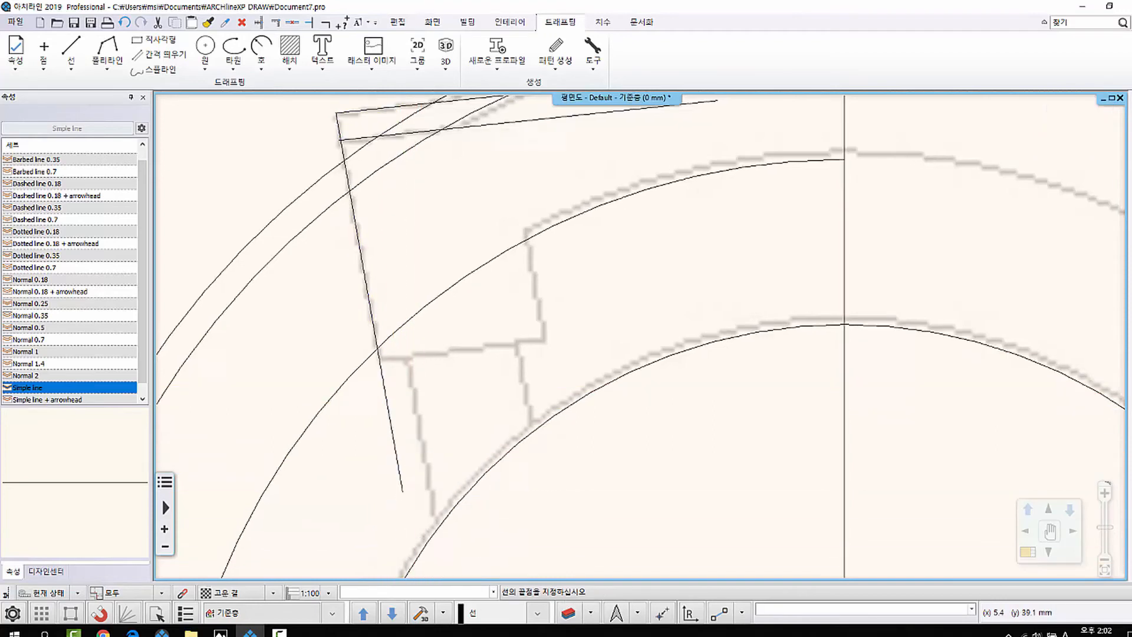
middle_drag(417, 384, 362, 328)
scroll(378, 356, down, 1)
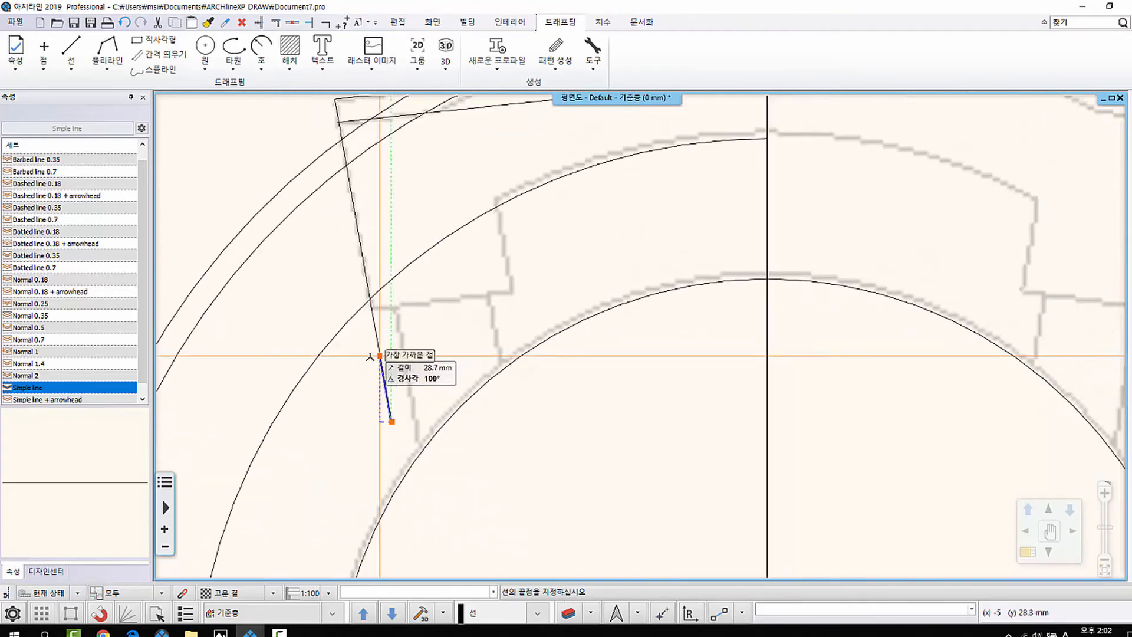
key(Escape)
key(Escape)
Offset the 280° line inward by about 60 mm to the backrest end's inner traced edge.
scroll(434, 361, up, 1)
mouse_move(329, 244)
middle_down()
mouse_move(370, 330)
mouse_move(374, 321)
middle_up()
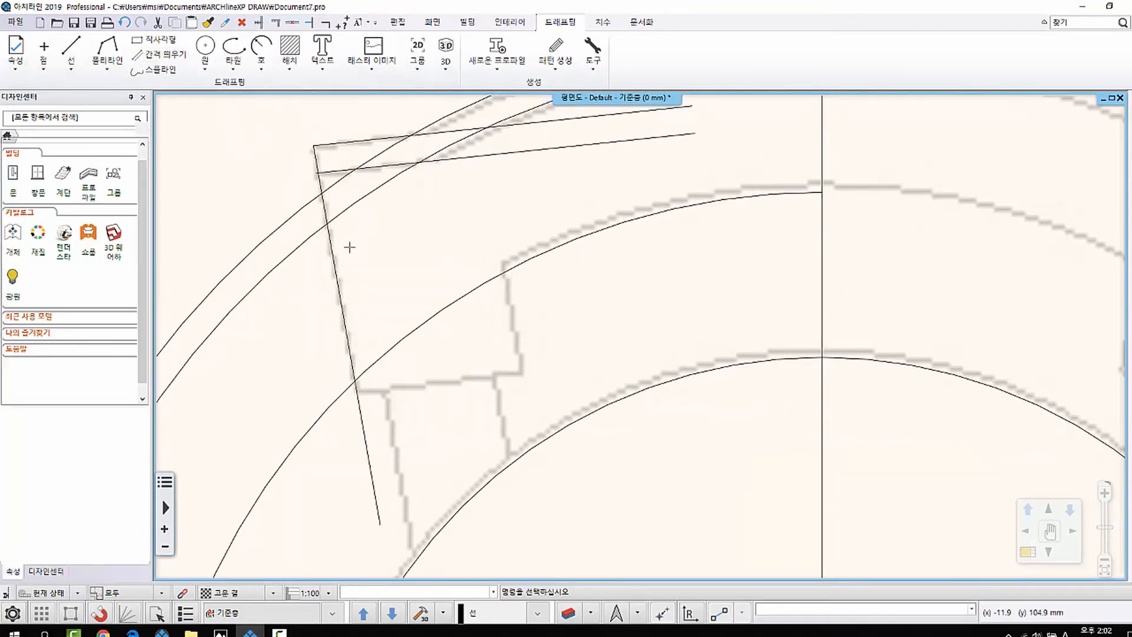
click(347, 335)
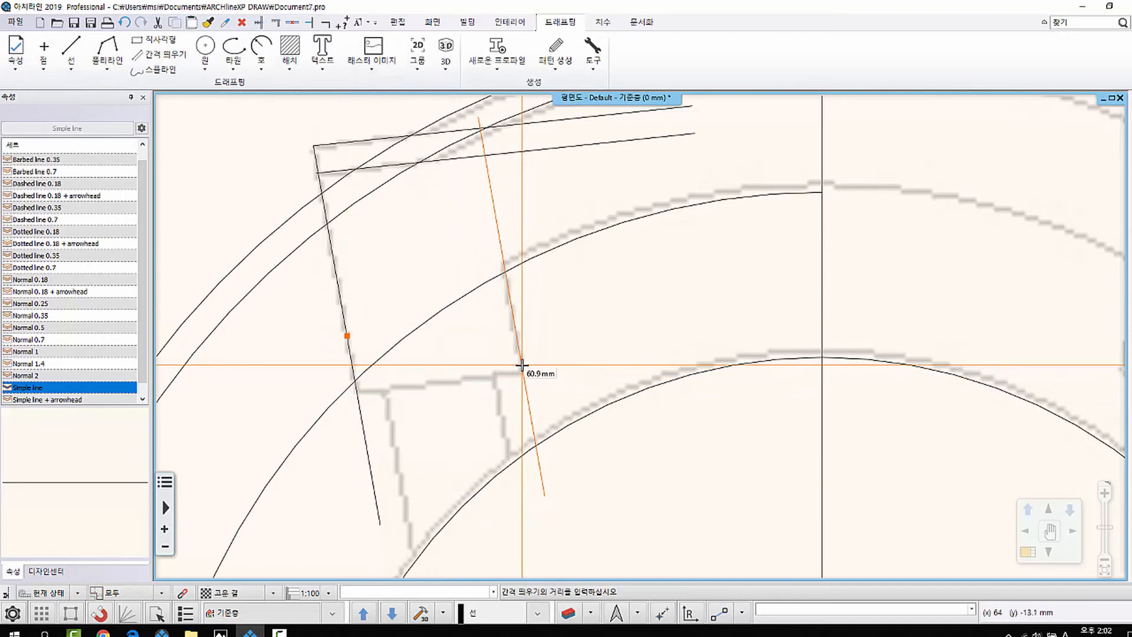
click(528, 366)
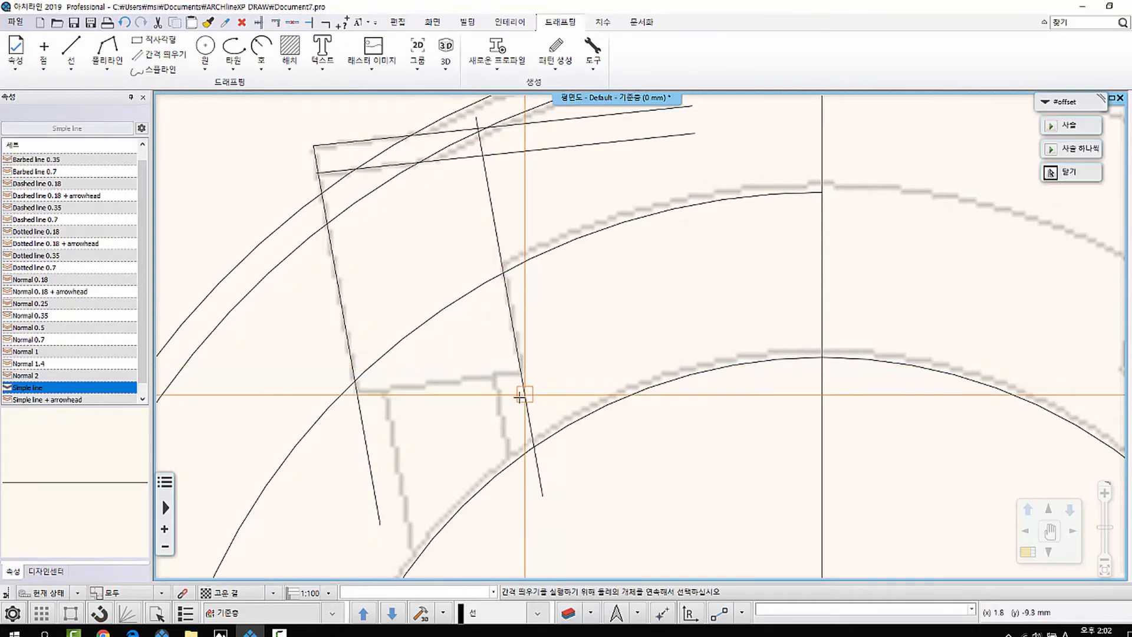
mouse_move(518, 391)
middle_down()
mouse_move(417, 387)
mouse_move(541, 351)
middle_up()
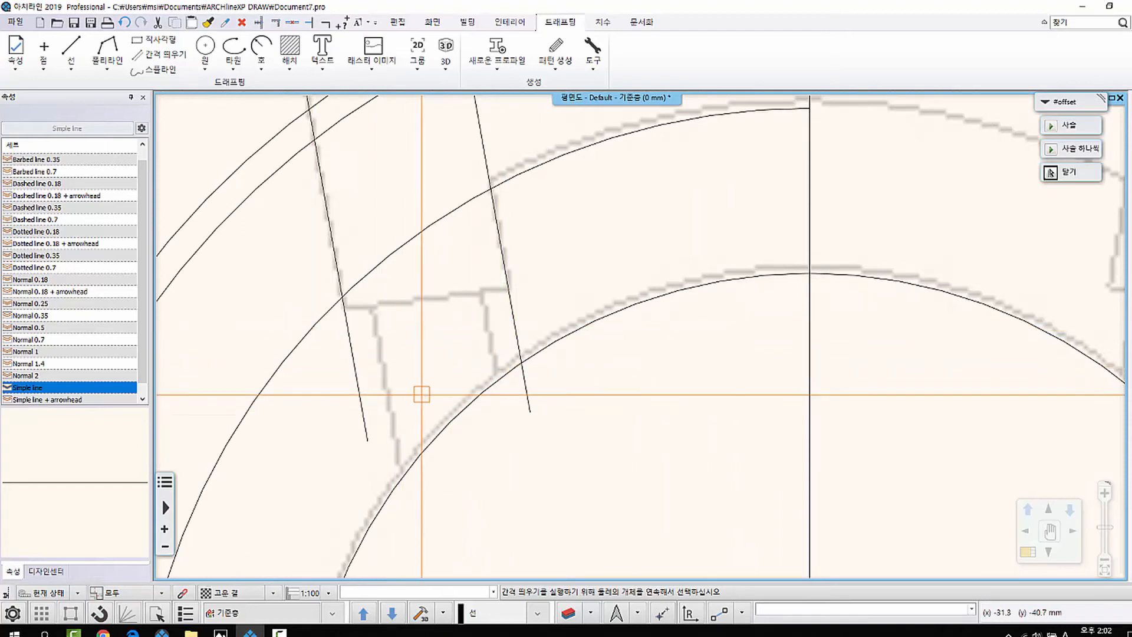
middle_drag(412, 389, 393, 407)
Offset the outer 280° line inward and the inner one outward to the two traced side edges of the narrow support below.
click(355, 366)
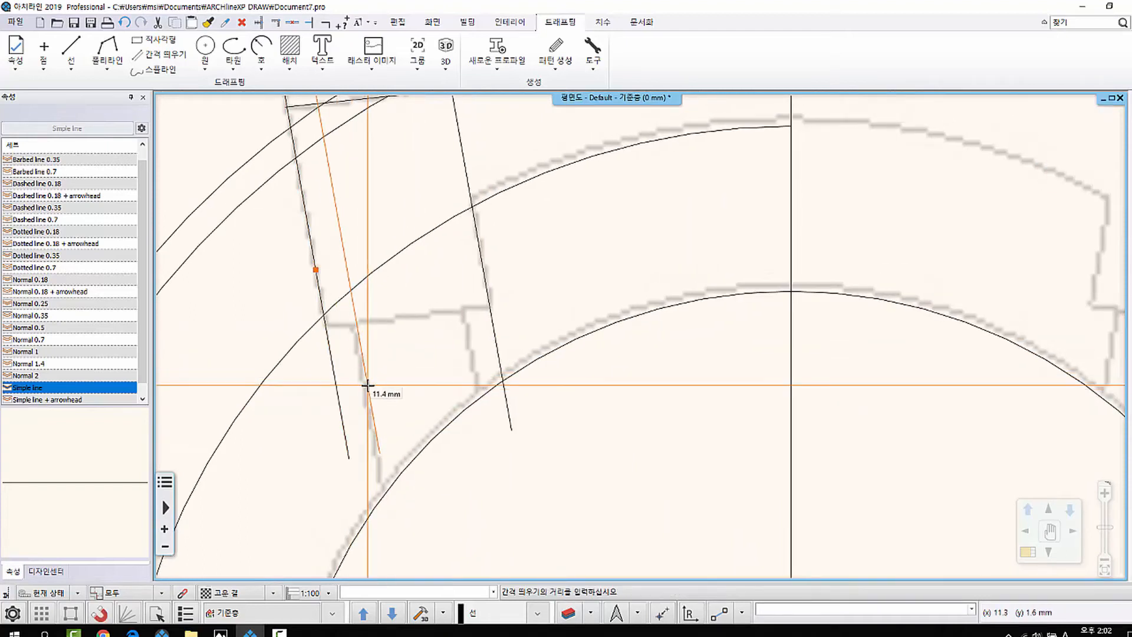
click(367, 385)
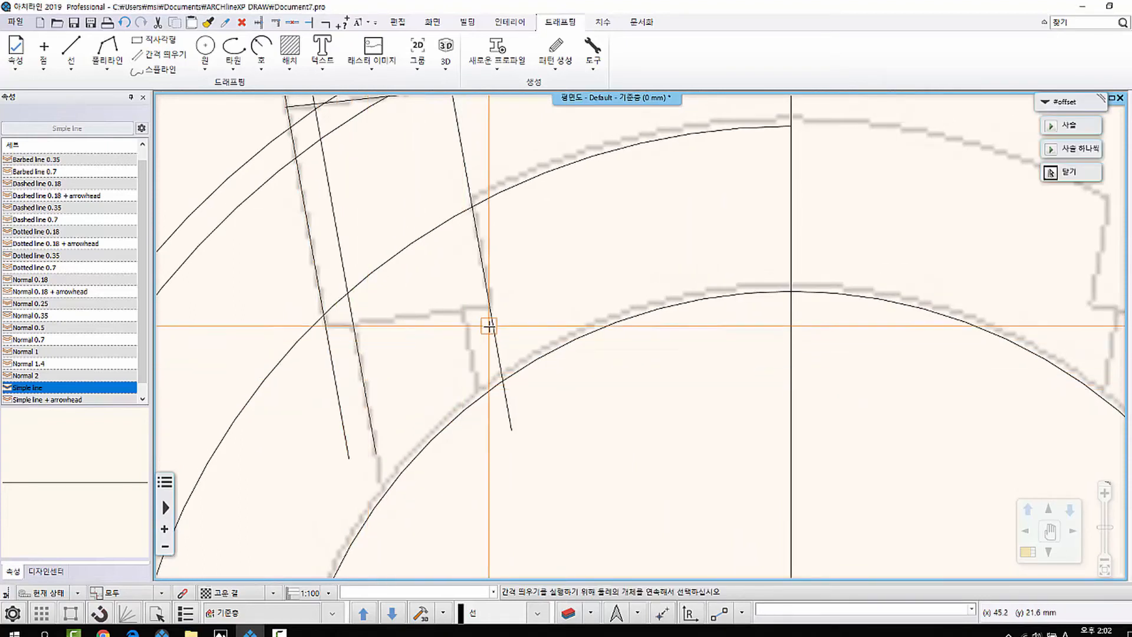
click(436, 335)
click(445, 342)
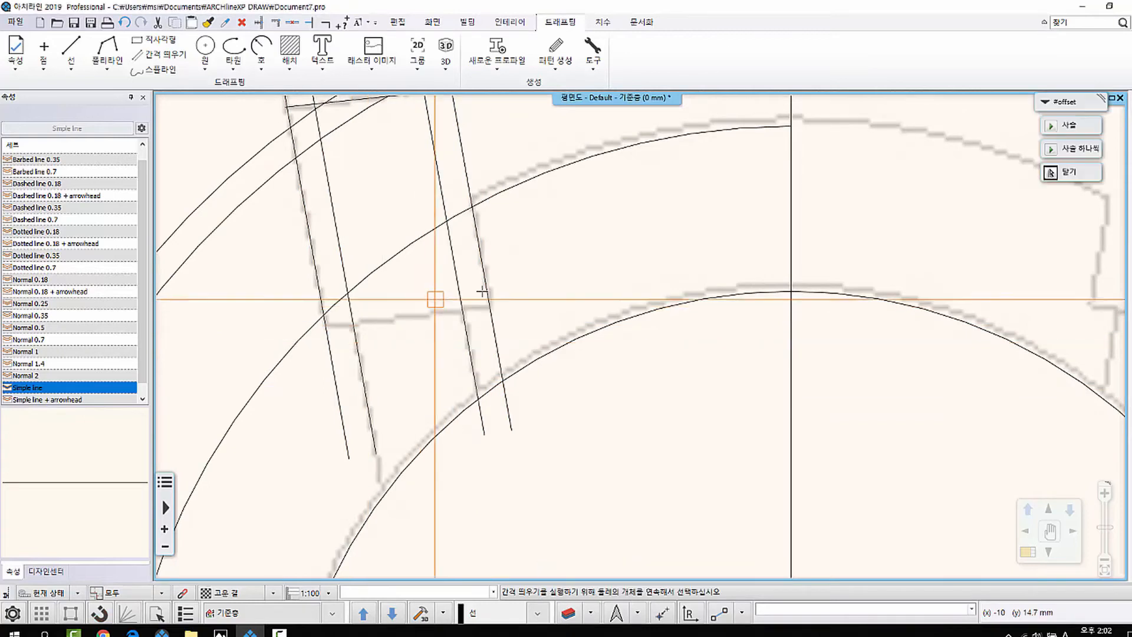
scroll(439, 312, down, 3)
key(Escape)
scroll(361, 197, up, 2)
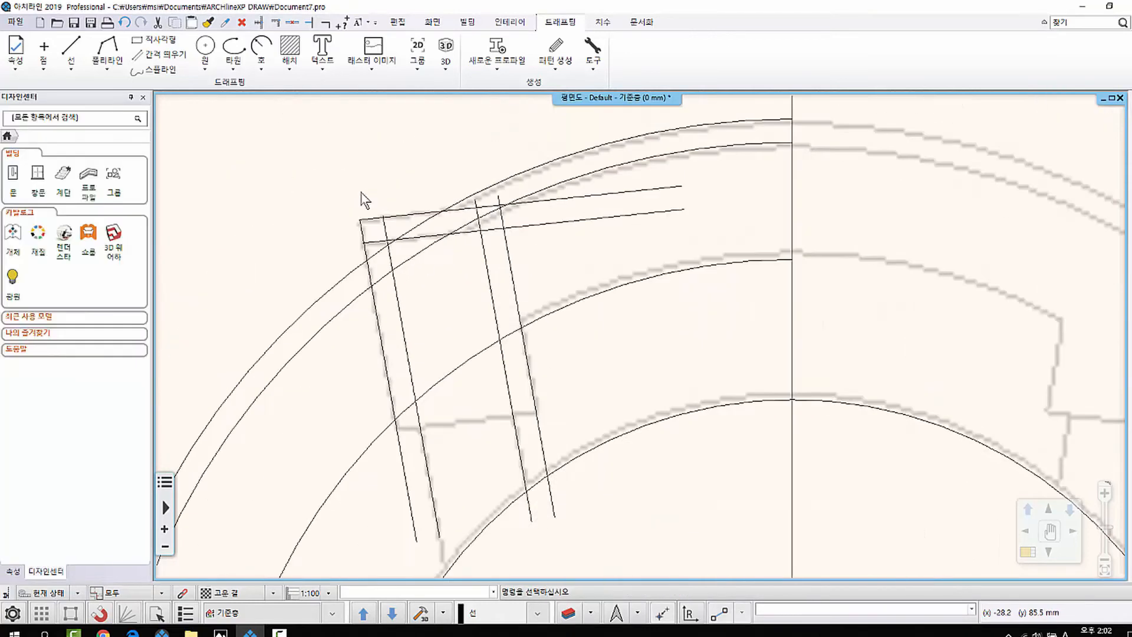
Examine the Trim (트림) options for joining or cutting lines and compare them with the wall connection options.
scroll(454, 254, up, 2)
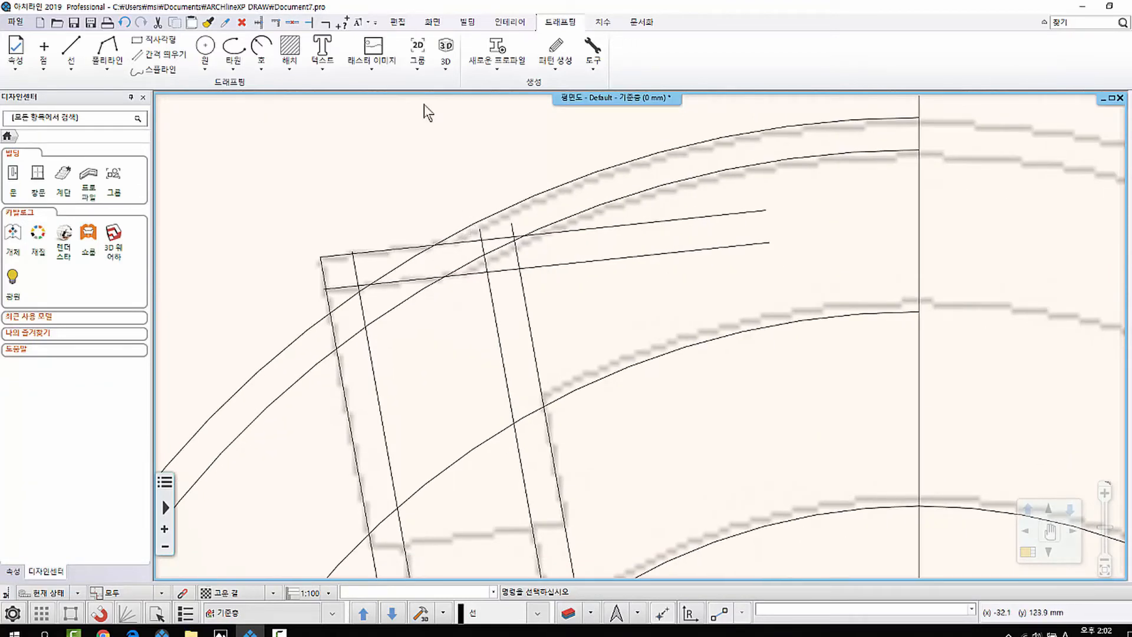
click(399, 22)
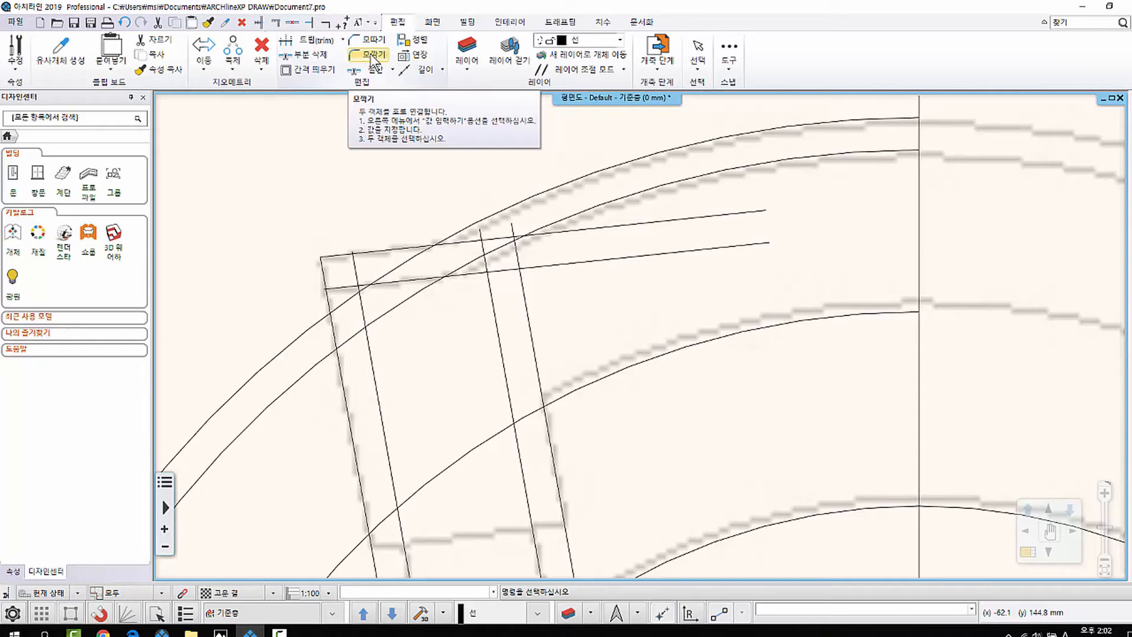
click(333, 43)
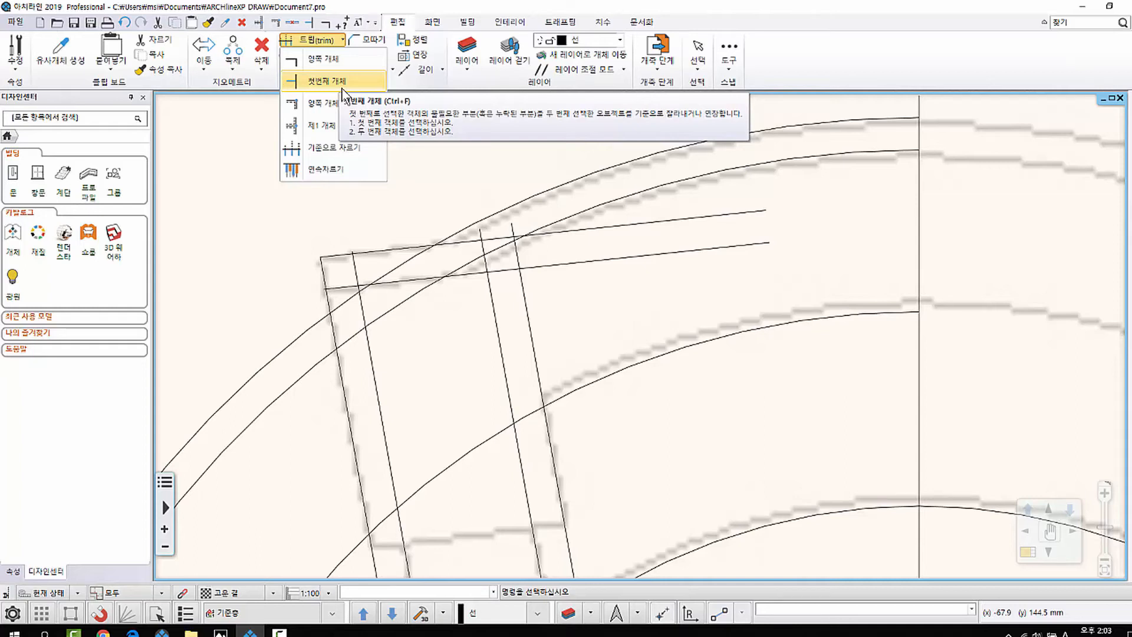
click(405, 160)
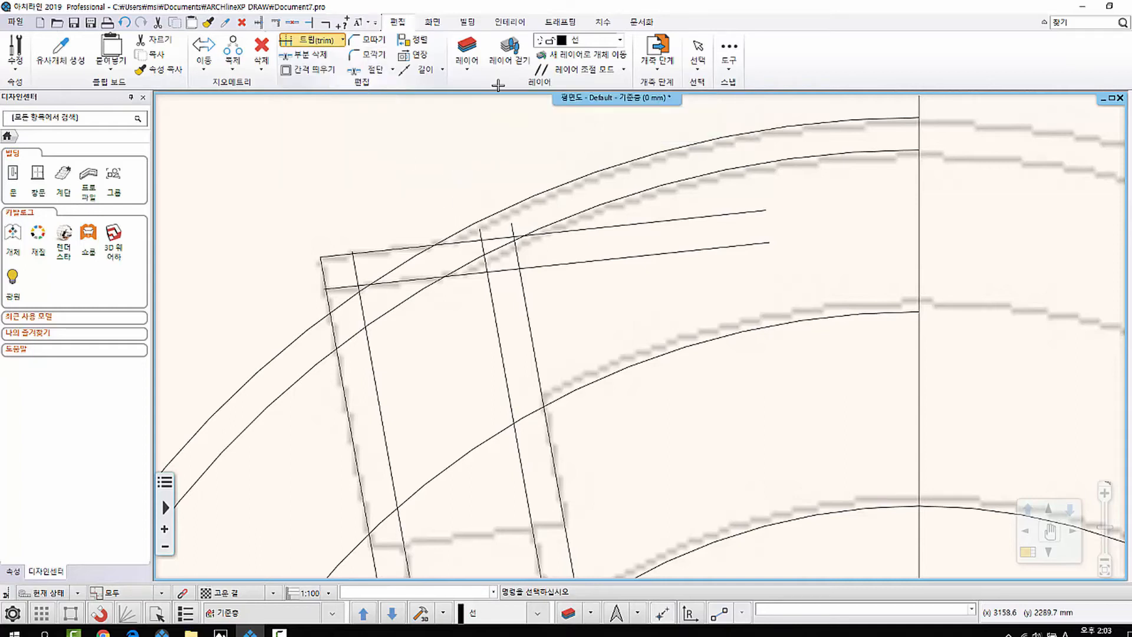
click(466, 21)
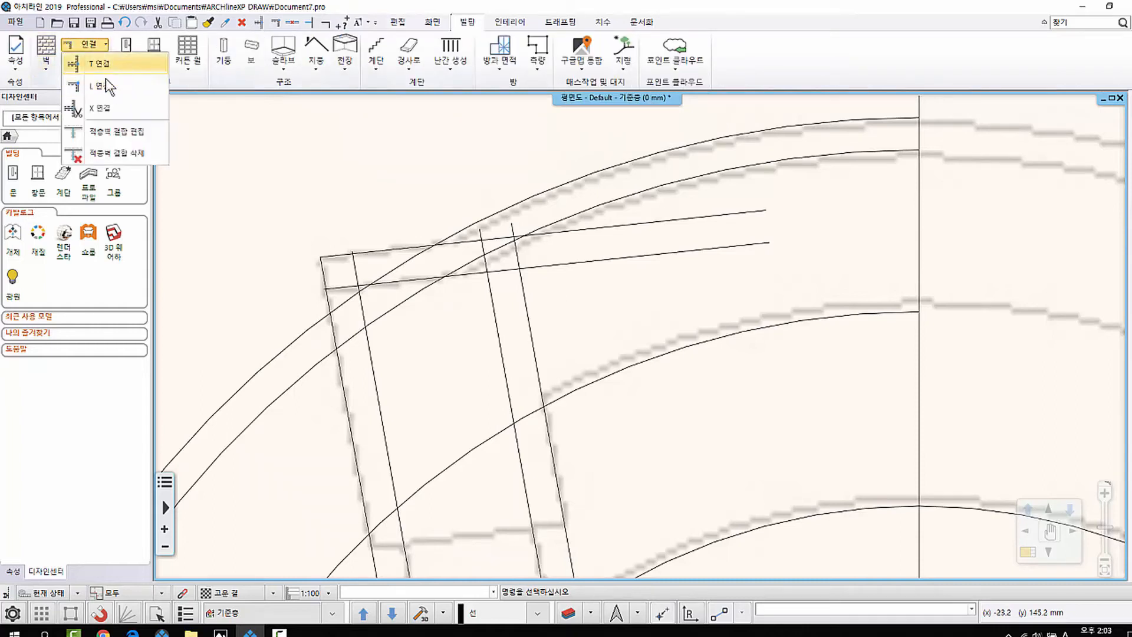
drag(253, 144, 318, 187)
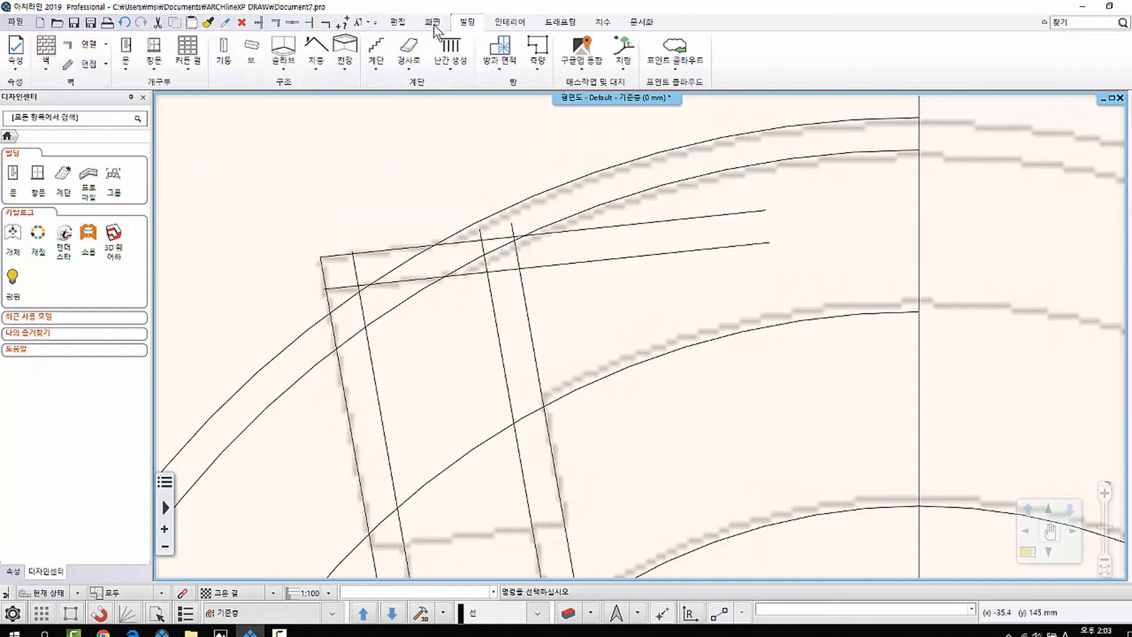
click(402, 25)
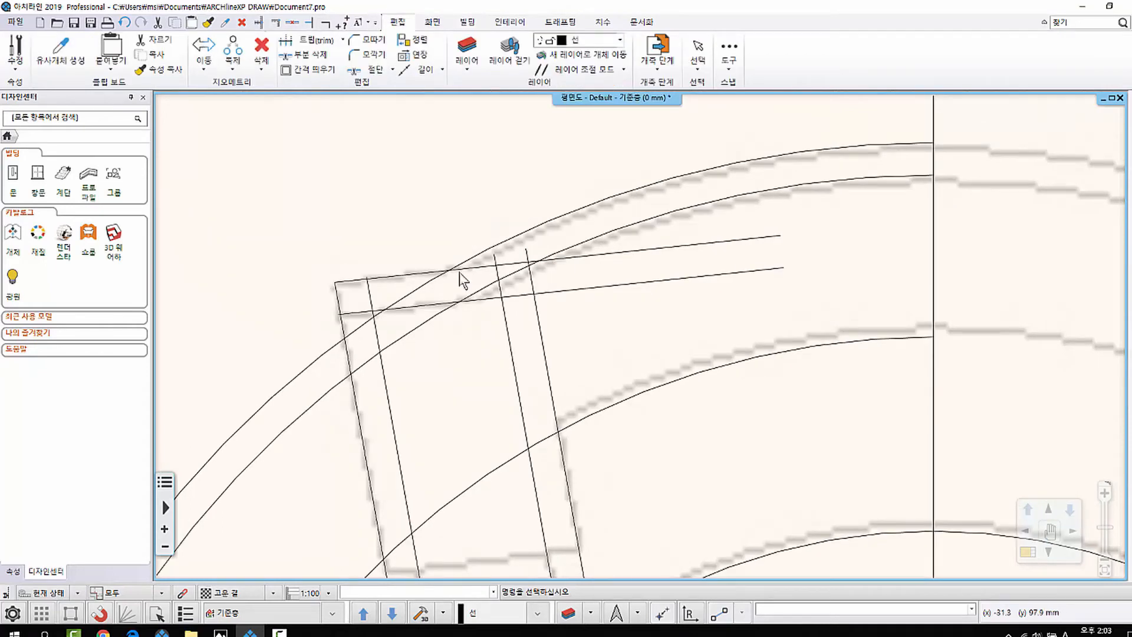
middle_drag(466, 272, 573, 223)
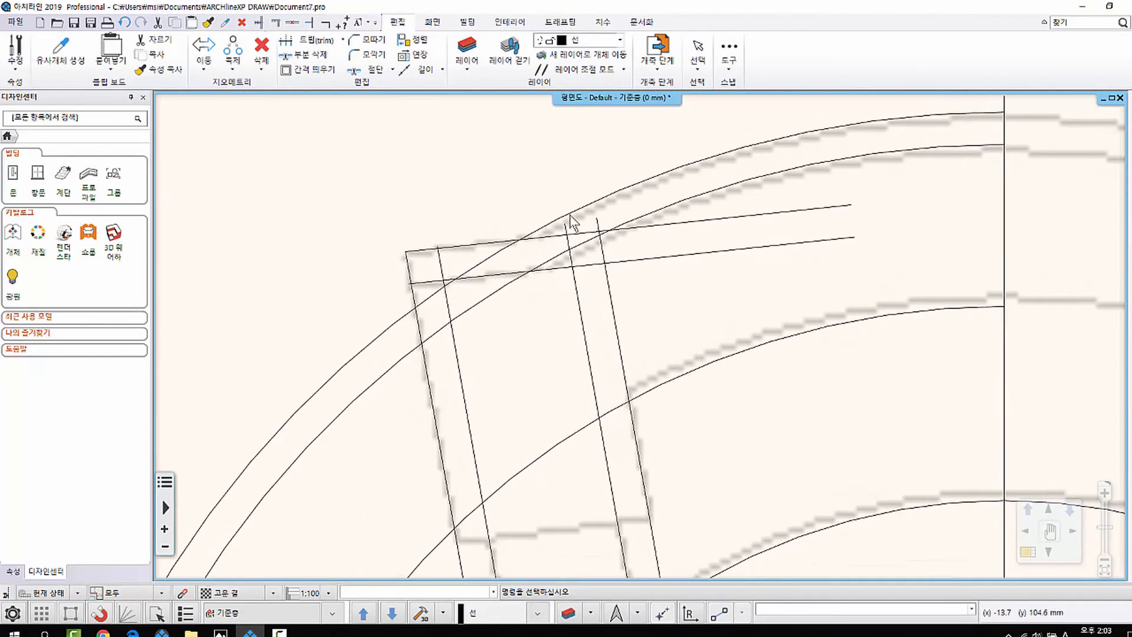
click(323, 40)
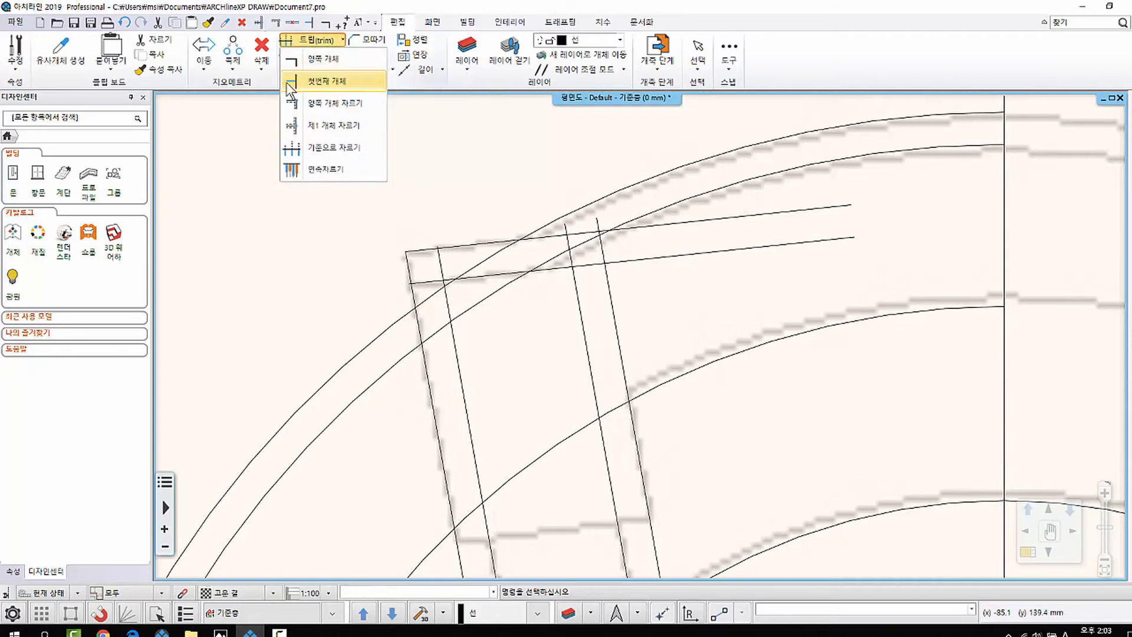
Draw a horizontal practice line and a vertical line crossing it in the empty area left of the chair.
middle_drag(261, 291, 556, 295)
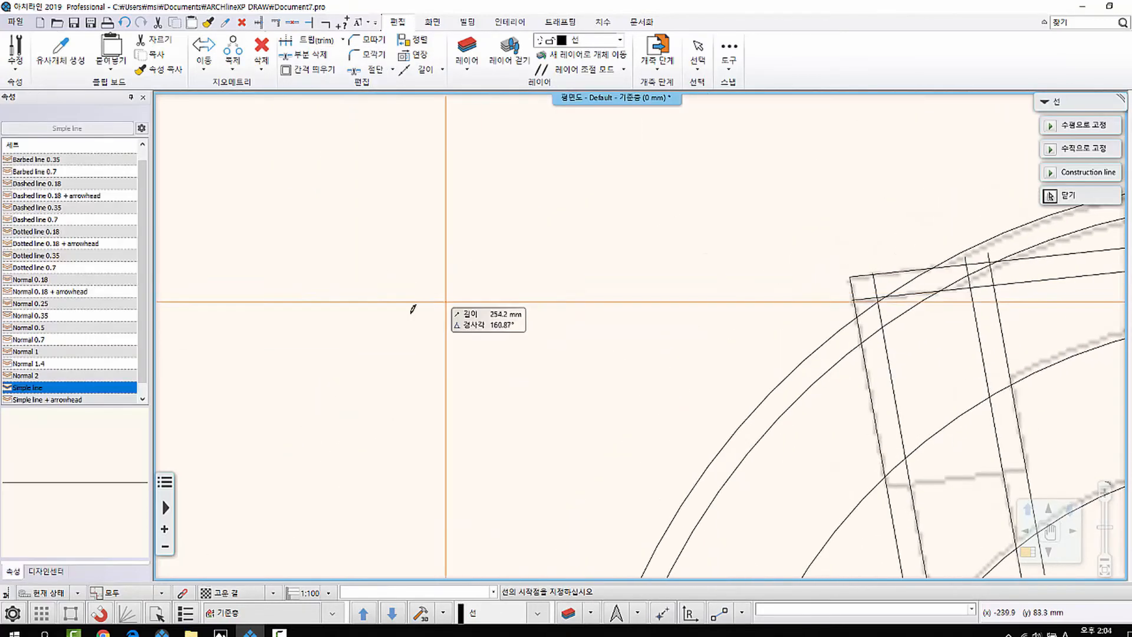
click(281, 293)
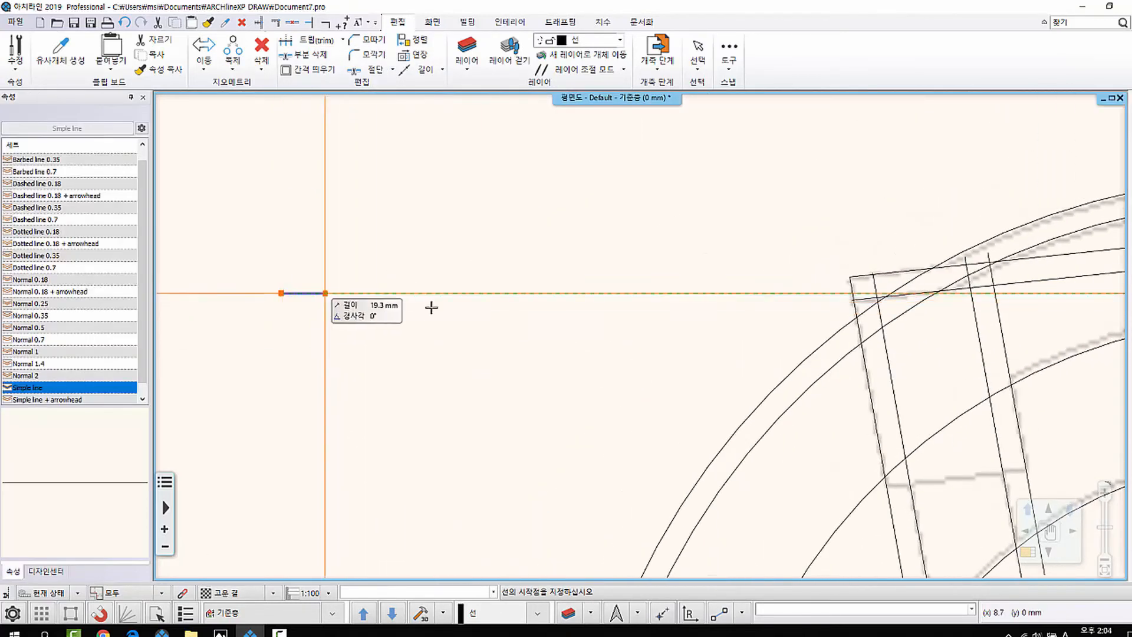
click(555, 293)
click(407, 195)
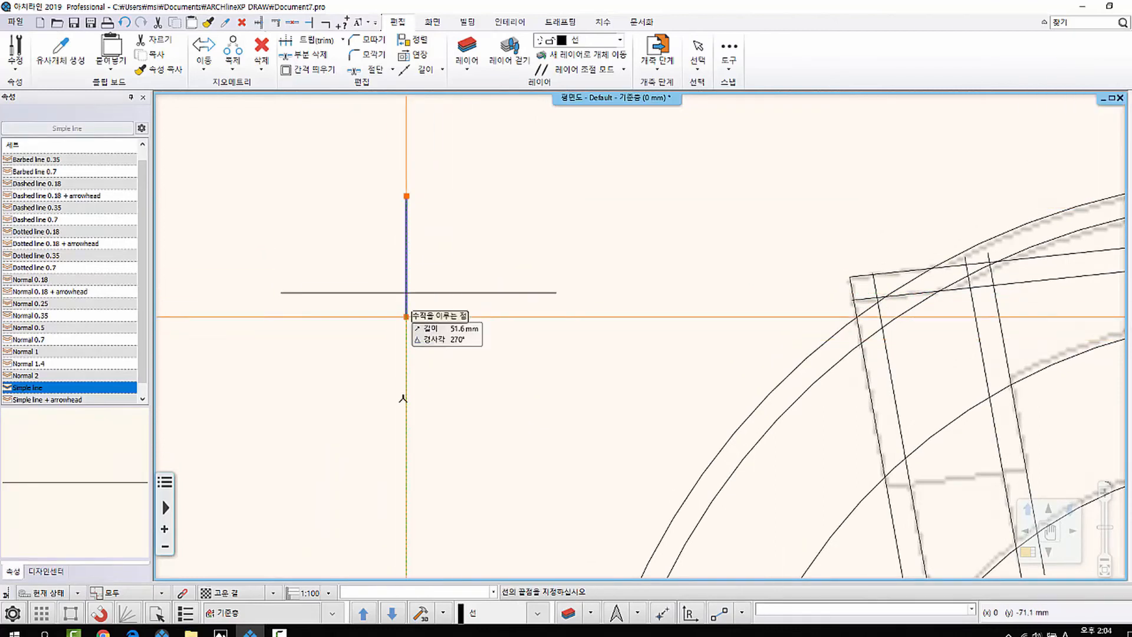
click(406, 402)
key(Escape)
Draw a shorter horizontal line left of the cross and a separate vertical line below it, leaving a gap between them.
scroll(430, 342, down, 1)
middle_drag(433, 336, 617, 259)
middle_drag(398, 331, 507, 408)
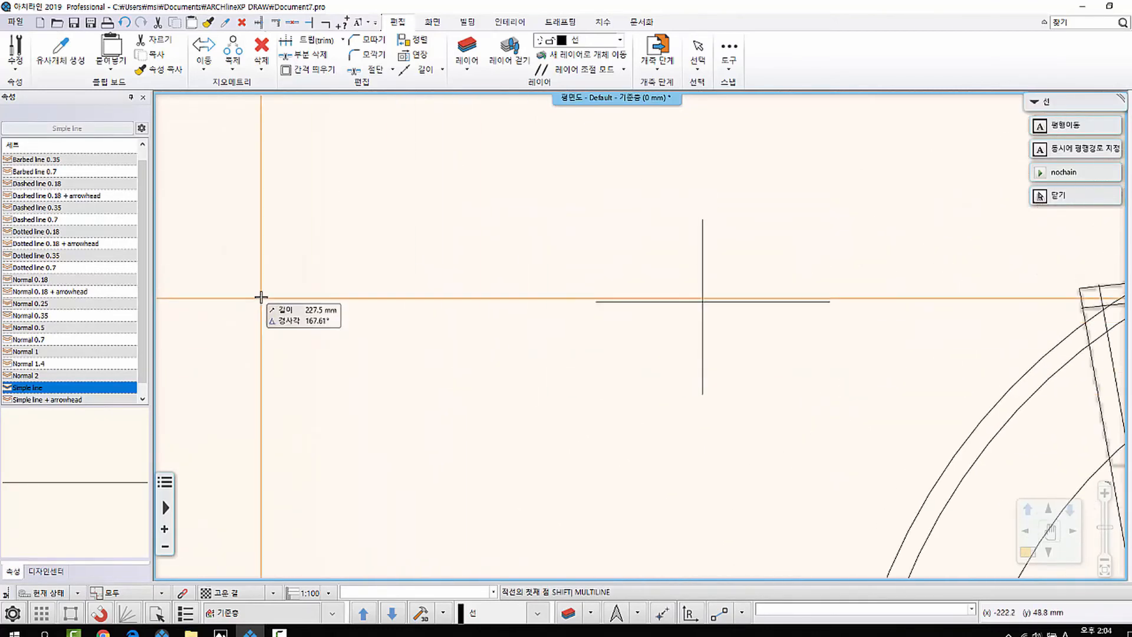
click(285, 268)
click(421, 268)
click(369, 298)
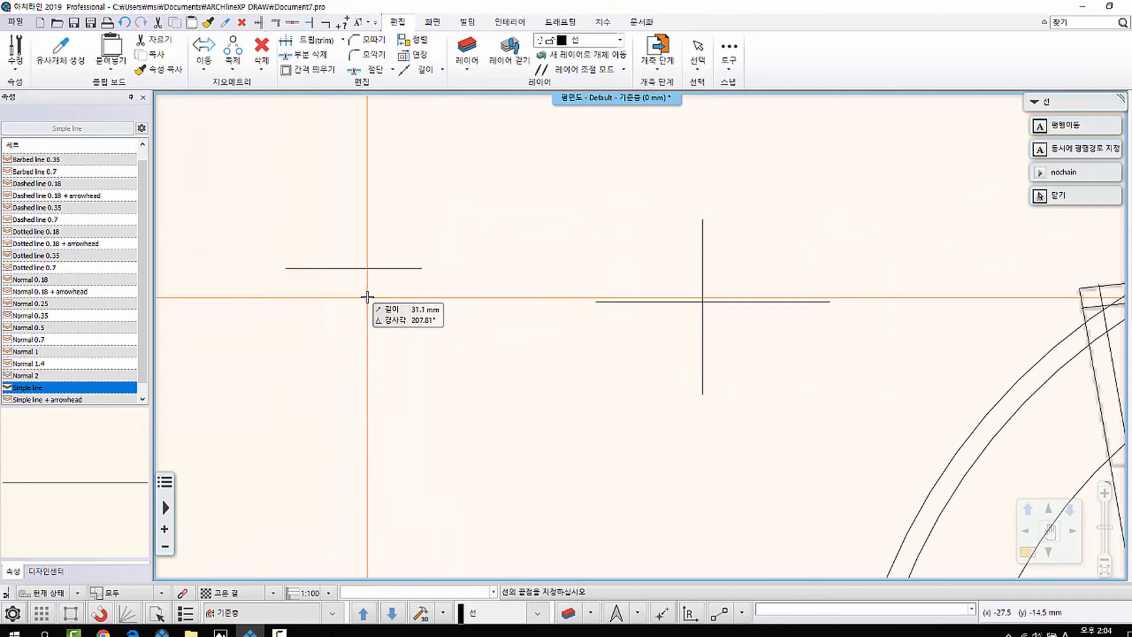
click(369, 423)
key(Escape)
Trim both lines of the practice cross with 양쪽 개체, keeping the horizontal's left part and the vertical's lower part.
middle_drag(476, 328, 447, 340)
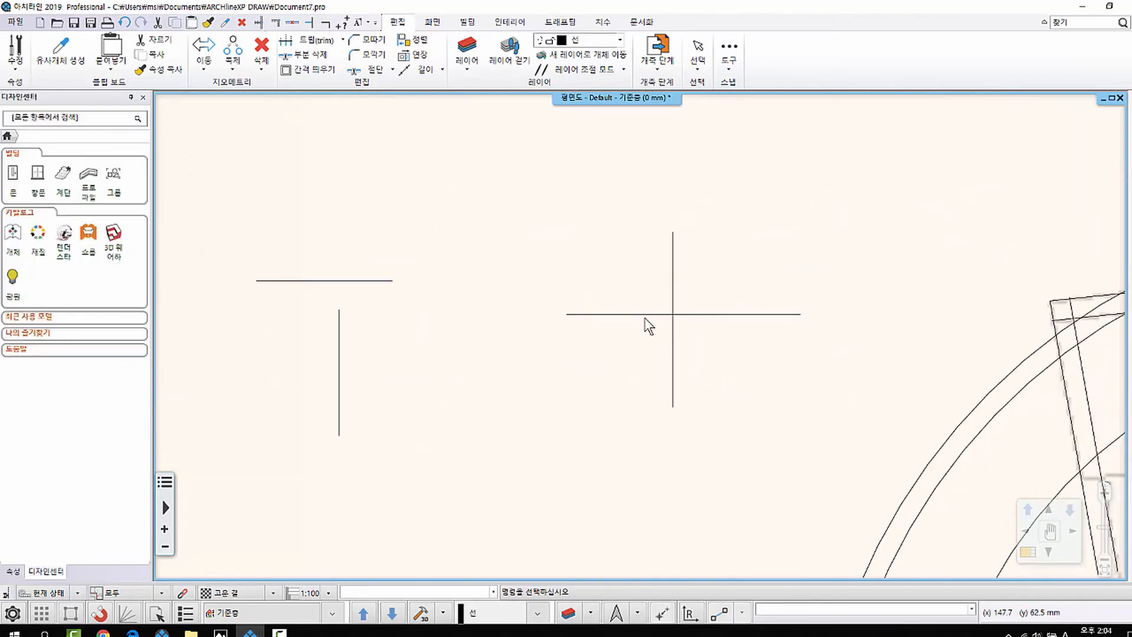
middle_drag(645, 318, 579, 330)
scroll(578, 331, up, 1)
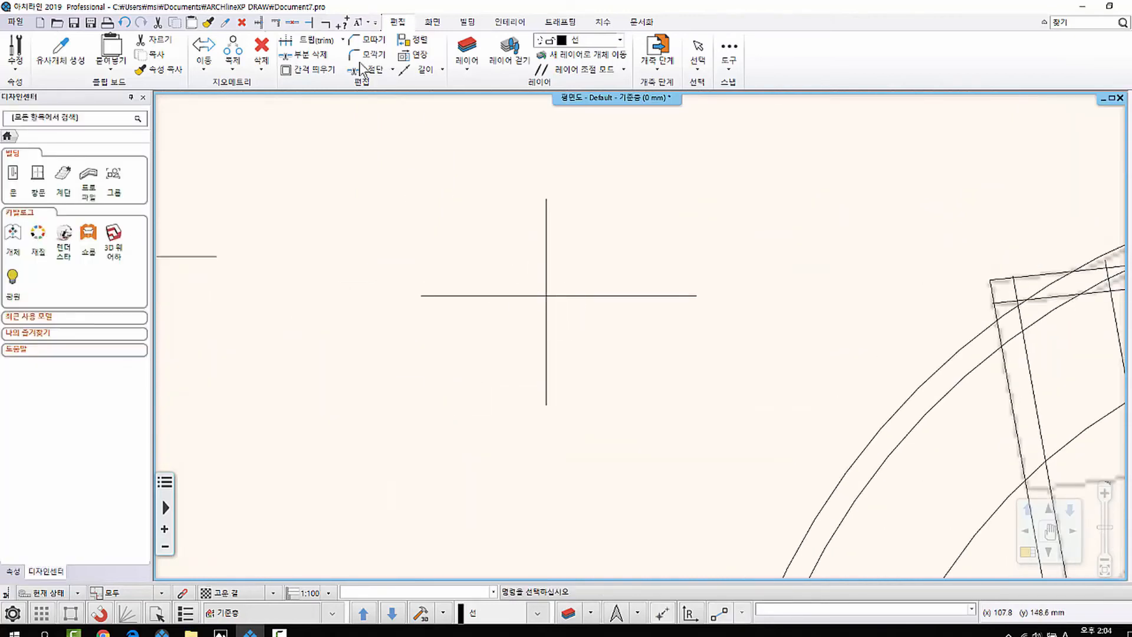
click(342, 39)
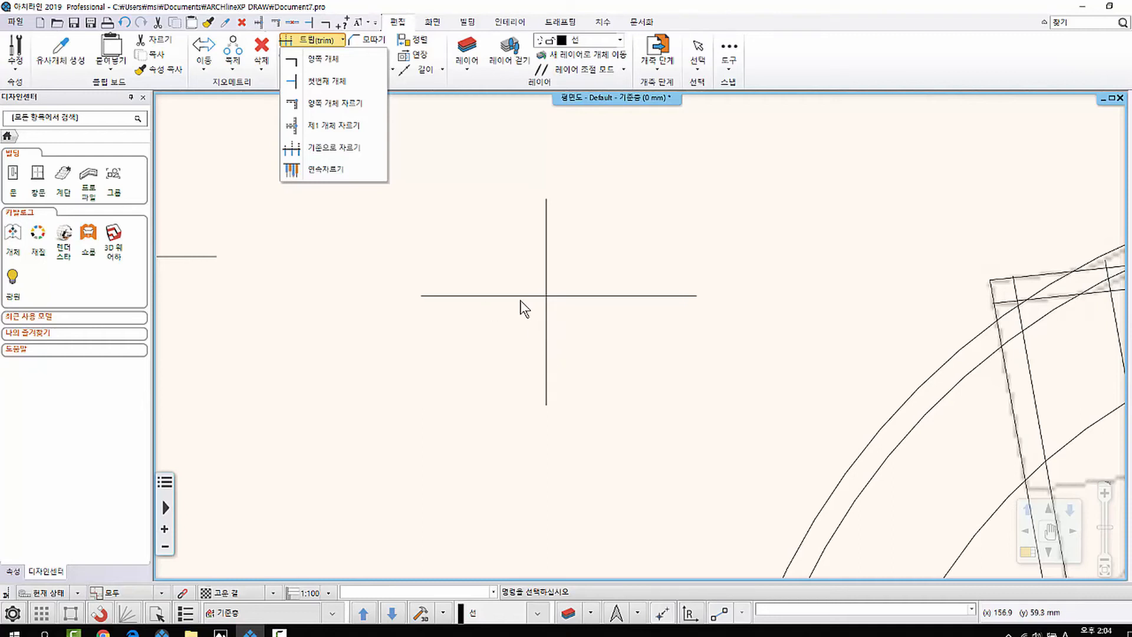
click(324, 62)
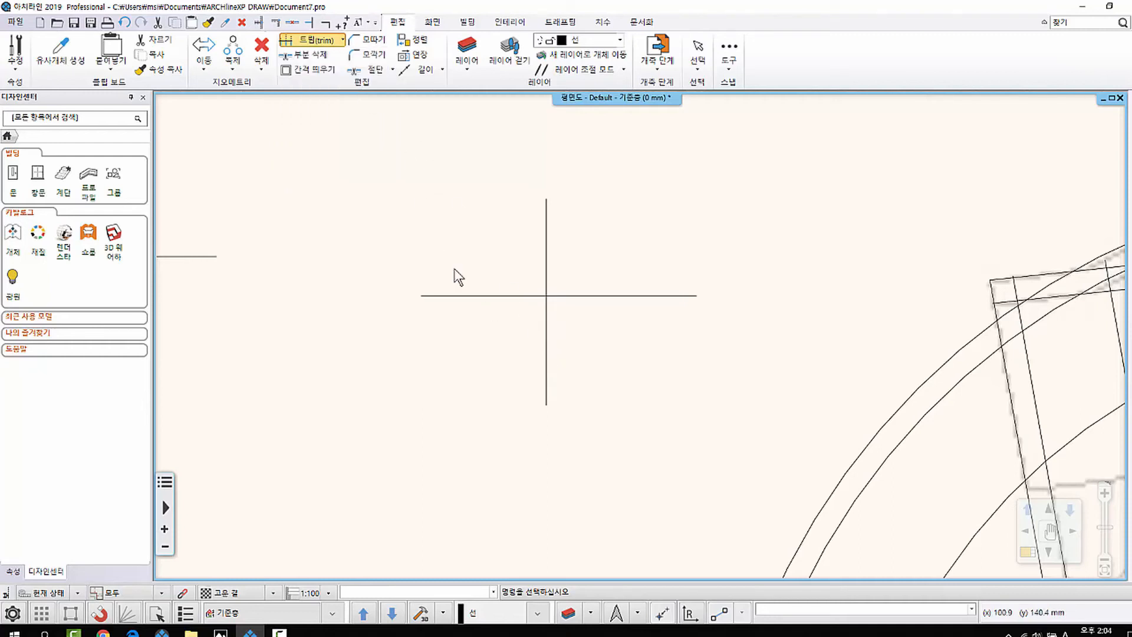
click(506, 294)
click(546, 329)
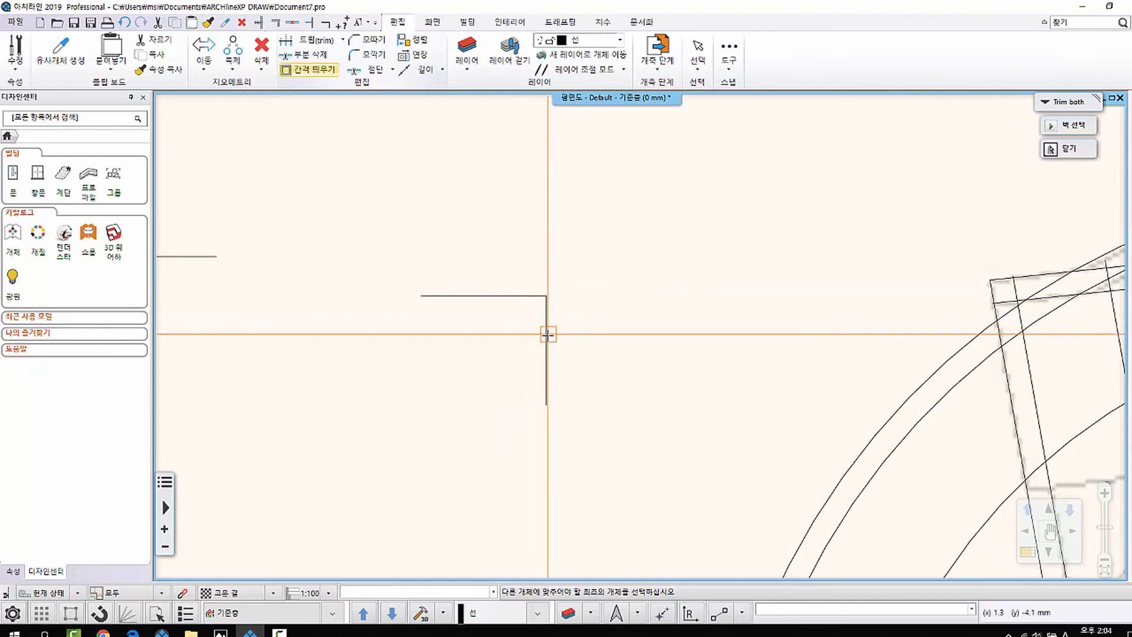
Join the separate horizontal and vertical practice lines into a corner, keeping the horizontal line's left part.
middle_drag(227, 284, 531, 306)
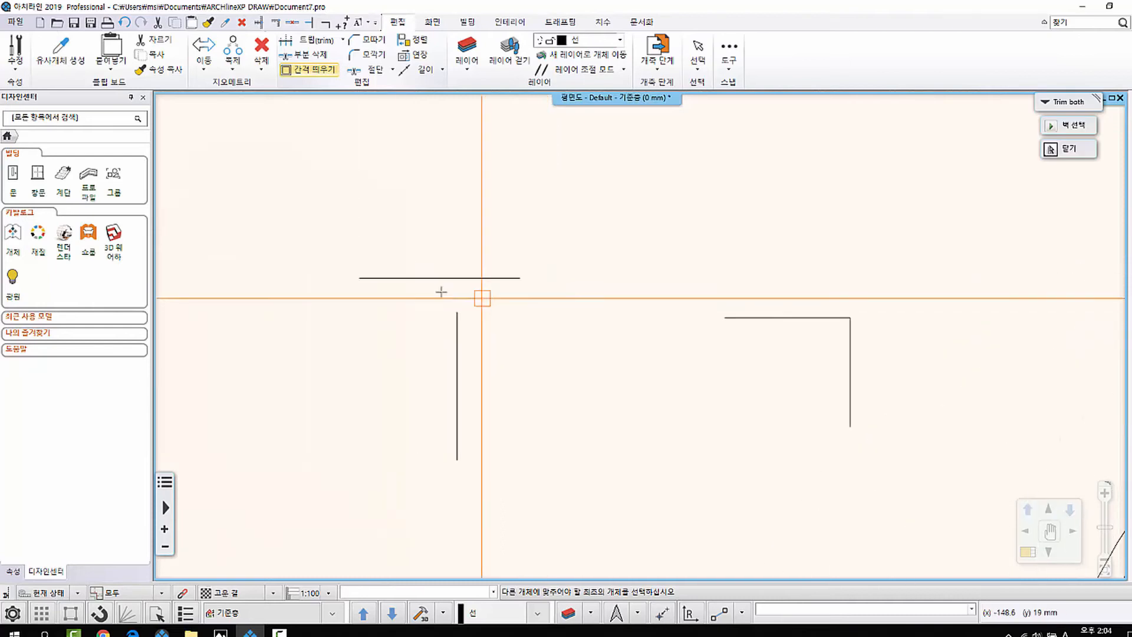
click(391, 278)
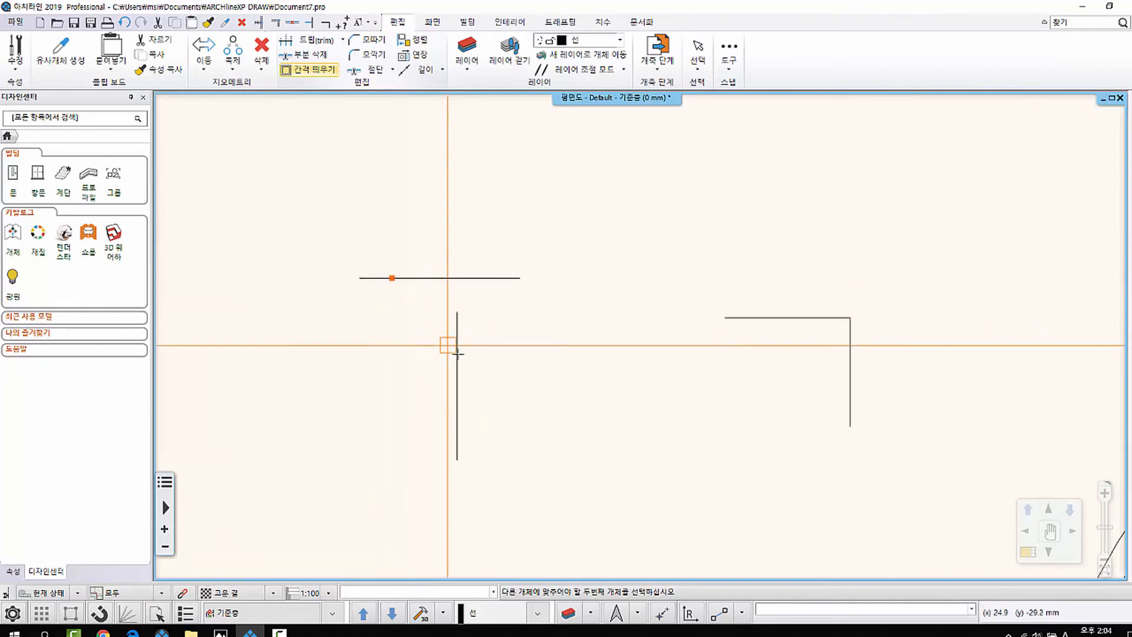
click(461, 357)
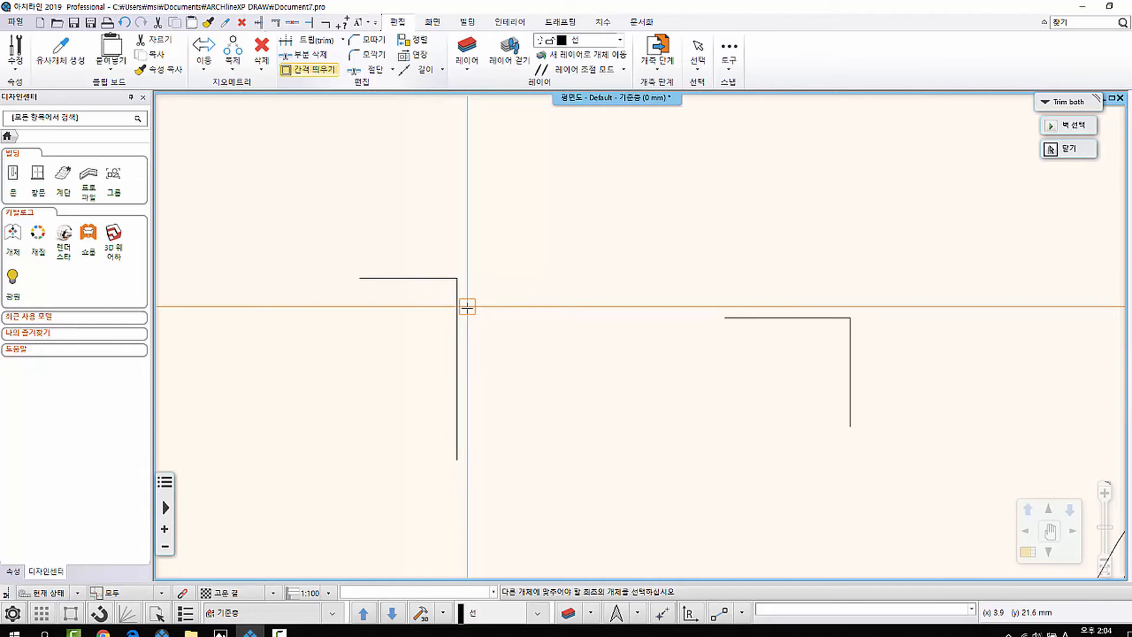
key(Escape)
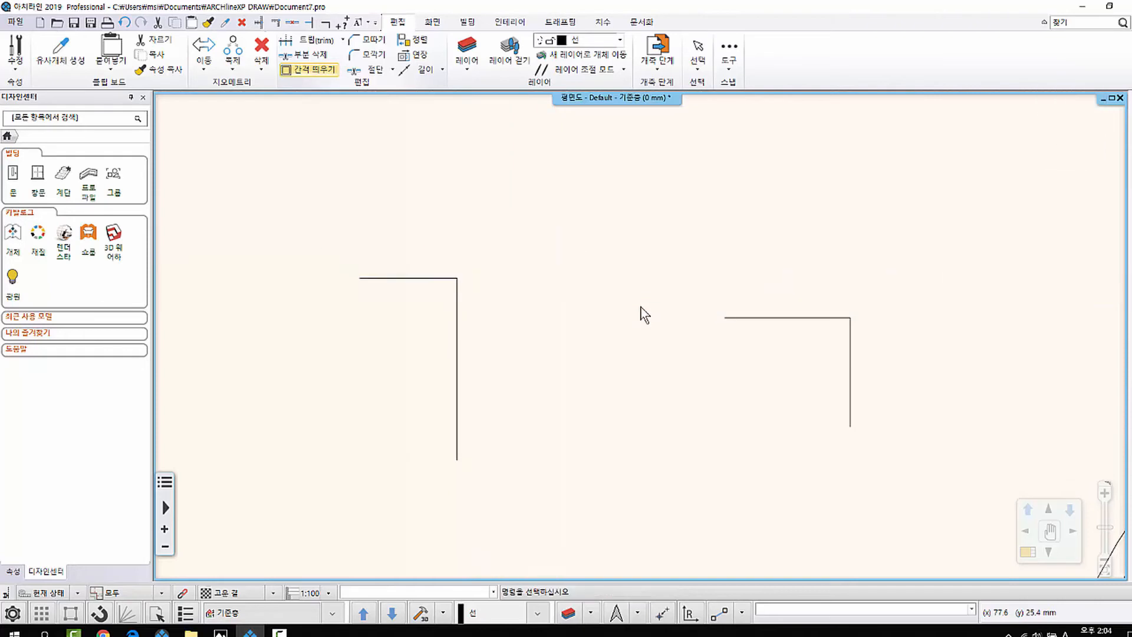
Undo both corner trims on the practice lines.
middle_drag(623, 316, 513, 319)
key(ctrl+z)
key(ctrl+z)
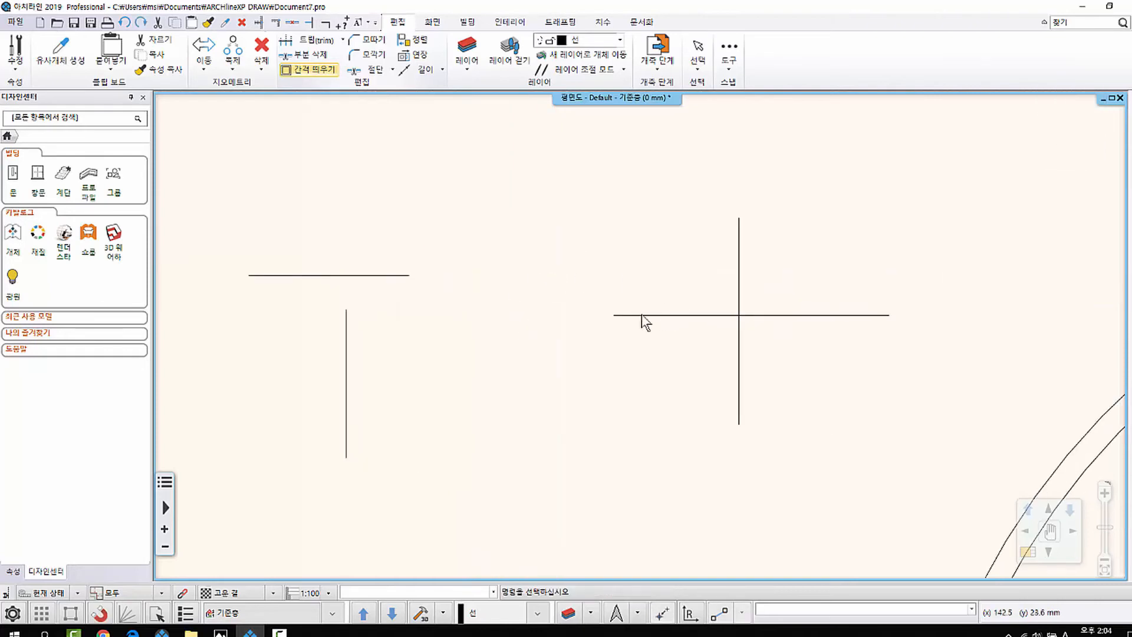
Trim the cross with 양쪽 개체 to its upper and right arms, and undo that trim.
middle_drag(642, 314, 579, 306)
click(312, 39)
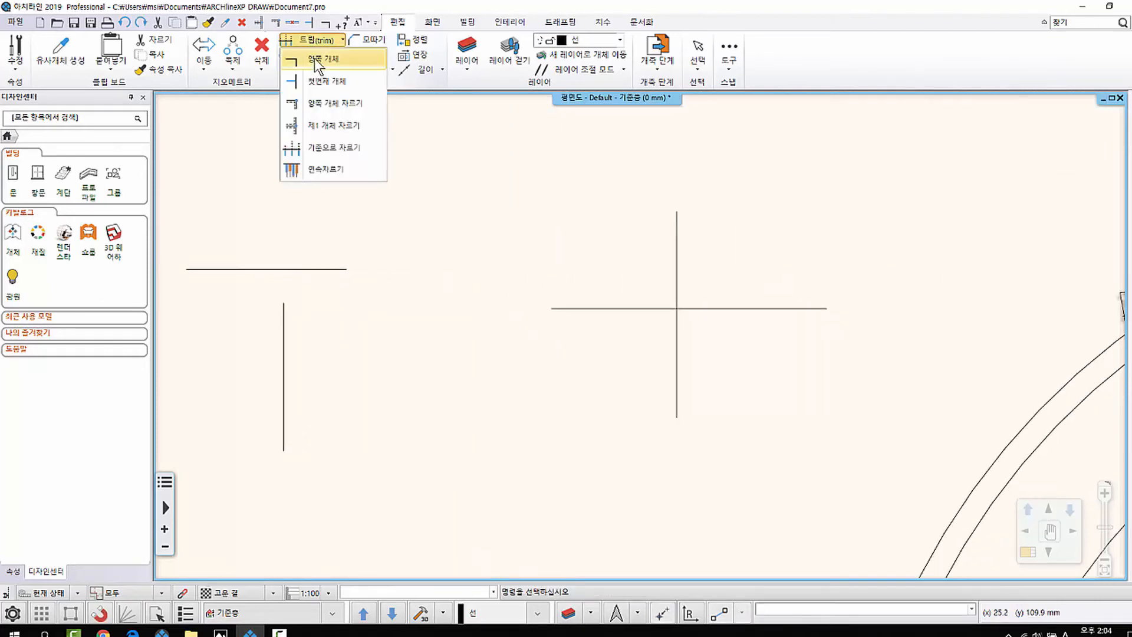
click(314, 58)
middle_drag(378, 177, 334, 180)
scroll(1083, 306, up, 1)
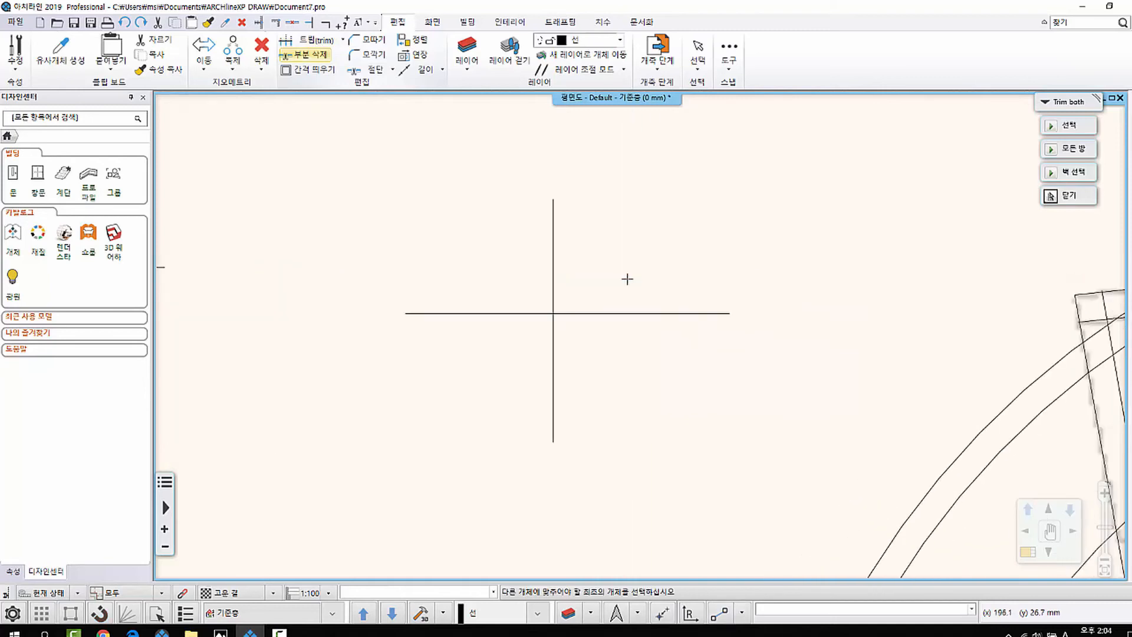
click(553, 220)
click(605, 319)
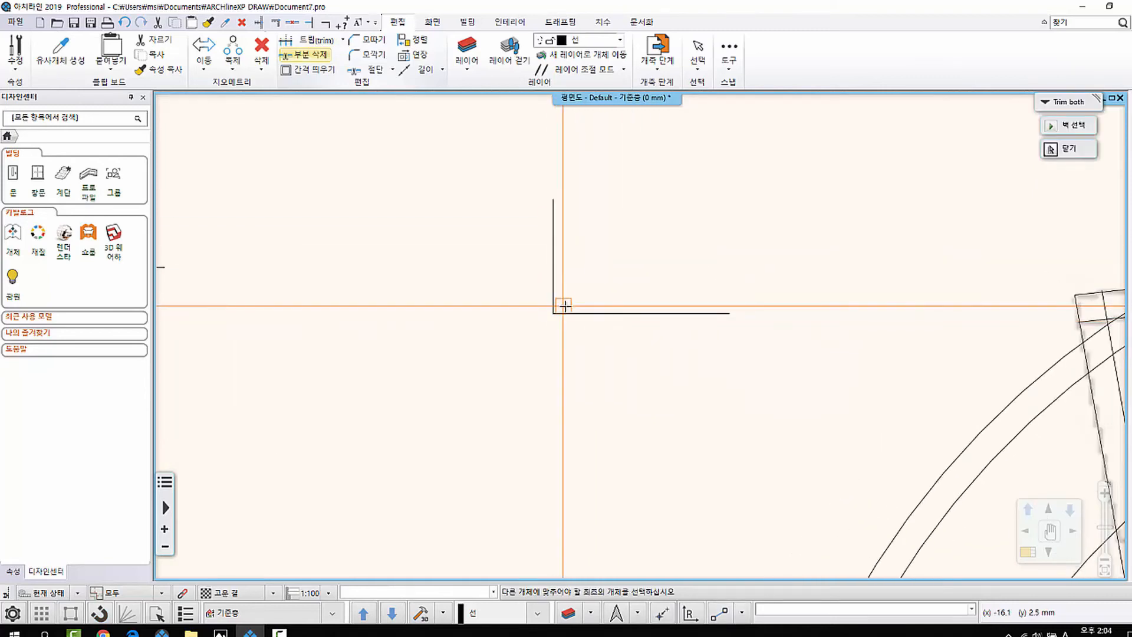
key(ctrl+z)
Try trimming the cross to its right and lower arms and to its left and upper arms, undoing each.
click(605, 314)
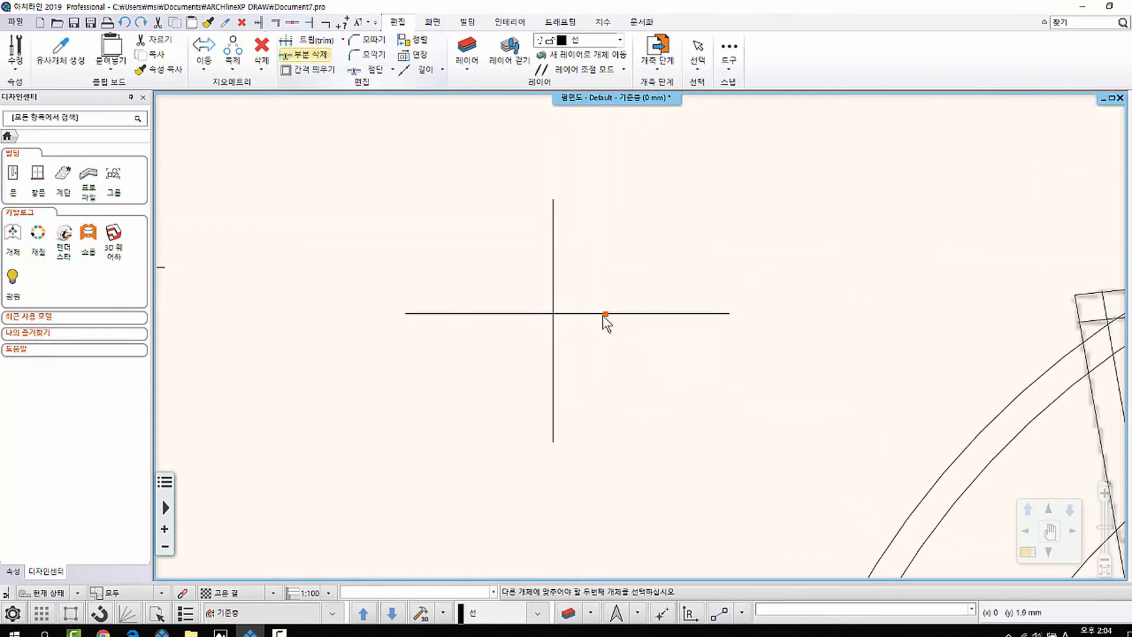
click(552, 359)
key(ctrl+z)
click(506, 311)
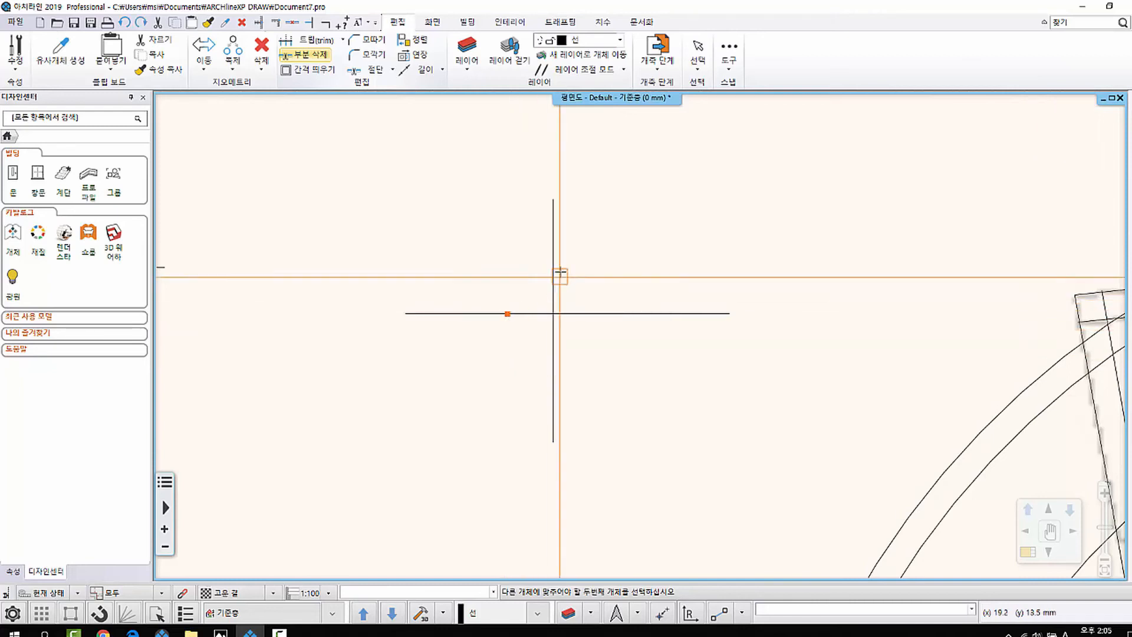
click(557, 270)
key(ctrl+z)
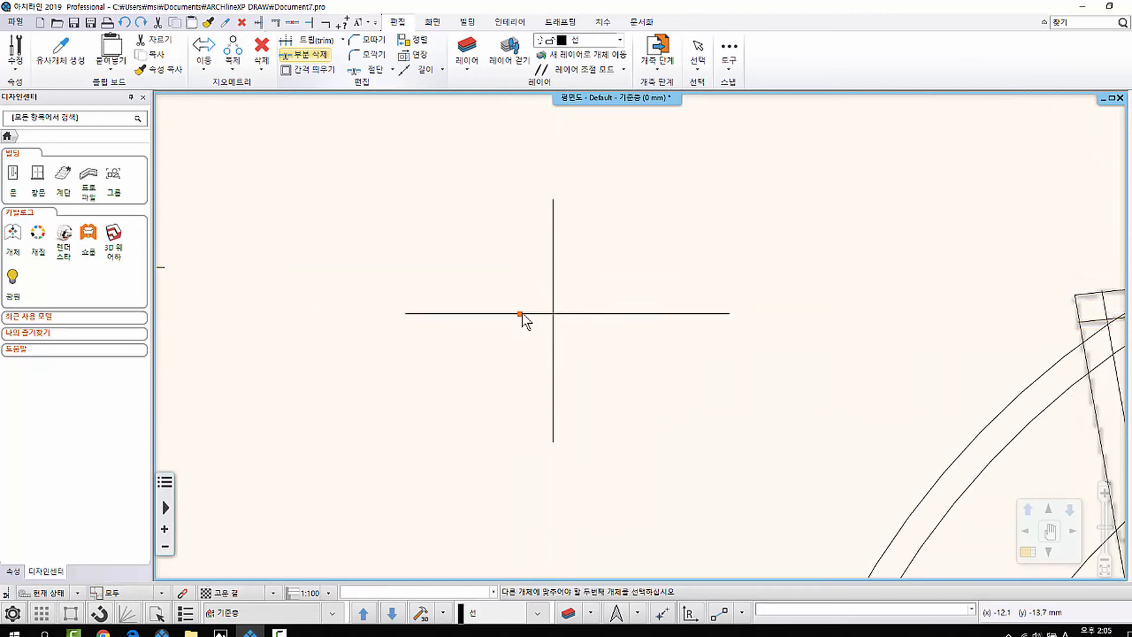
Trim the cross to its left and lower arms, and undo the trim.
click(523, 314)
click(552, 336)
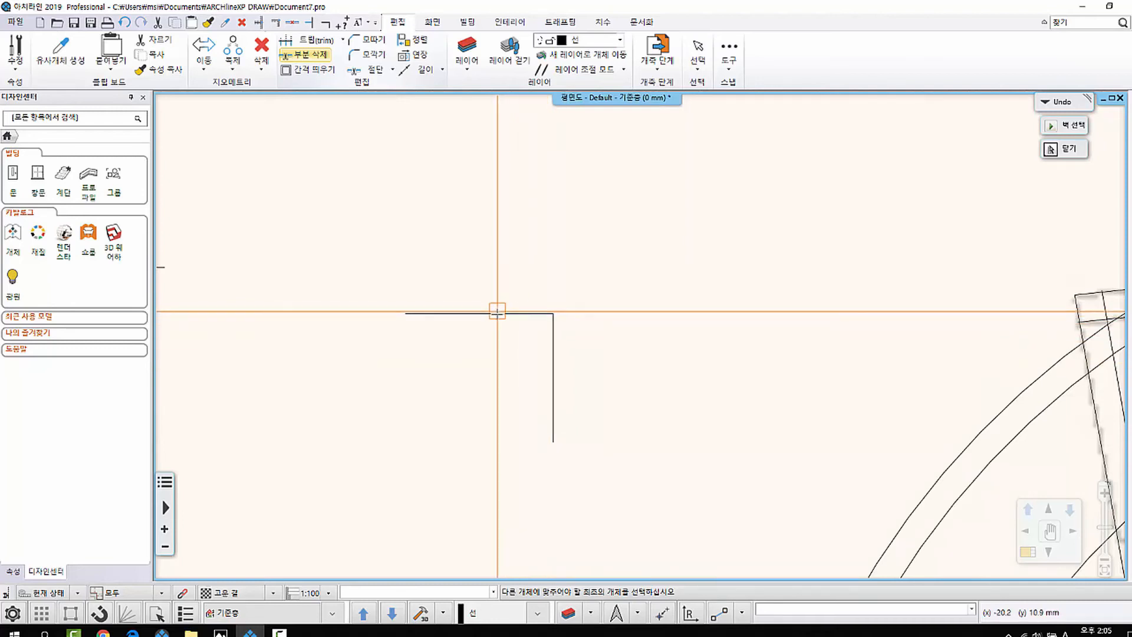
key(ctrl+z)
middle_drag(569, 293, 678, 330)
key(Escape)
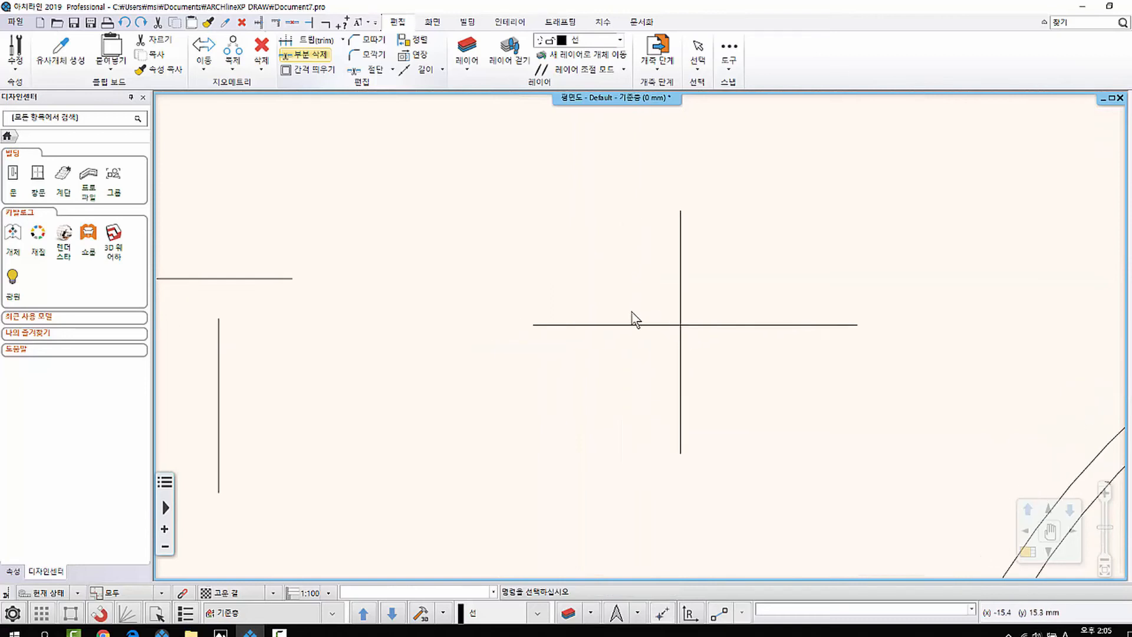
Trim the cross's vertical line at the horizontal with 첫번째 개체, keeping the vertical's lower part.
click(316, 37)
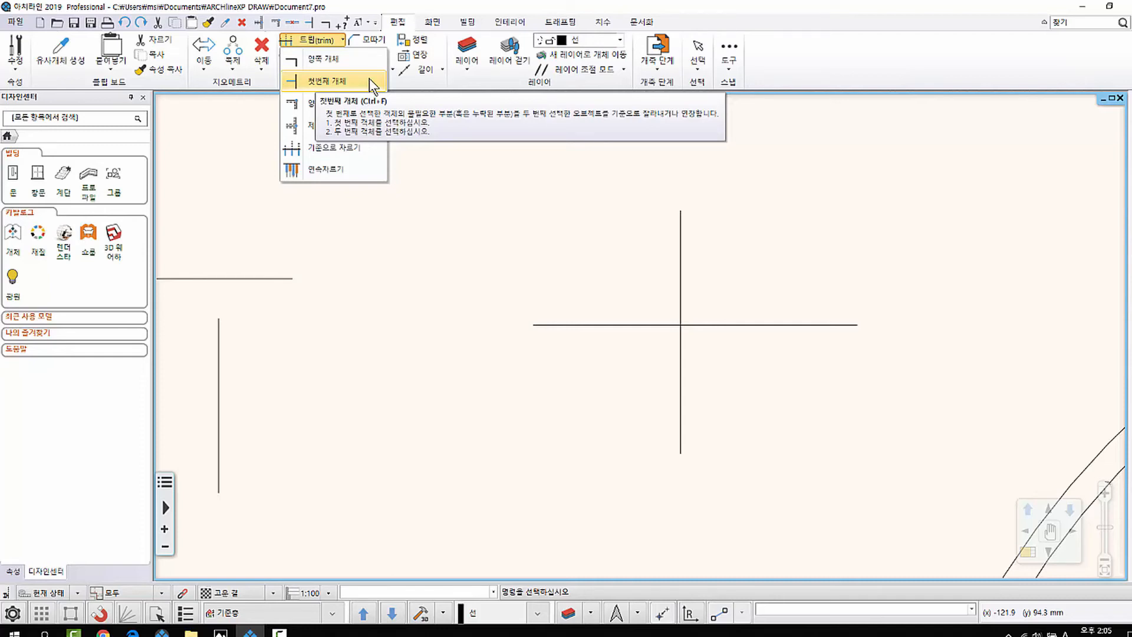
click(306, 81)
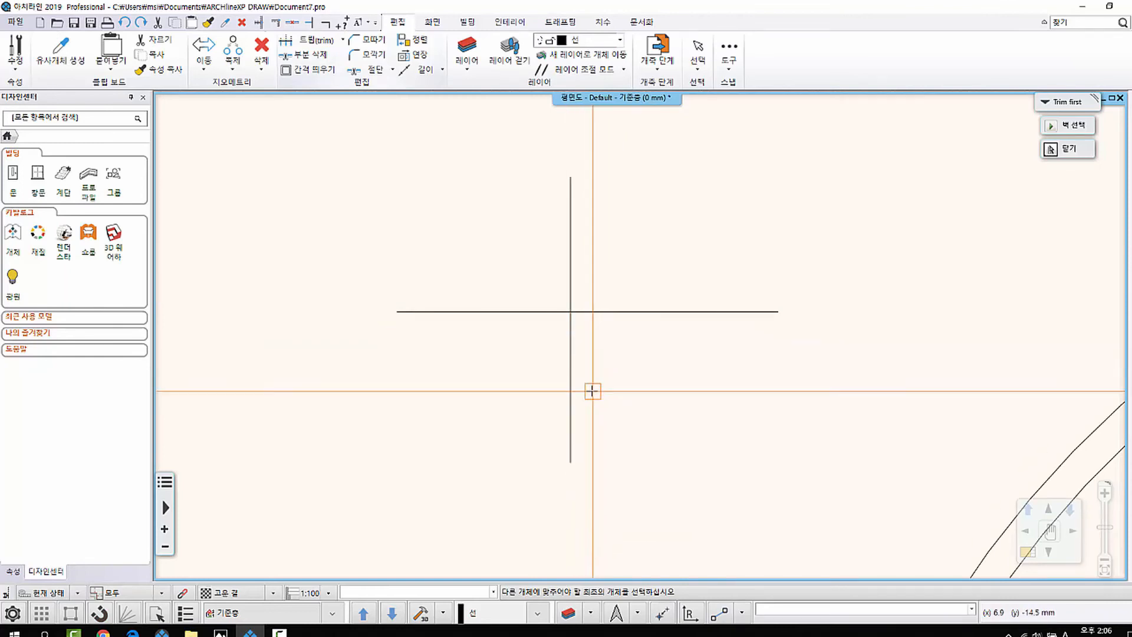
scroll(592, 390, up, 2)
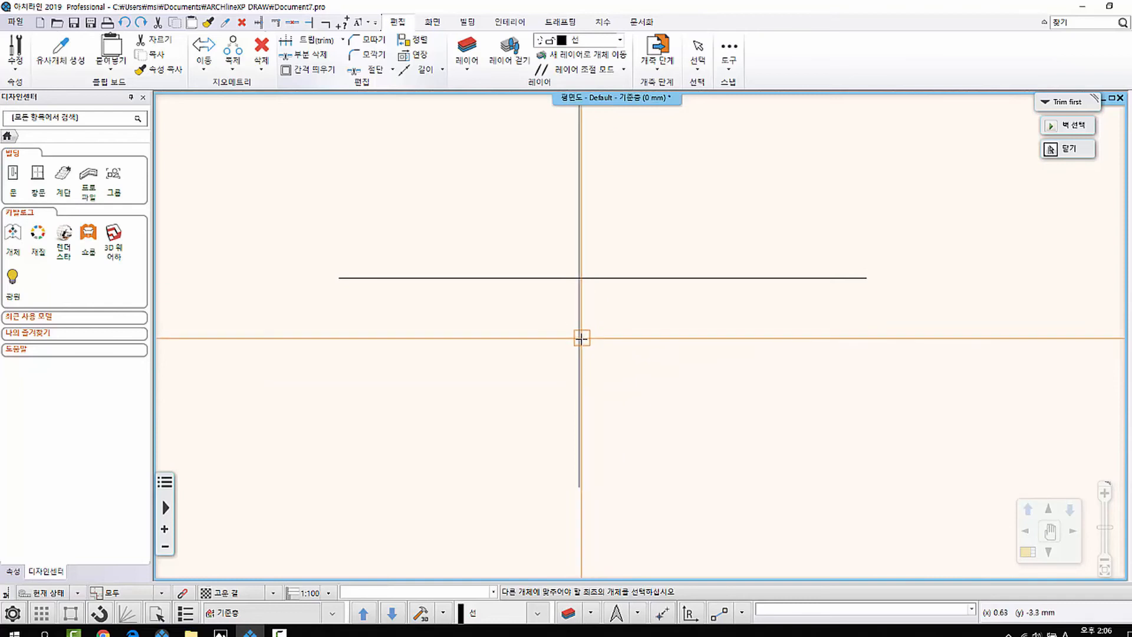
click(580, 338)
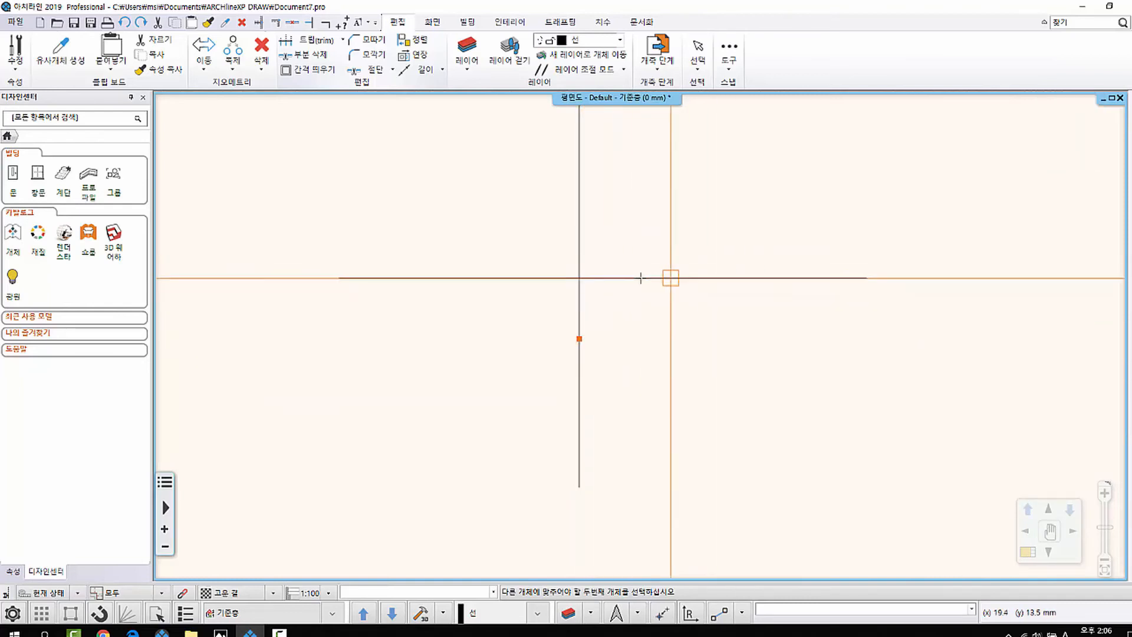
click(609, 278)
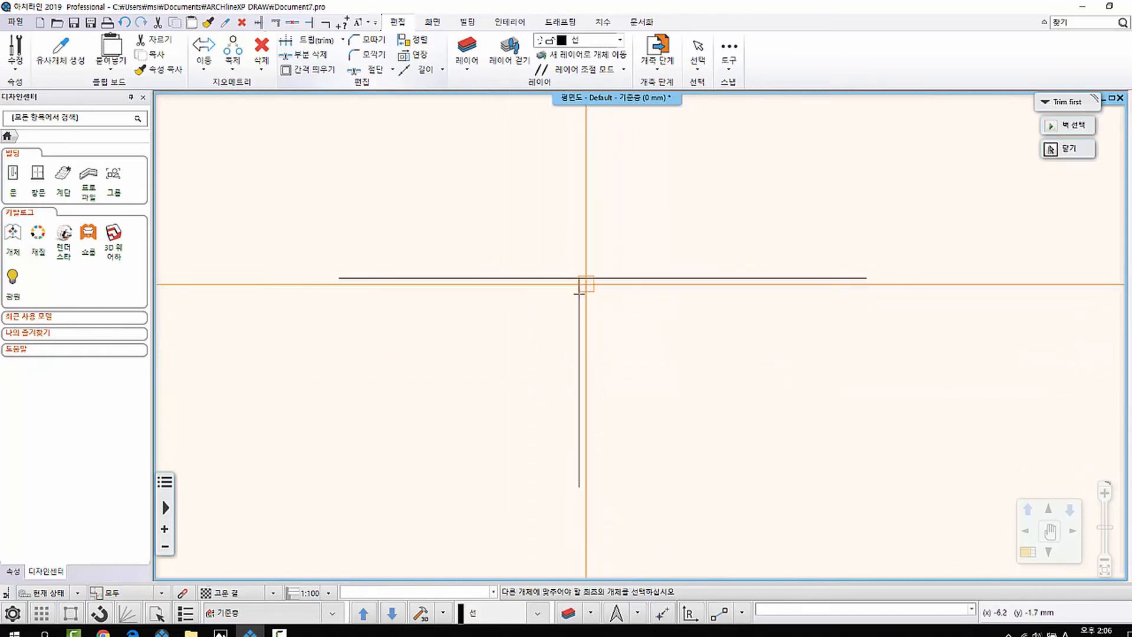
Trim the separate short horizontal line to the vertical line's alignment with 첫번째 개체, keeping its left part.
scroll(523, 306, down, 2)
middle_drag(501, 307, 629, 313)
middle_drag(300, 304, 527, 334)
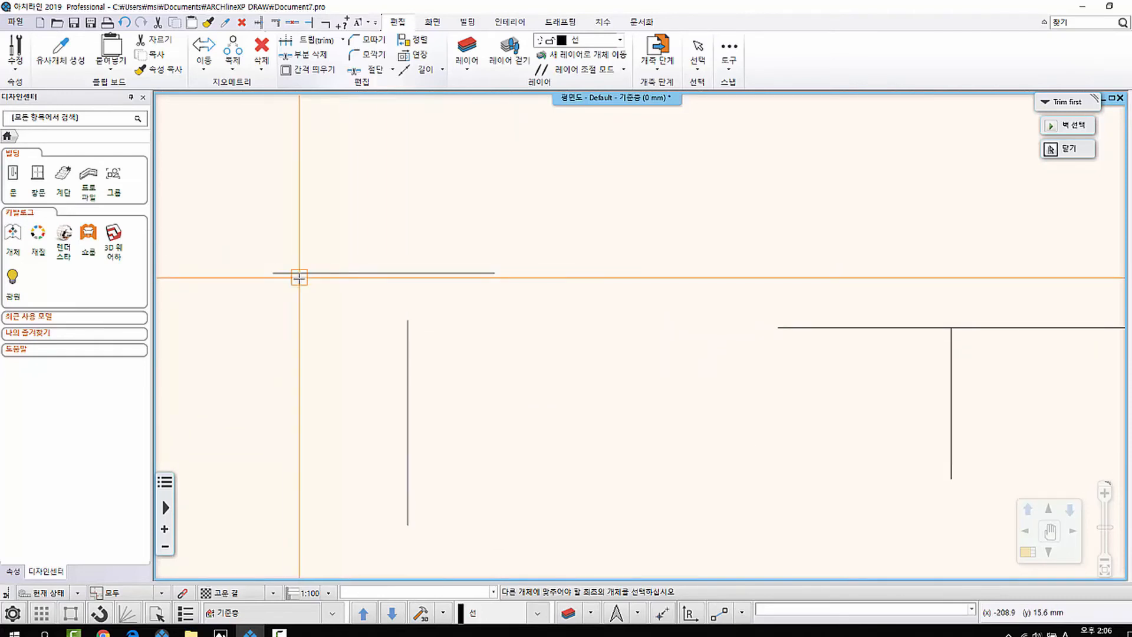
click(317, 273)
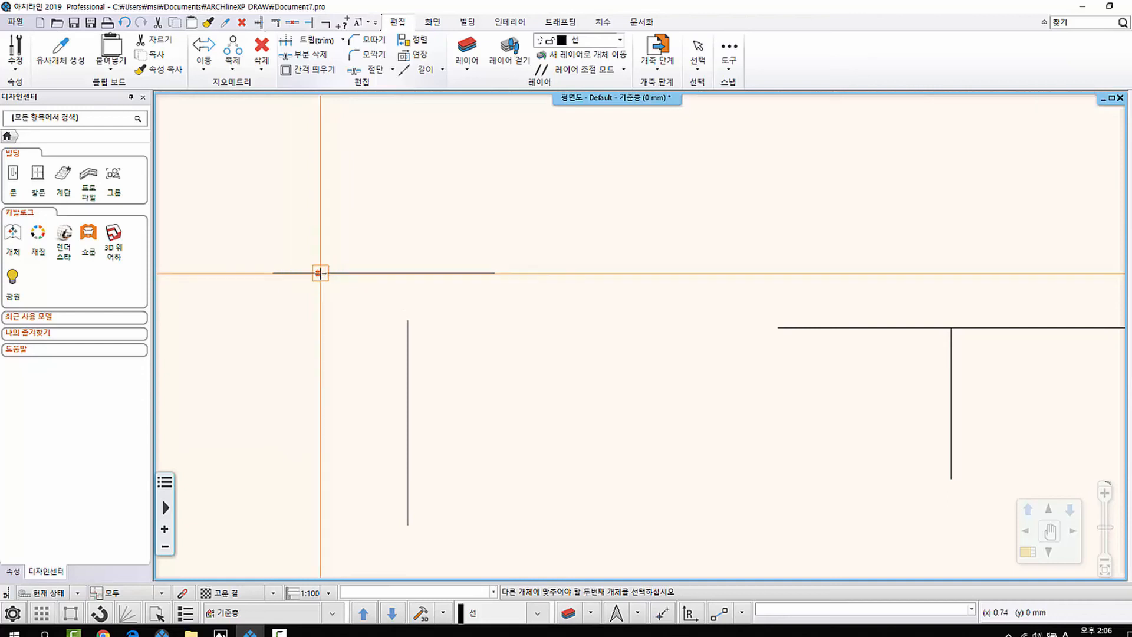
click(405, 341)
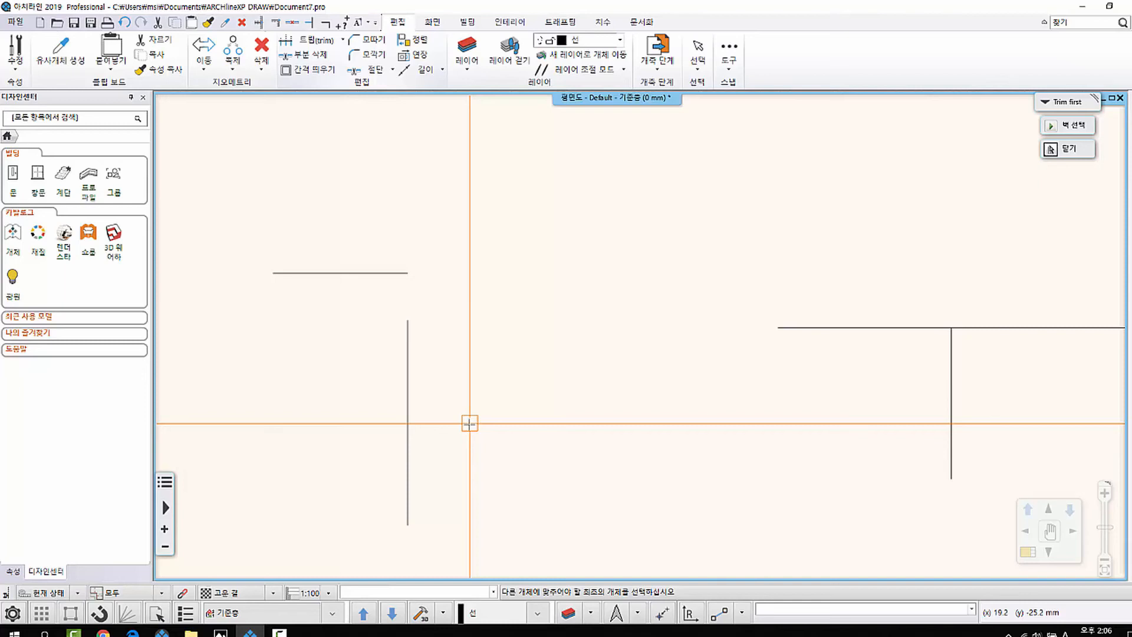
key(Escape)
Delete all four practice lines beside the chair.
middle_drag(634, 295, 460, 280)
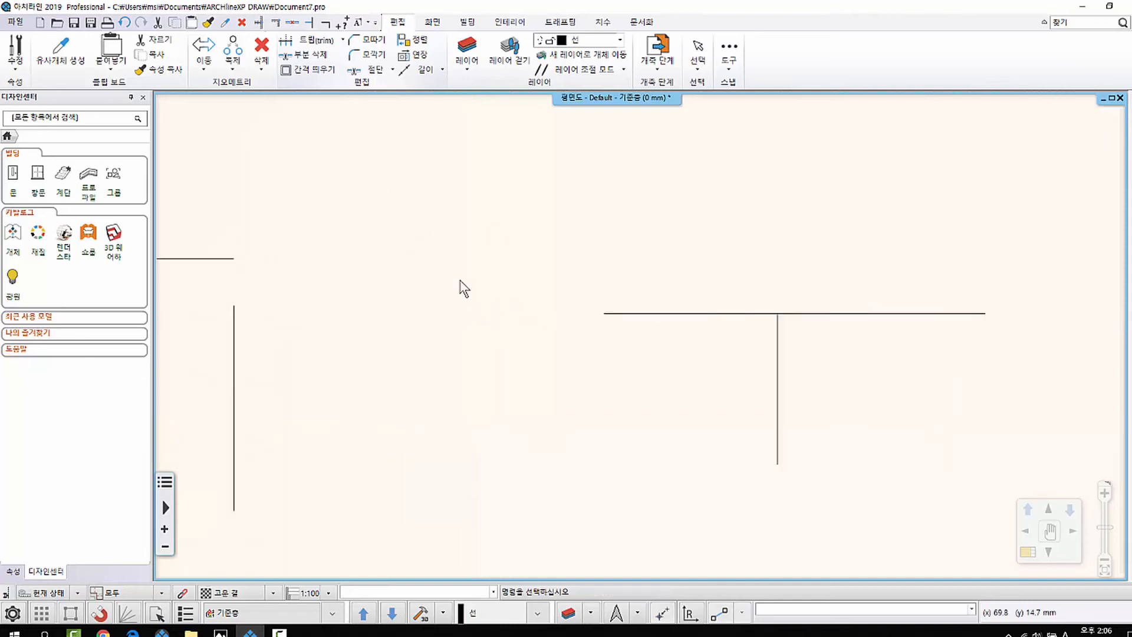
scroll(730, 321, down, 2)
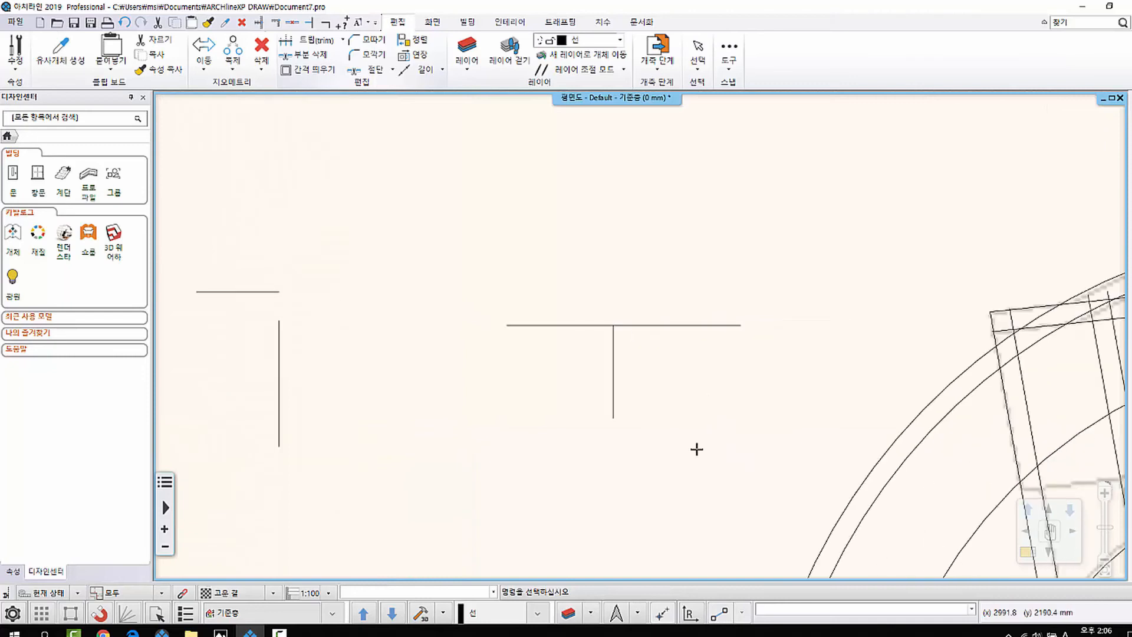
drag(707, 450, 251, 245)
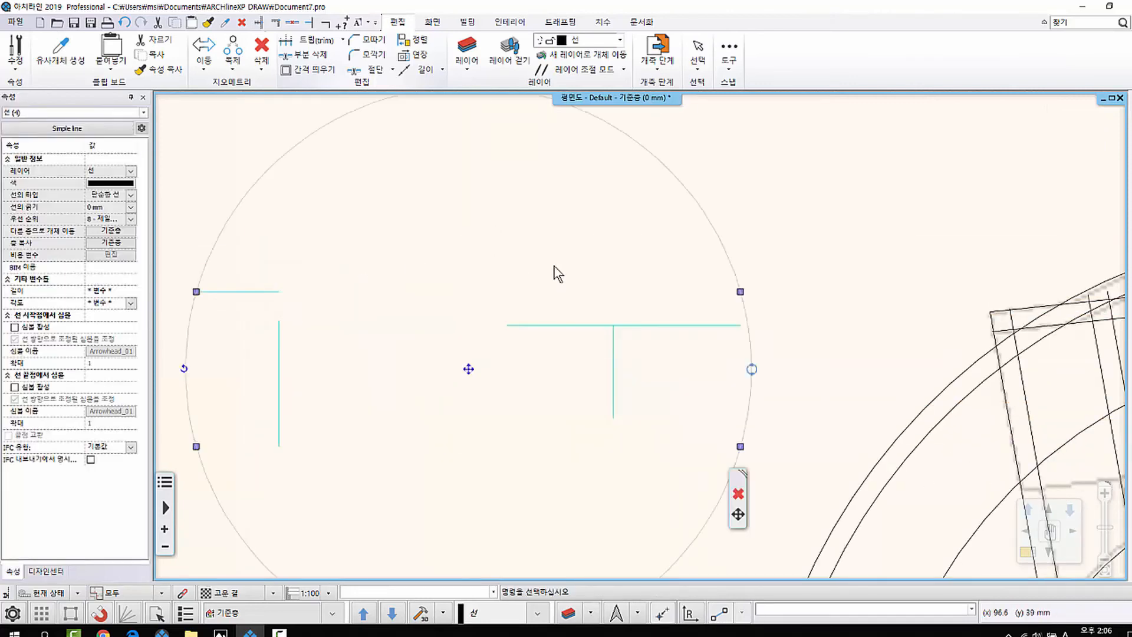
key(Delete)
Trim the upper slanted line and the outer backrest arc to each other with 양쪽 개체, and undo the trim.
scroll(662, 331, up, 5)
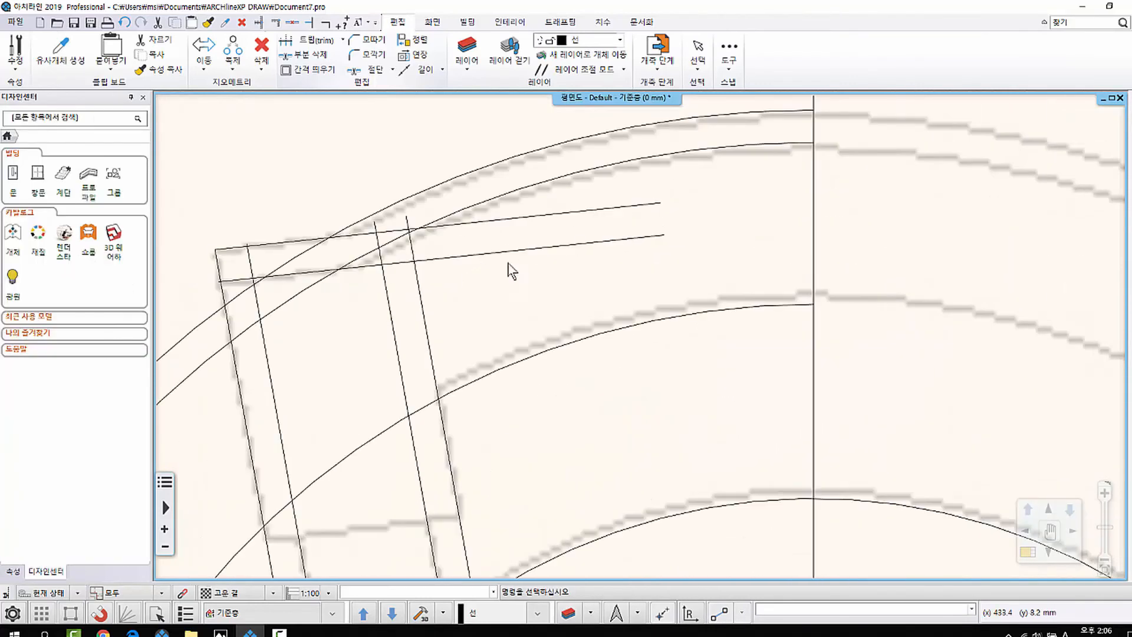
scroll(468, 256, down, 2)
scroll(371, 316, up, 4)
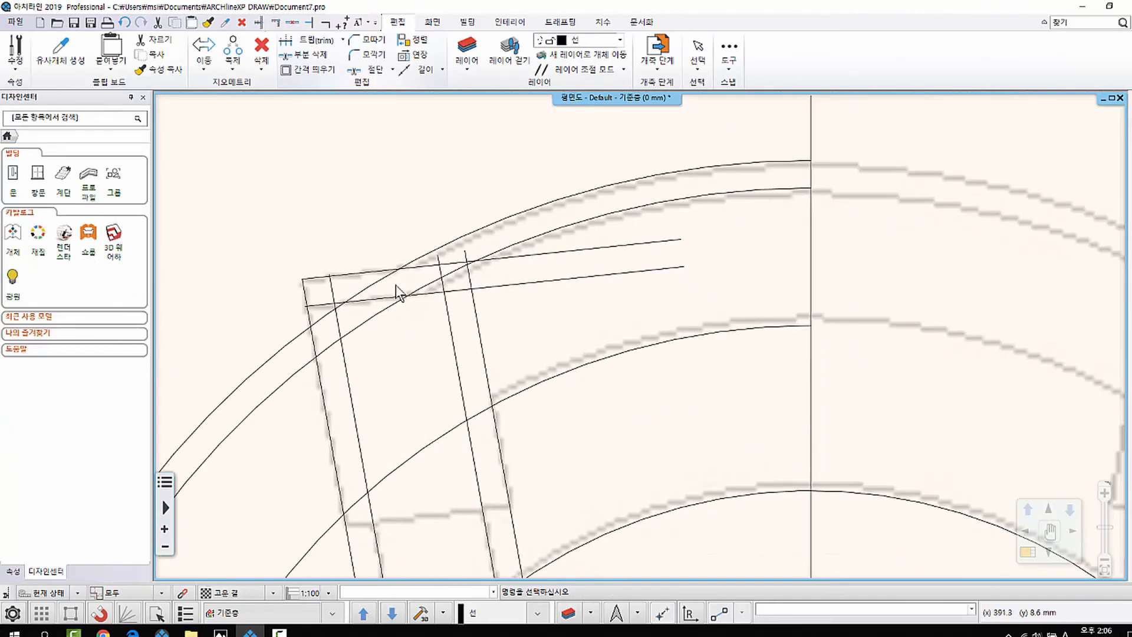
scroll(389, 314, up, 1)
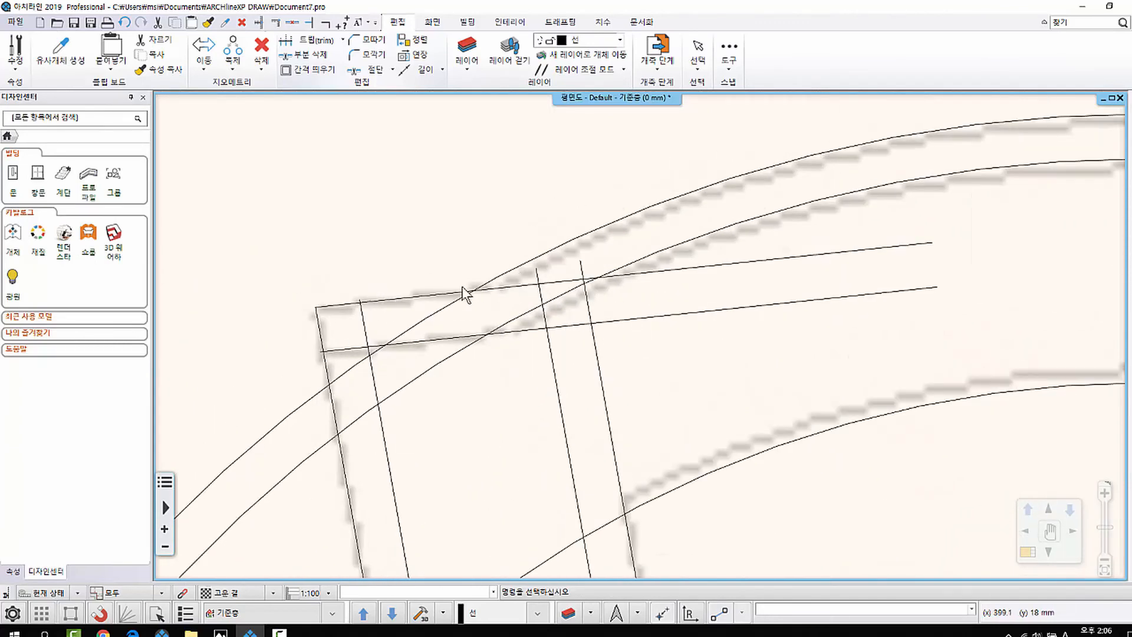
scroll(507, 307, up, 1)
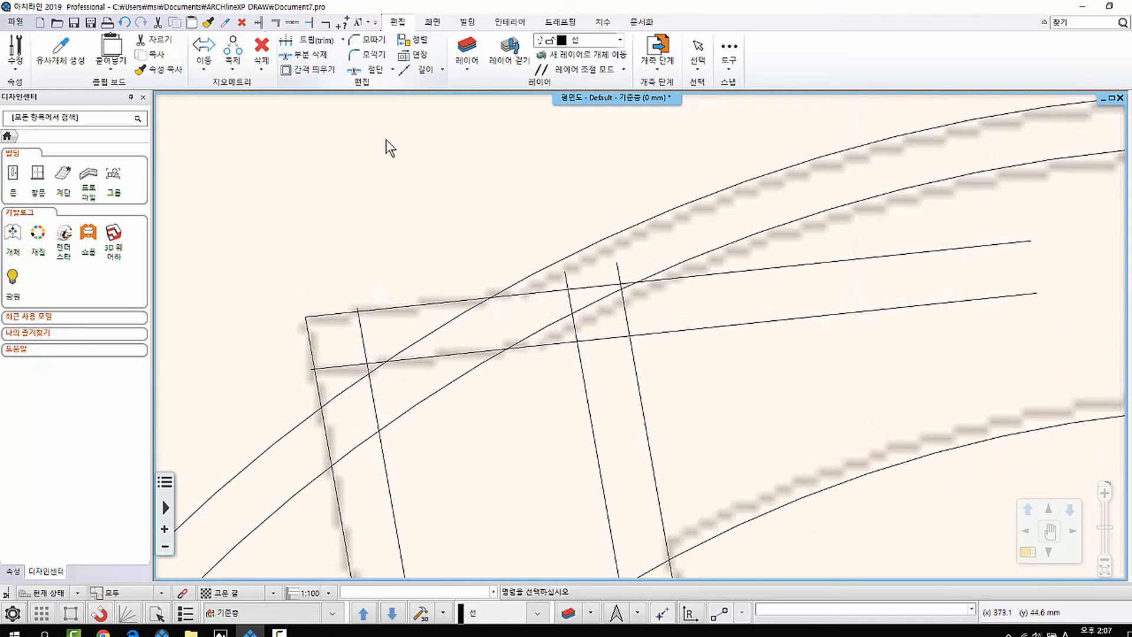
click(325, 43)
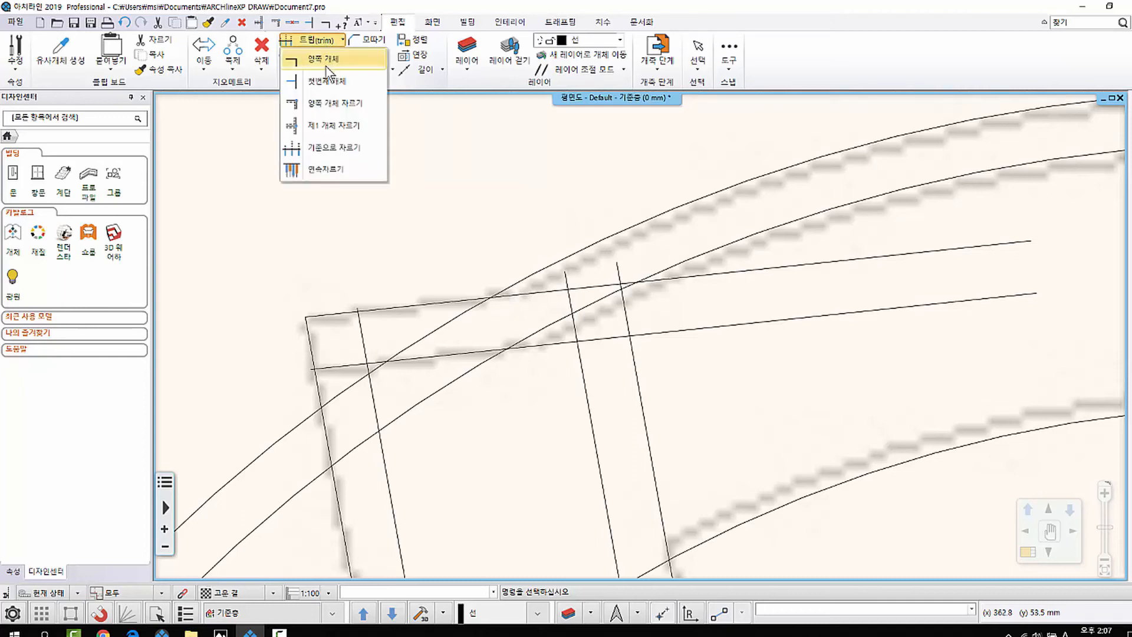
click(323, 58)
click(420, 307)
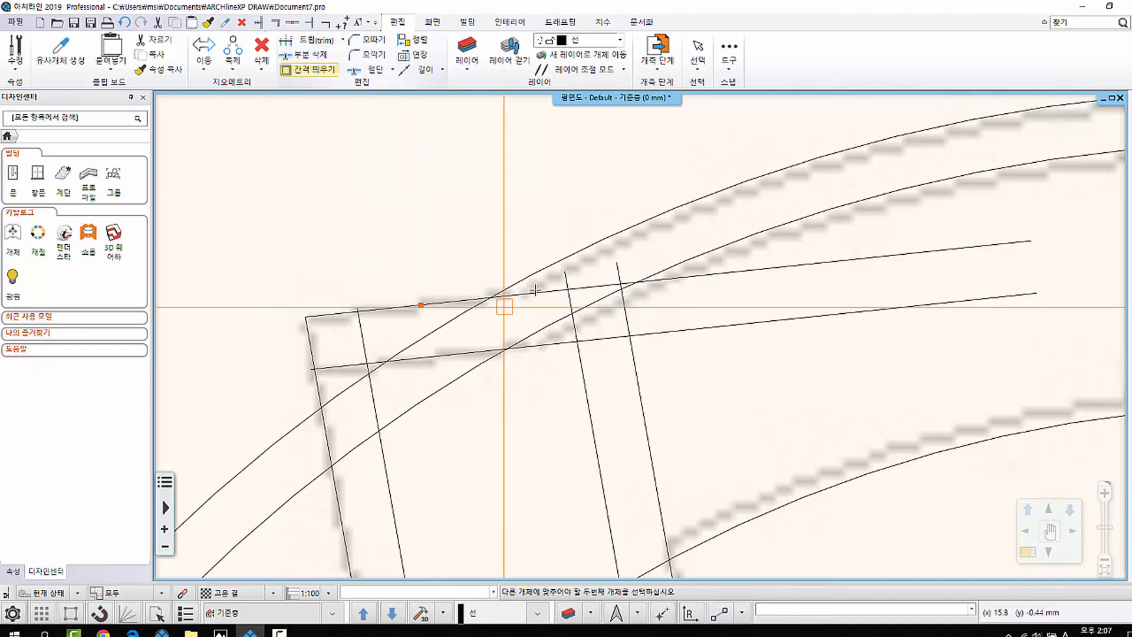
click(599, 239)
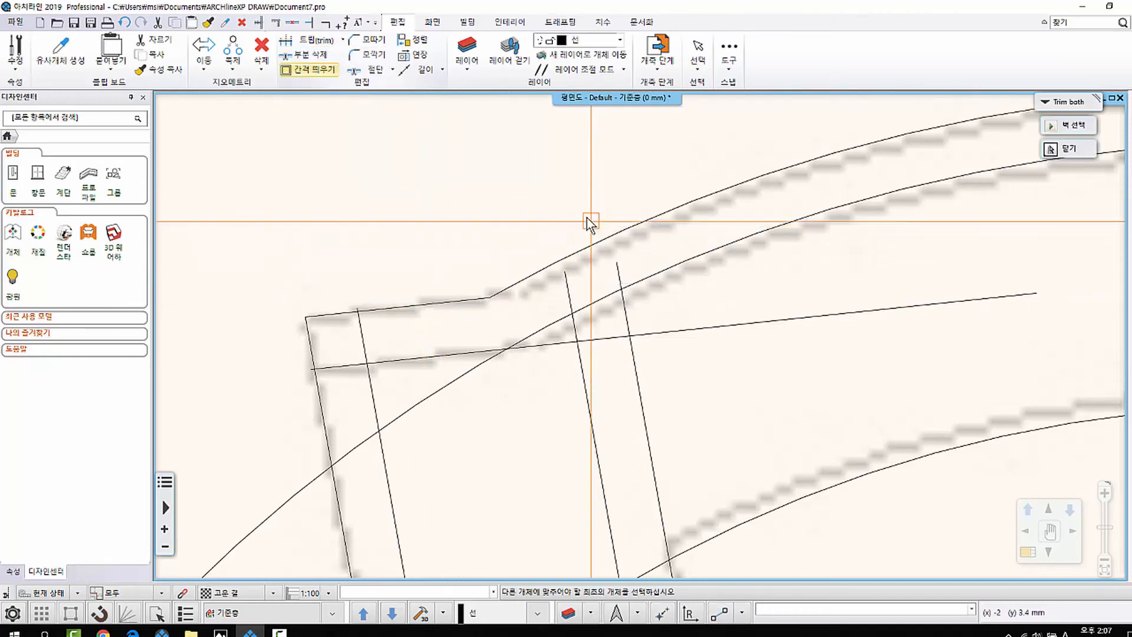
key(ctrl+z)
Trim the upper slanted line and outer backrest arc to a corner, keeping the line's left part and the arc's right part.
click(453, 319)
click(542, 296)
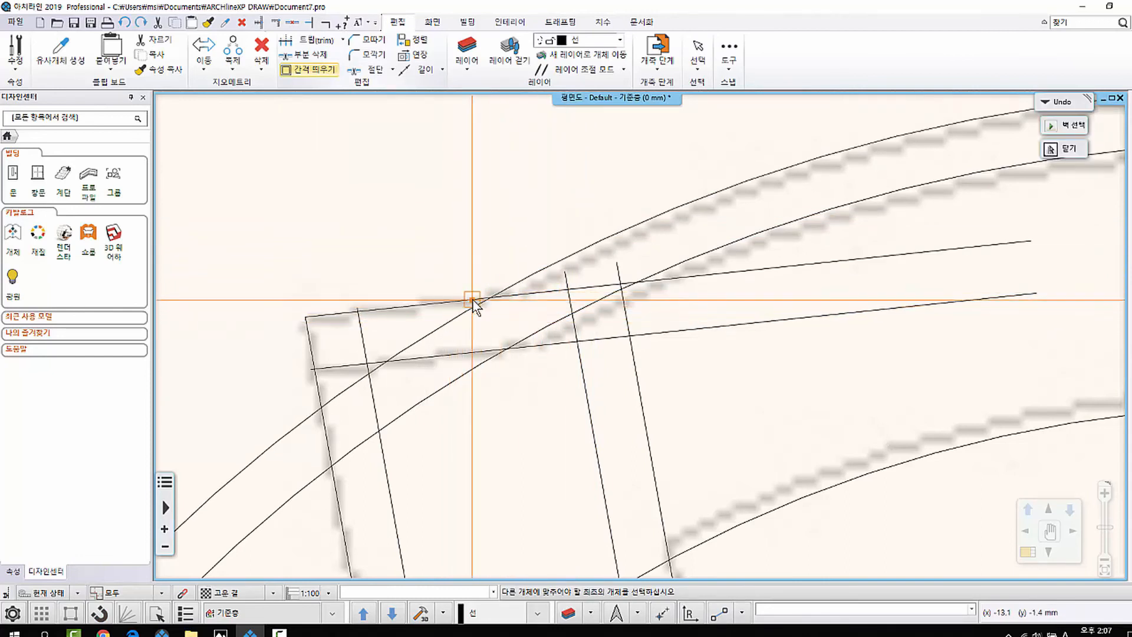
click(426, 304)
click(539, 274)
scroll(538, 275, down, 3)
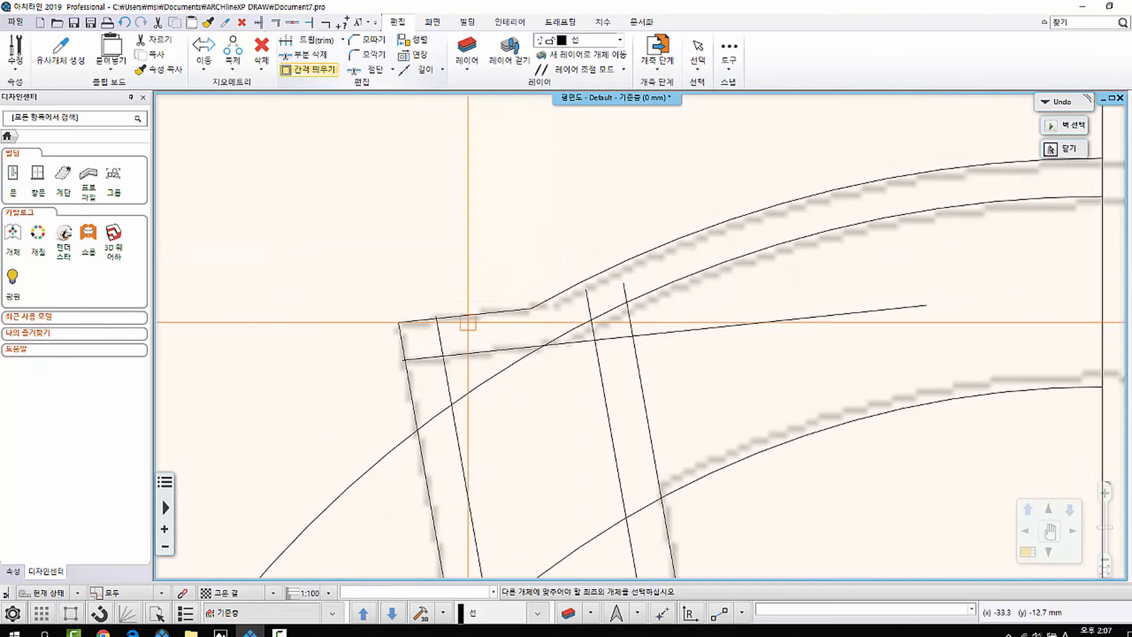
key(Escape)
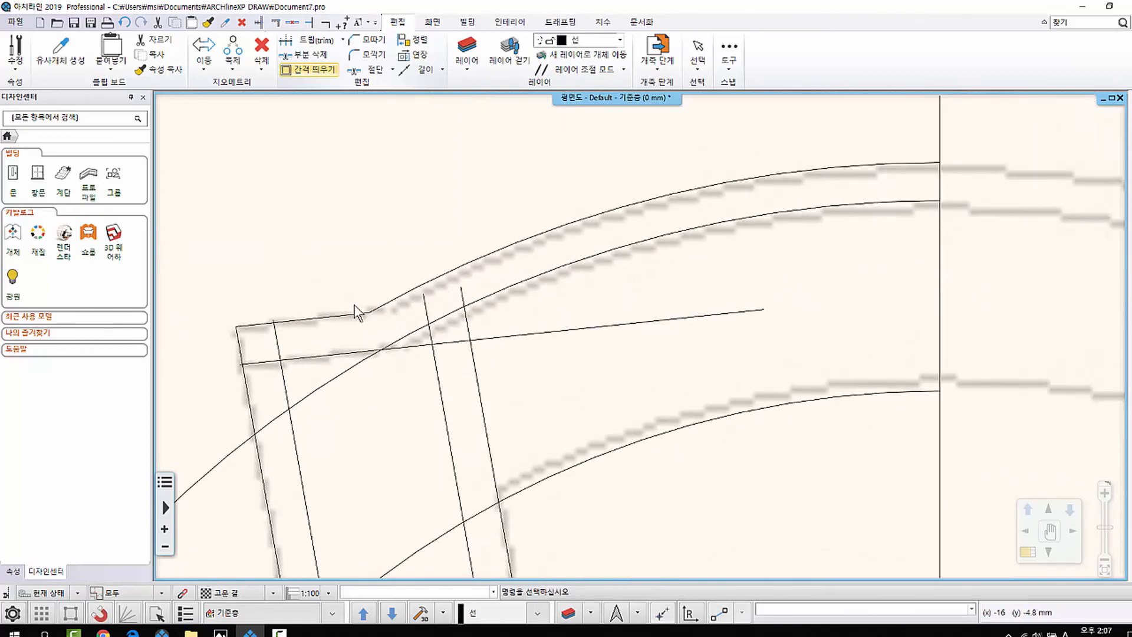
Trim the lower slanted line and the inner backrest arc to a corner with 양쪽 개체, keeping the line's left and the arc's right part.
scroll(435, 293, up, 2)
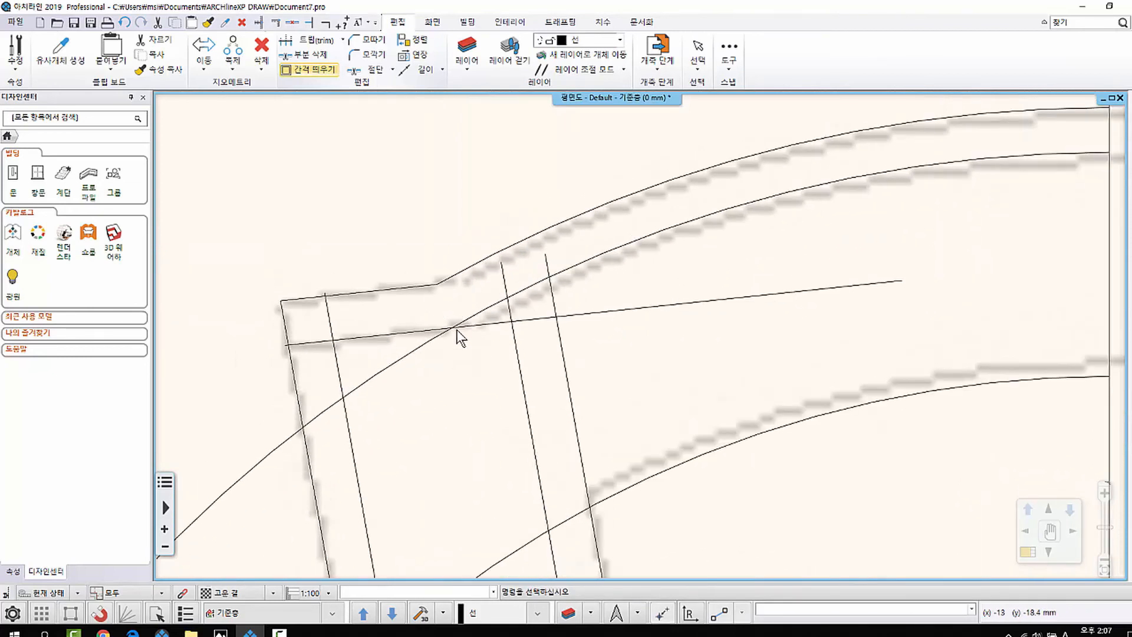
click(318, 40)
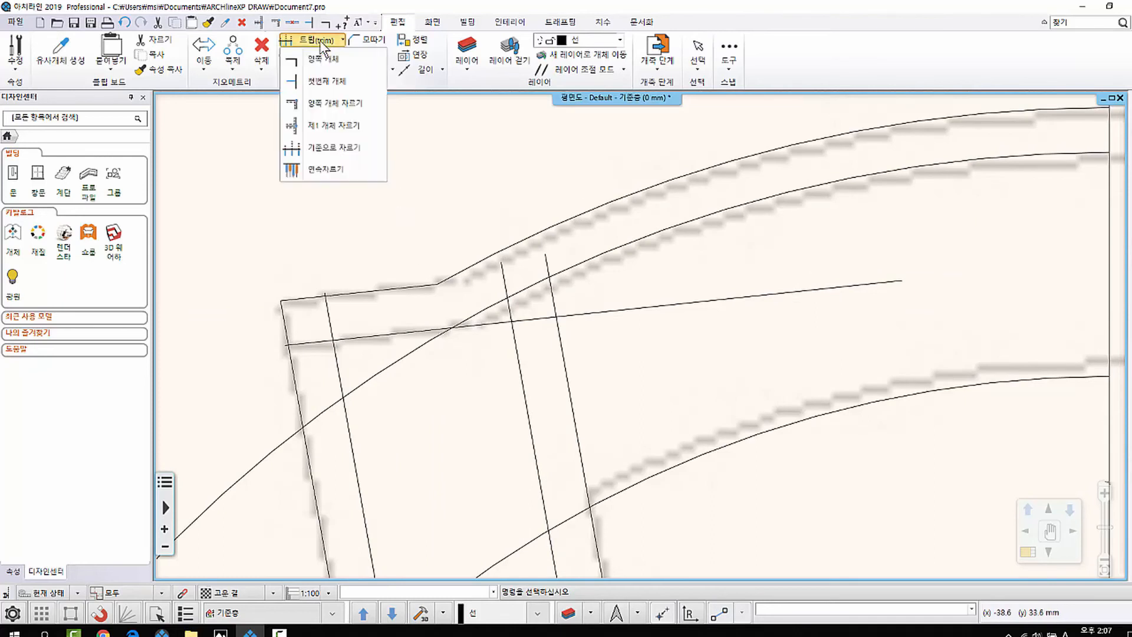
click(323, 65)
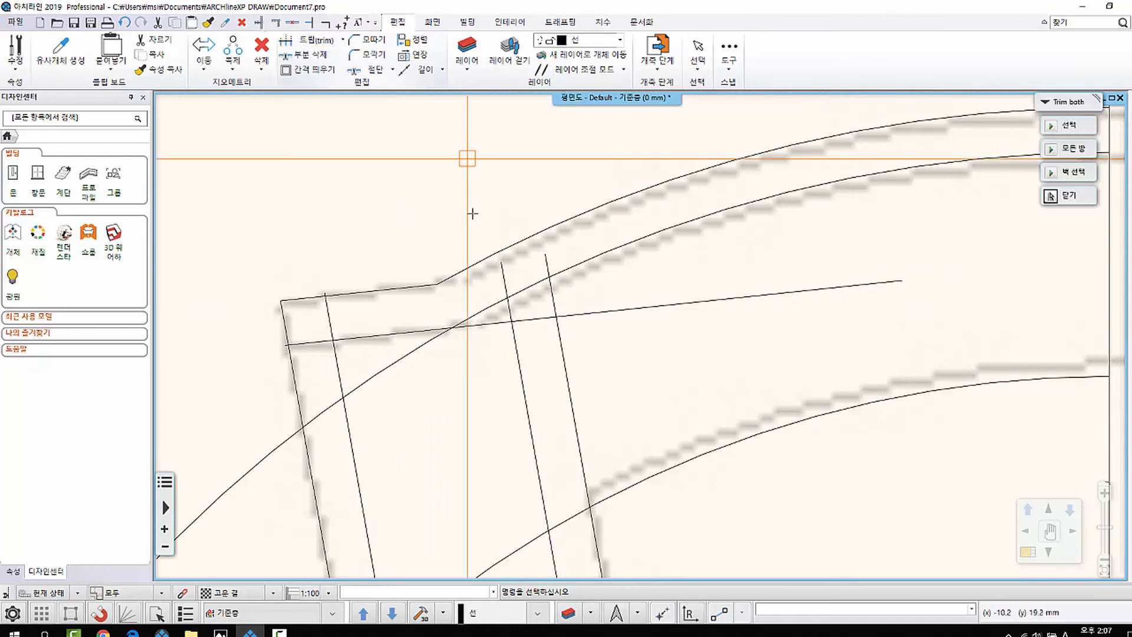
click(380, 330)
click(591, 251)
mouse_move(429, 342)
middle_down()
mouse_move(509, 236)
mouse_move(359, 285)
middle_up()
key(Escape)
Trim the armrest's rightmost side line and the arc below the backrest to a corner, keeping the line's lower and the arc's right part.
scroll(454, 238, down, 2)
mouse_move(464, 391)
middle_down()
mouse_move(452, 398)
mouse_move(423, 357)
middle_up()
scroll(421, 359, up, 1)
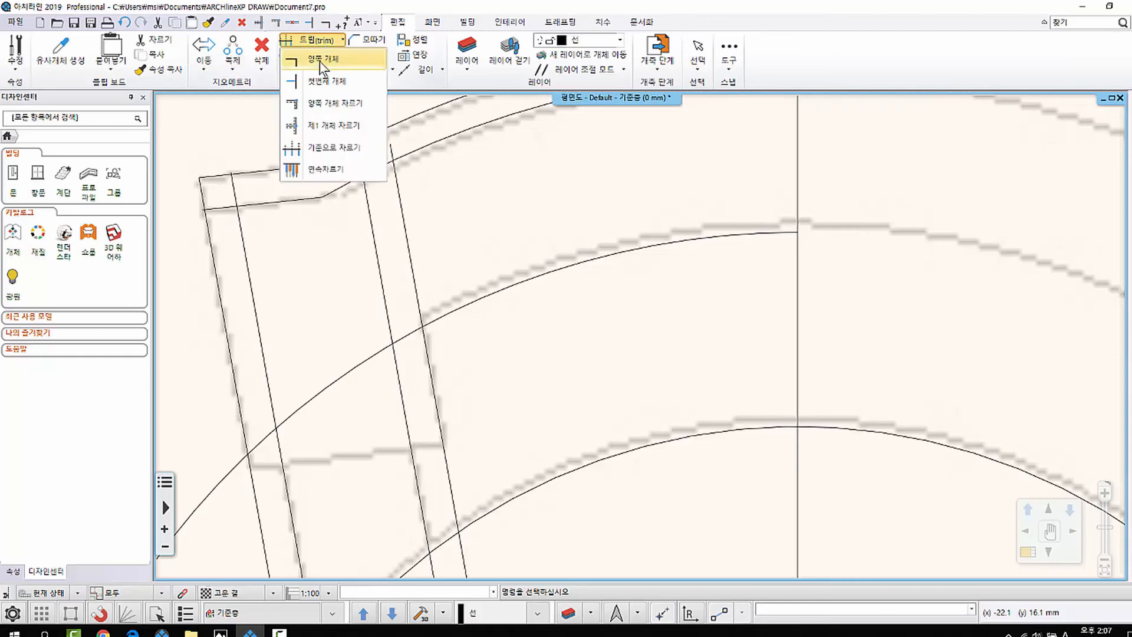
click(373, 69)
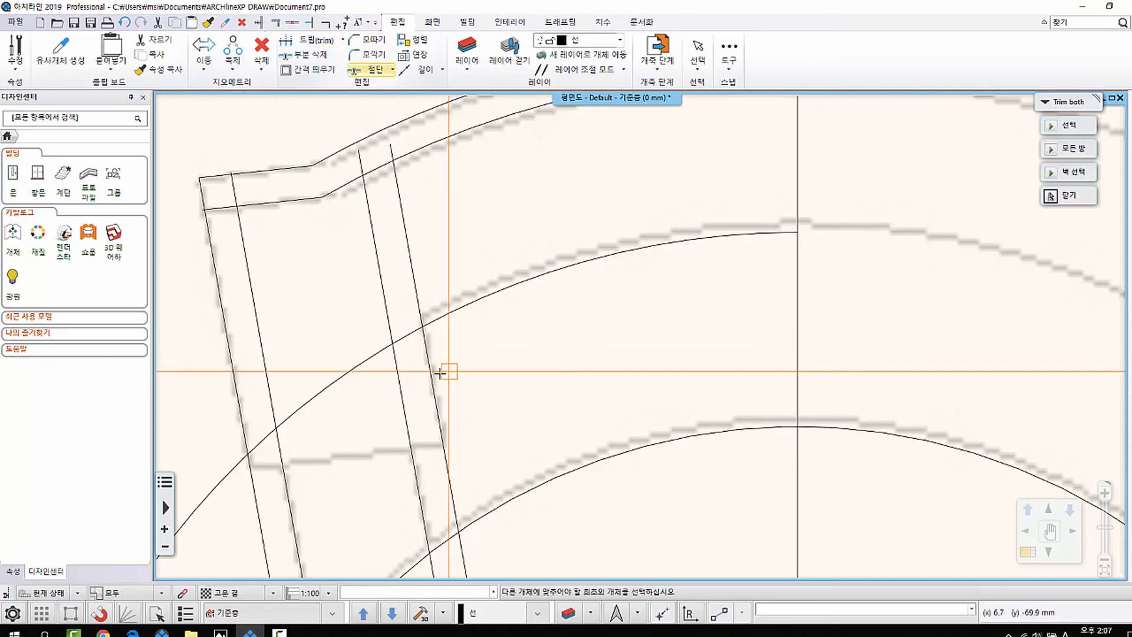
click(476, 318)
scroll(480, 324, down, 1)
middle_drag(530, 263, 481, 337)
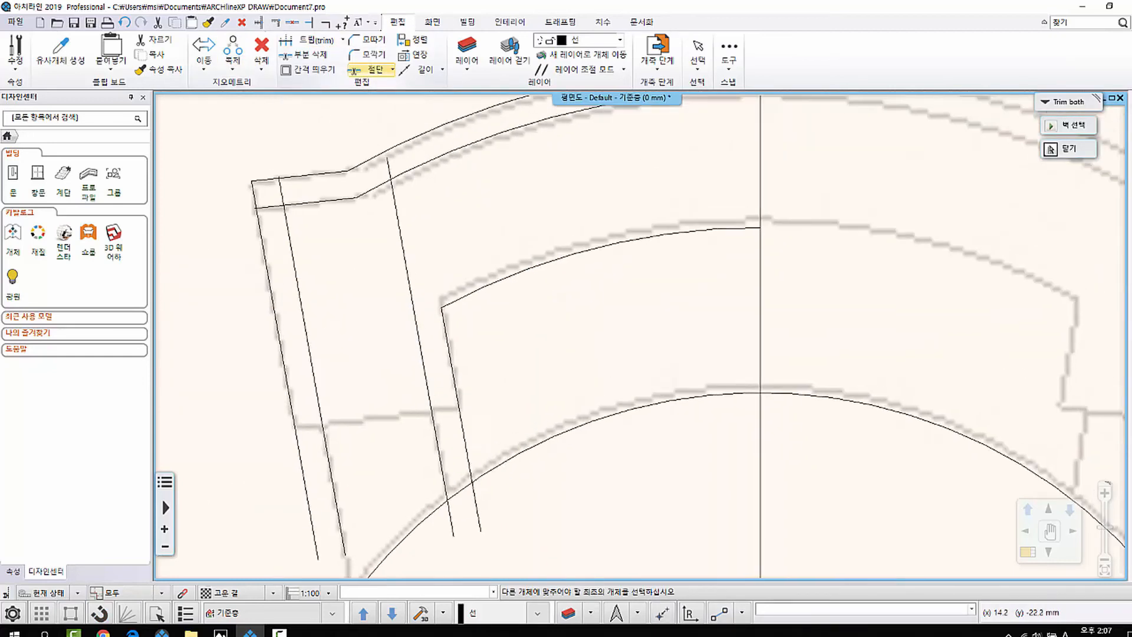
key(Escape)
Offset the short lower line at the backrest's end down onto the armrest's lower edge in the background image.
scroll(450, 436, up, 1)
middle_drag(437, 432, 446, 353)
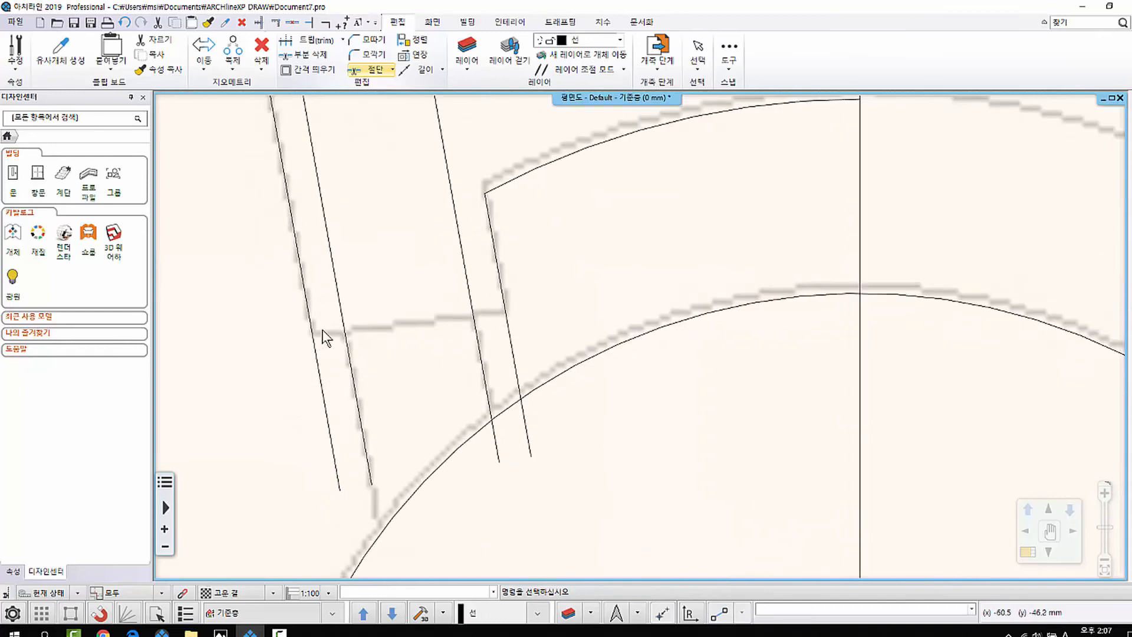
middle_drag(342, 328, 323, 387)
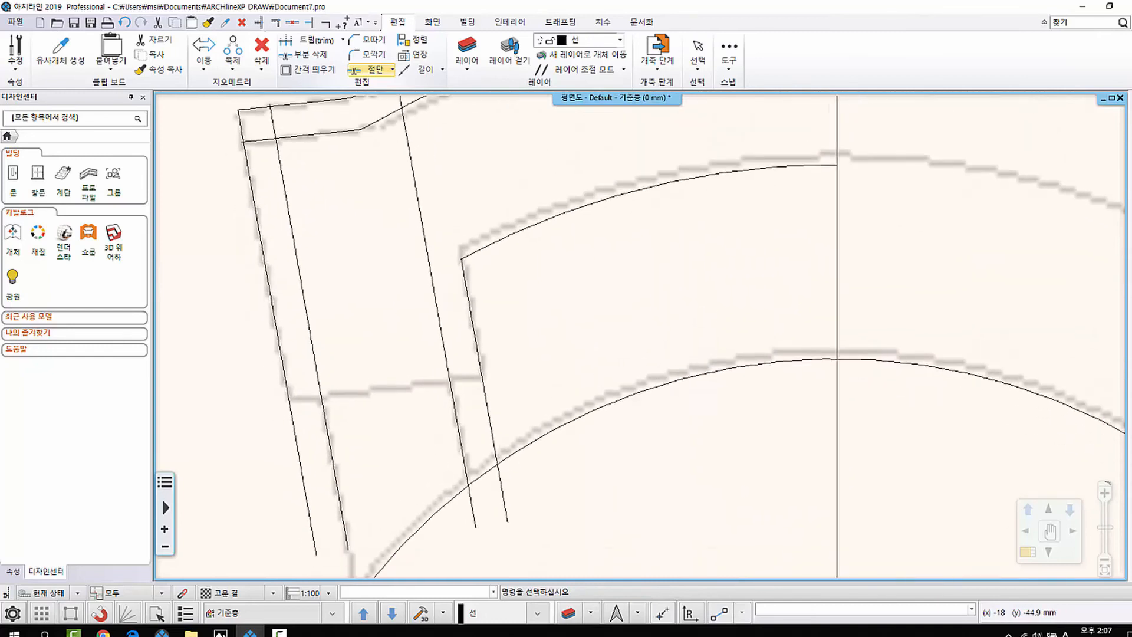
scroll(405, 364, up, 1)
scroll(402, 362, down, 1)
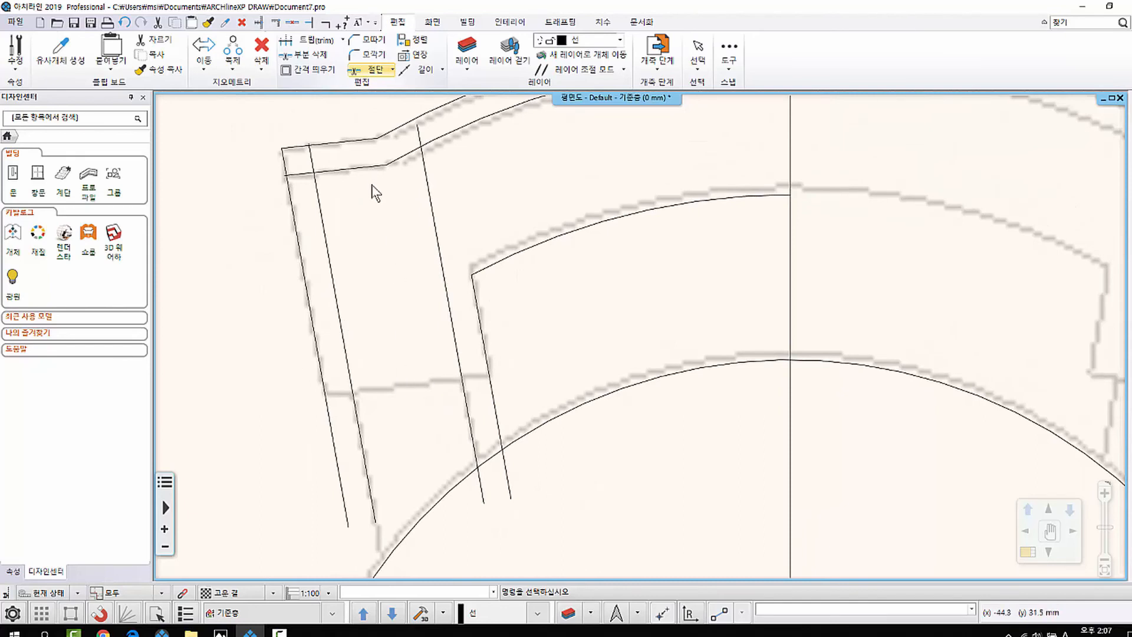
key(Return)
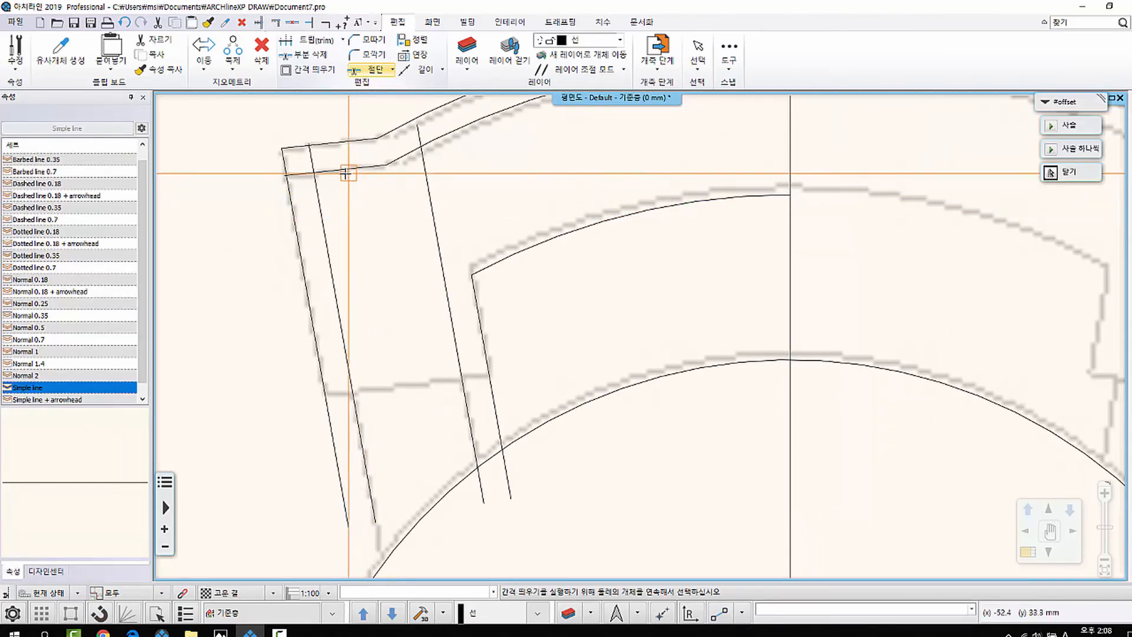
click(337, 171)
key(Return)
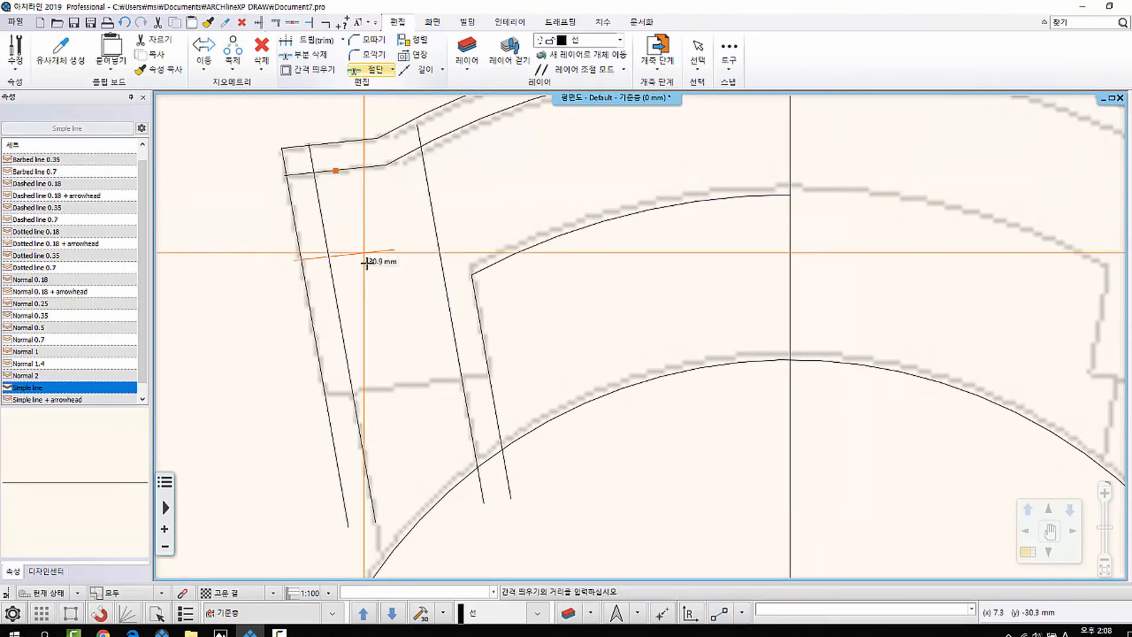
click(387, 391)
key(Escape)
scroll(448, 386, up, 1)
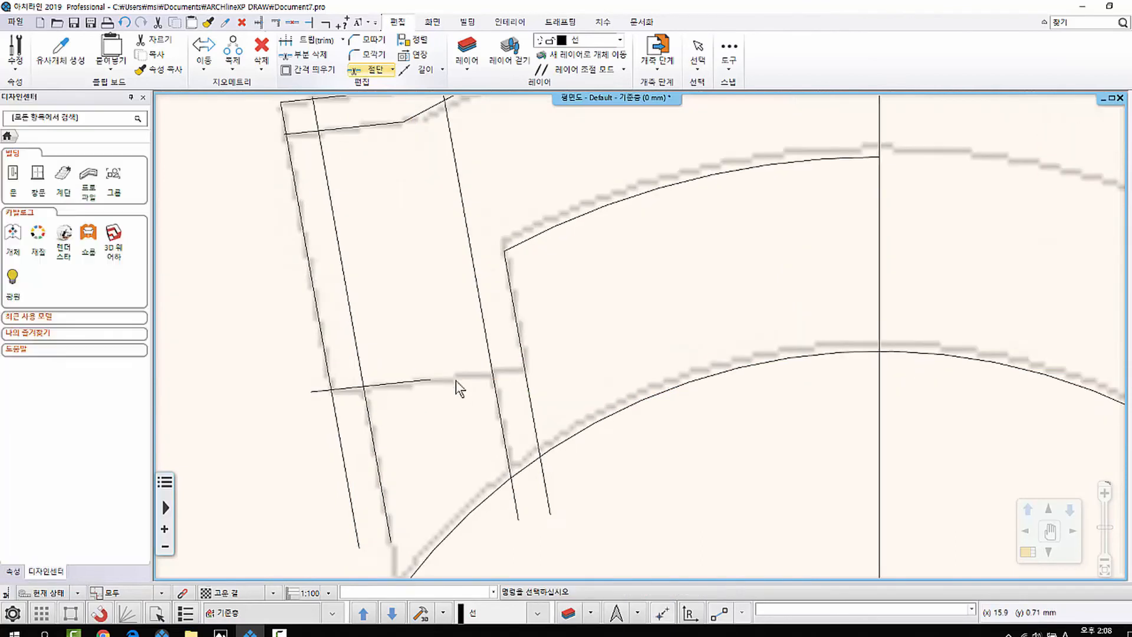
mouse_move(455, 380)
middle_down()
mouse_move(431, 410)
mouse_move(394, 342)
middle_up()
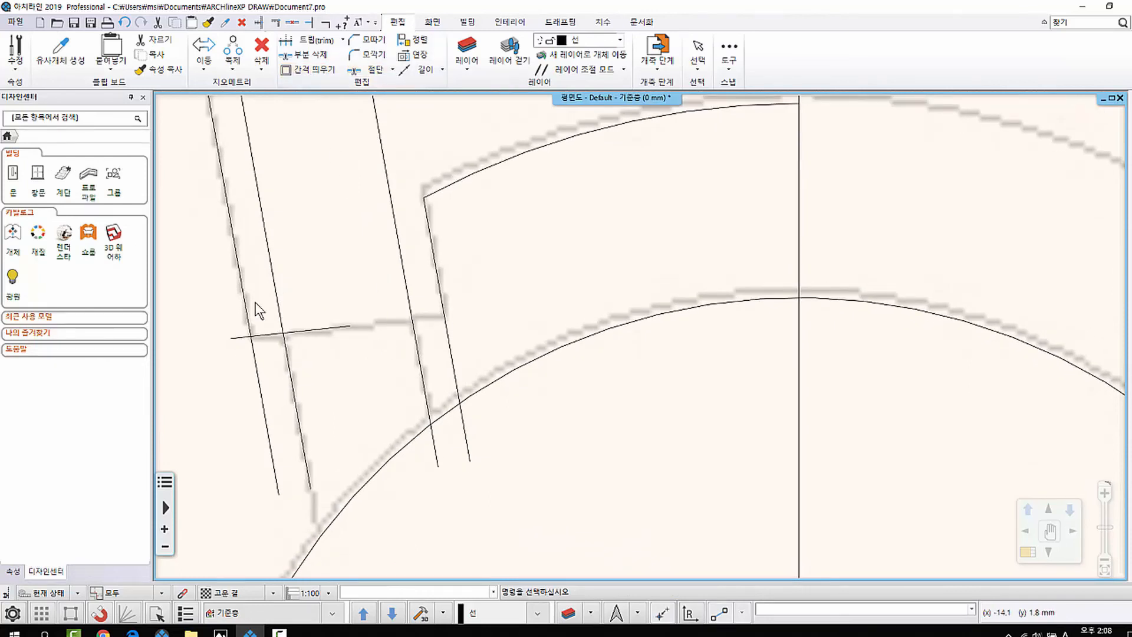
click(268, 334)
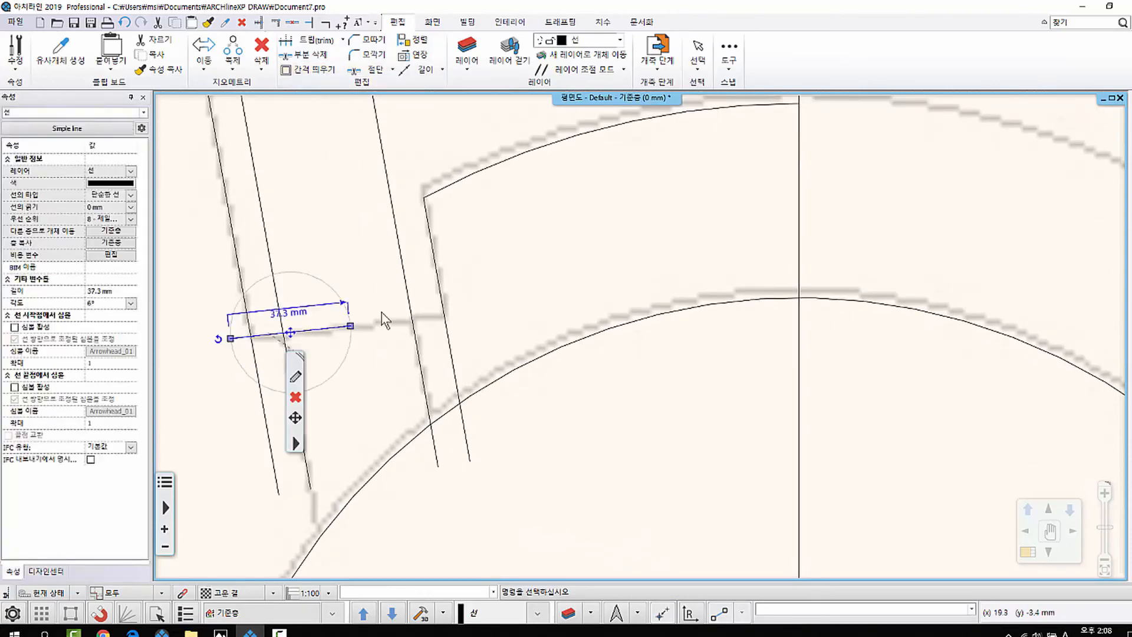
key(Escape)
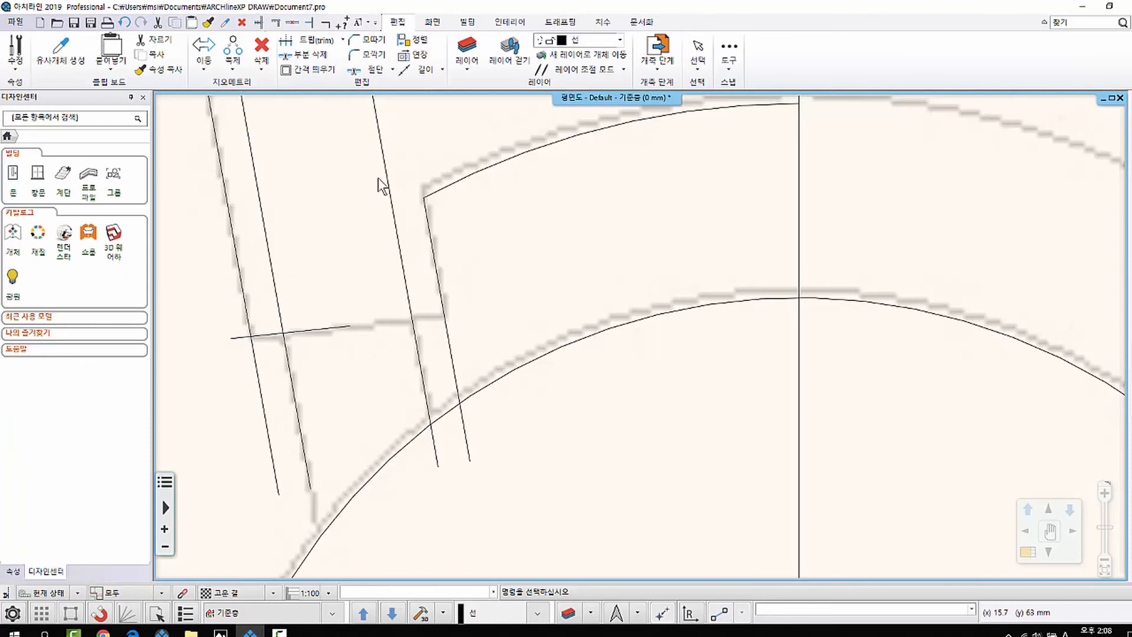
click(311, 54)
key(Escape)
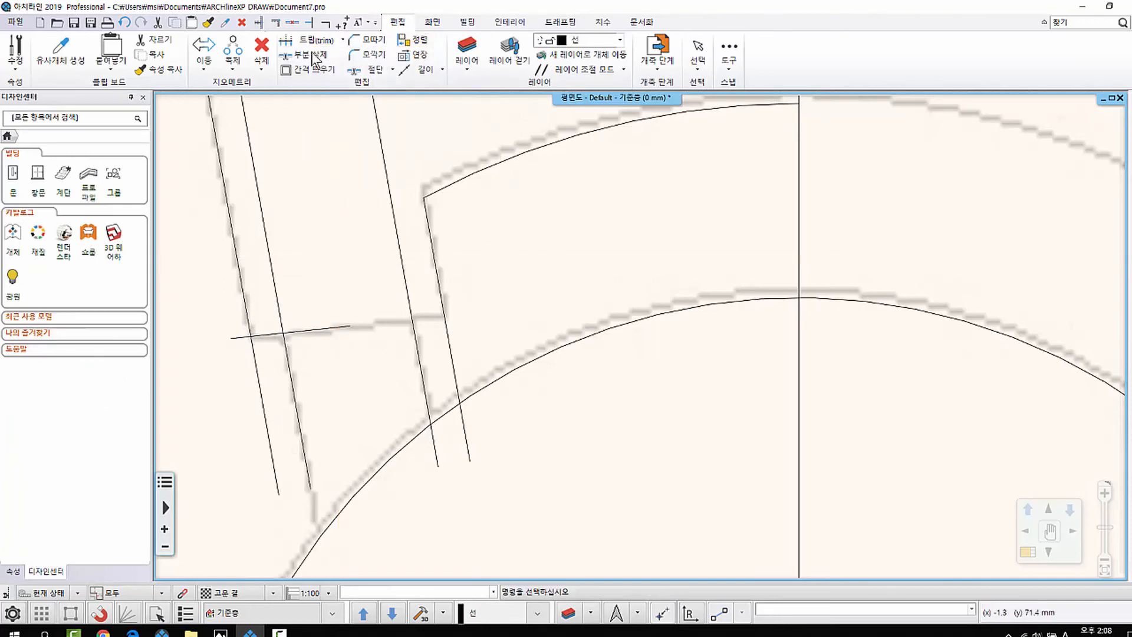
click(316, 43)
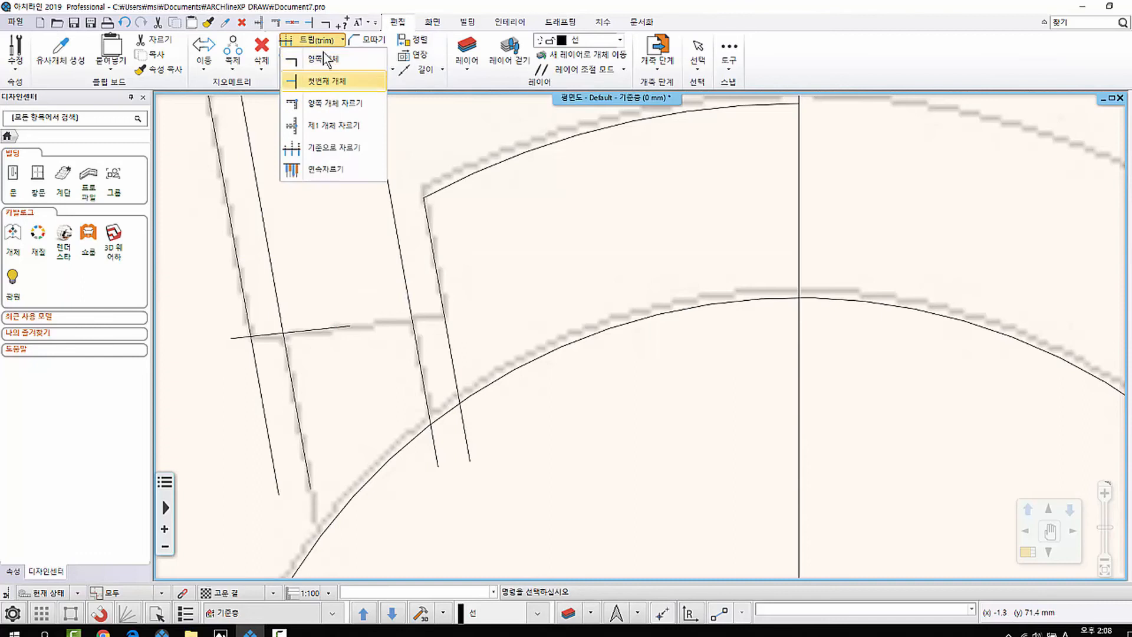
click(323, 315)
middle_drag(337, 343, 362, 355)
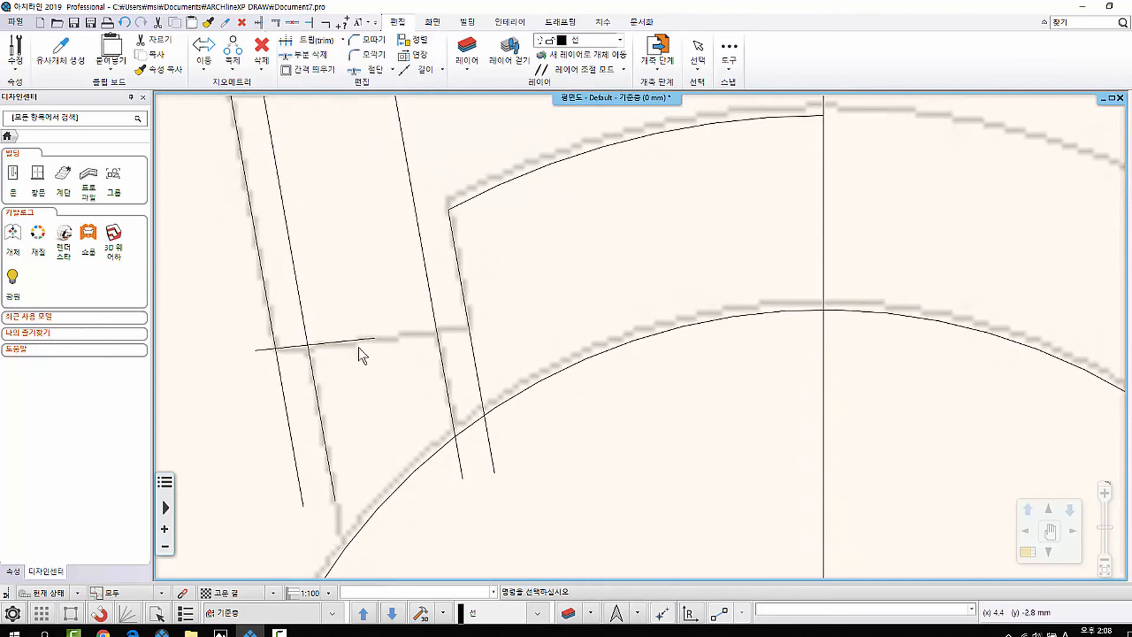
Select the offset line at the armrest's lower edge and bring up the edit options of its left endpoint.
click(358, 346)
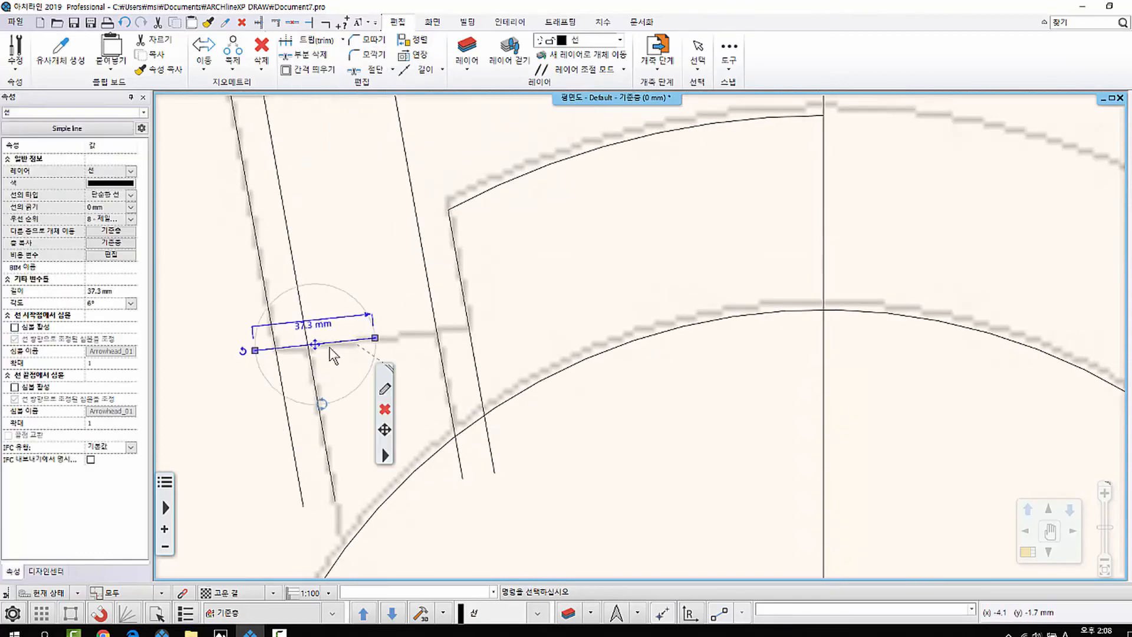
click(284, 396)
click(271, 351)
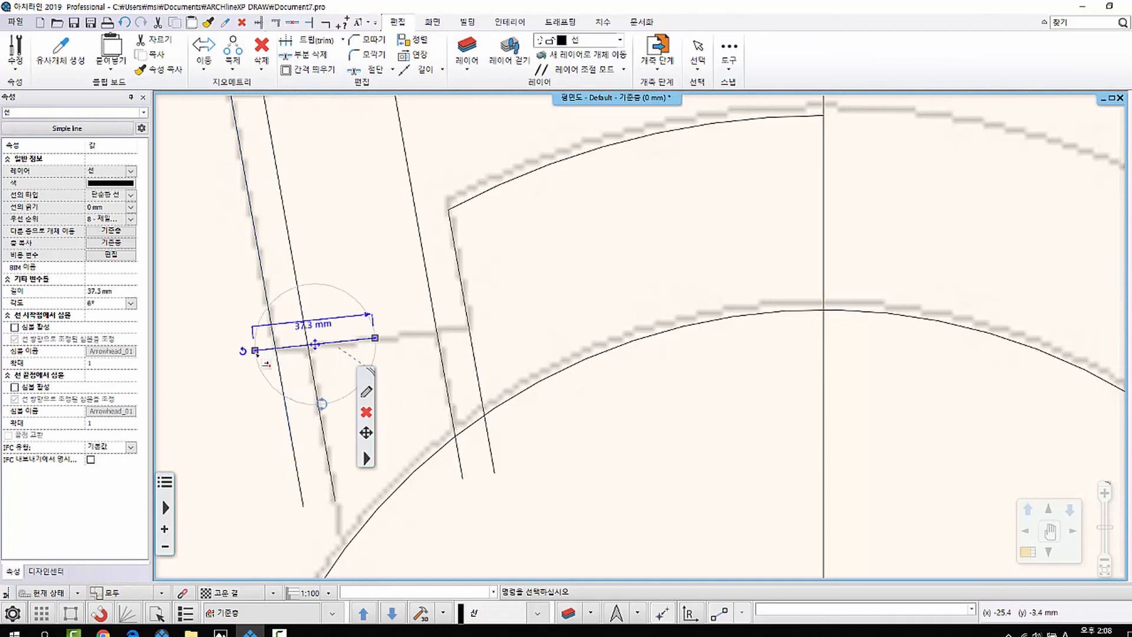
middle_drag(274, 354, 396, 358)
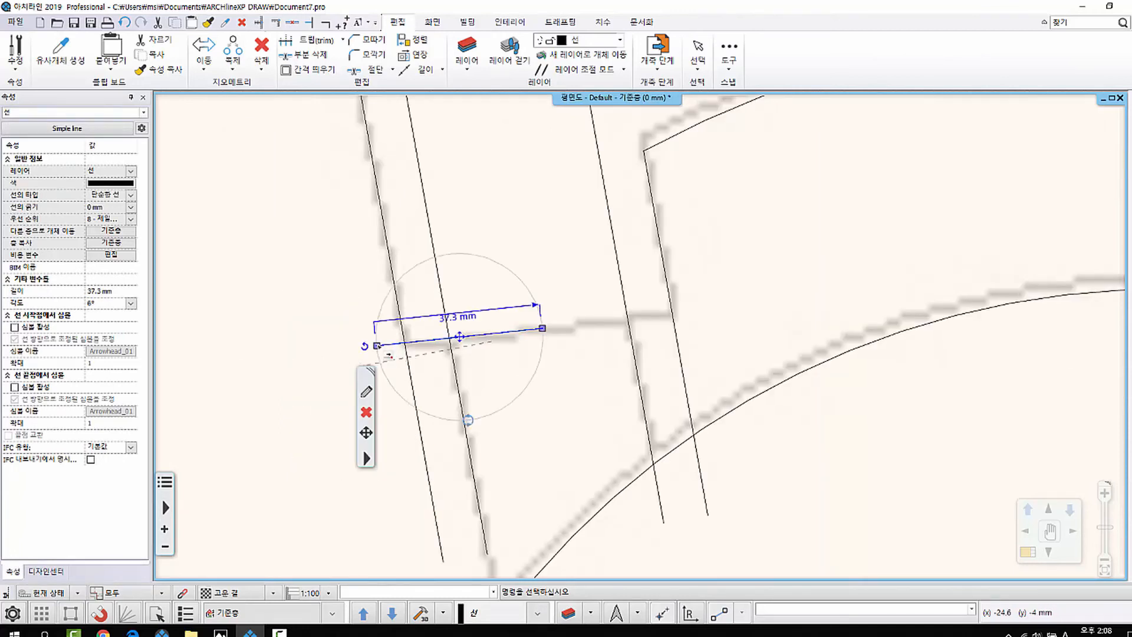
mouse_move(377, 346)
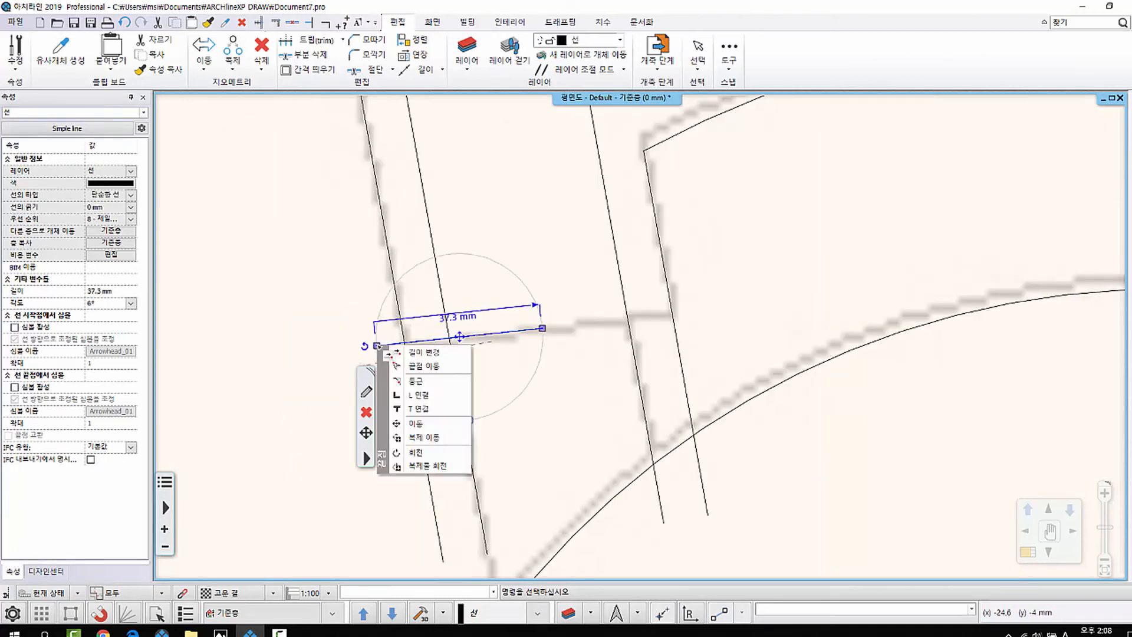
click(415, 408)
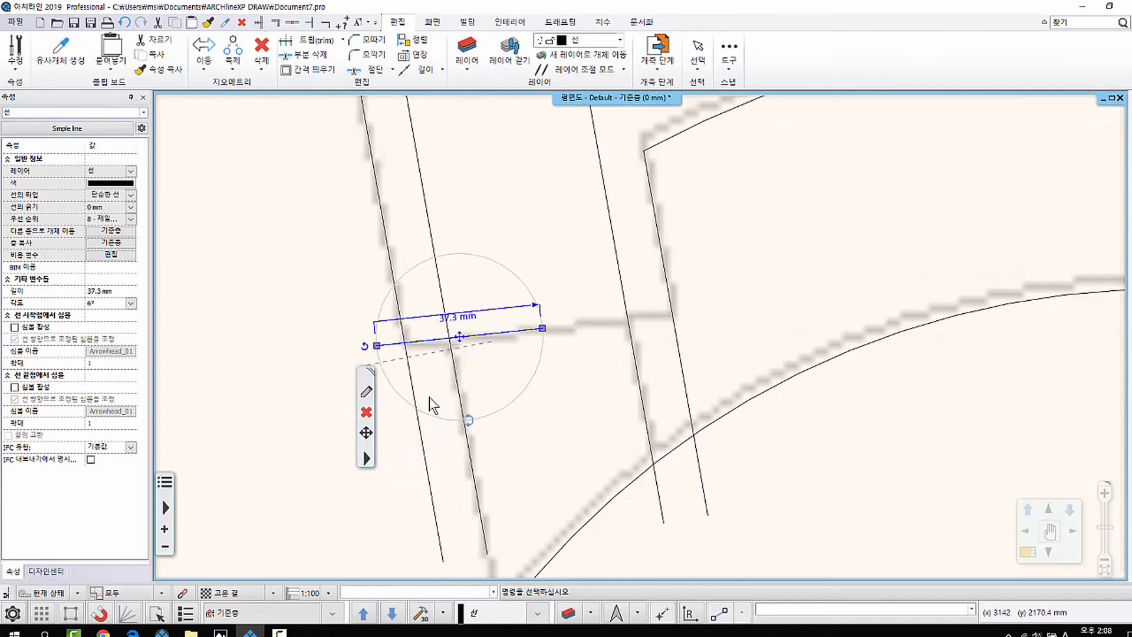
Trim the offset line and the armrest's two outer side lines to corners, closing the armrest's lower end.
click(427, 340)
click(501, 330)
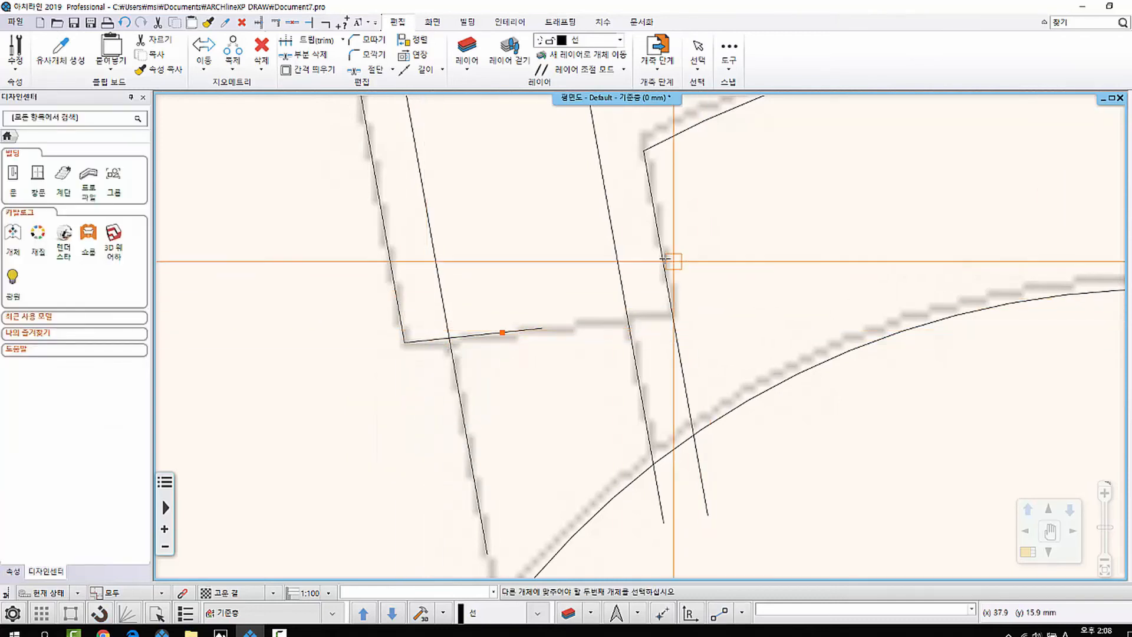
click(670, 262)
scroll(631, 348, down, 2)
middle_drag(608, 384, 454, 397)
key(Escape)
scroll(488, 471, down, 2)
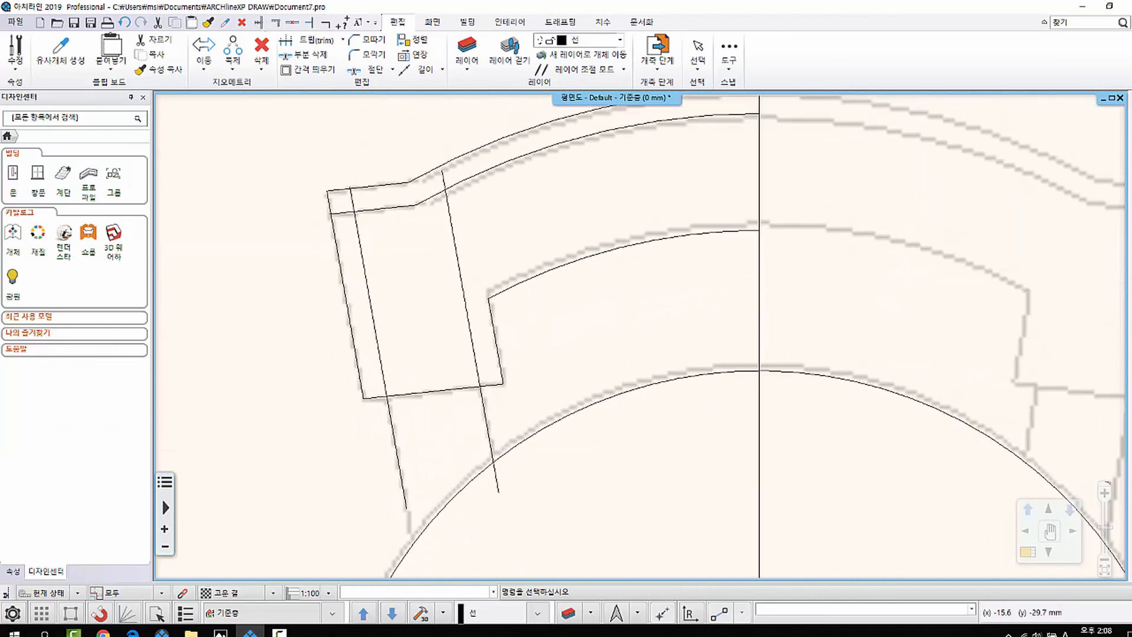
T-connect the two lines below the armrest to the seat circle, extending the left line and trimming the right one.
scroll(410, 491, up, 3)
middle_drag(410, 491, 458, 439)
scroll(581, 459, up, 1)
mouse_move(560, 411)
middle_down()
mouse_move(539, 387)
mouse_move(478, 387)
middle_up()
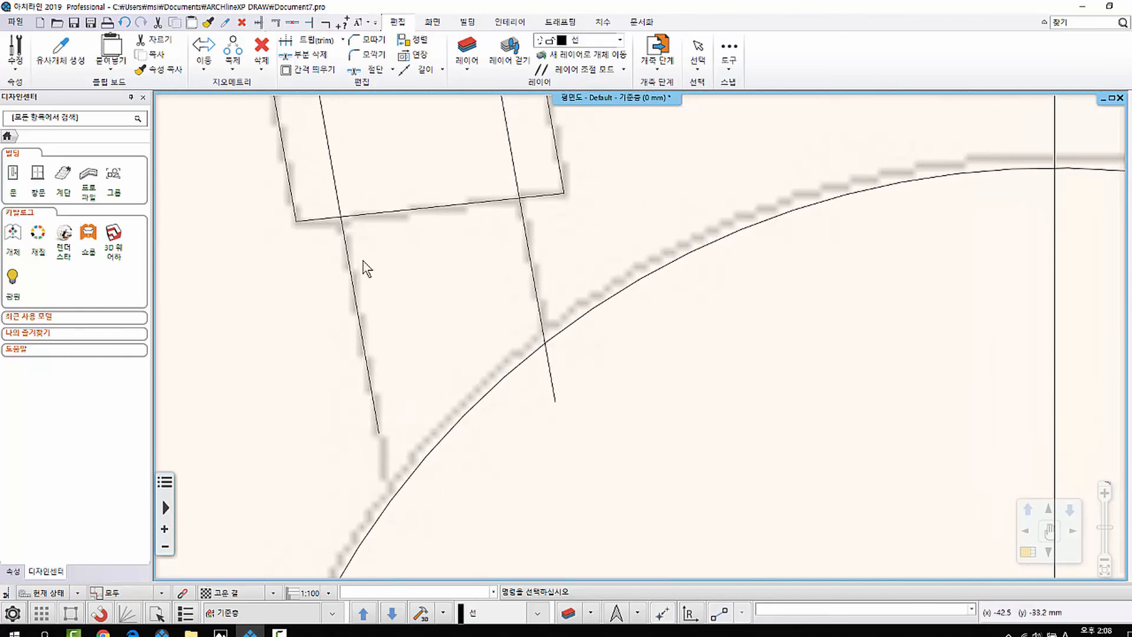
middle_drag(411, 415, 362, 323)
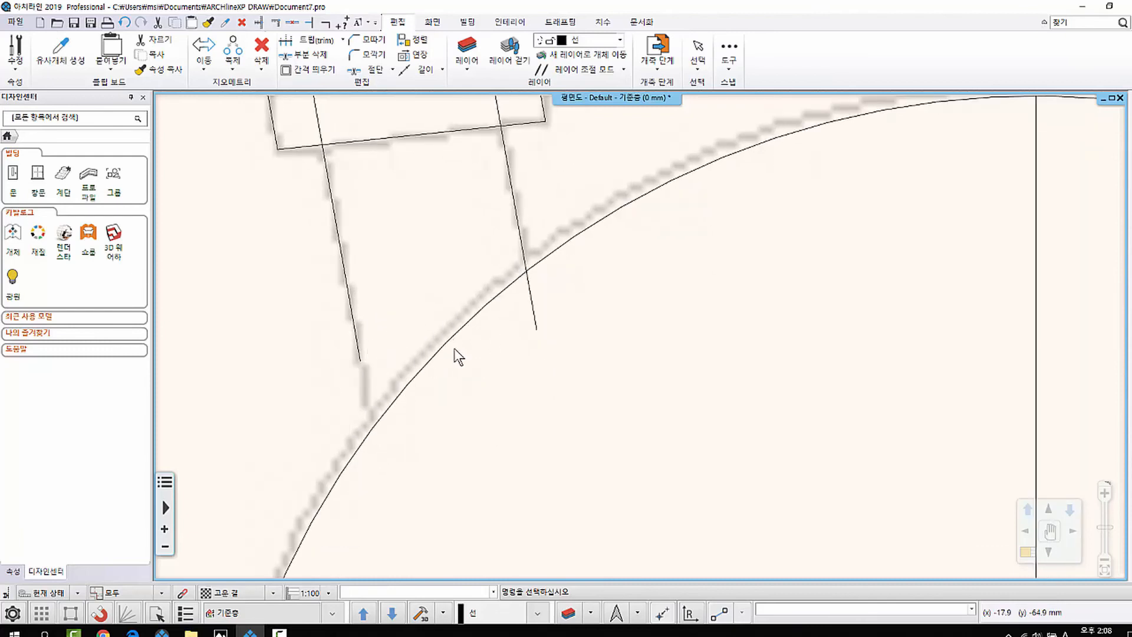
click(358, 353)
mouse_move(361, 357)
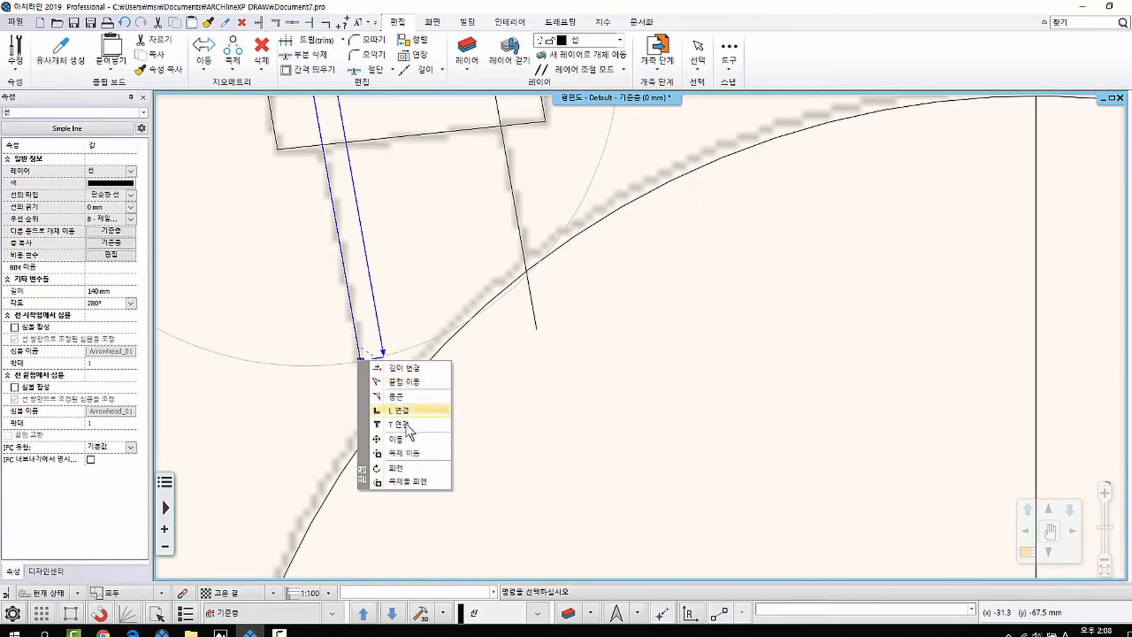
click(406, 424)
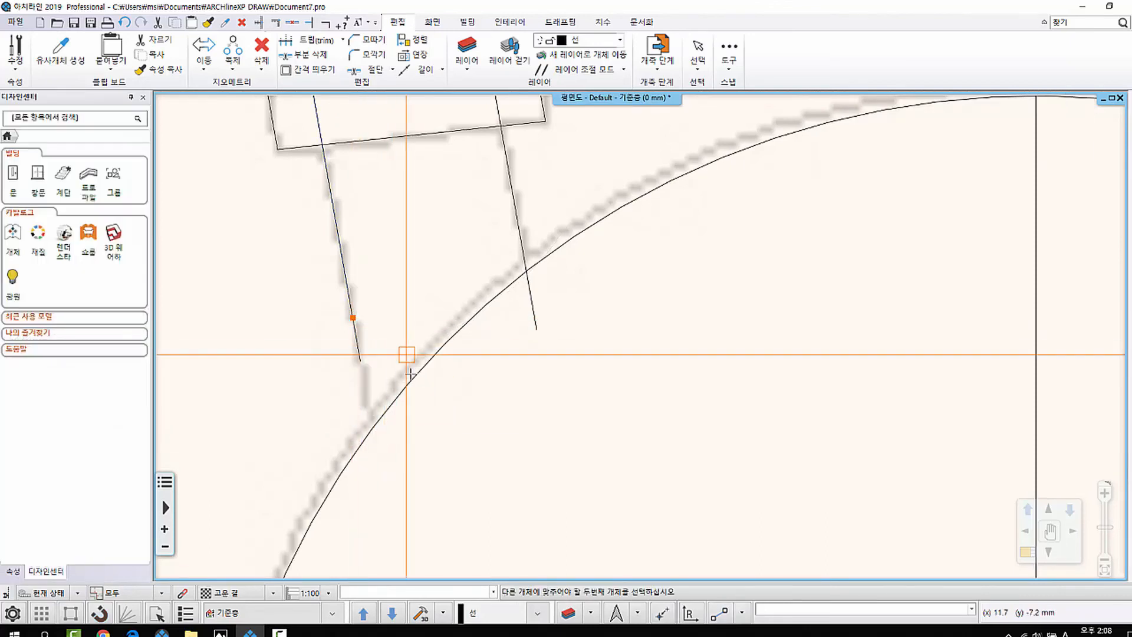
click(409, 375)
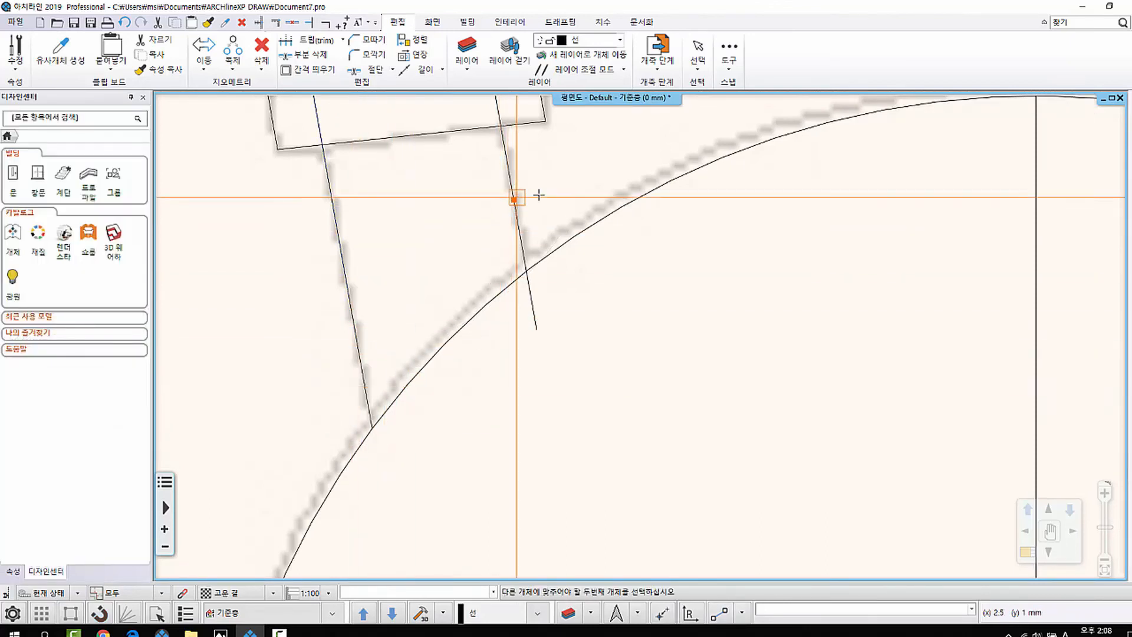
click(573, 243)
T-connect both support lines to the armrest's lower edge, removing their parts inside the armrest.
scroll(485, 224, down, 1)
middle_drag(485, 224, 433, 391)
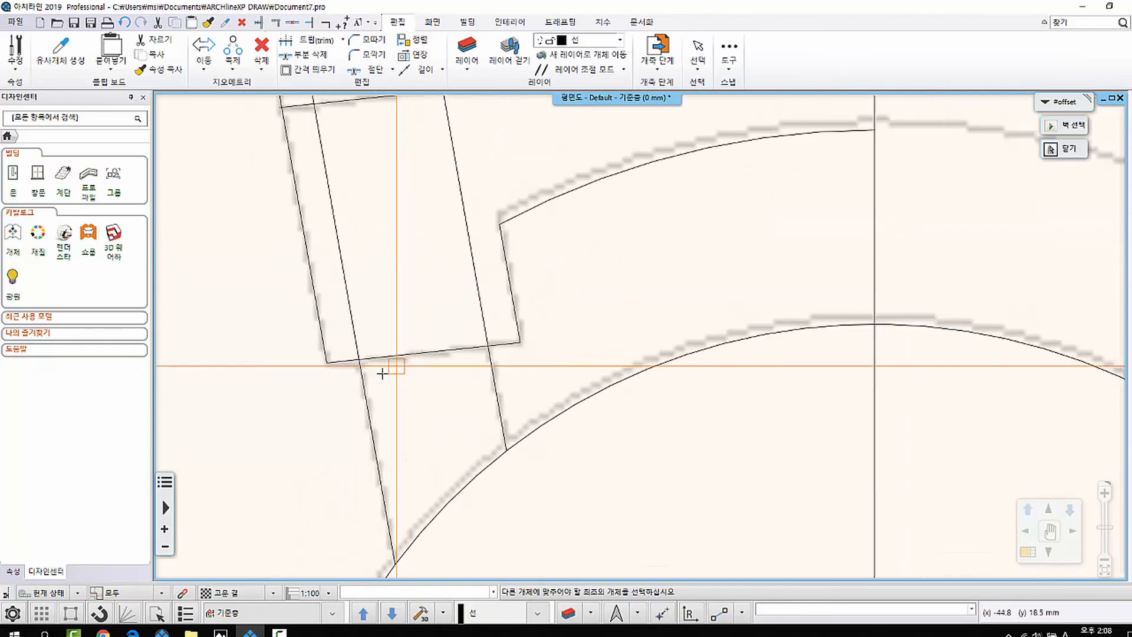
click(368, 387)
click(382, 359)
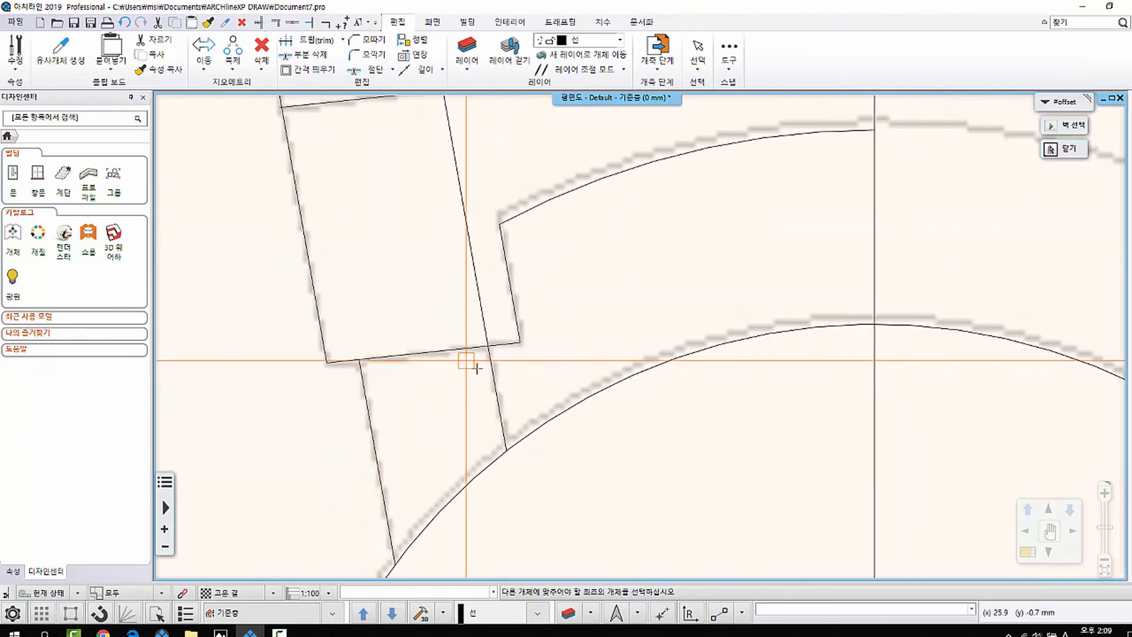
click(493, 374)
click(485, 349)
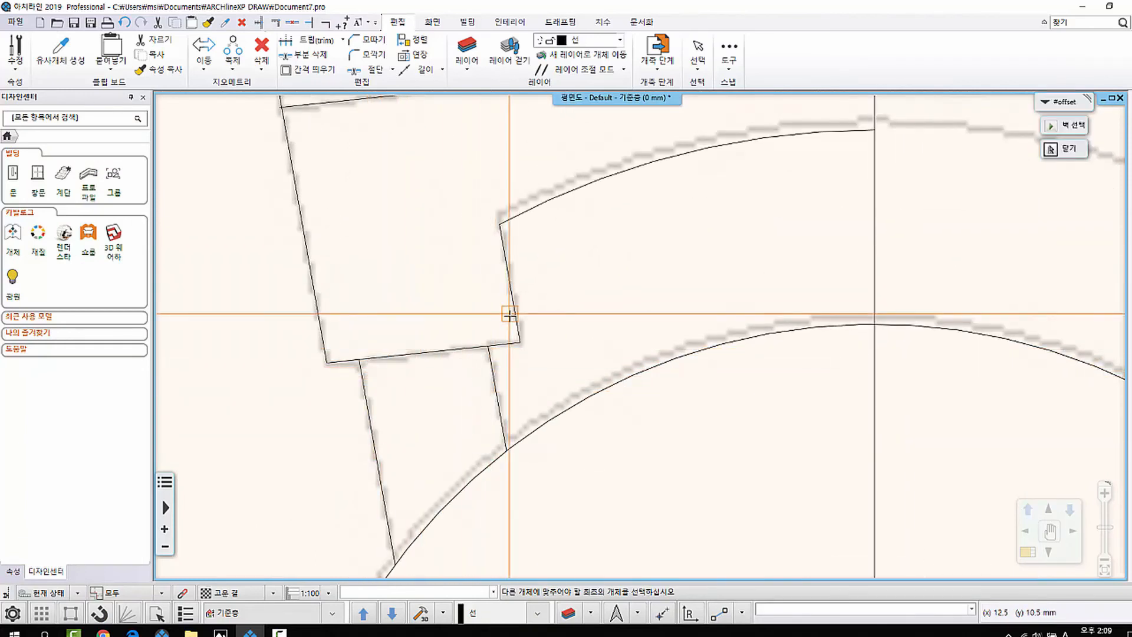
key(Escape)
Draw a line about 81 mm long at 220° from the seat circle along the upper edge of the lower-left leg.
scroll(485, 316, down, 4)
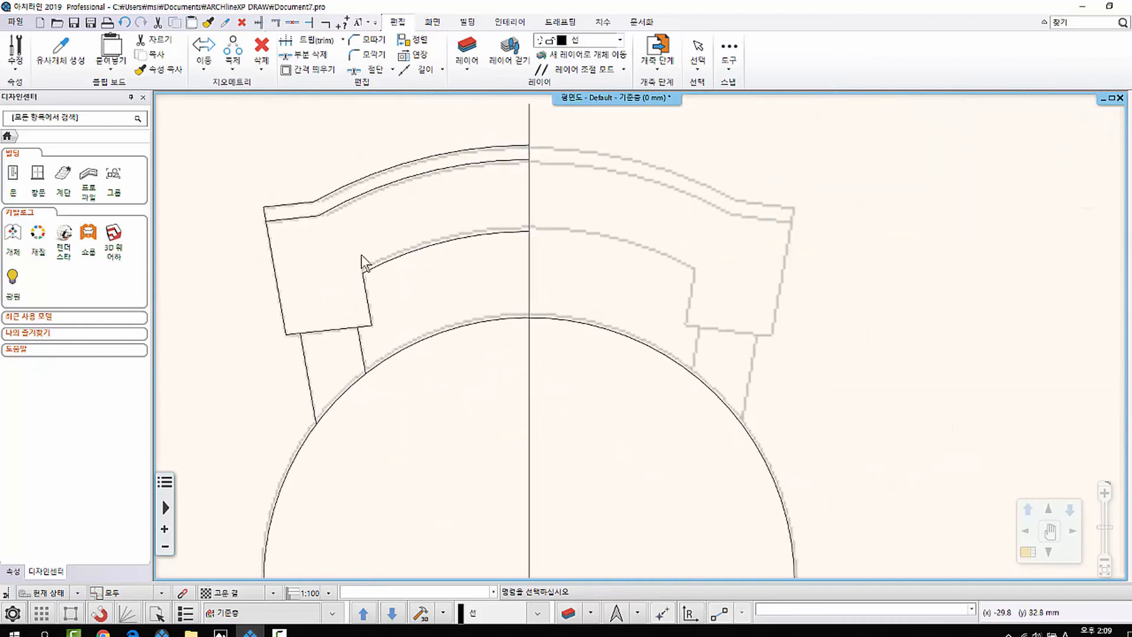
scroll(313, 317, down, 3)
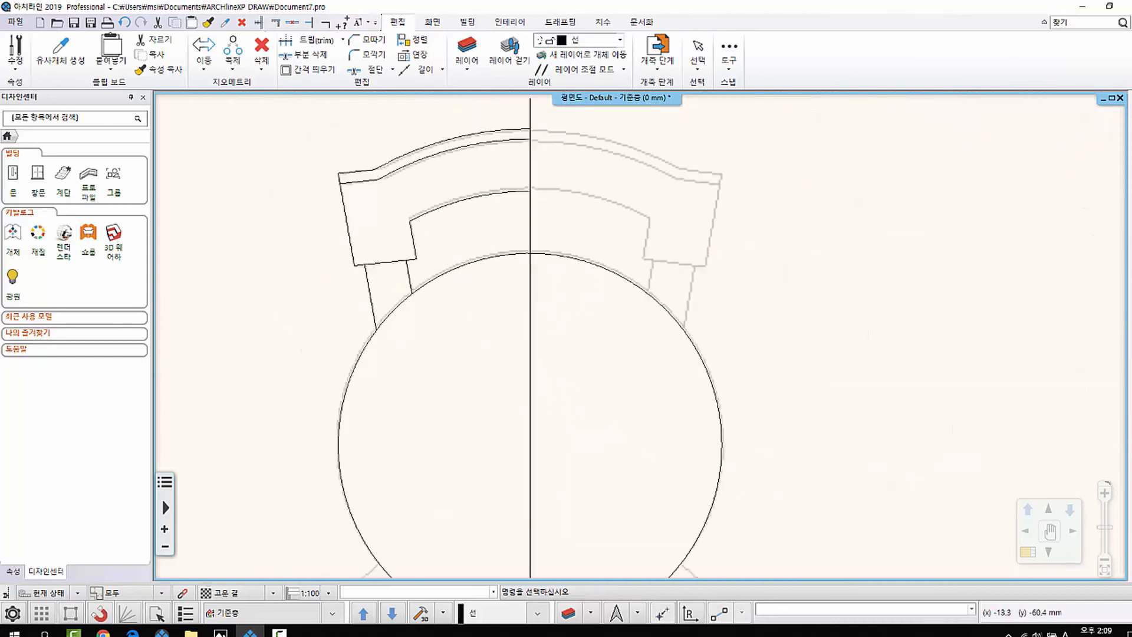
scroll(523, 433, up, 4)
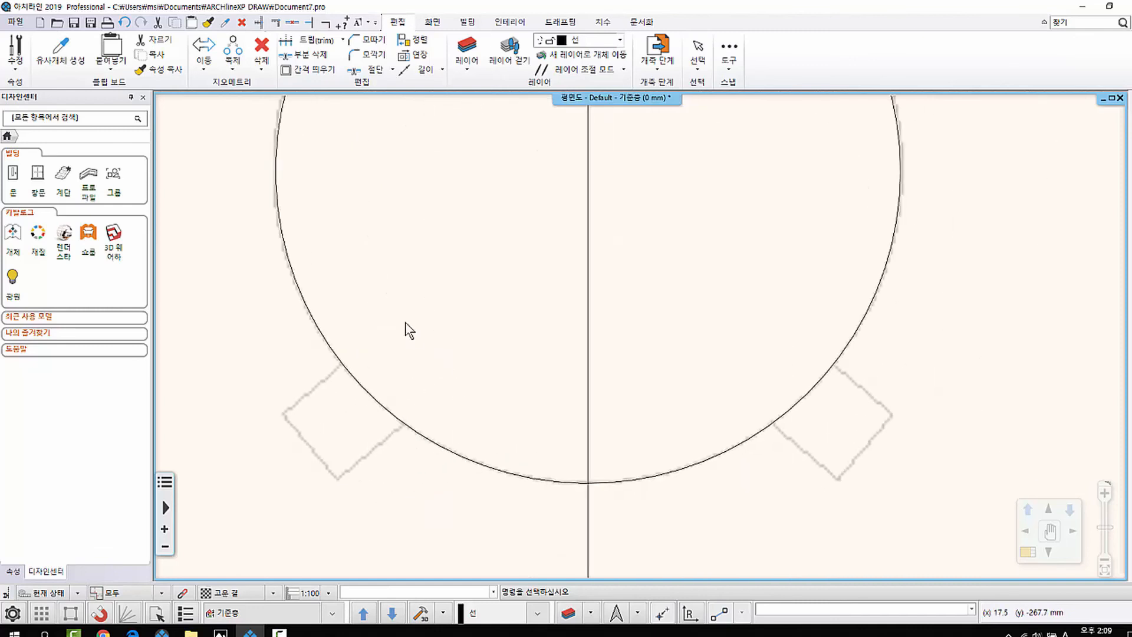
key(l)
scroll(375, 398, up, 1)
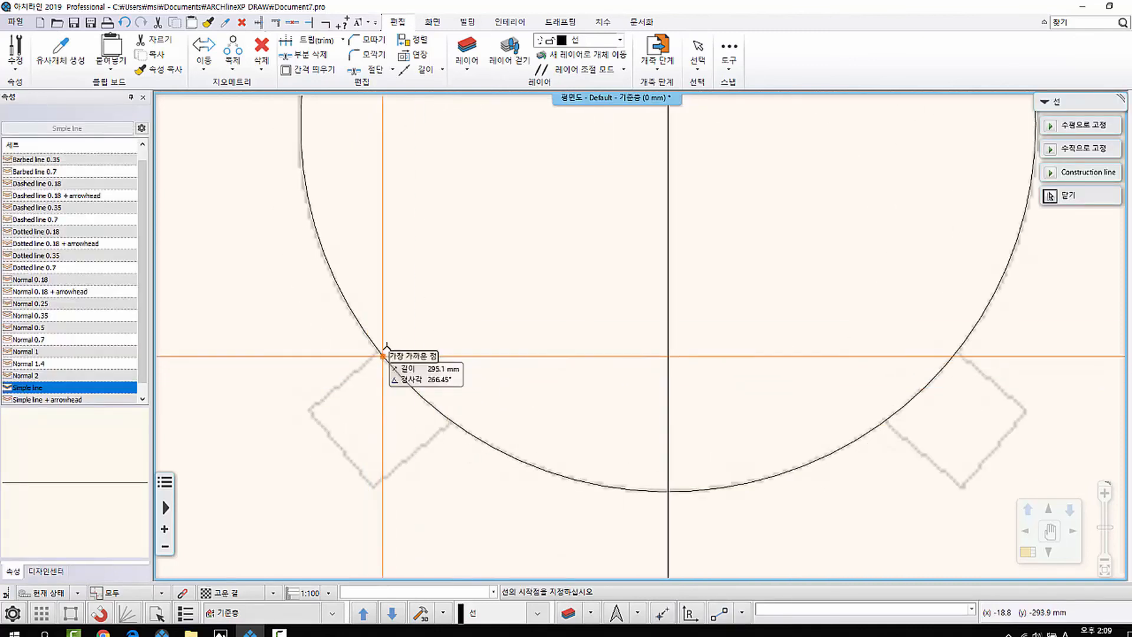
click(384, 355)
scroll(437, 395, up, 2)
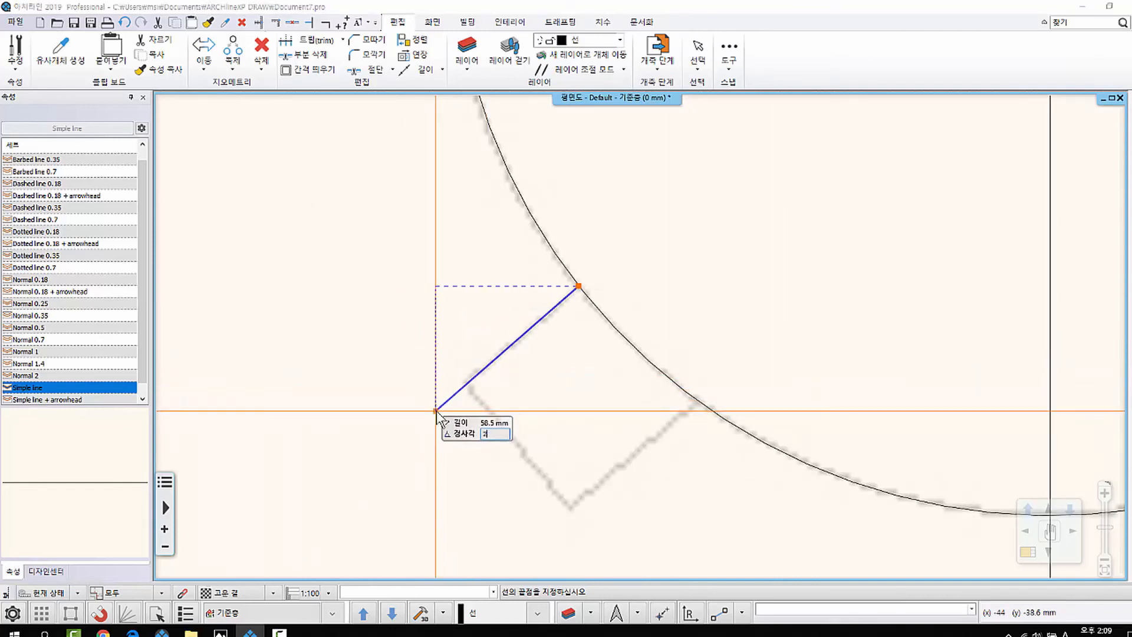
key(Return)
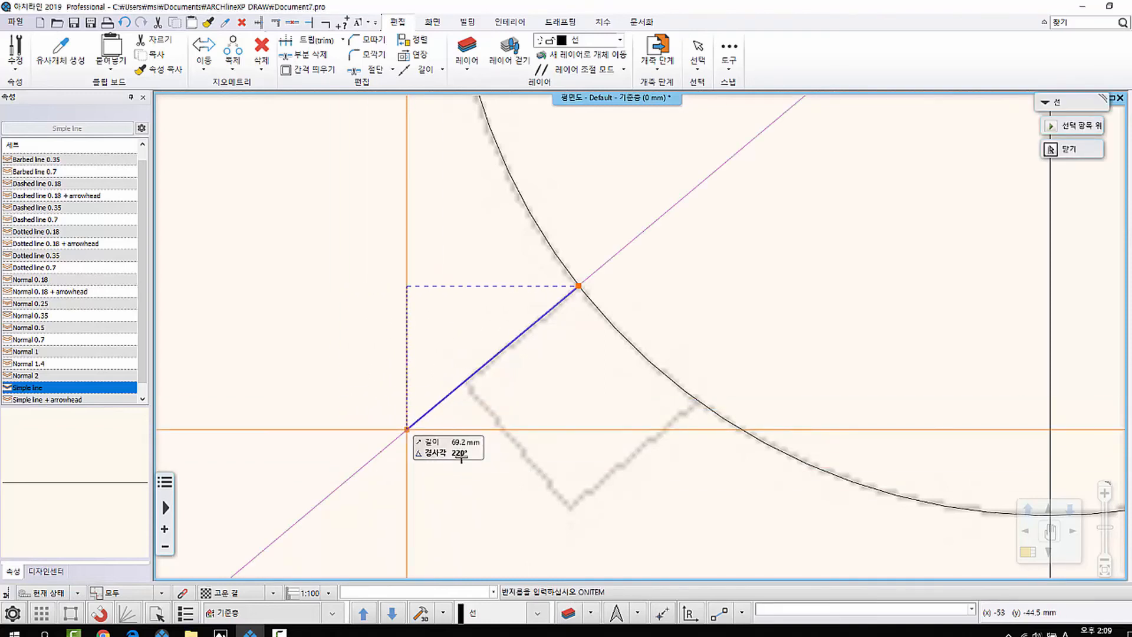
key(Return)
click(470, 328)
Offset the leg's upper line about 50 mm down onto the leg's lower edge in the background image.
key(o)
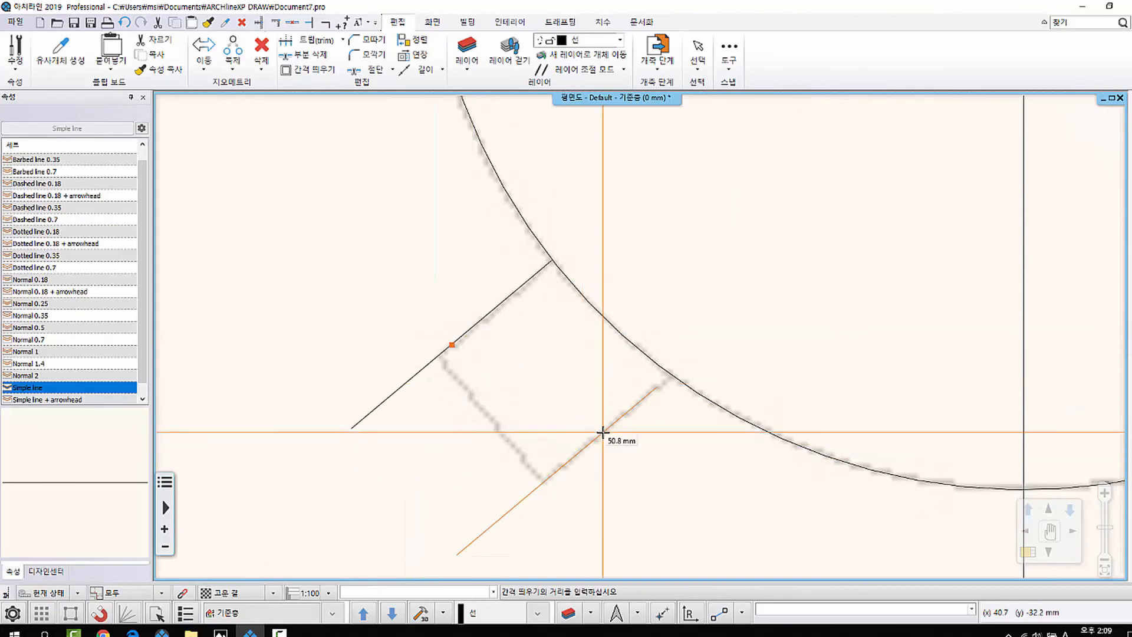
click(602, 432)
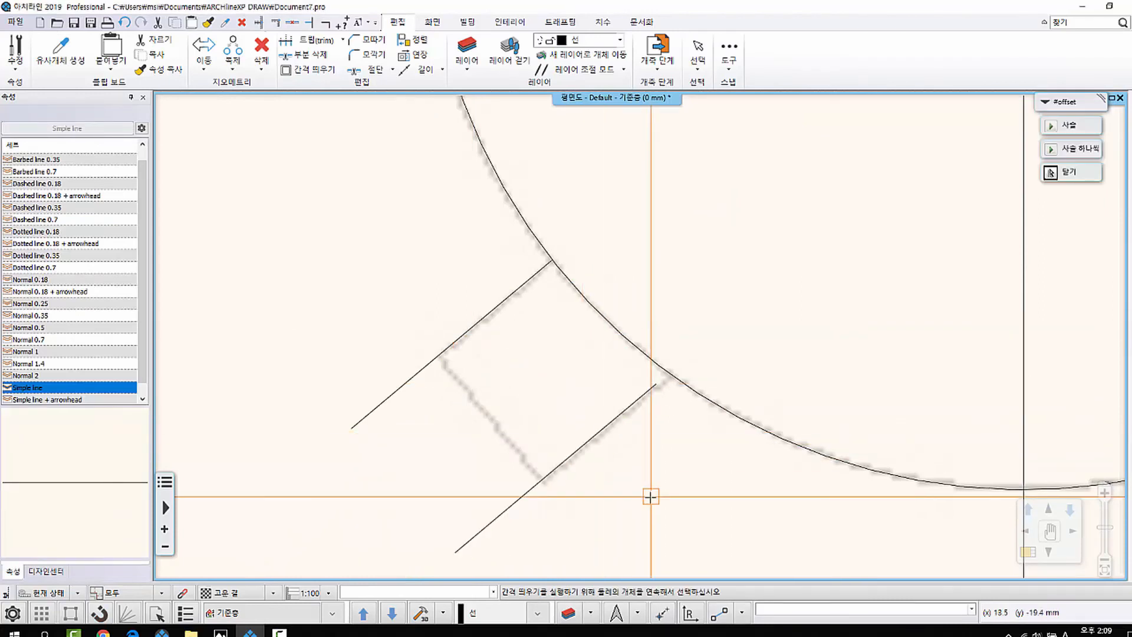
key(Escape)
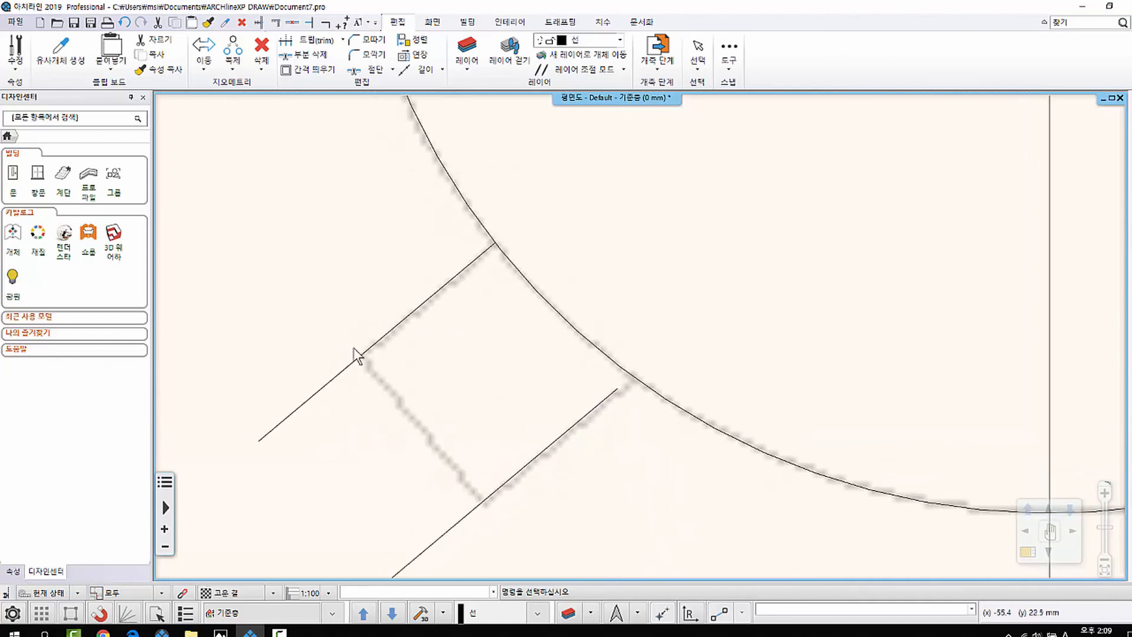
Rotate a copy of the leg's upper line by 90° about the leg's outer corner to lie along its outer edge.
click(400, 324)
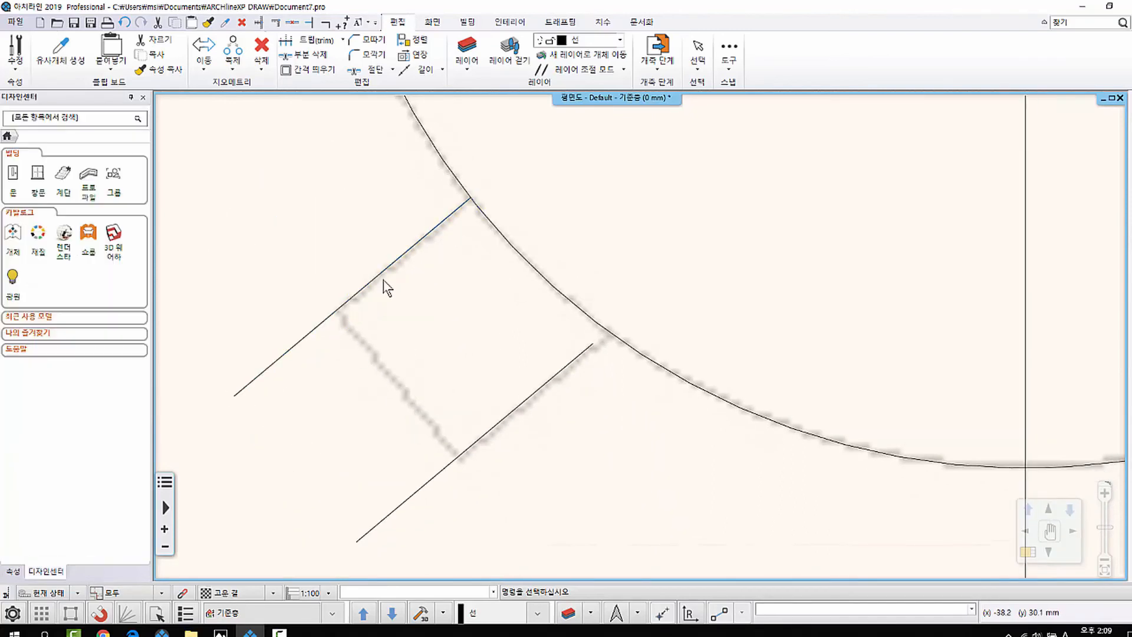
click(382, 278)
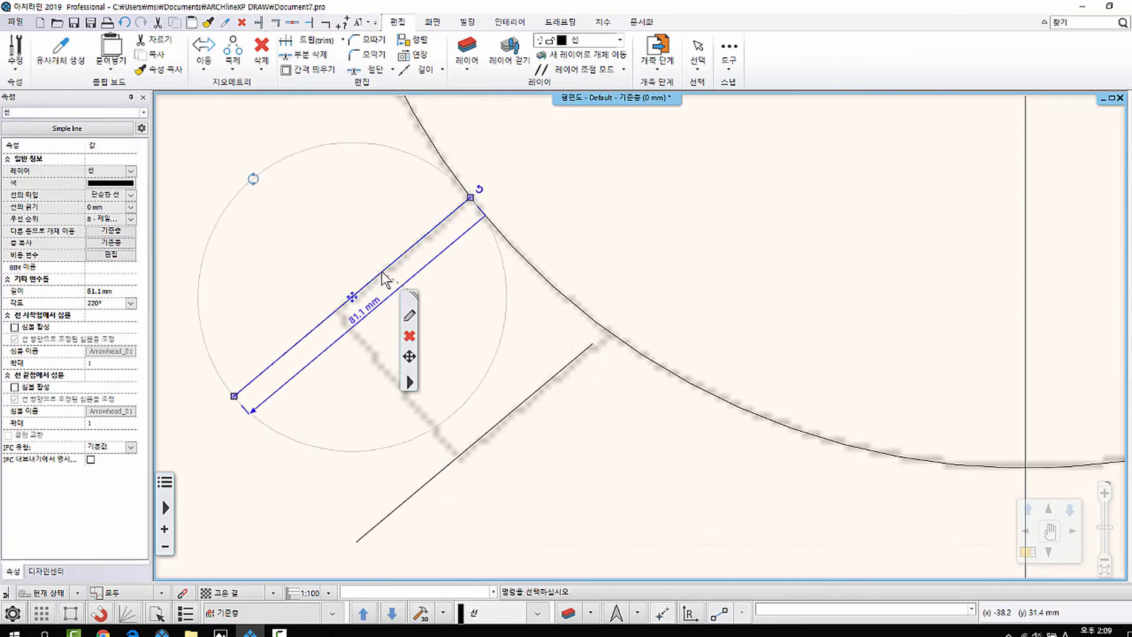
click(494, 191)
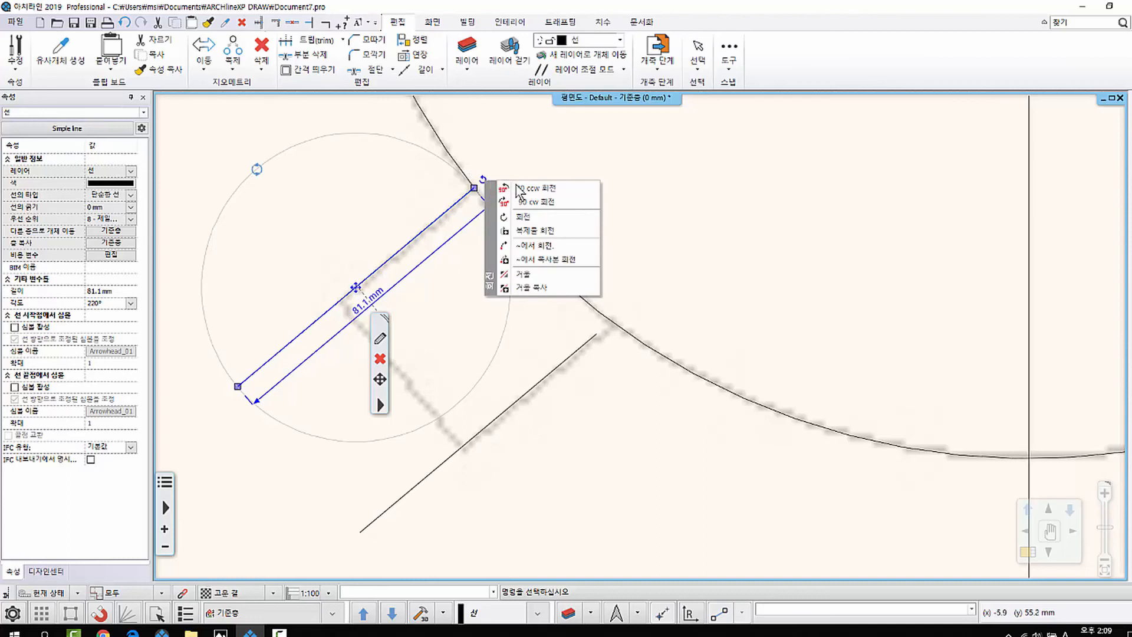
click(530, 259)
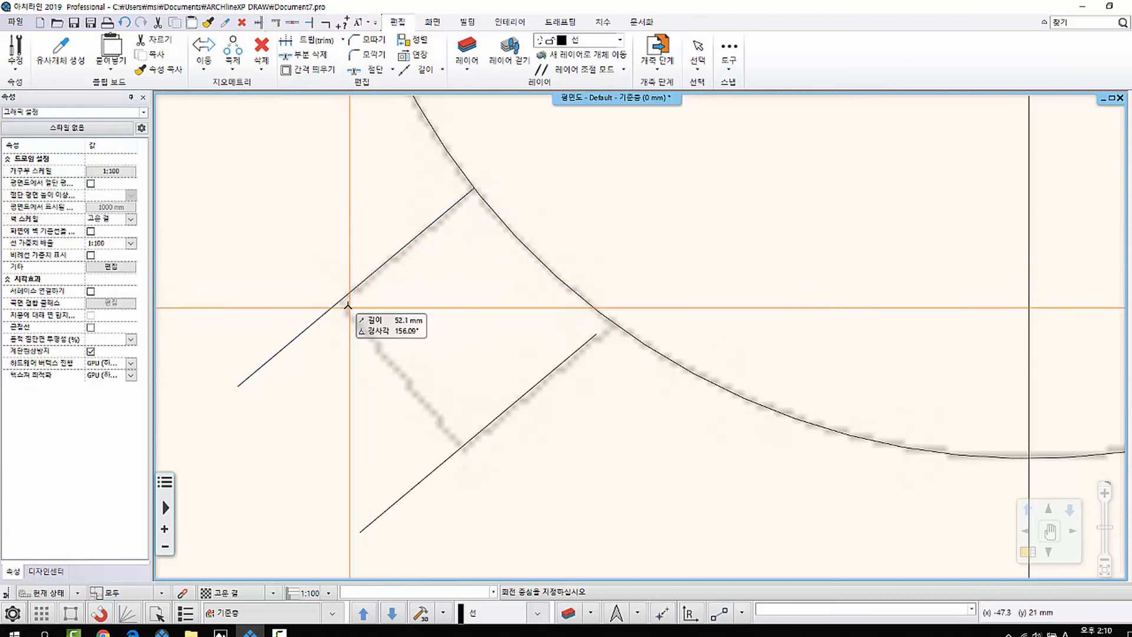
click(342, 300)
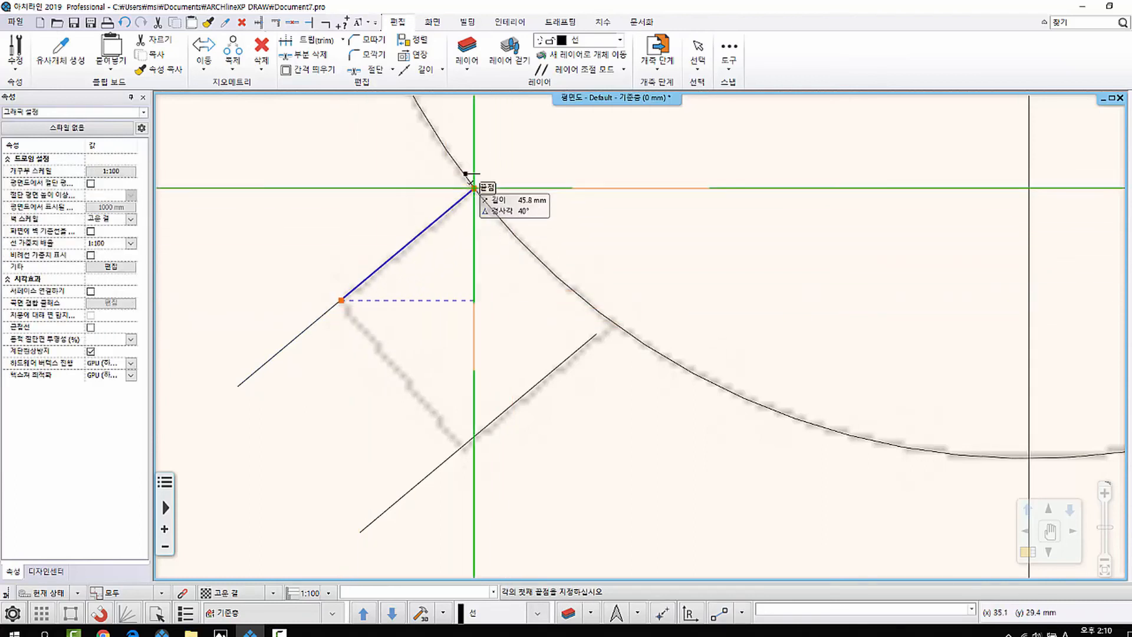
click(473, 188)
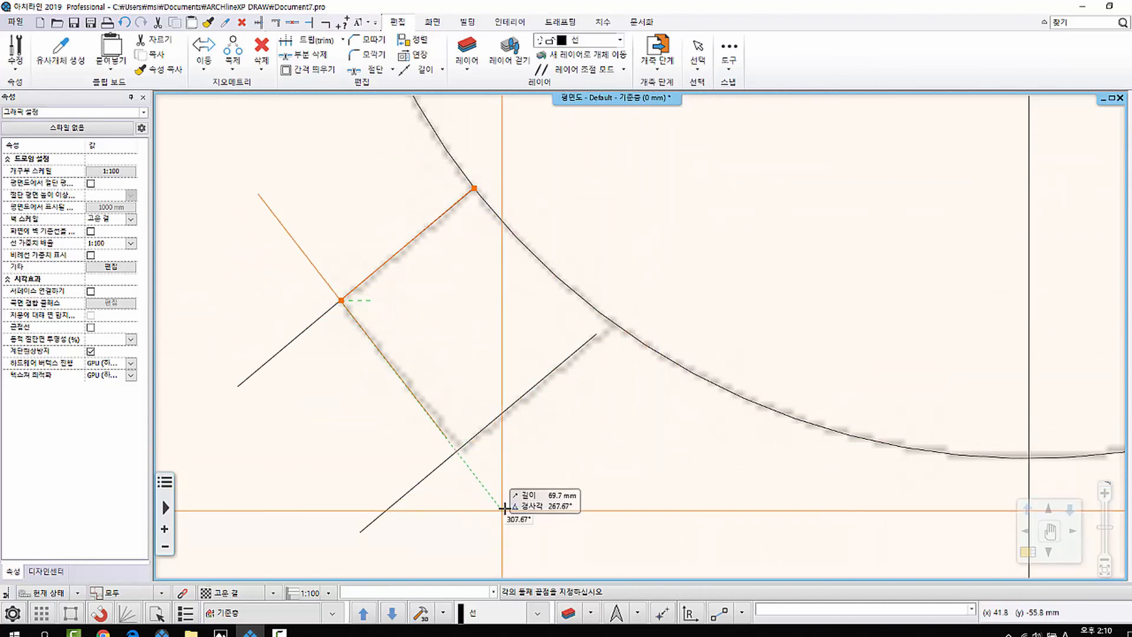
key(Tab)
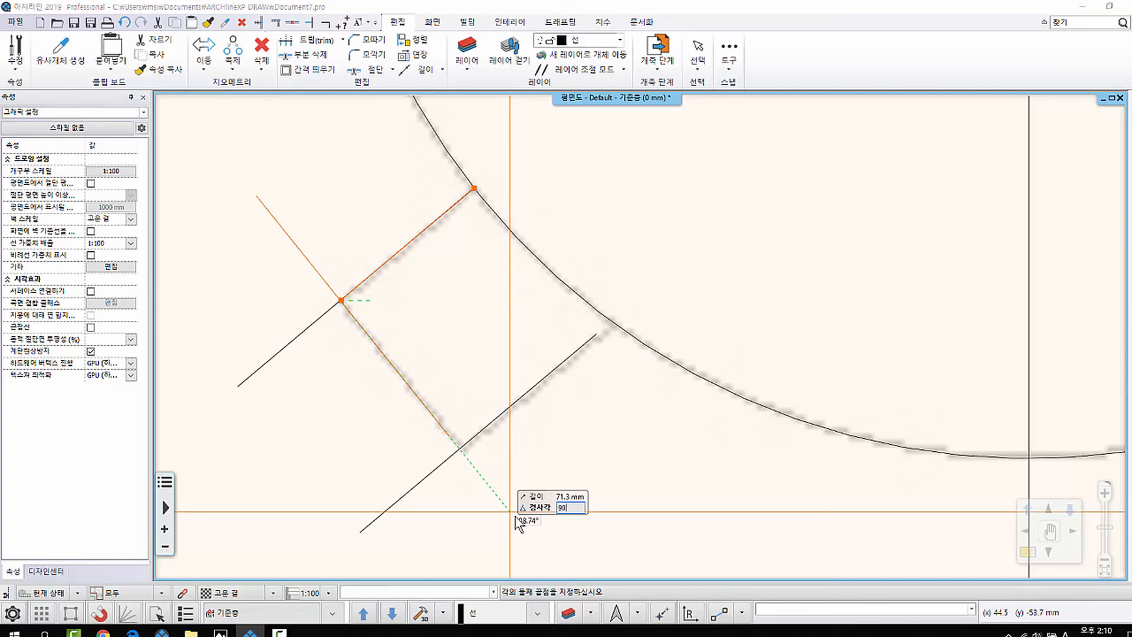
key(Return)
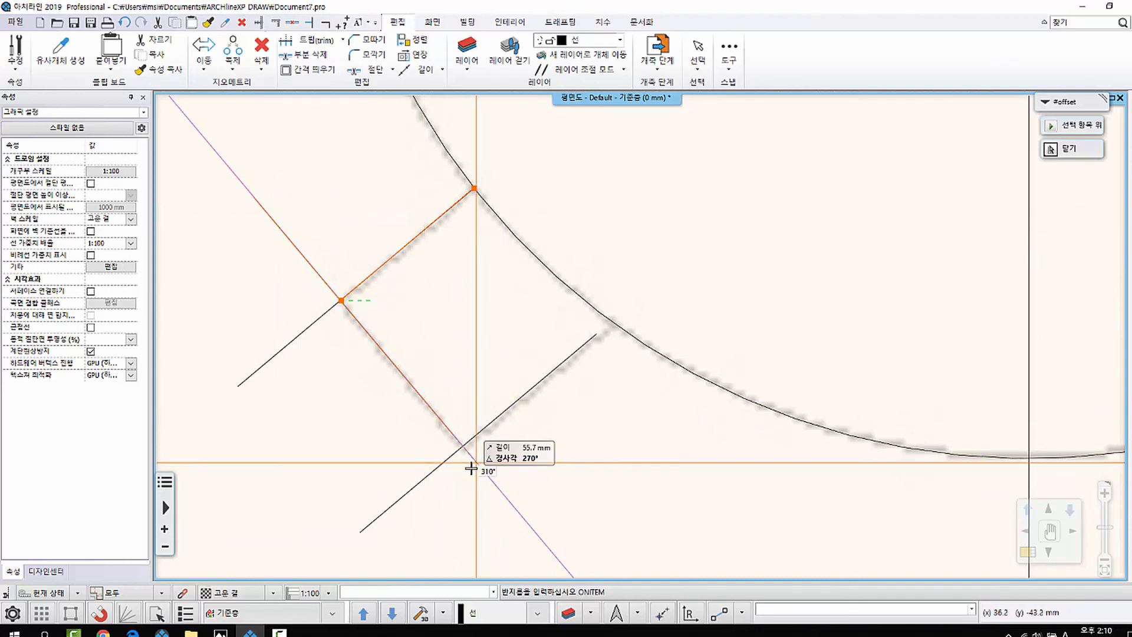
text(50)
key(Tab)
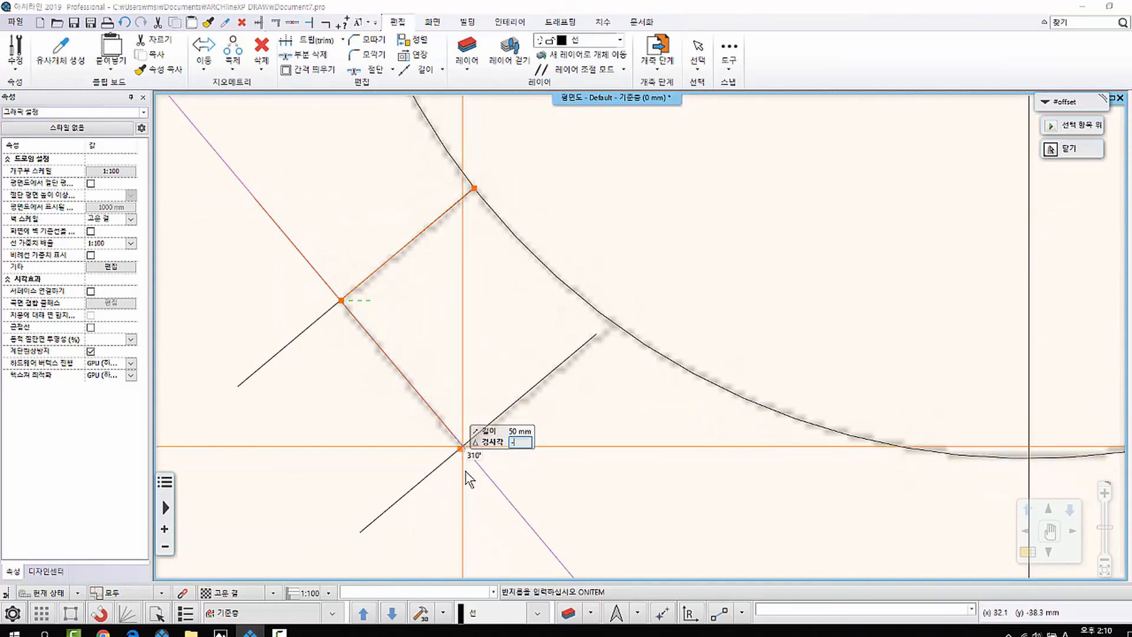
key(Return)
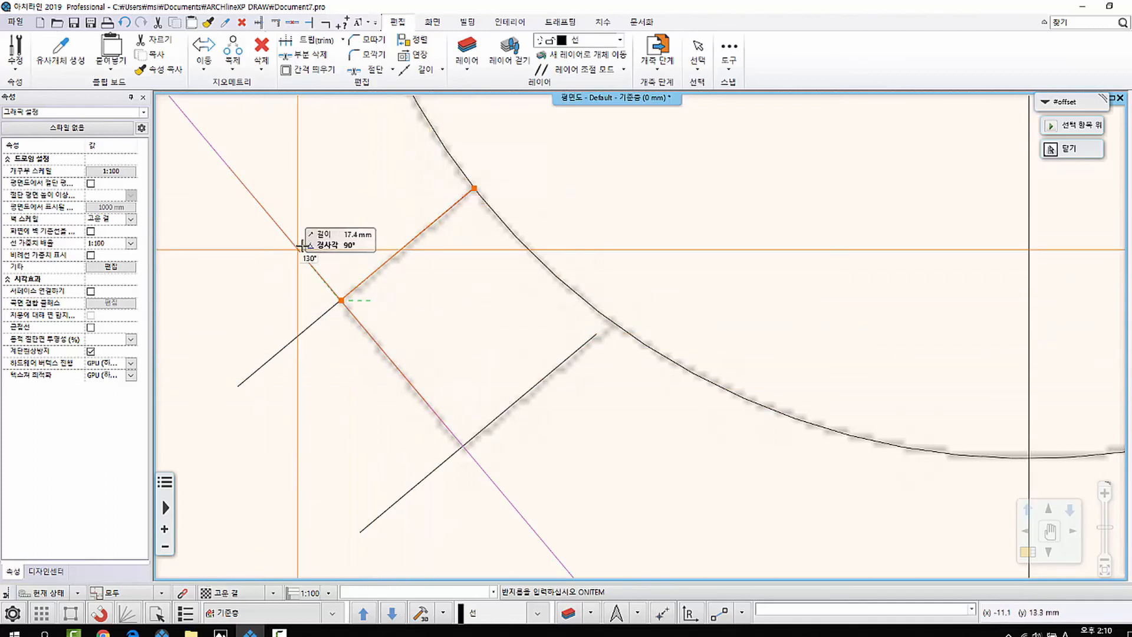
click(527, 508)
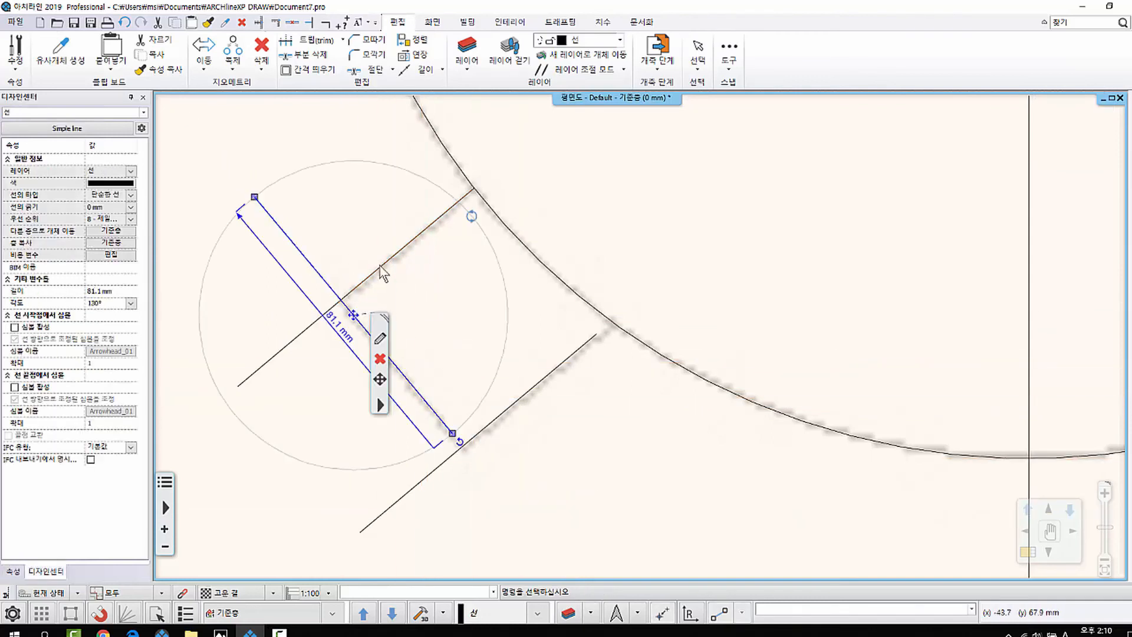
key(Escape)
Join the leg's outer edge line with the upper and lower leg lines to corners, cutting off the overhanging ends.
middle_drag(412, 352, 397, 362)
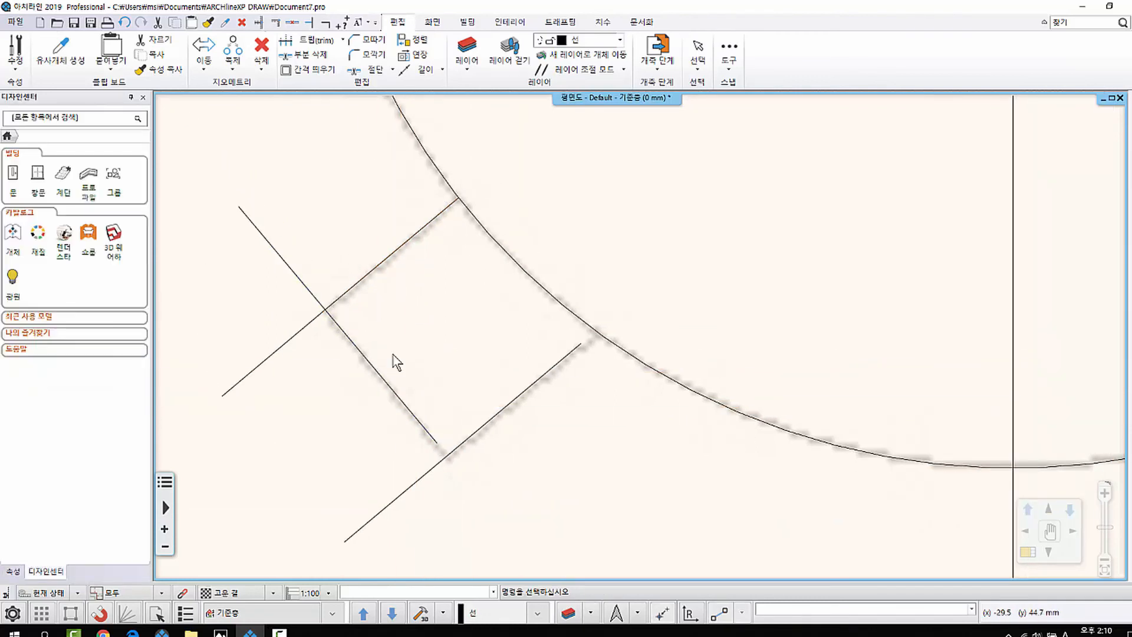
click(338, 334)
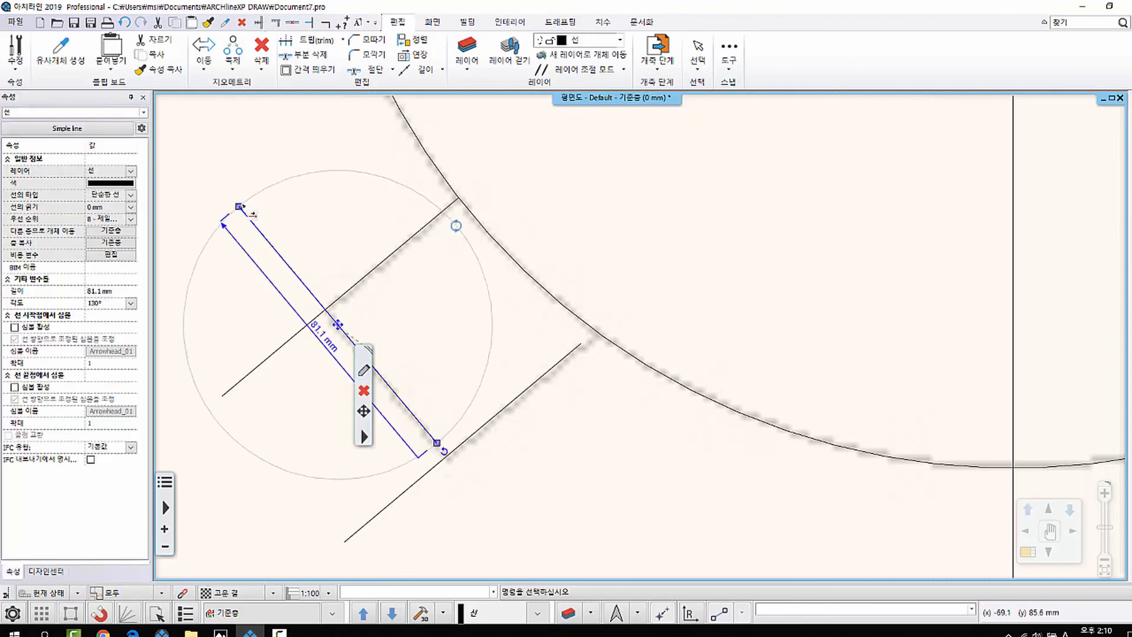
mouse_move(247, 214)
click(290, 255)
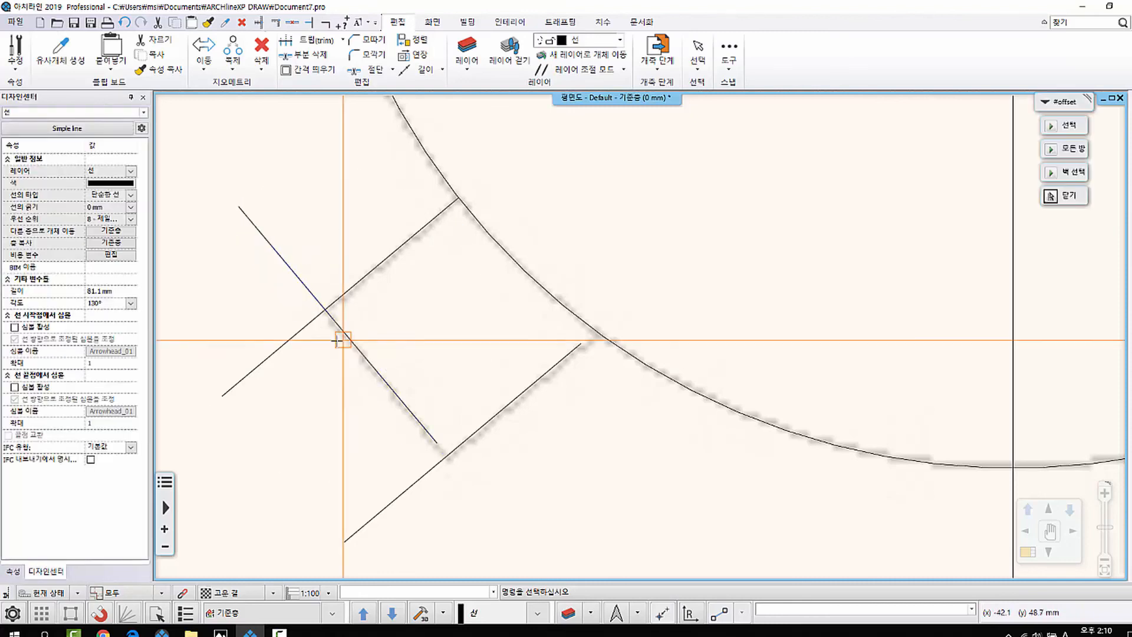
click(411, 413)
click(468, 438)
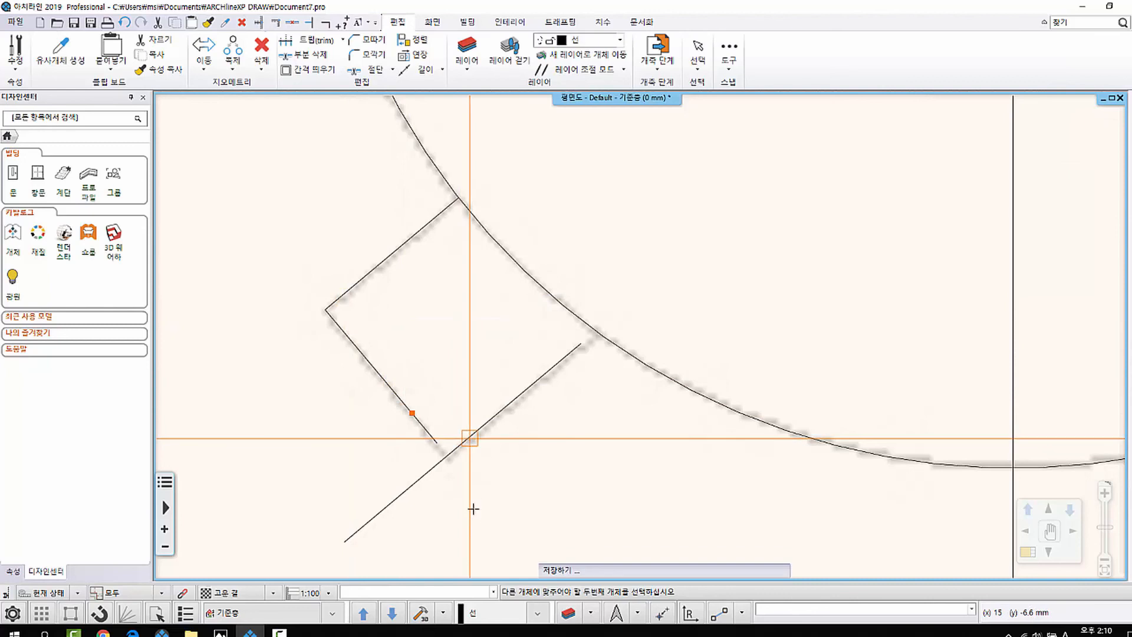
key(Escape)
Extend the leg's lower edge line with a T-connection until it meets the seat circle.
scroll(597, 336, up, 3)
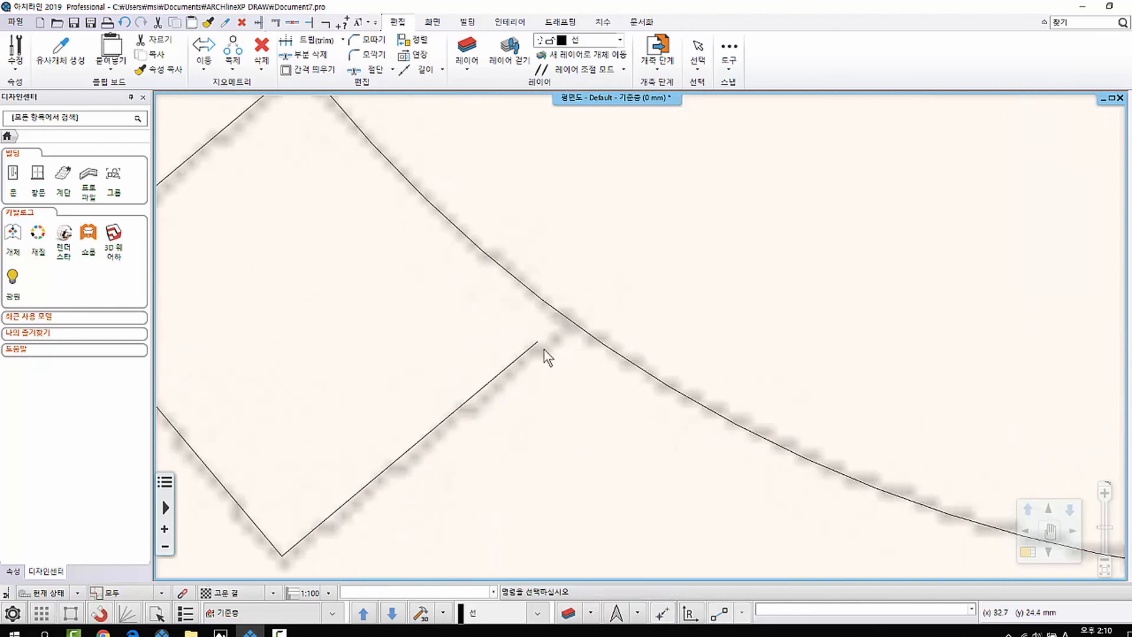
click(529, 350)
mouse_move(538, 342)
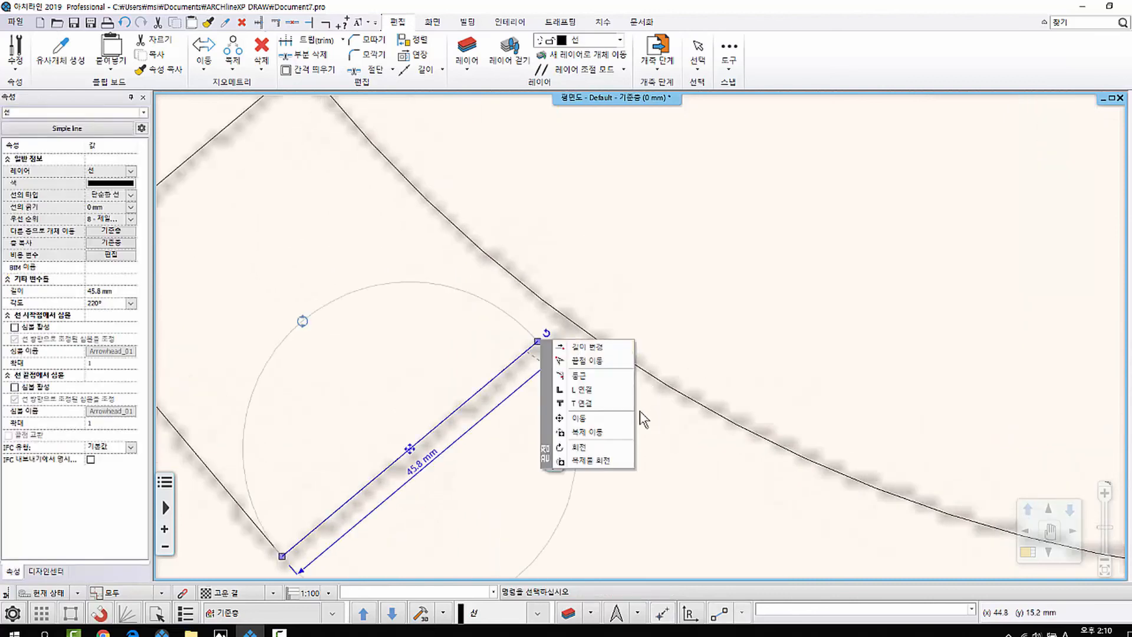
click(606, 401)
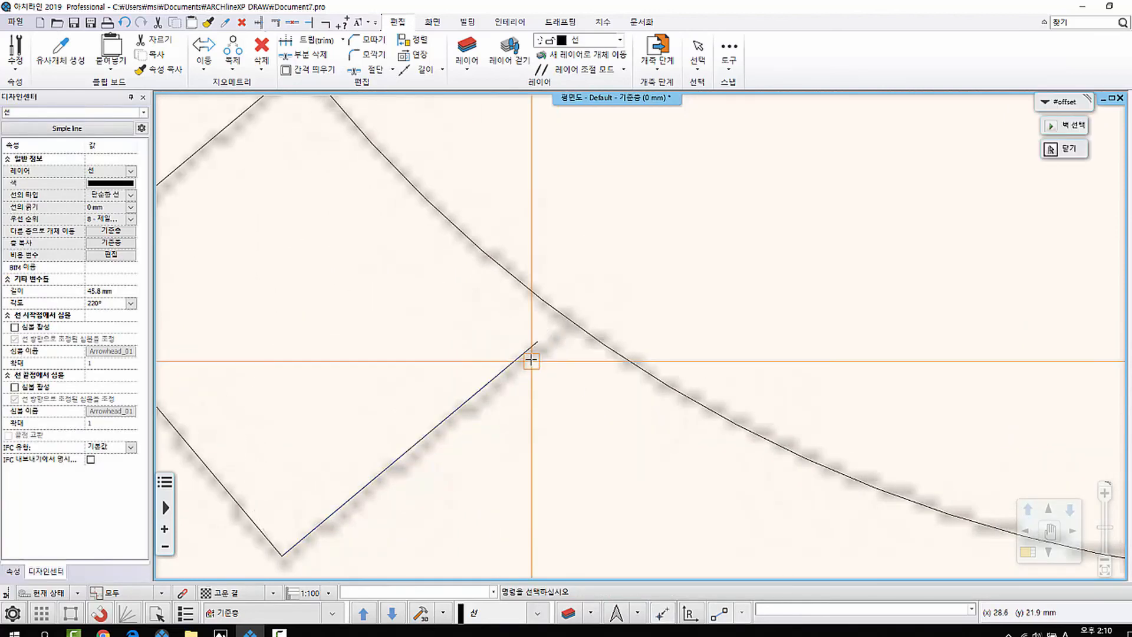
click(585, 334)
scroll(505, 336, down, 4)
scroll(544, 469, down, 5)
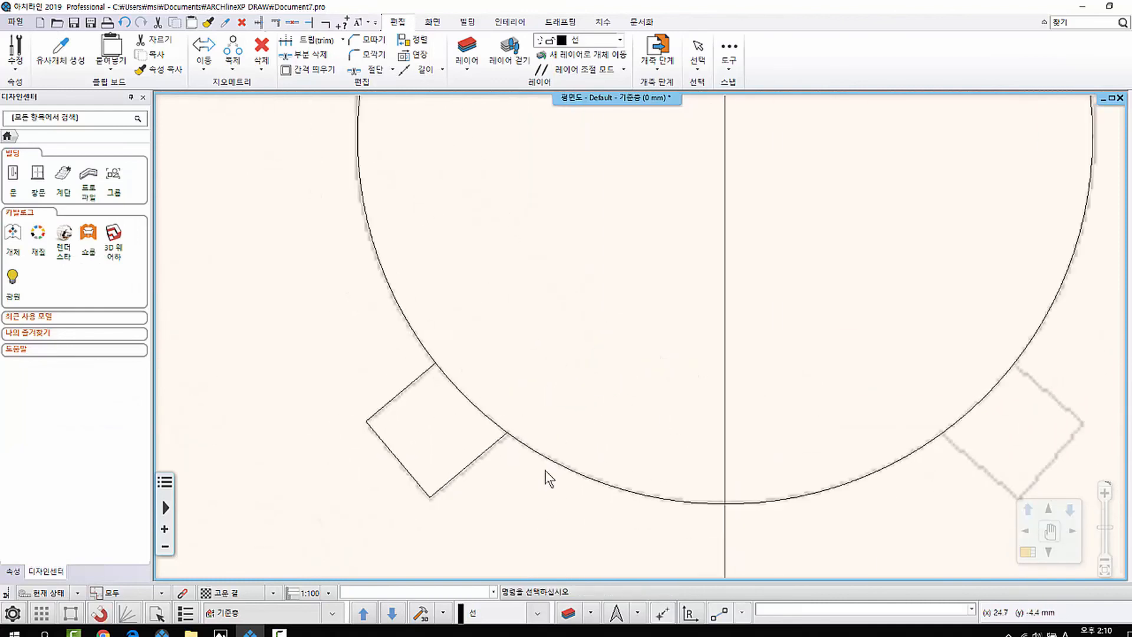
click(263, 136)
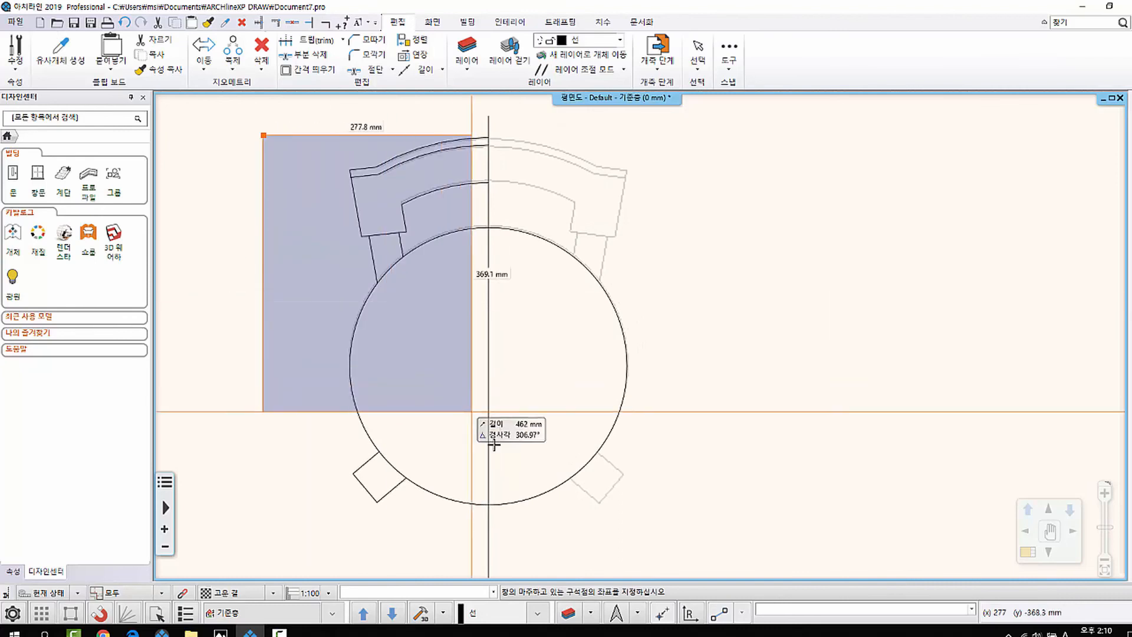
click(542, 534)
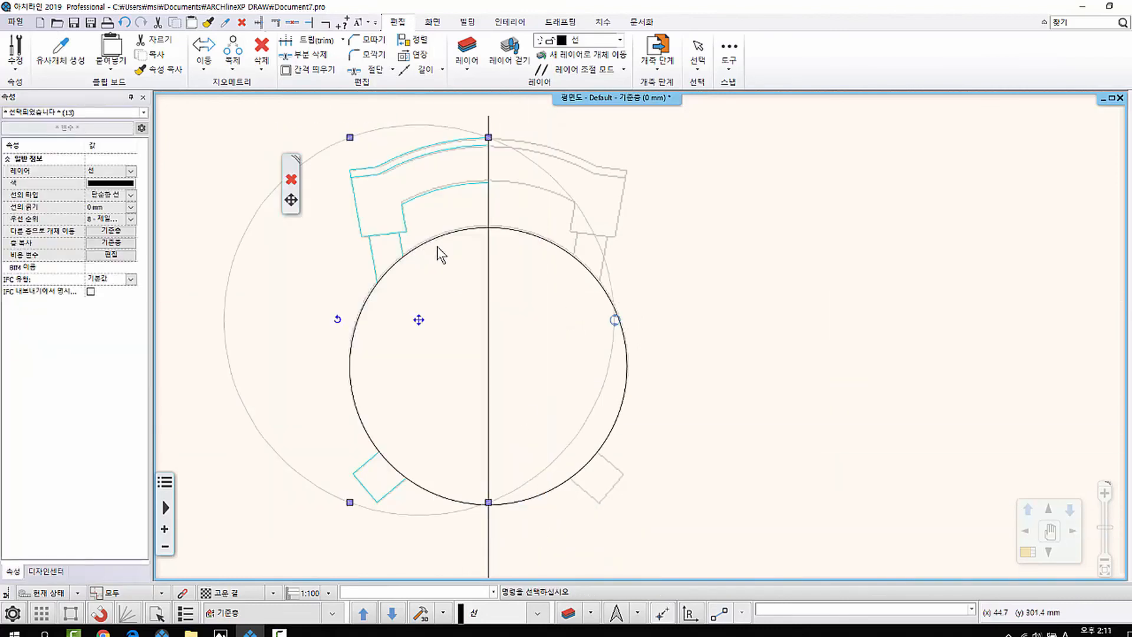
click(251, 108)
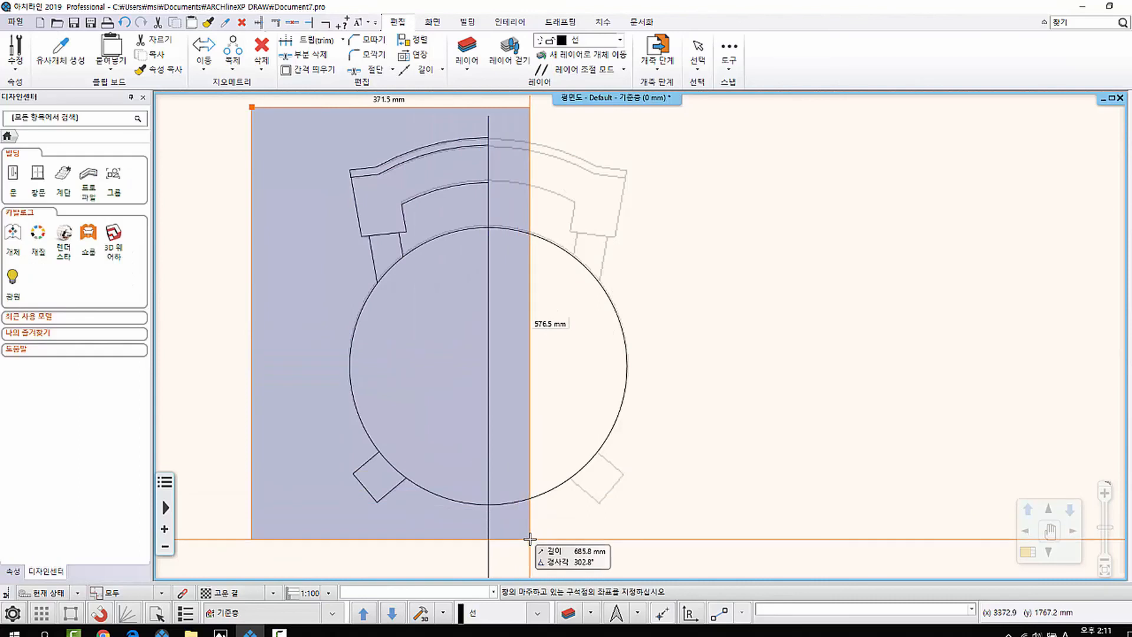
click(532, 536)
click(230, 111)
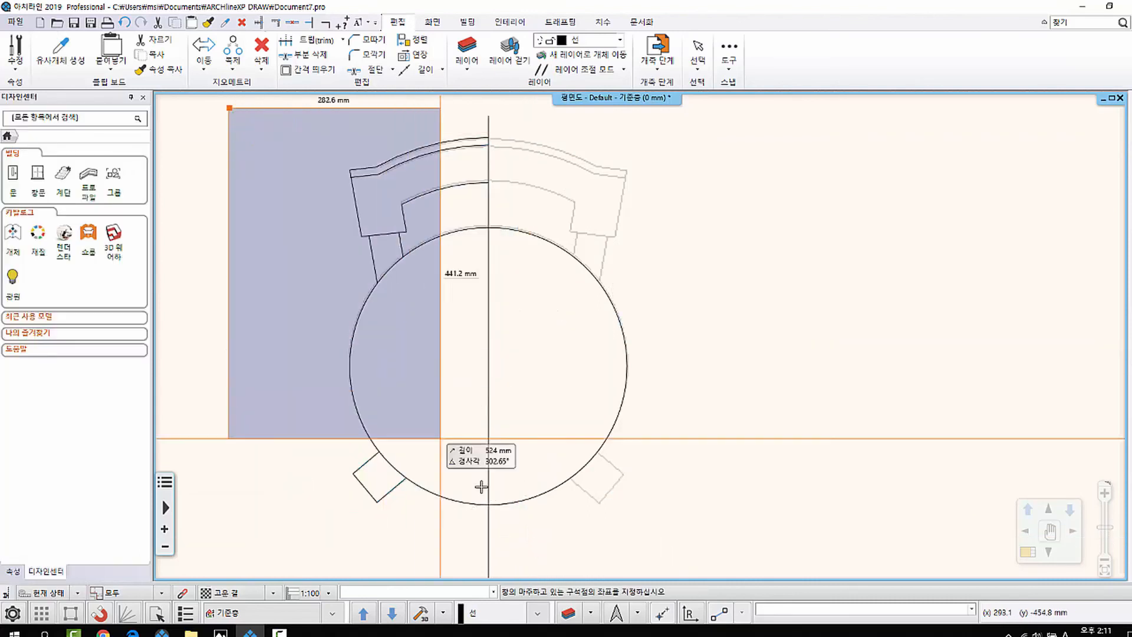
click(560, 538)
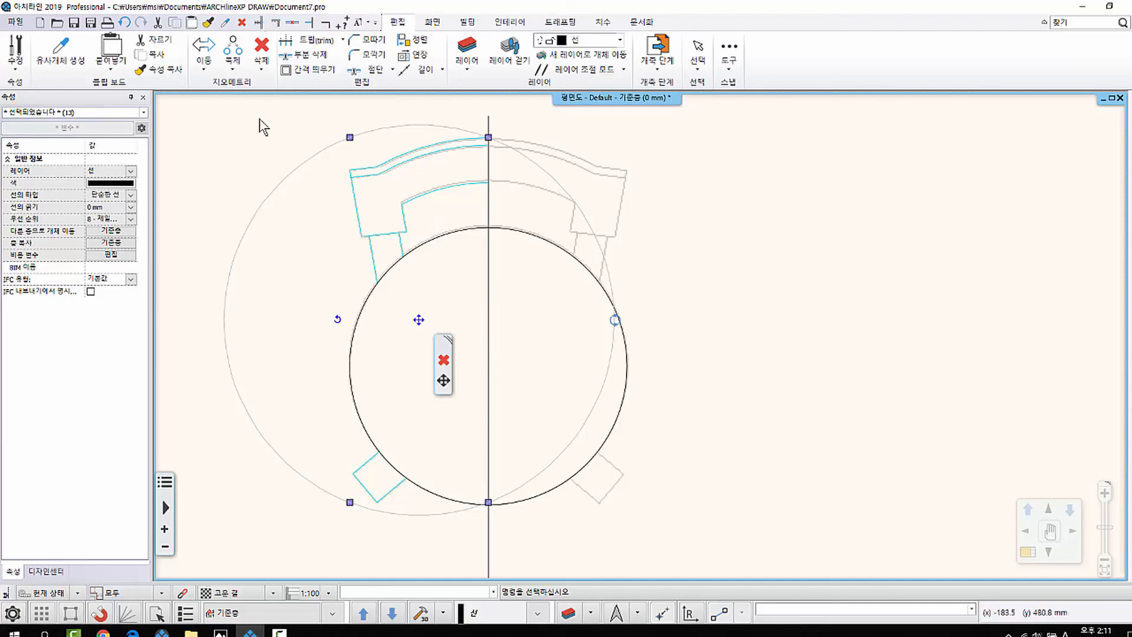
key(Escape)
middle_drag(526, 275, 519, 284)
click(221, 125)
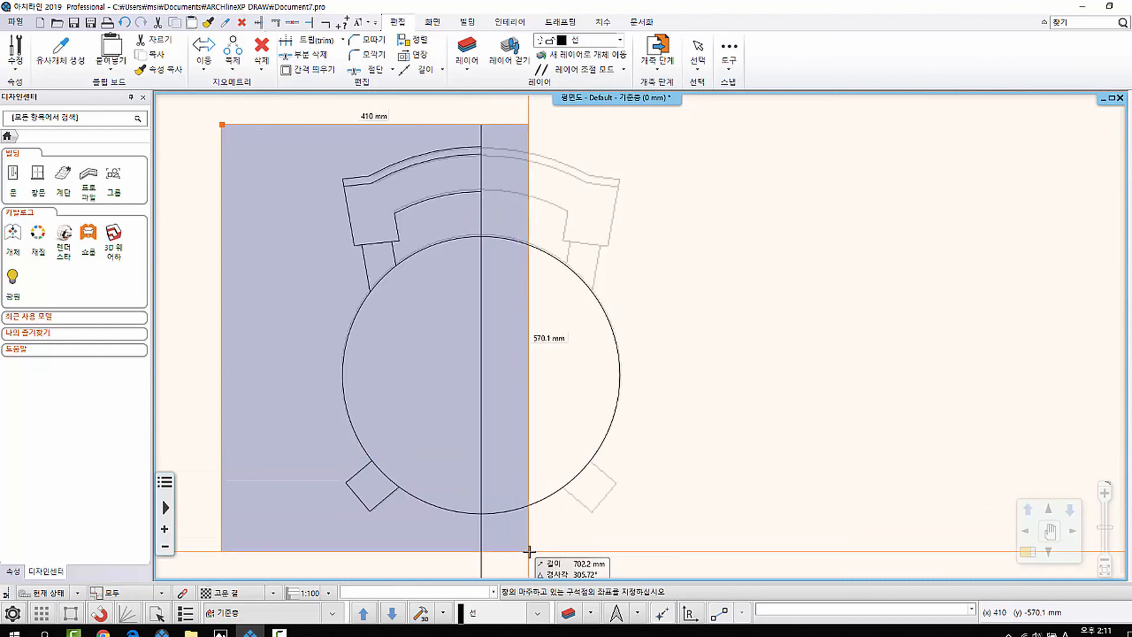
click(529, 552)
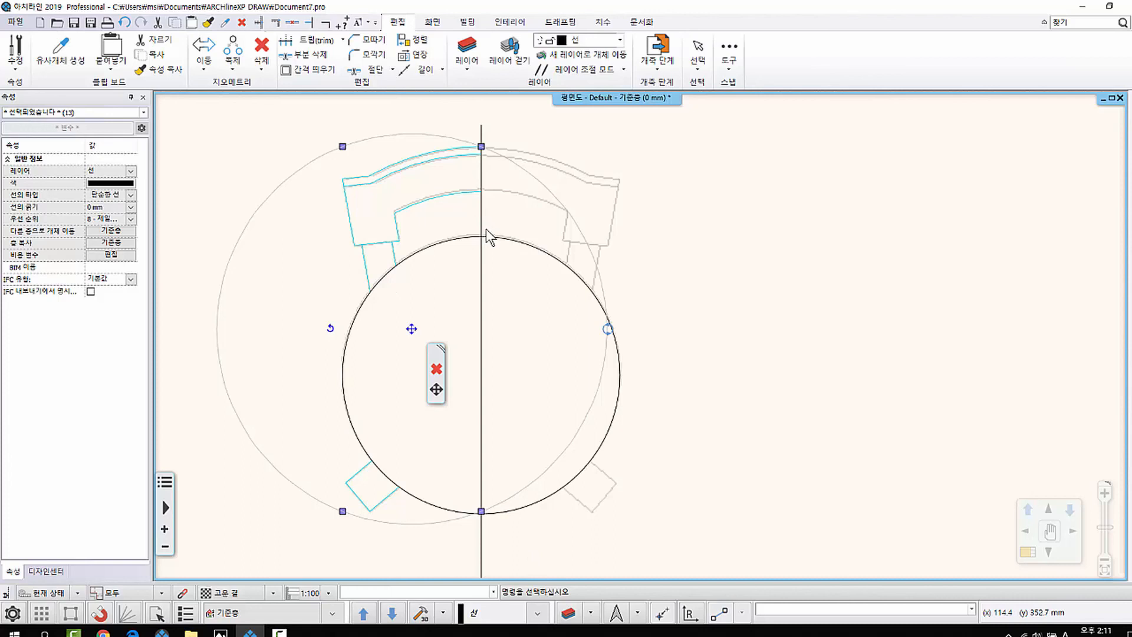
key(Escape)
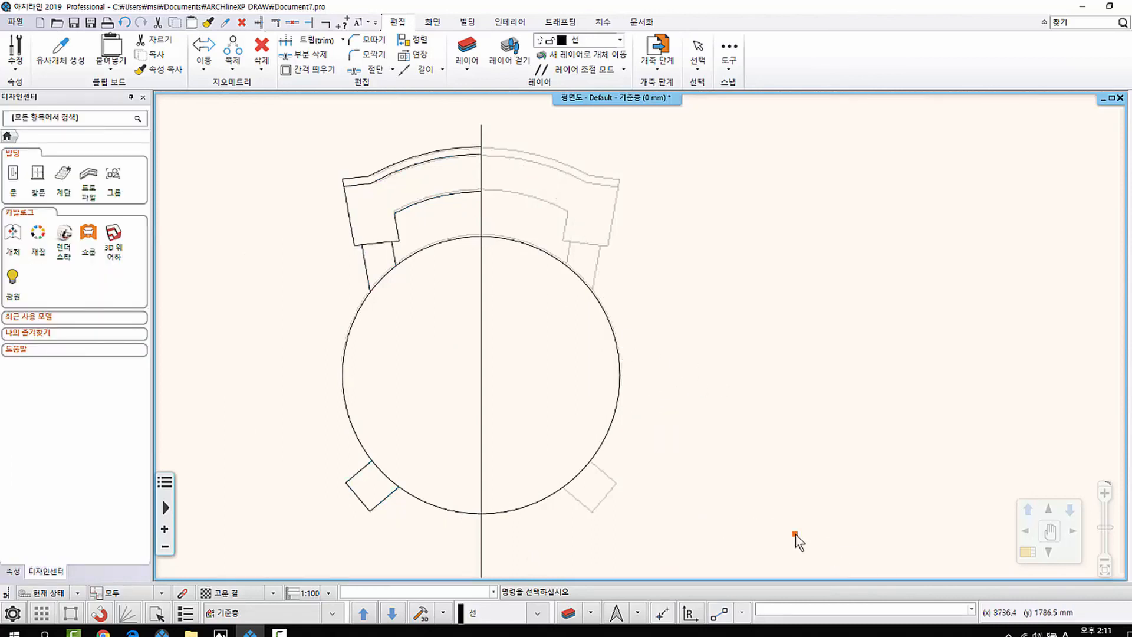
click(795, 533)
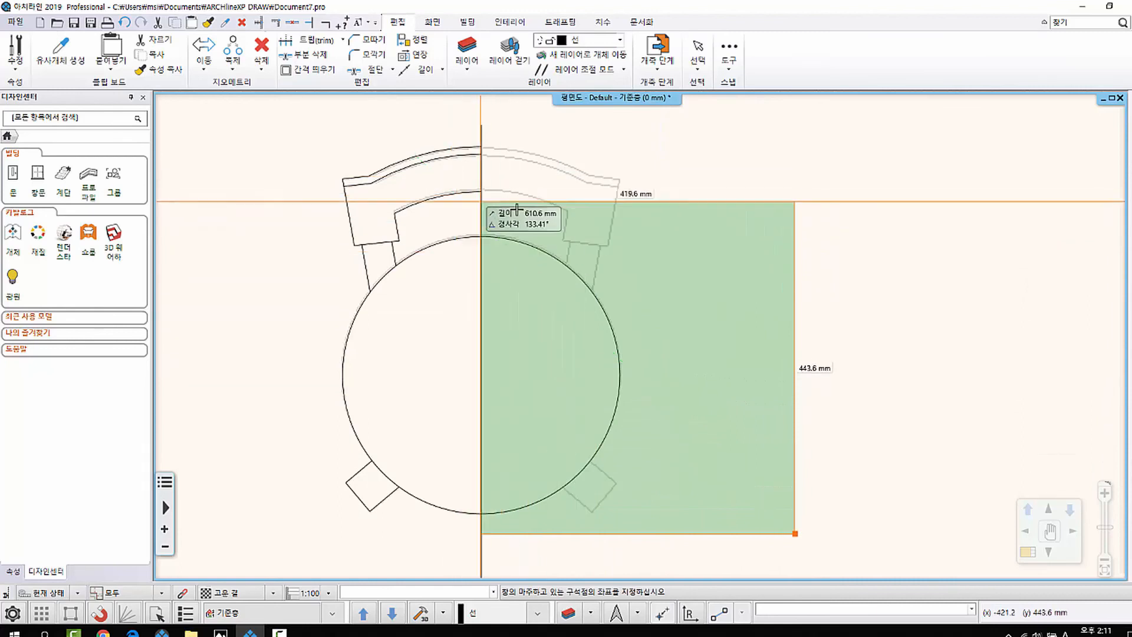
click(438, 135)
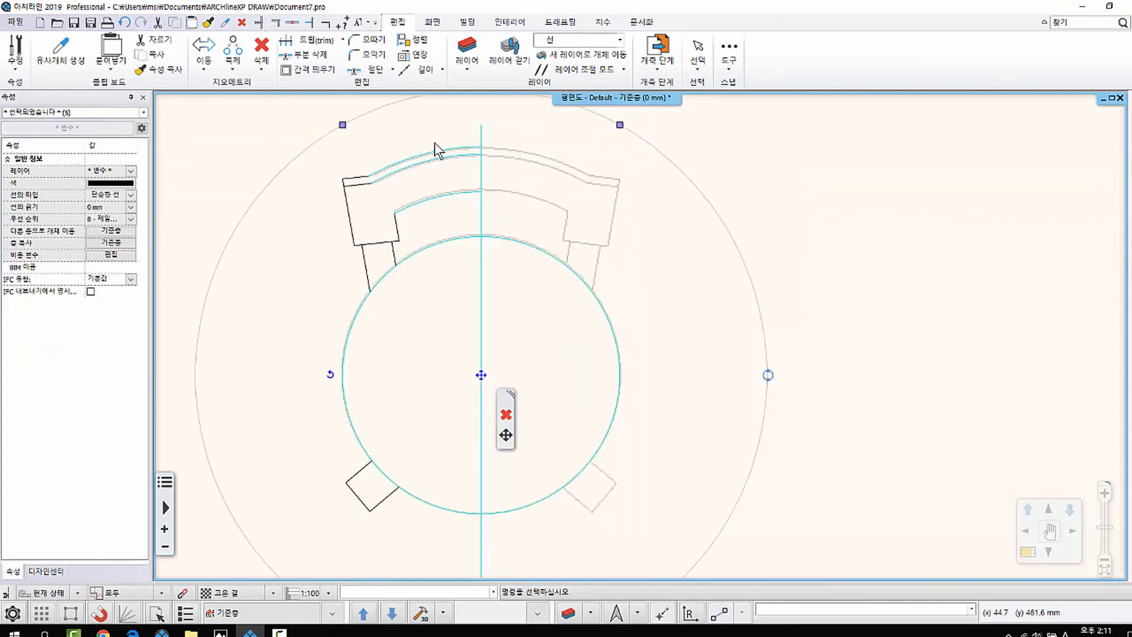
key(Escape)
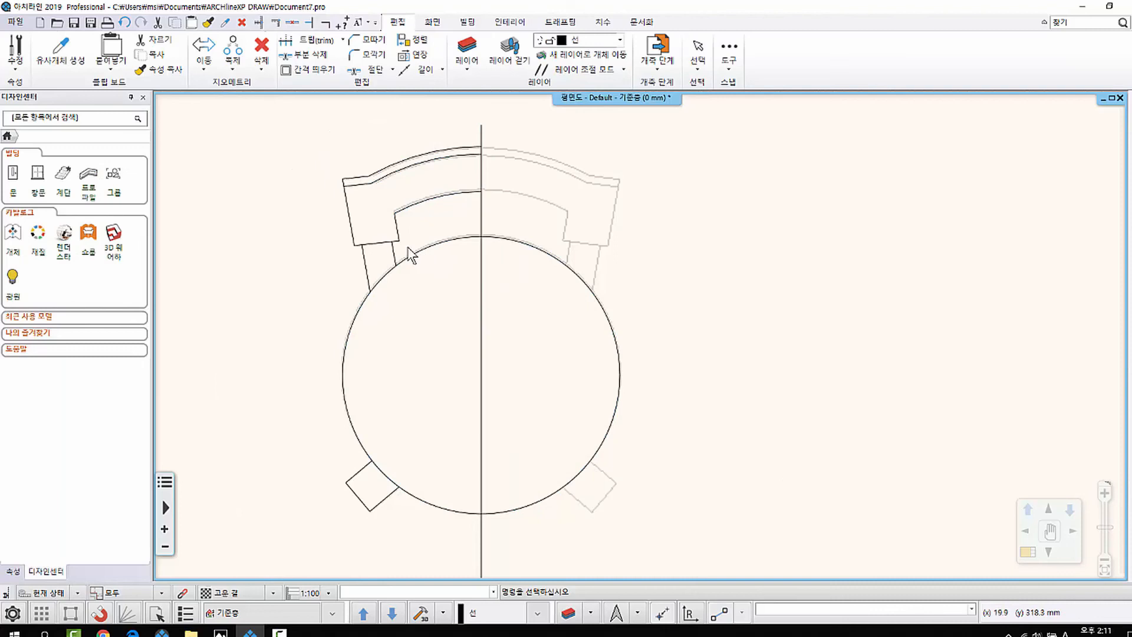
Window-select the backrest, armrest support and front leg lines of the chair's left half, leaving out the seat circle and vertical centre line.
scroll(383, 230, down, 1)
click(273, 126)
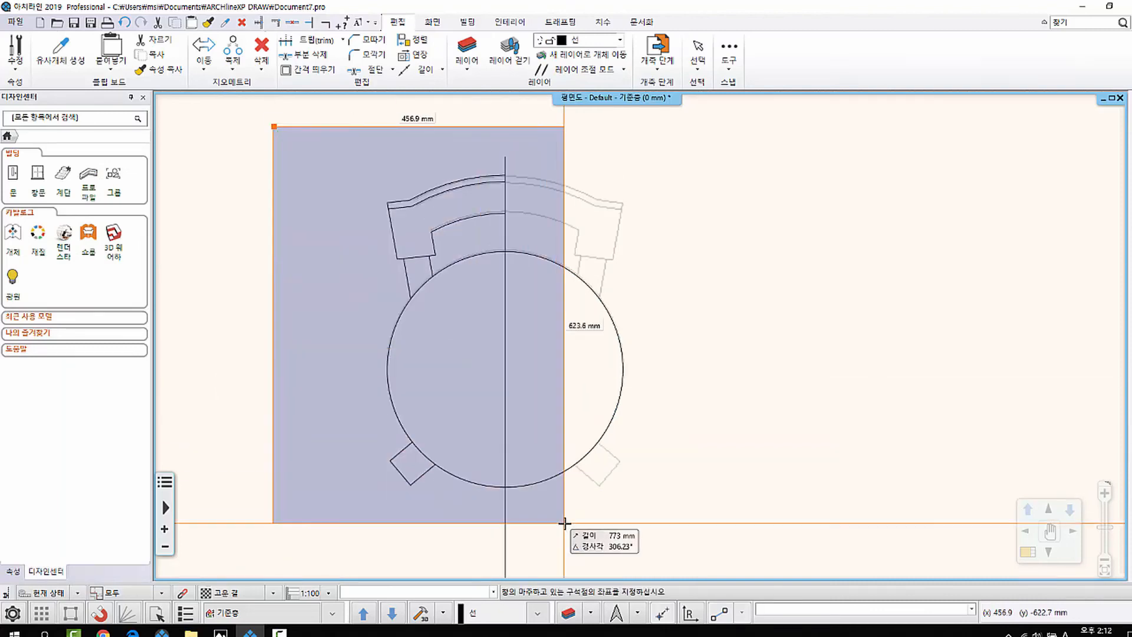
click(565, 522)
click(286, 122)
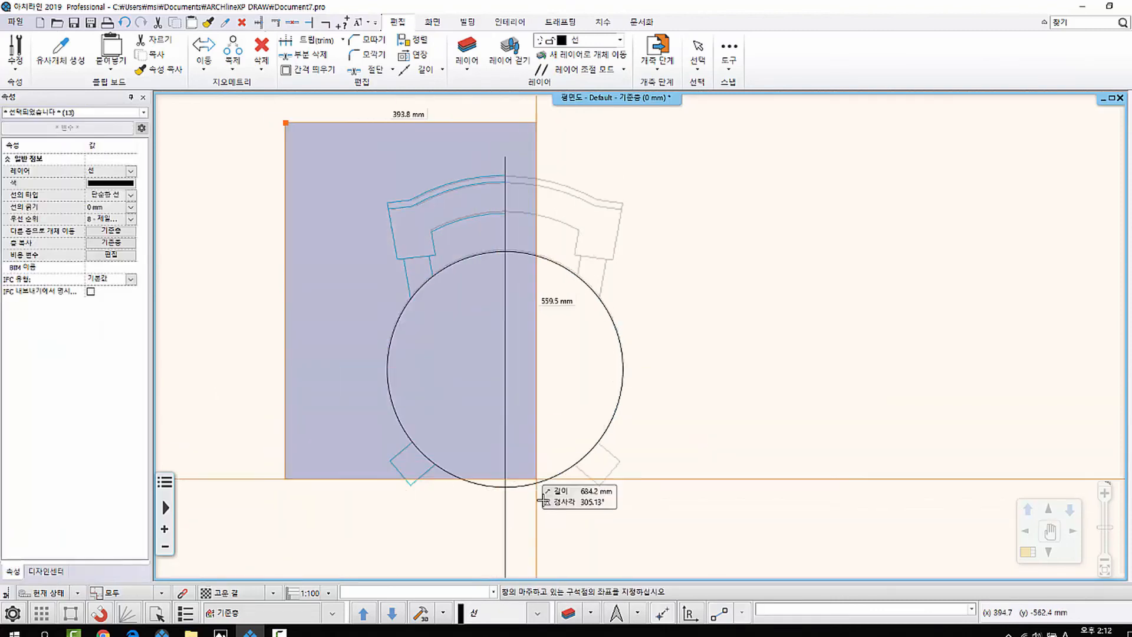
click(548, 575)
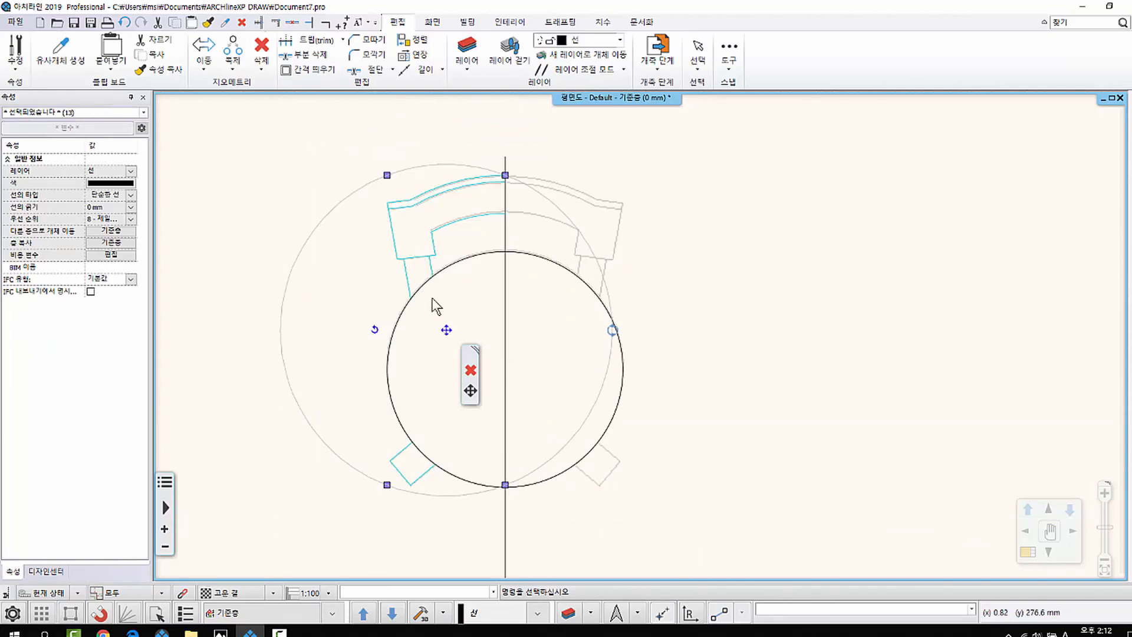
middle_drag(438, 445, 399, 454)
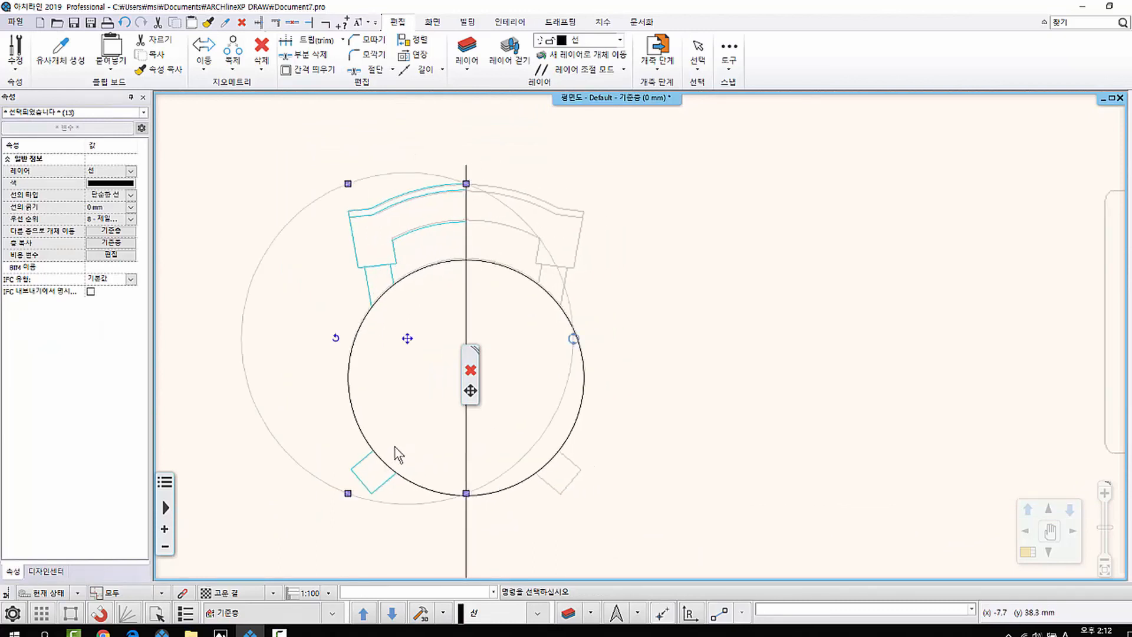
click(235, 66)
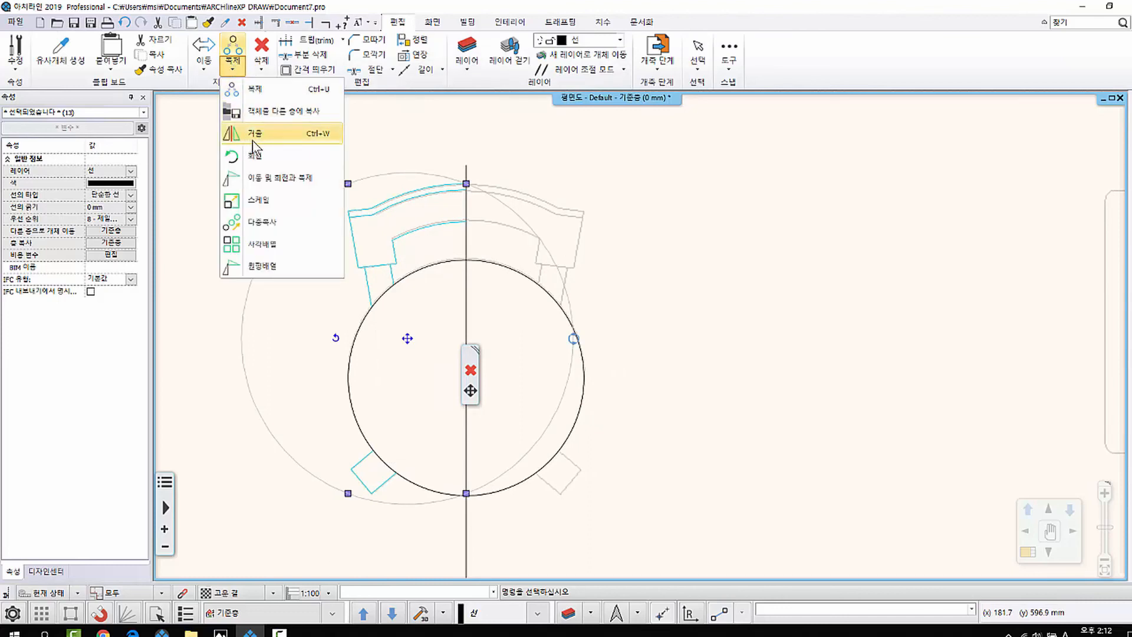
click(196, 73)
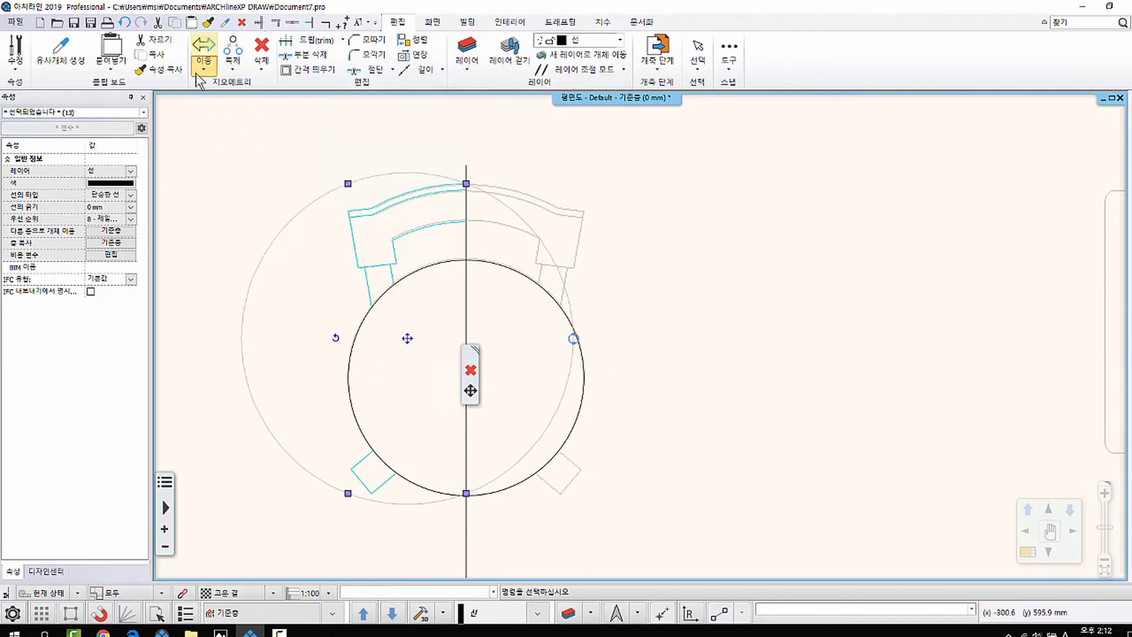
click(196, 72)
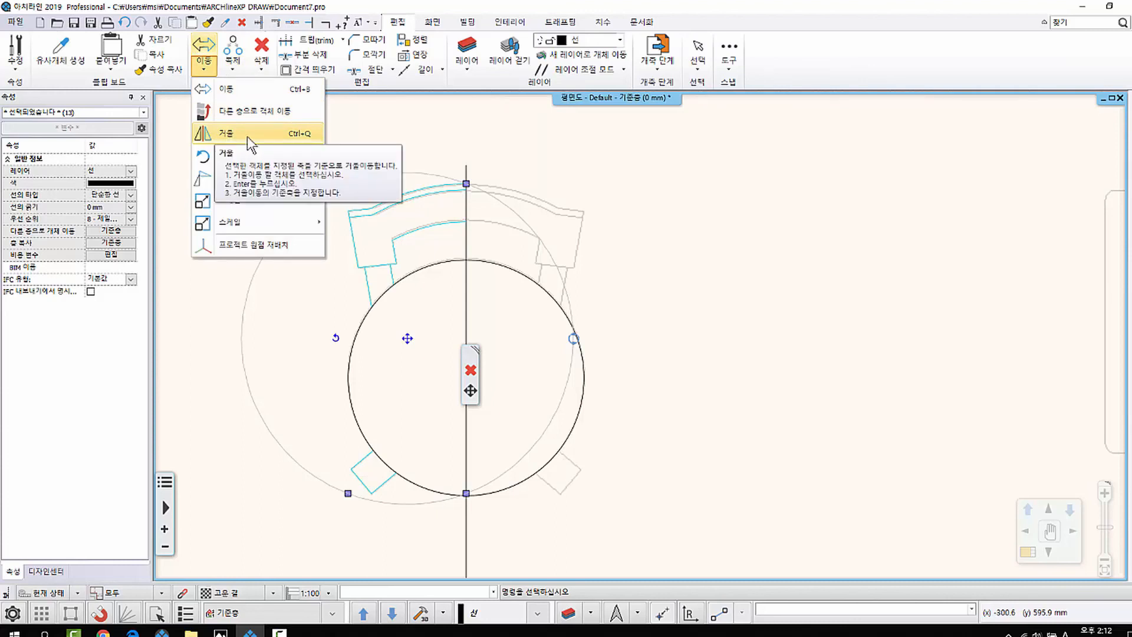
click(497, 9)
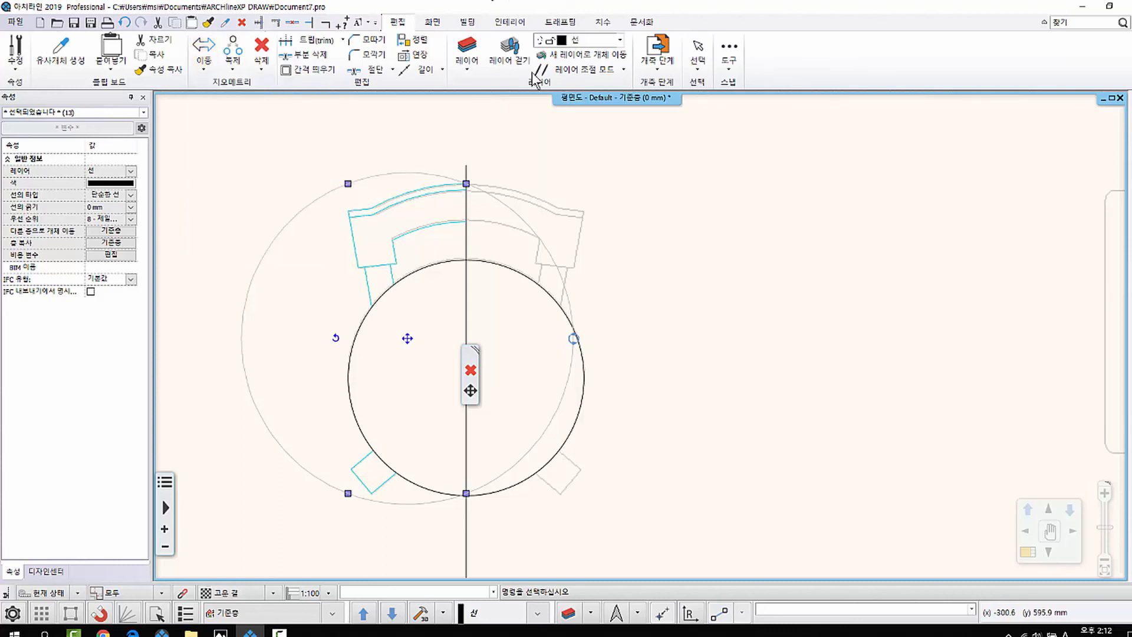
middle_drag(471, 270, 461, 275)
middle_drag(414, 328, 425, 313)
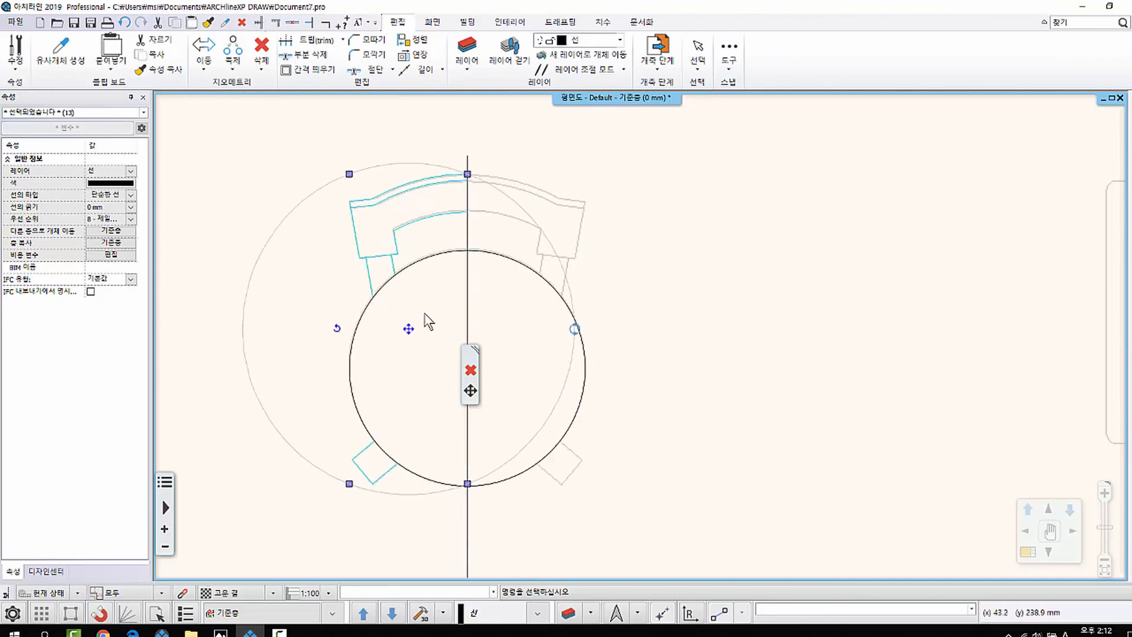
click(338, 328)
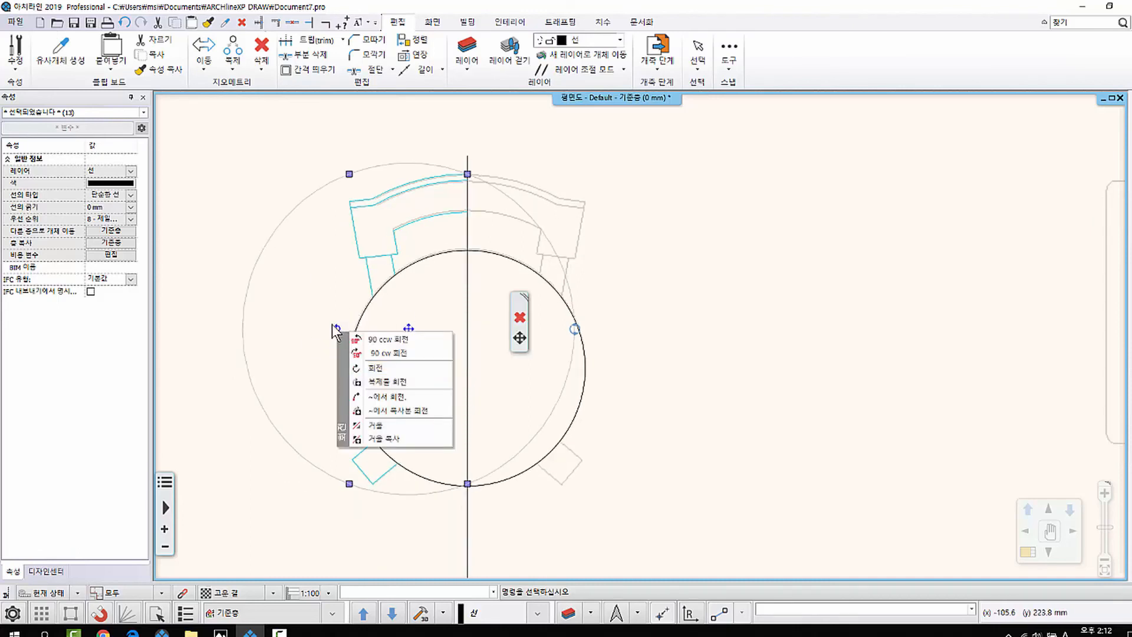
middle_drag(335, 325, 332, 321)
click(344, 336)
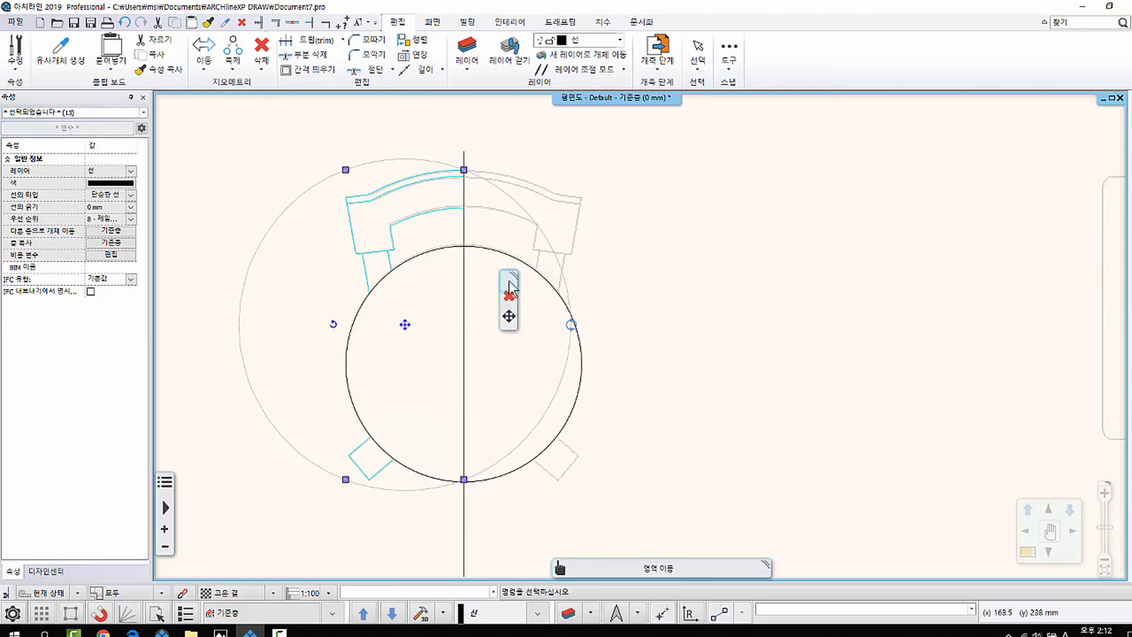
click(503, 313)
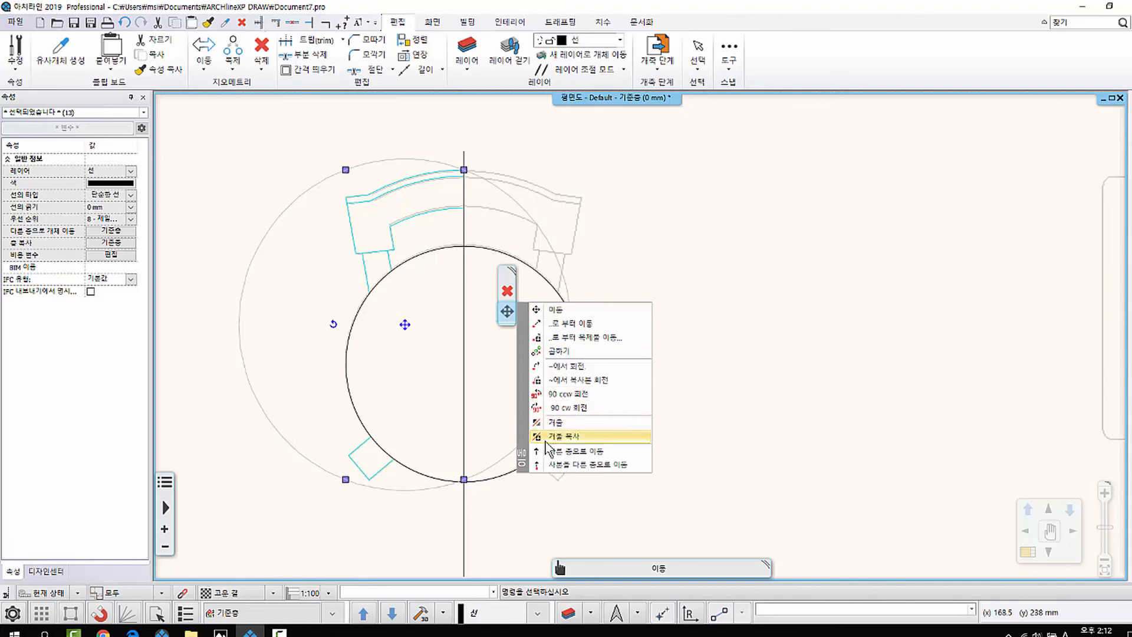
middle_drag(355, 324, 335, 332)
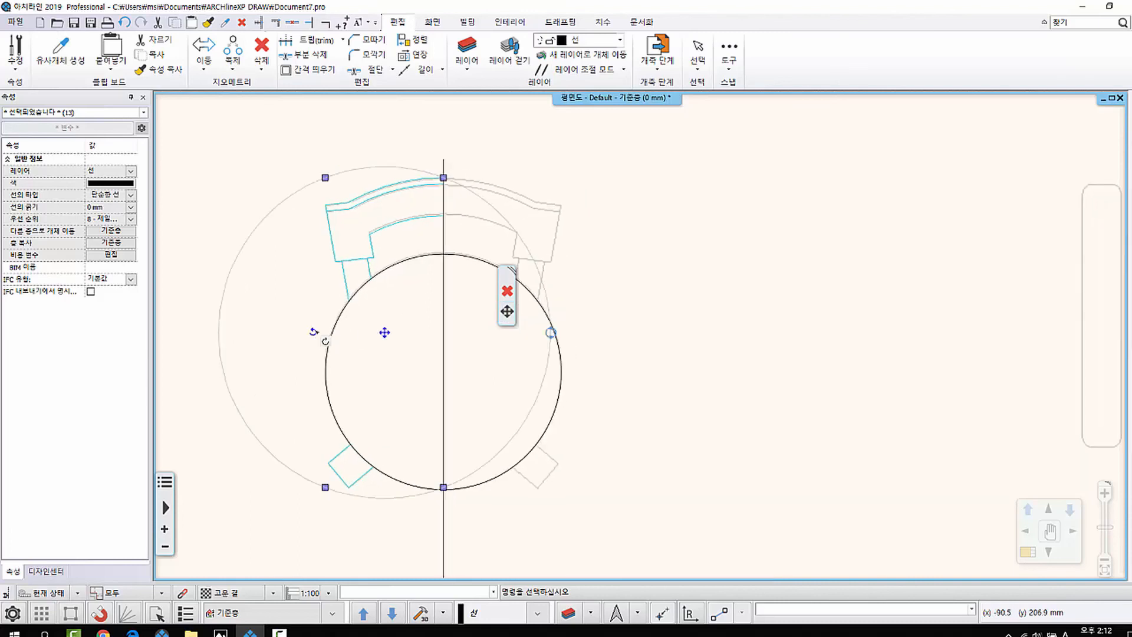
Mirror a copy of the selected left-half lines across the vertical centre line to complete the chair's right half.
click(325, 341)
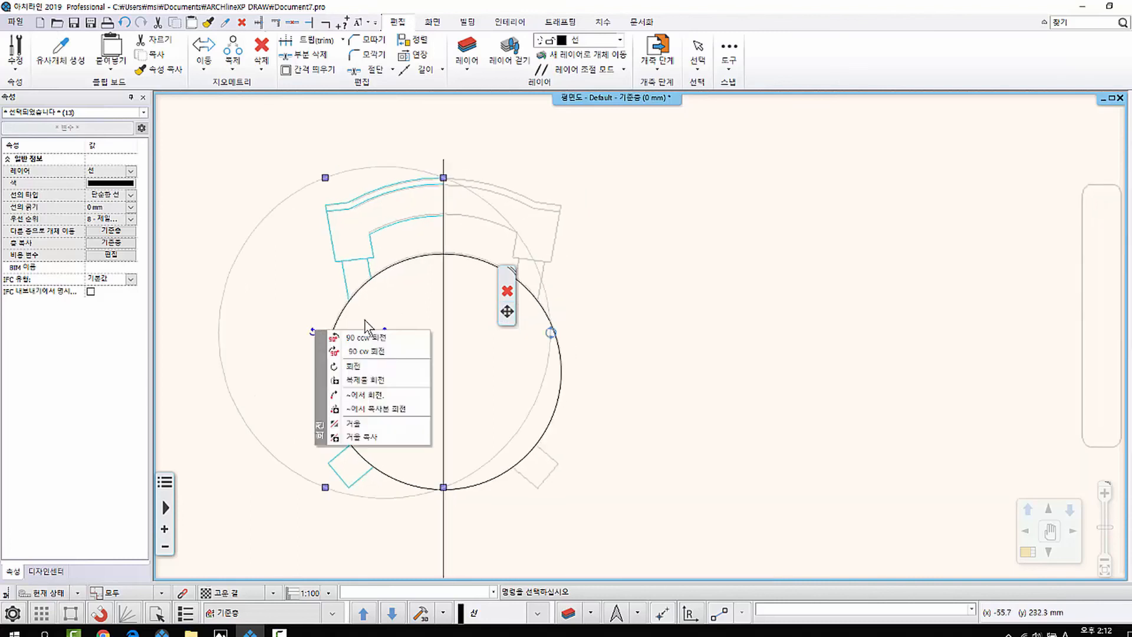
click(374, 440)
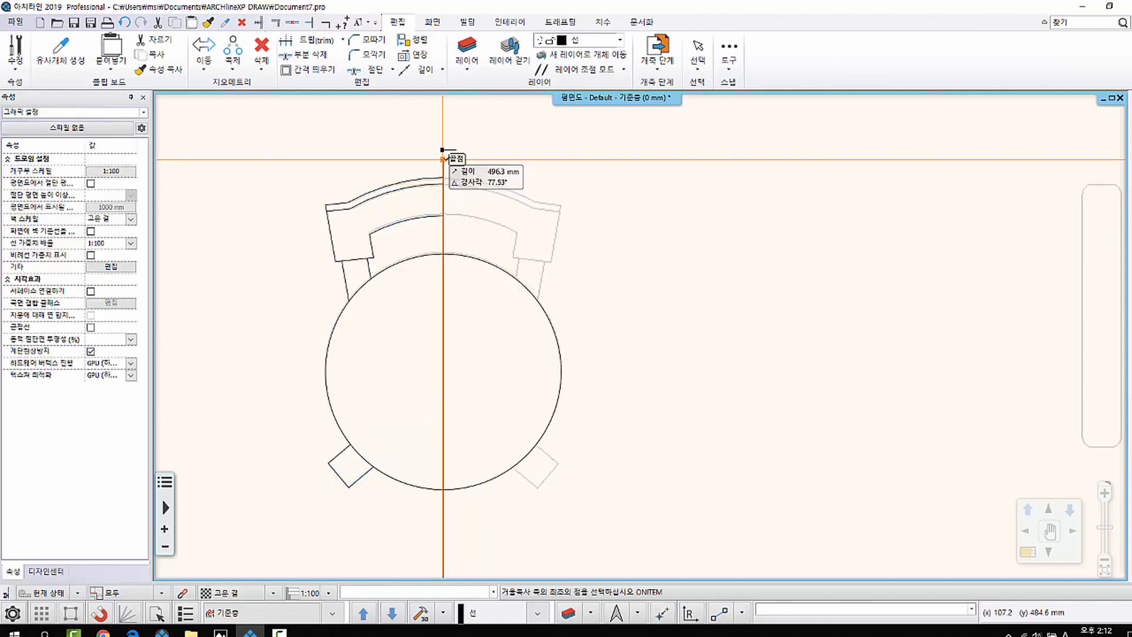
click(443, 158)
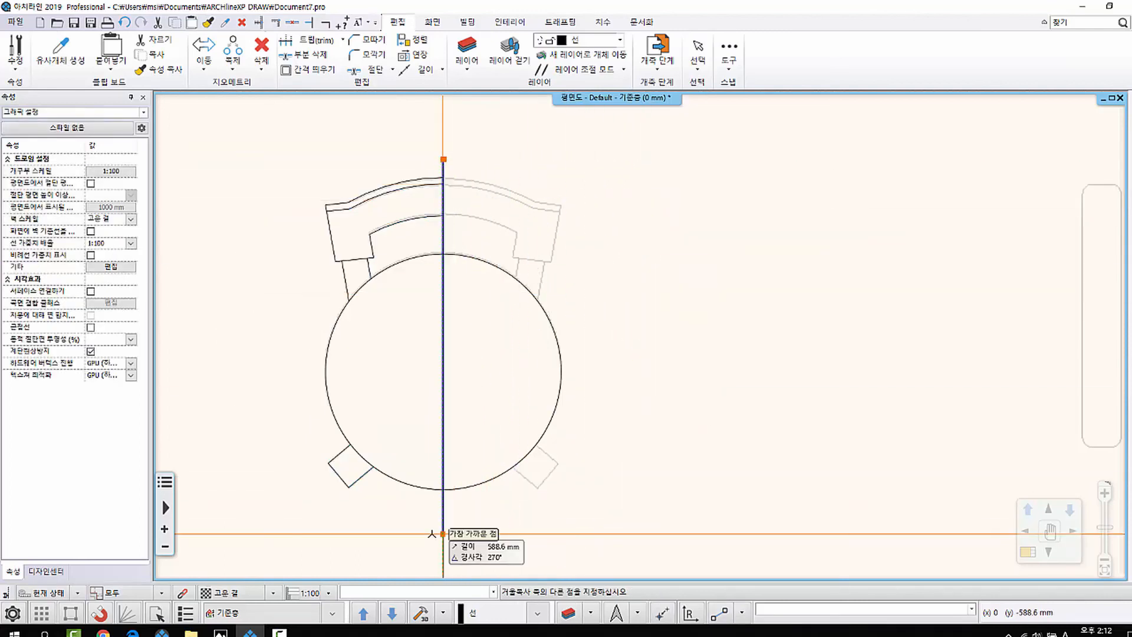
click(432, 534)
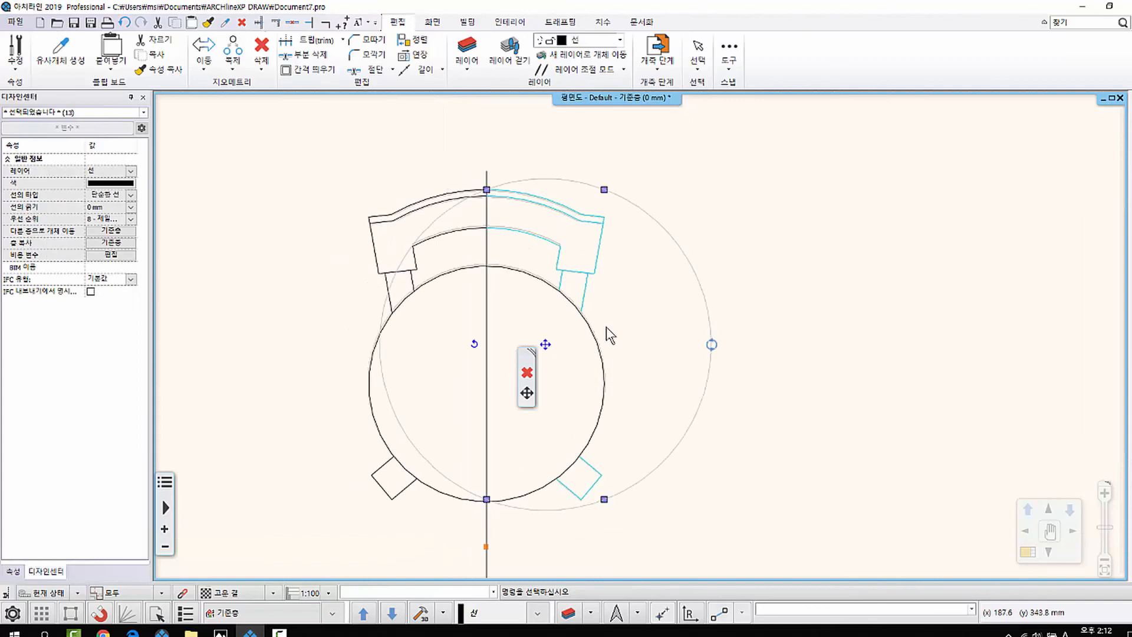
key(Escape)
scroll(475, 362, down, 3)
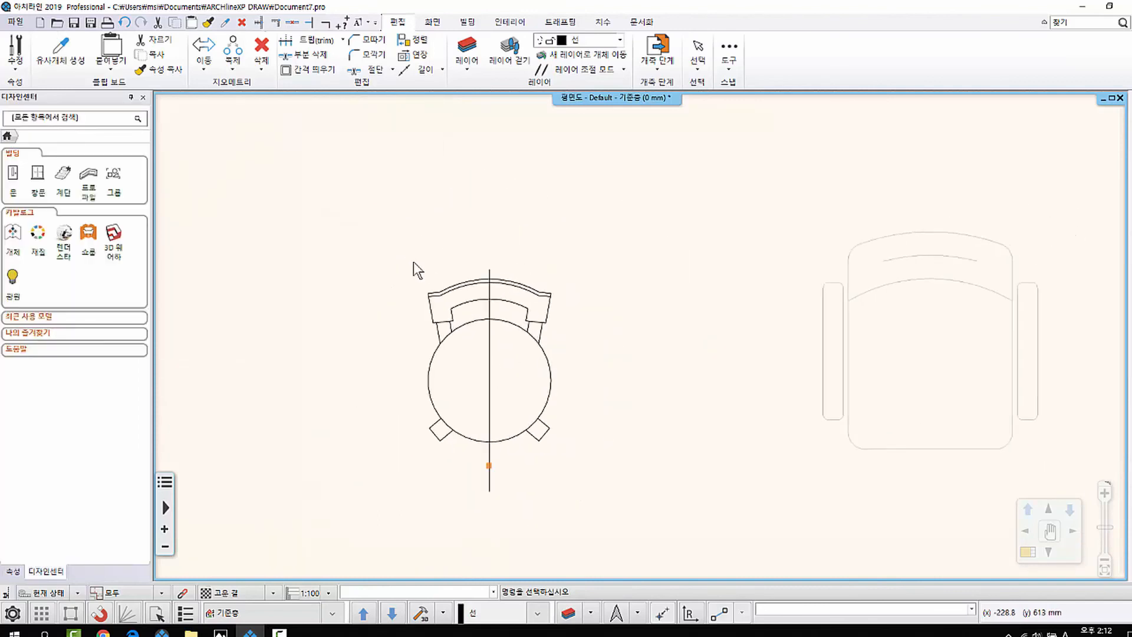
scroll(564, 386, up, 3)
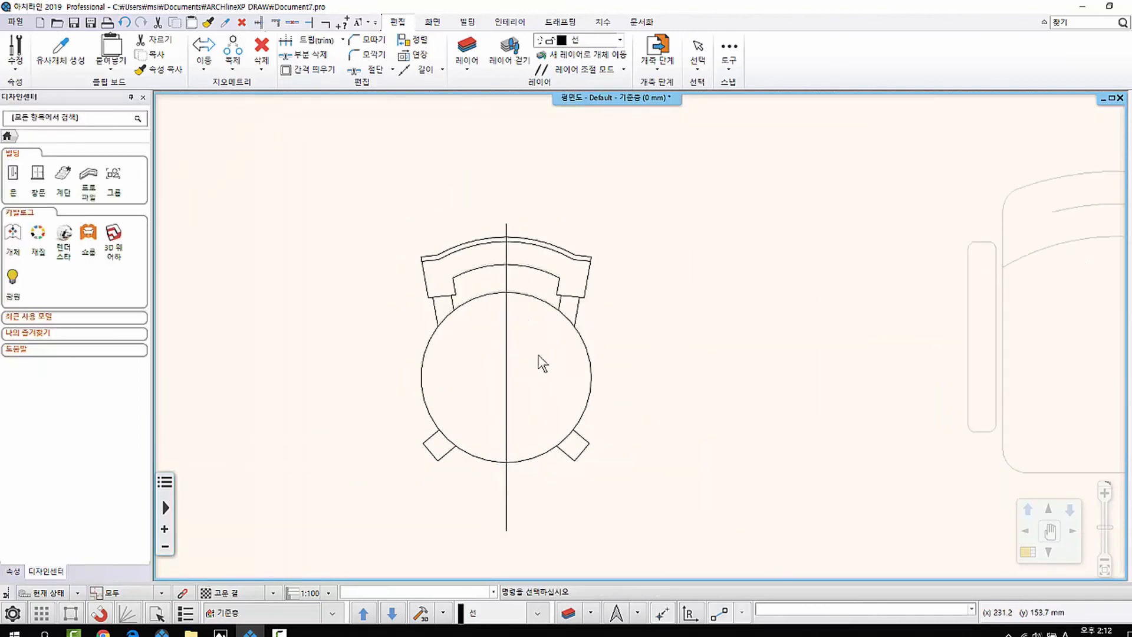
scroll(499, 328, up, 1)
middle_drag(607, 308, 556, 293)
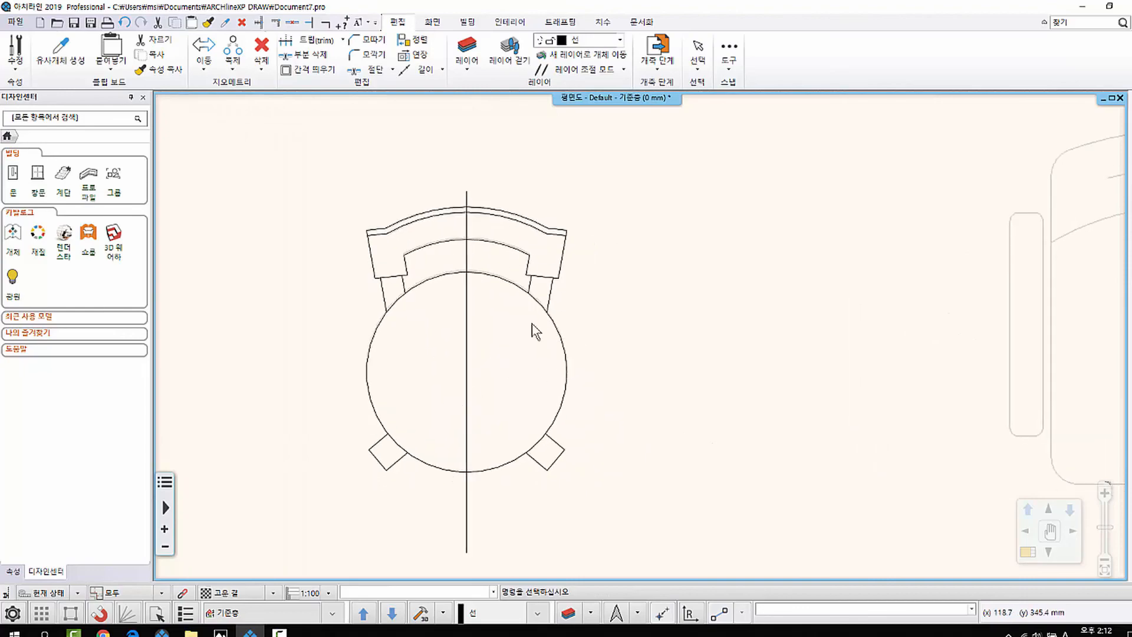